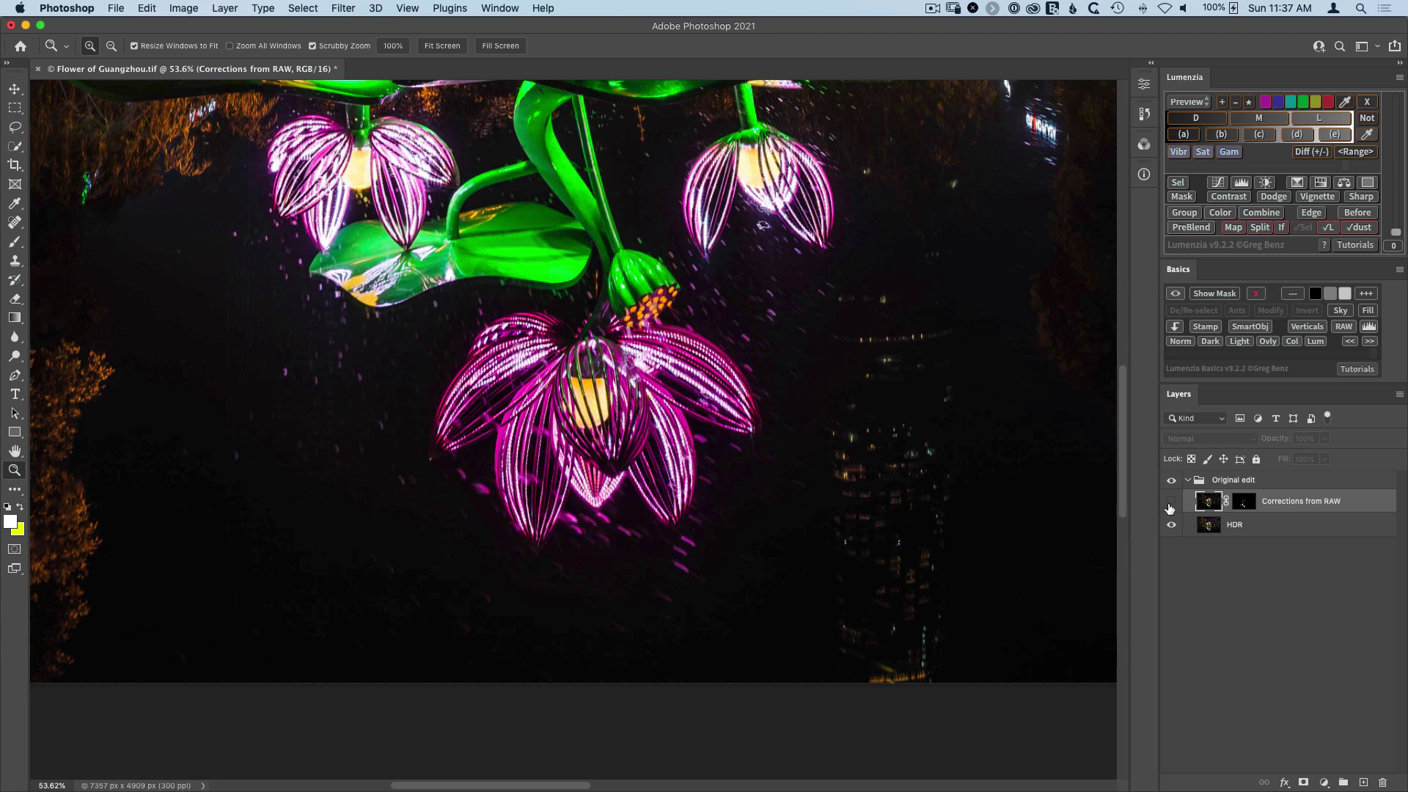
Step: Compare the image with the Corrections from RAW layer hidden and shown, checking the reflected flowers and the sculpture above the water
{"action": "left_click", "coordinate": [1171, 501]}
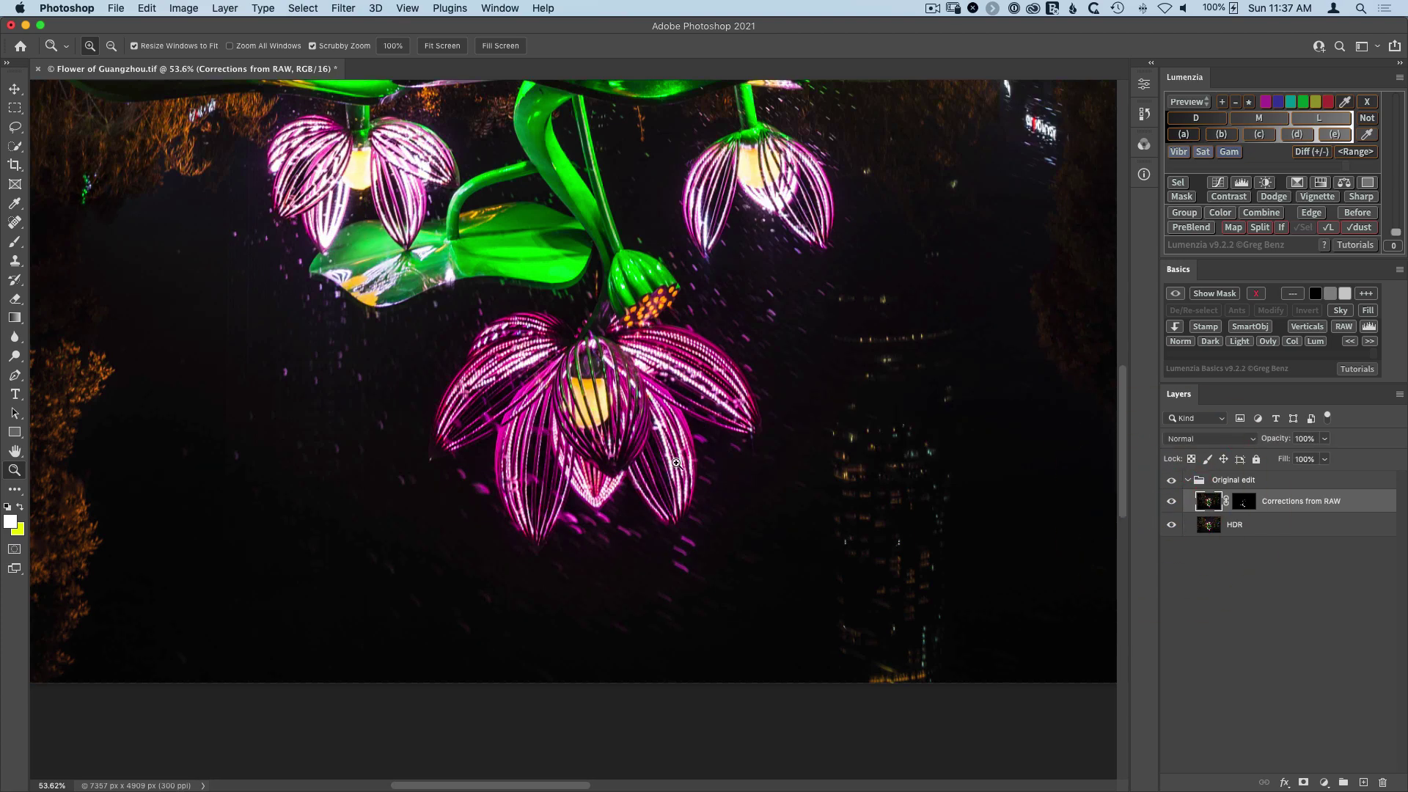
{"action": "left_click_drag", "start_coordinate": [794, 297], "coordinate": [801, 754]}
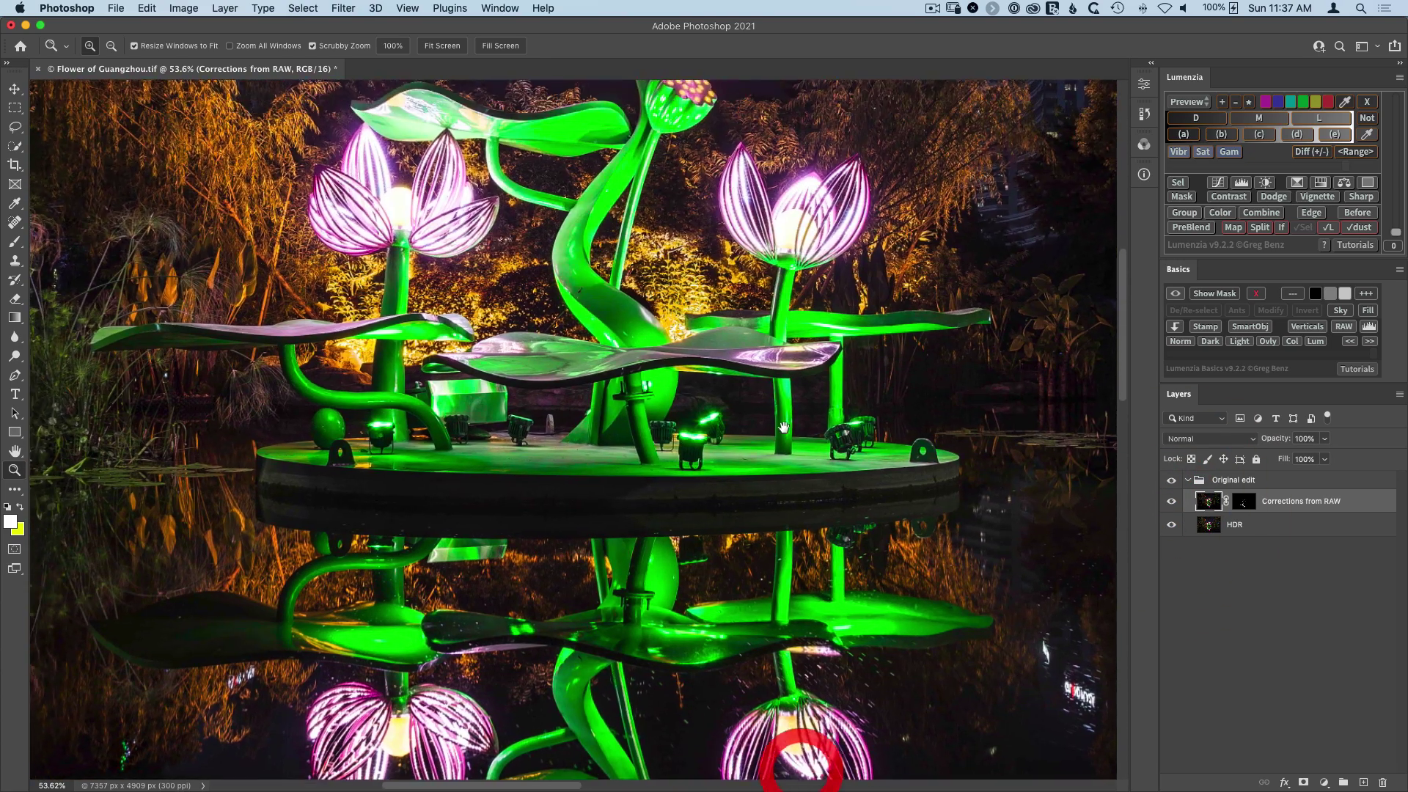
{"action": "left_click", "coordinate": [764, 528]}
{"action": "left_click", "coordinate": [1172, 502]}
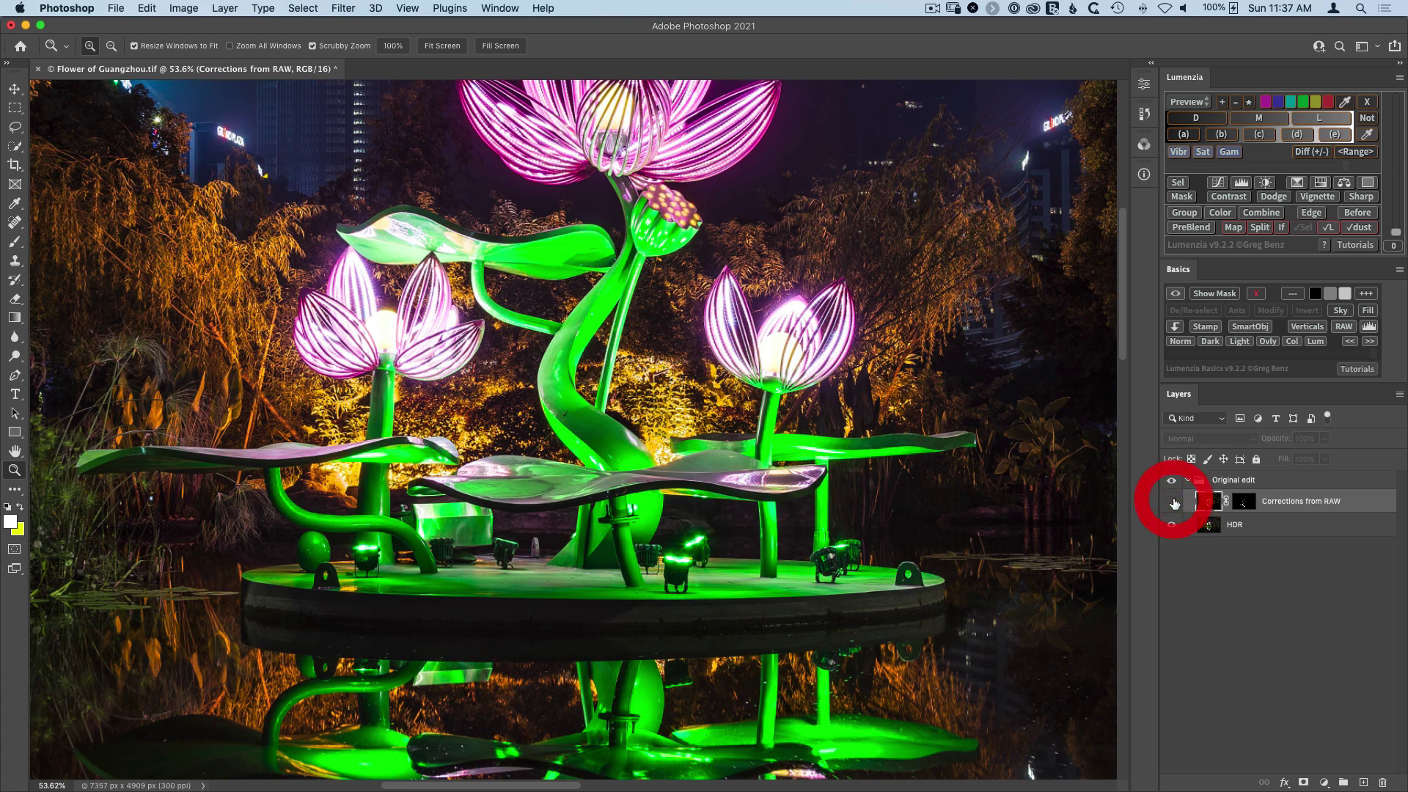
{"action": "left_click", "coordinate": [1173, 503]}
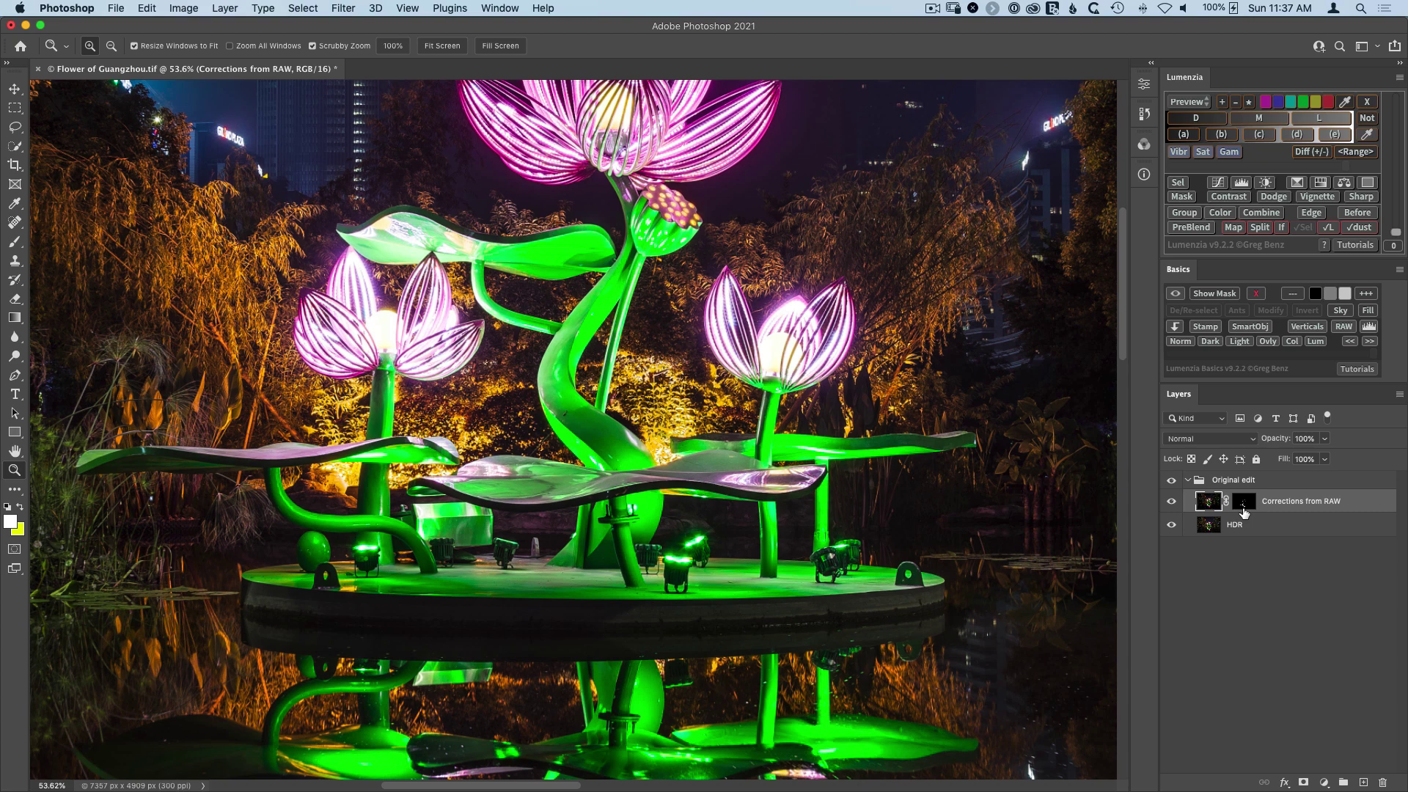
Step: Add a new empty layer named "game plan" at the top of the Original edit group
{"action": "key", "text": "super+minus"}
{"action": "key", "text": "super+minus"}
{"action": "key", "text": "super+minus"}
{"action": "key", "text": "super+minus"}
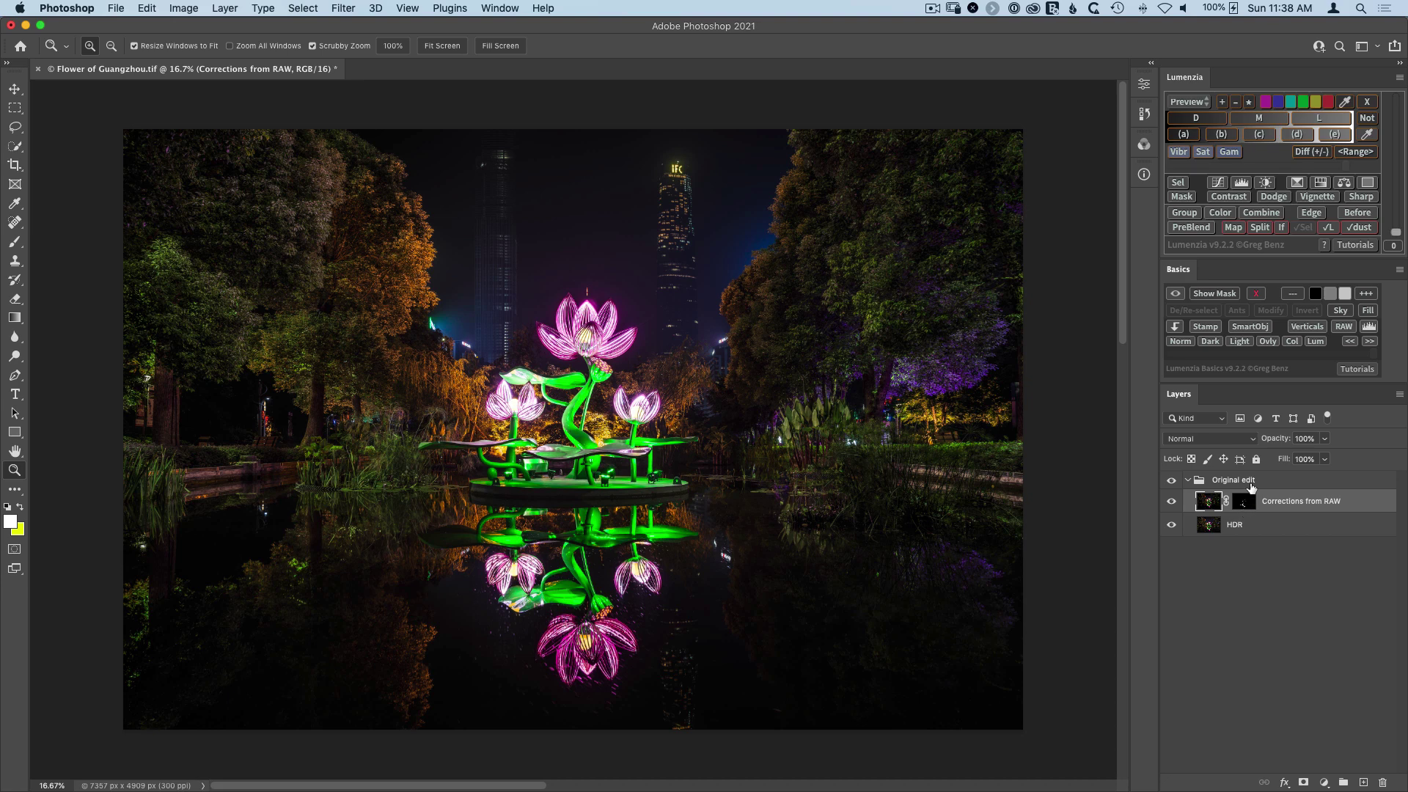
{"action": "left_click", "coordinate": [1243, 479]}
{"action": "key", "text": "super+shift+n"}
{"action": "type", "text": "game plan"}
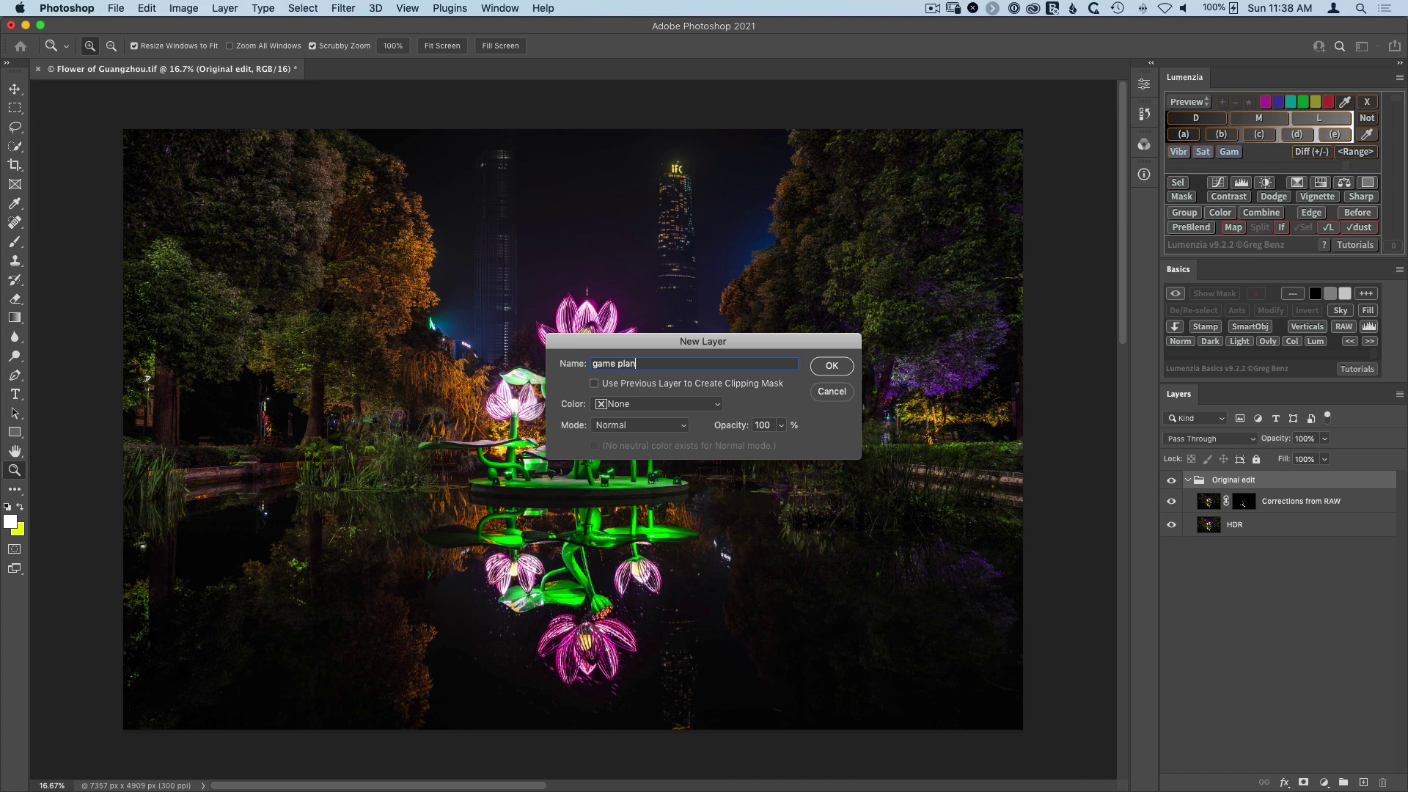
{"action": "key", "text": "Return"}
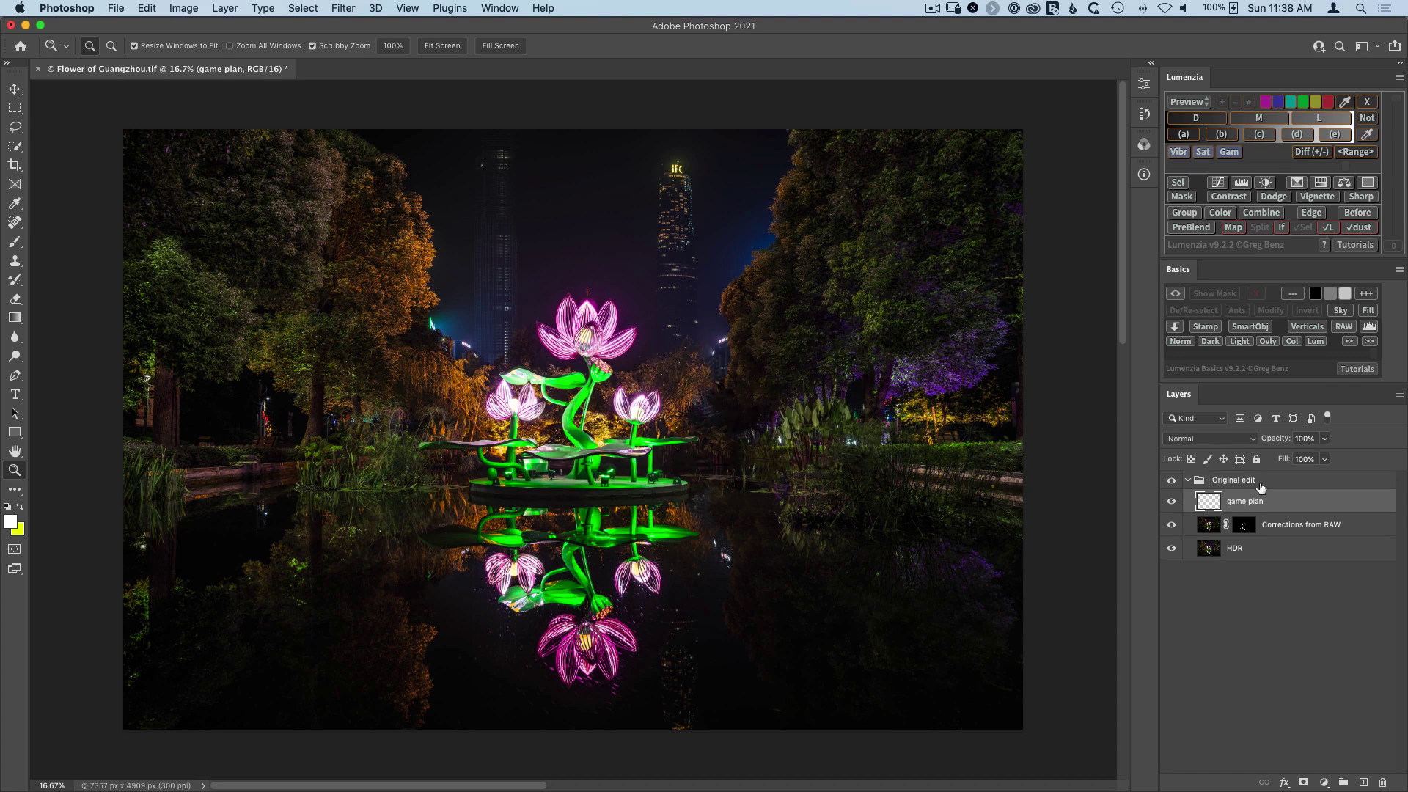
Step: With a yellow brush, circle the night sky around the towers and the two smaller side flowers on the game plan layer
{"action": "key", "text": "x"}
{"action": "key", "text": "b"}
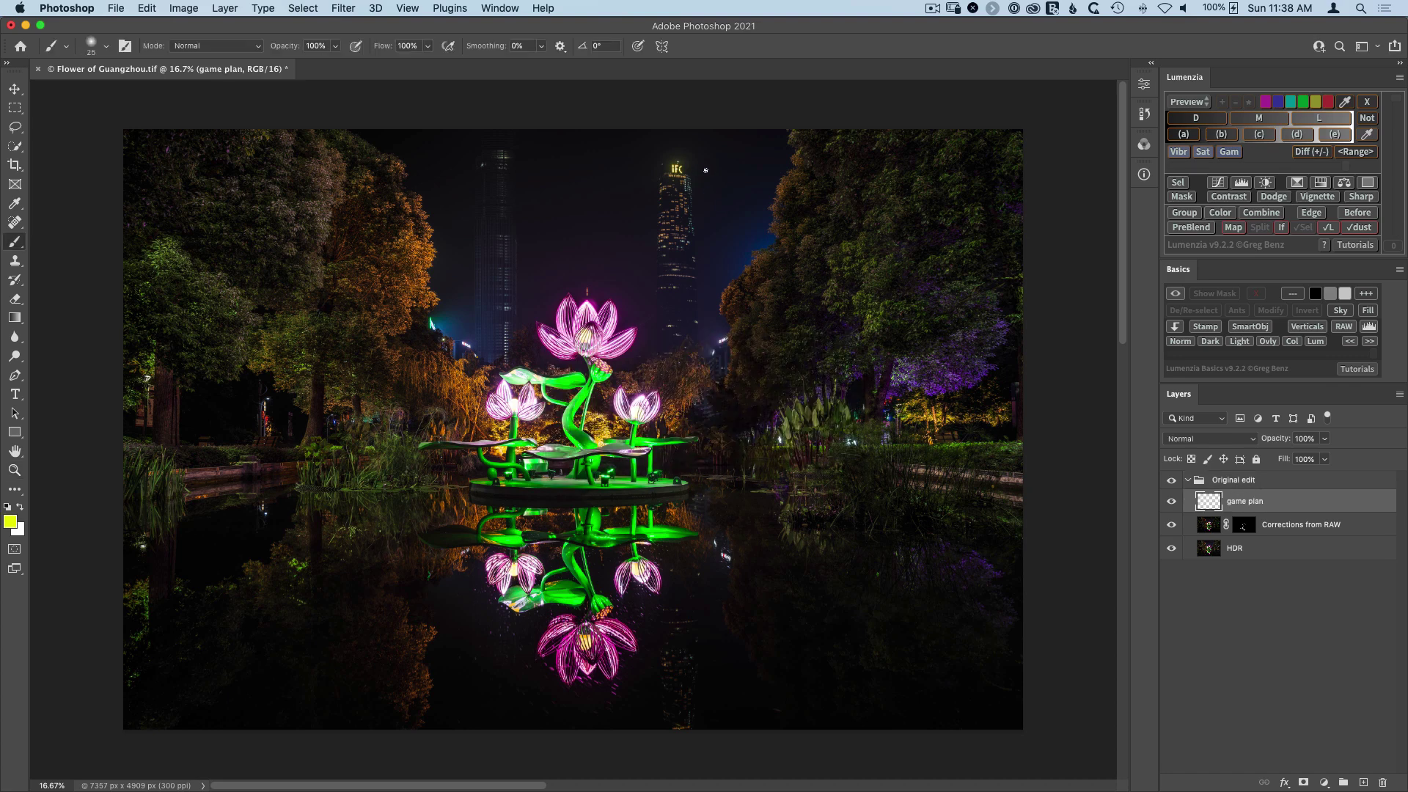
{"action": "mouse_move", "coordinate": [733, 170]}
{"action": "left_mouse_down"}
{"action": "mouse_move", "coordinate": [602, 169]}
{"action": "mouse_move", "coordinate": [483, 239]}
{"action": "mouse_move", "coordinate": [506, 302]}
{"action": "mouse_move", "coordinate": [642, 320]}
{"action": "mouse_move", "coordinate": [742, 300]}
{"action": "mouse_move", "coordinate": [771, 212]}
{"action": "mouse_move", "coordinate": [713, 170]}
{"action": "left_mouse_up"}
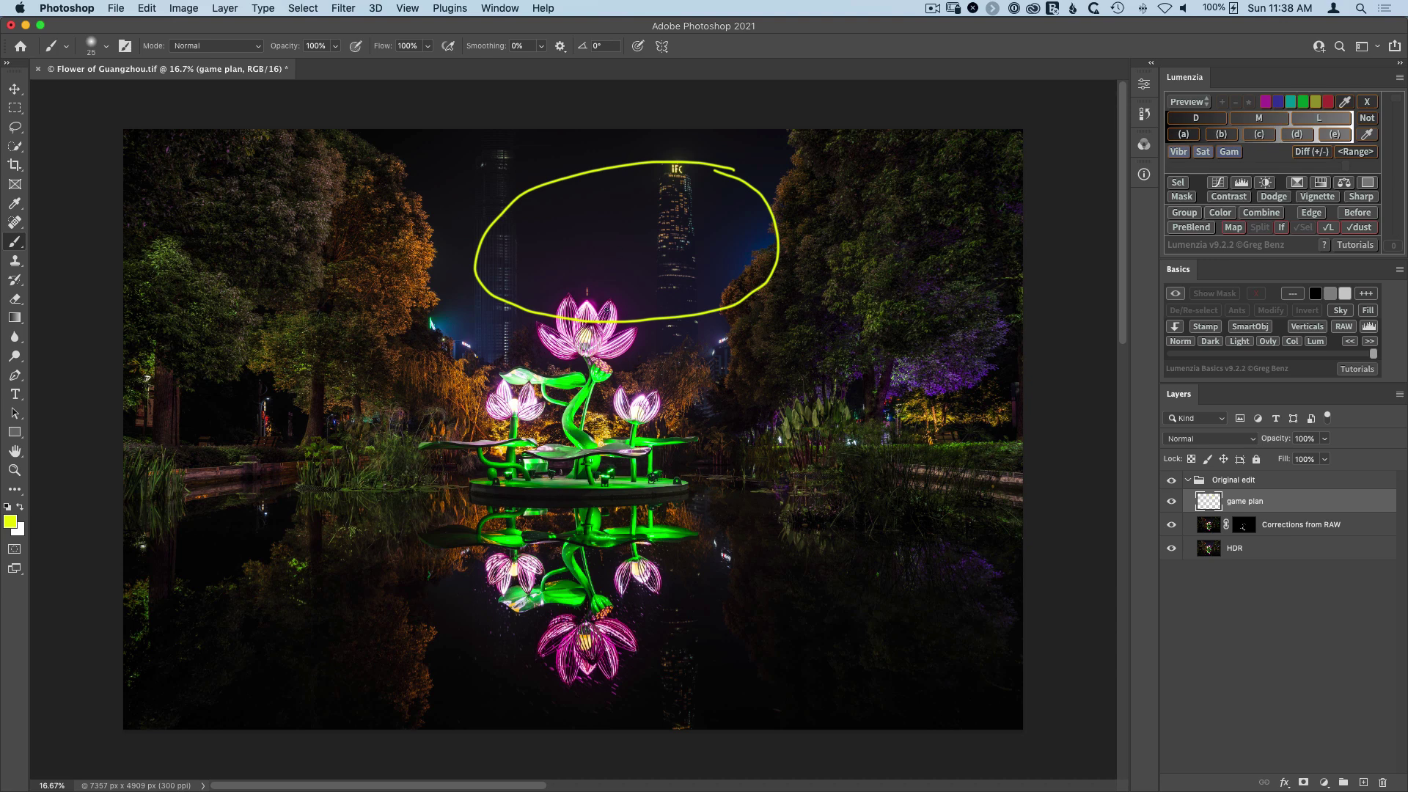
{"action": "mouse_move", "coordinate": [514, 377]}
{"action": "left_mouse_down"}
{"action": "mouse_move", "coordinate": [488, 402]}
{"action": "mouse_move", "coordinate": [540, 426]}
{"action": "mouse_move", "coordinate": [534, 381]}
{"action": "left_mouse_up"}
{"action": "mouse_move", "coordinate": [649, 389]}
{"action": "left_mouse_down"}
{"action": "mouse_move", "coordinate": [601, 403]}
{"action": "mouse_move", "coordinate": [660, 429]}
{"action": "mouse_move", "coordinate": [643, 389]}
{"action": "left_mouse_up"}
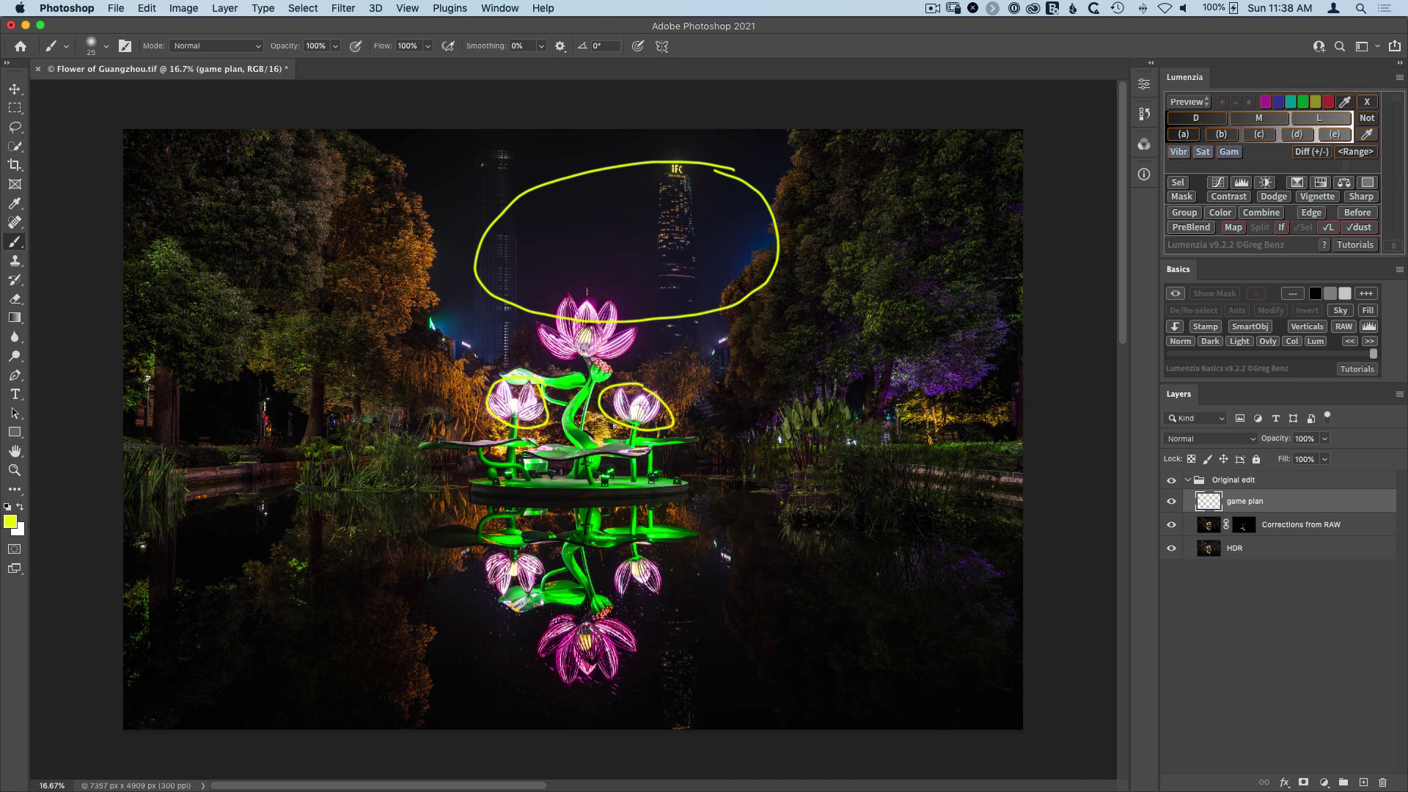
Step: Circle the brightly lit yellow foliage beside the central stem and below the left flower in yellow
{"action": "mouse_move", "coordinate": [608, 418]}
{"action": "left_mouse_down"}
{"action": "mouse_move", "coordinate": [582, 419]}
{"action": "mouse_move", "coordinate": [613, 447]}
{"action": "mouse_move", "coordinate": [611, 429]}
{"action": "left_mouse_up"}
{"action": "key", "text": "super+equal"}
{"action": "key", "text": "super+equal"}
{"action": "key", "text": "super+equal"}
{"action": "key", "text": "super+equal"}
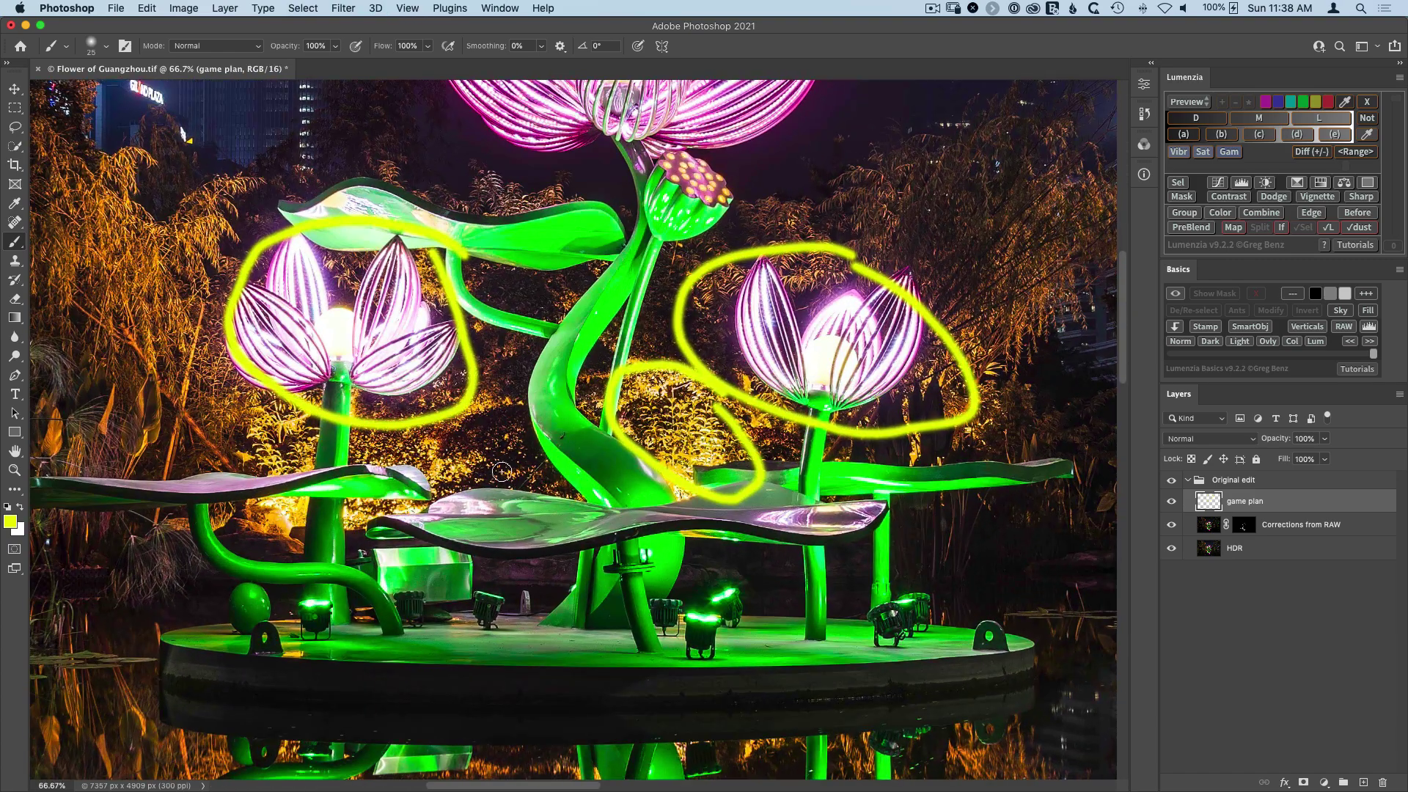
{"action": "mouse_move", "coordinate": [307, 434]}
{"action": "left_mouse_down"}
{"action": "mouse_move", "coordinate": [248, 427]}
{"action": "mouse_move", "coordinate": [238, 524]}
{"action": "mouse_move", "coordinate": [316, 456]}
{"action": "left_mouse_up"}
{"action": "left_click", "coordinate": [293, 409]}
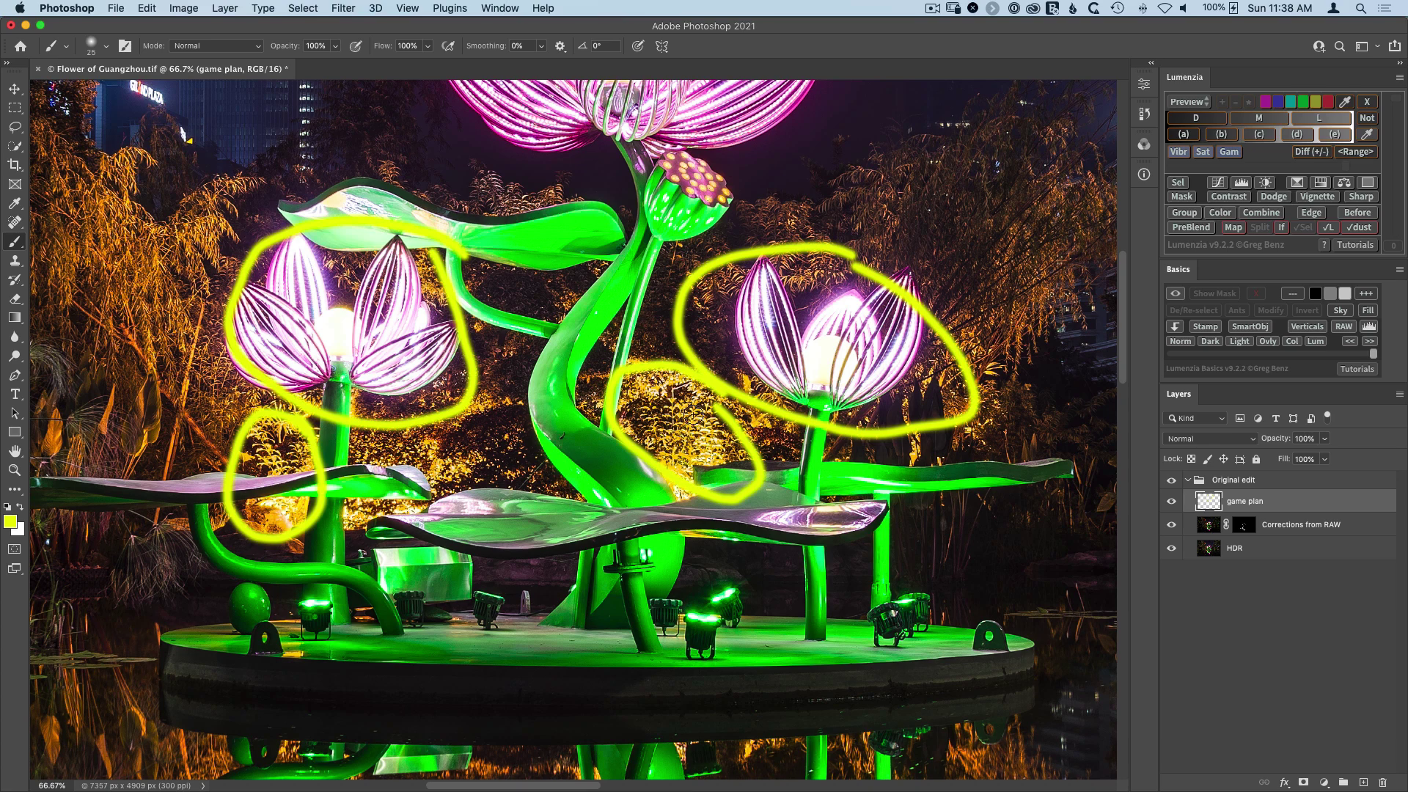
Step: Circle the purple-speckled dark water beside the left flower's reflection in yellow
{"action": "left_click_drag", "start_coordinate": [520, 609], "coordinate": [688, 157]}
{"action": "left_click_drag", "start_coordinate": [613, 320], "coordinate": [617, 506]}
{"action": "scroll", "coordinate": [686, 464], "scroll_direction": "up", "scroll_amount": 3}
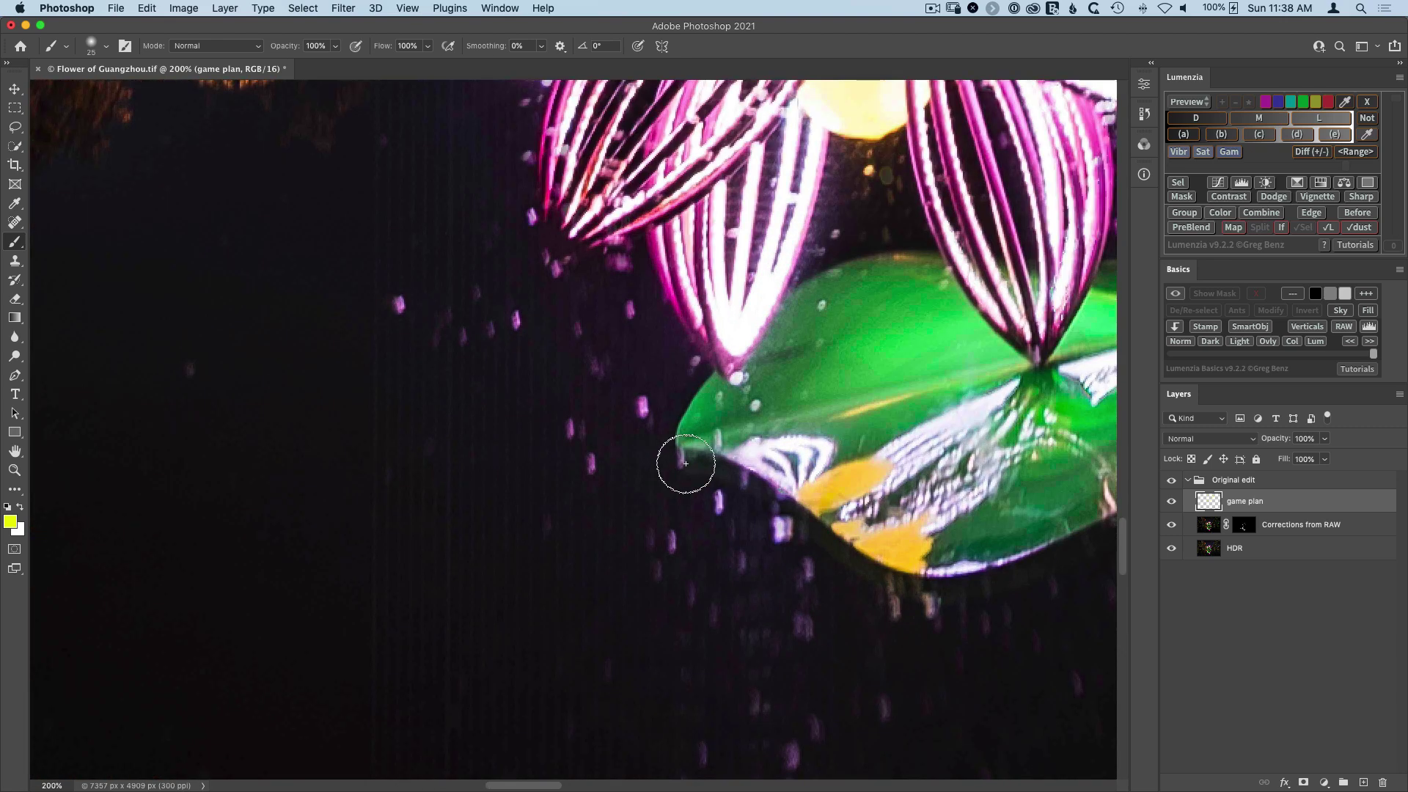
{"action": "left_click_drag", "start_coordinate": [759, 326], "coordinate": [767, 473]}
{"action": "mouse_move", "coordinate": [555, 179]}
{"action": "left_mouse_down"}
{"action": "mouse_move", "coordinate": [330, 409]}
{"action": "mouse_move", "coordinate": [525, 676]}
{"action": "mouse_move", "coordinate": [759, 323]}
{"action": "mouse_move", "coordinate": [490, 165]}
{"action": "left_mouse_up"}
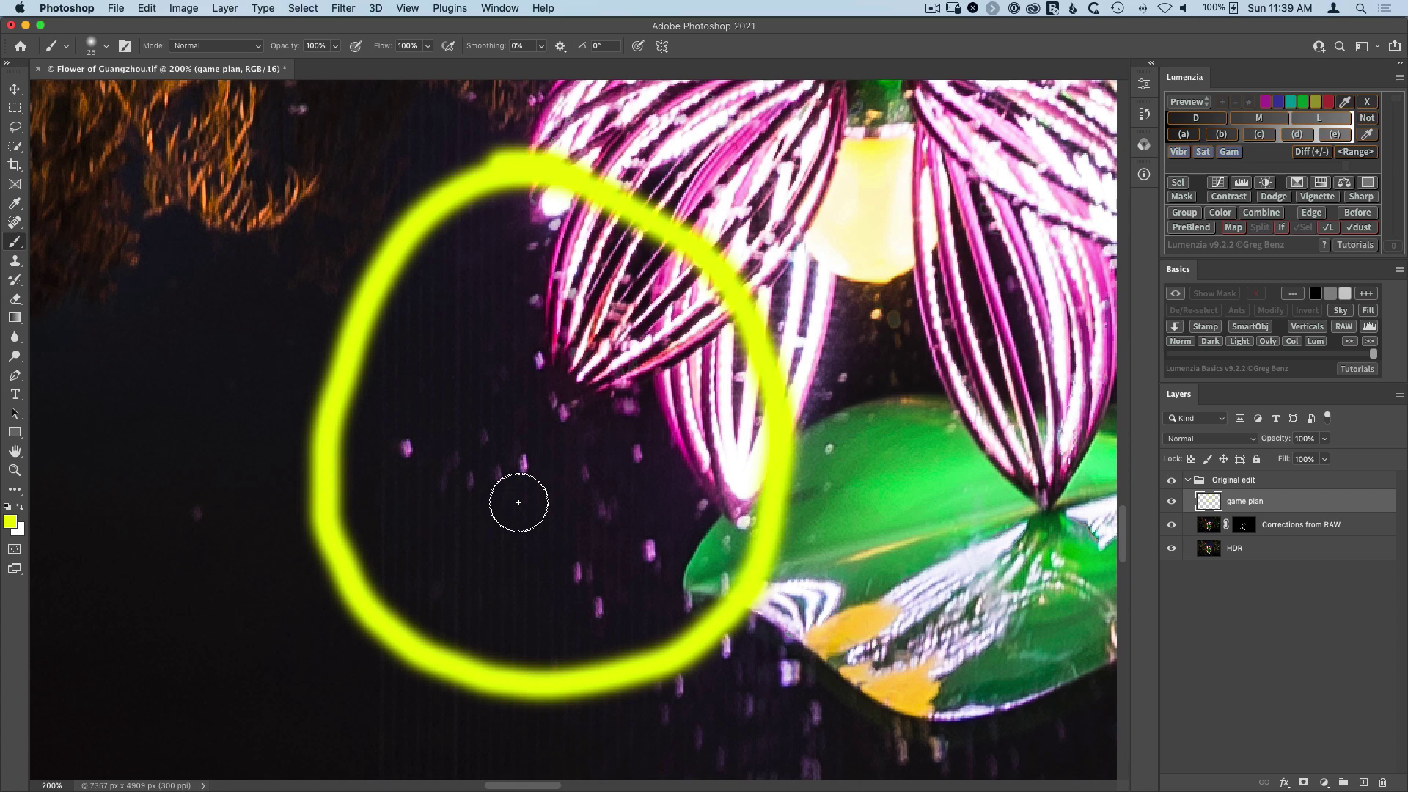
Step: Circle the purple-lit trees and plants on the right bank in yellow, and hide the game plan layer
{"action": "key", "text": "super+0"}
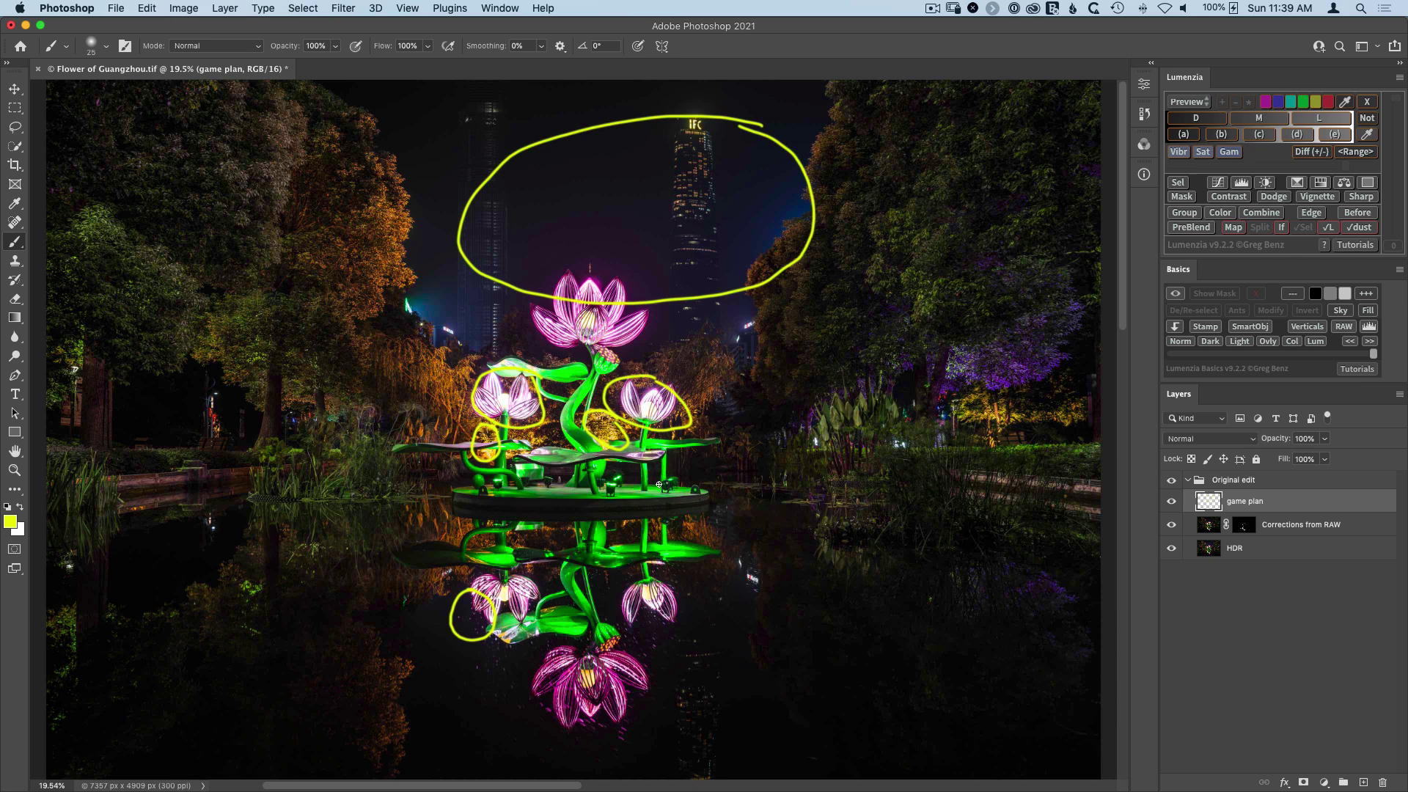
{"action": "mouse_move", "coordinate": [1049, 237]}
{"action": "left_mouse_down"}
{"action": "mouse_move", "coordinate": [882, 311]}
{"action": "mouse_move", "coordinate": [780, 419]}
{"action": "mouse_move", "coordinate": [928, 468]}
{"action": "mouse_move", "coordinate": [1058, 408]}
{"action": "mouse_move", "coordinate": [1103, 281]}
{"action": "mouse_move", "coordinate": [1060, 237]}
{"action": "left_mouse_up"}
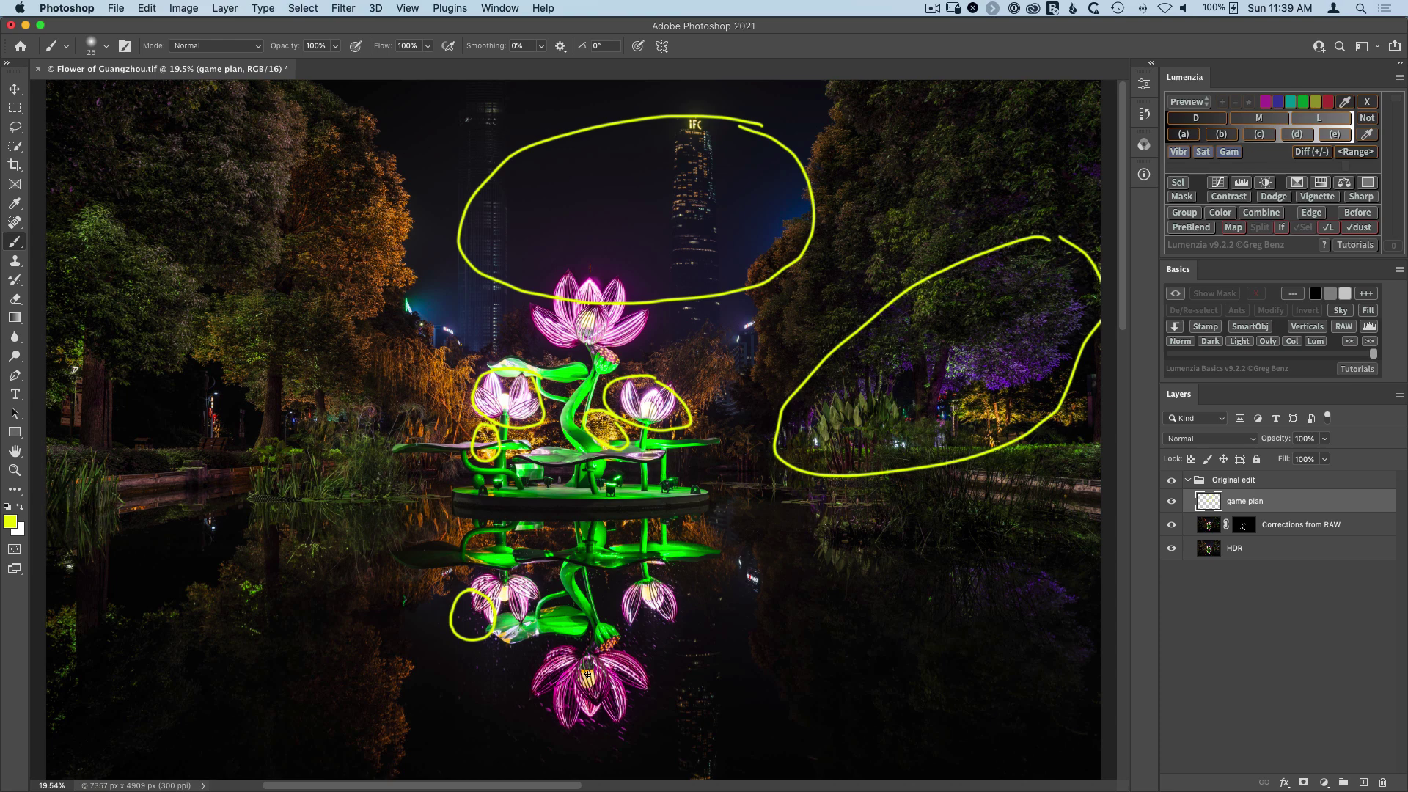
{"action": "left_click", "coordinate": [1171, 501]}
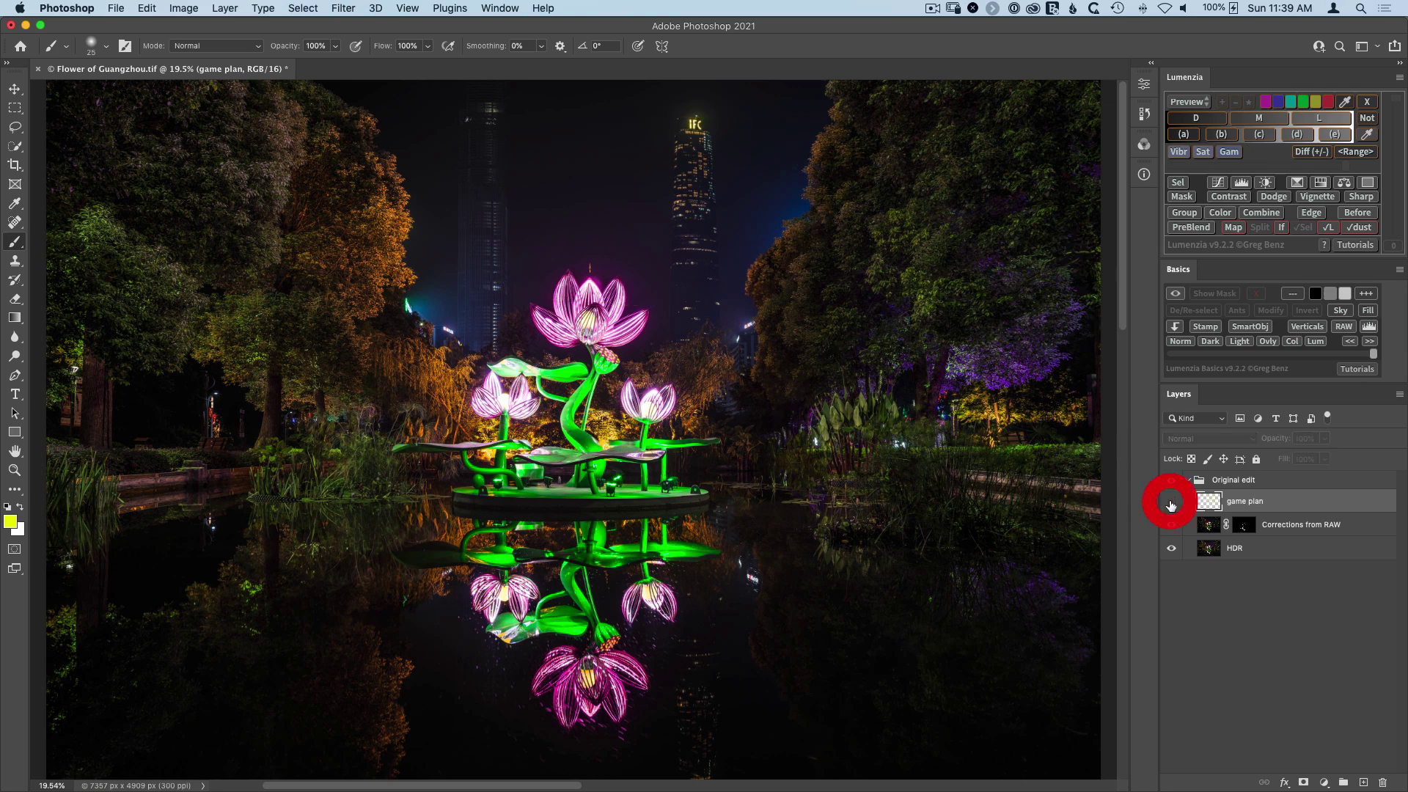
Step: Duplicate the Original edit group and name the copy "new edit"
{"action": "left_click", "coordinate": [1247, 480]}
{"action": "key", "text": "super+j"}
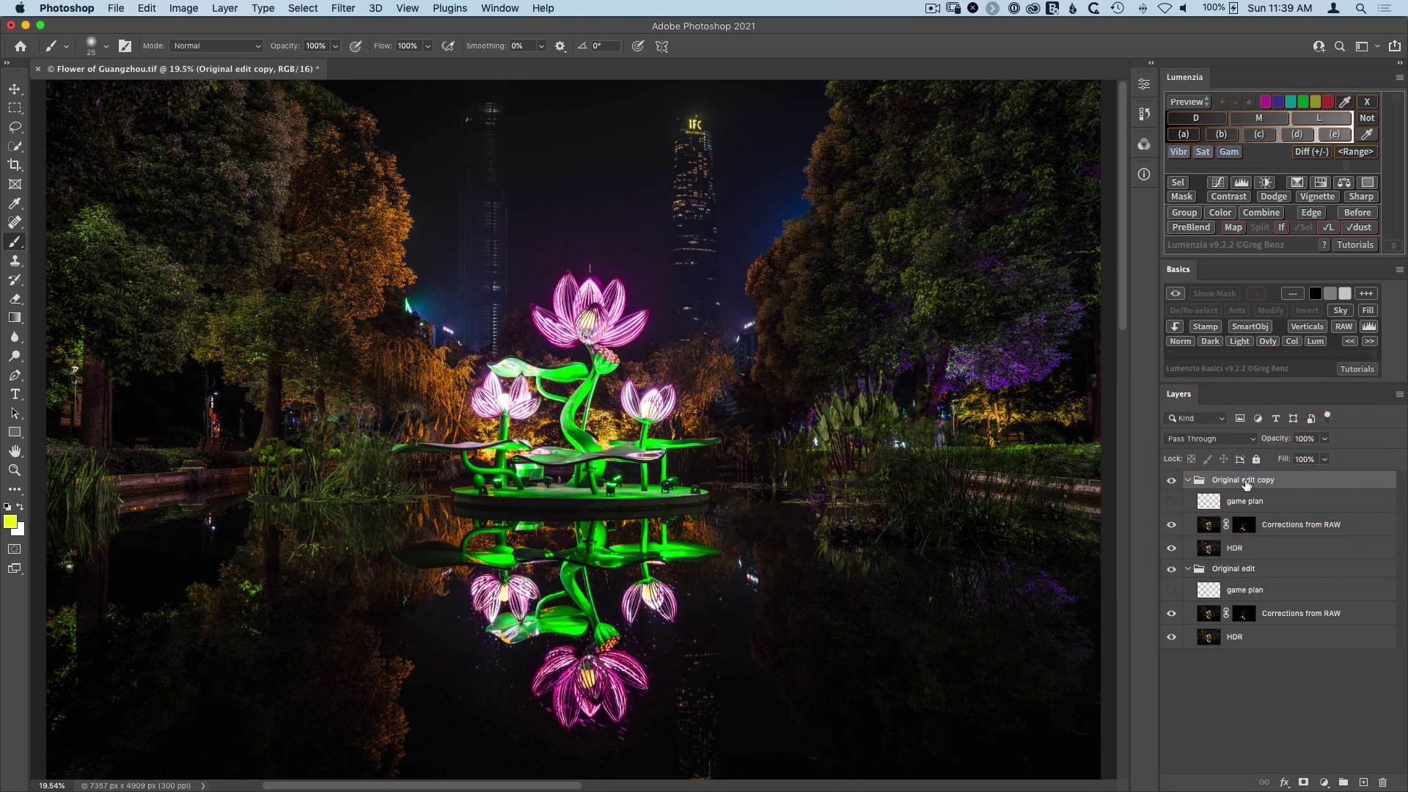
{"action": "double_click", "coordinate": [1246, 481]}
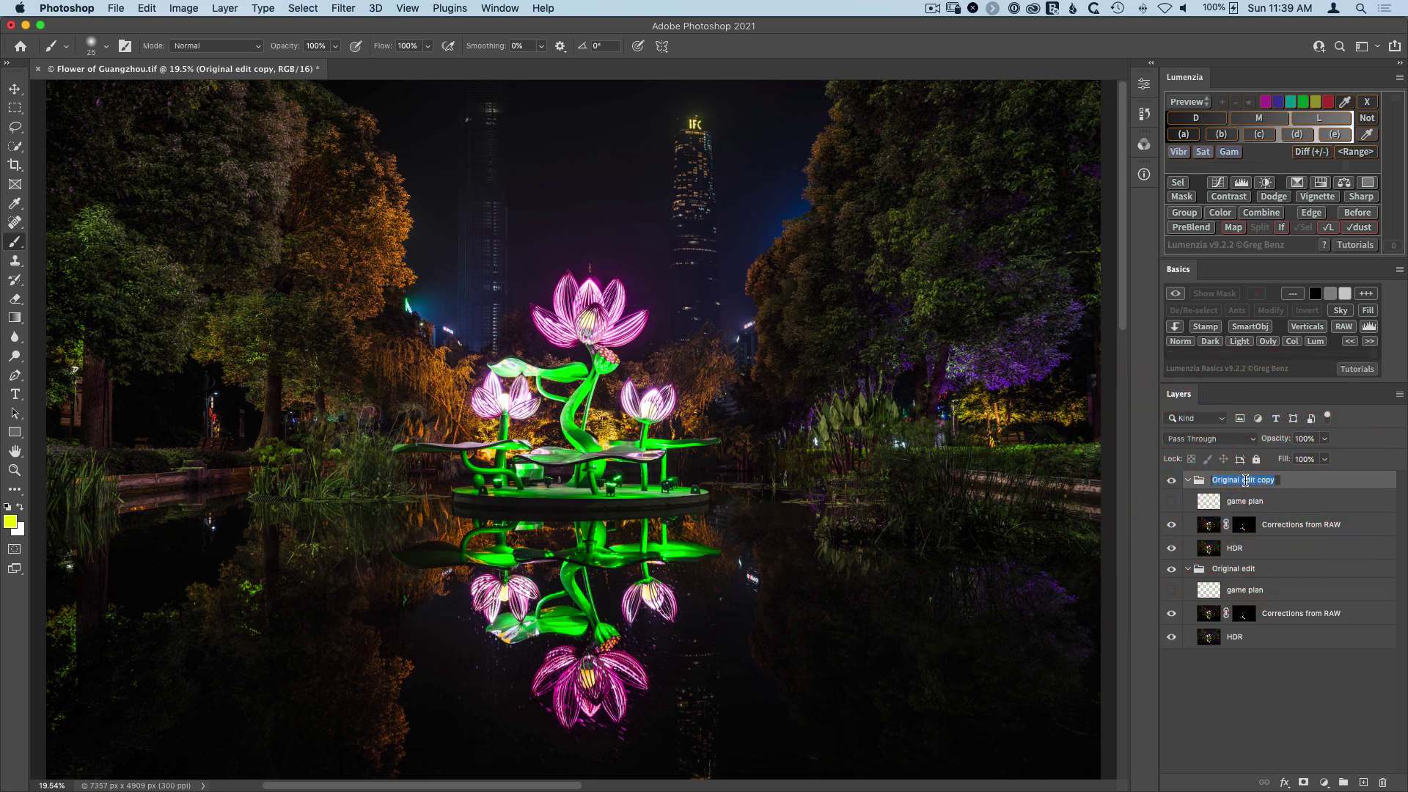
{"action": "type", "text": "new edit"}
{"action": "key", "text": "Return"}
Step: Delete the game plan layer from the new edit group, and collapse and hide the Original edit group
{"action": "left_click_drag", "start_coordinate": [1258, 503], "coordinate": [1382, 782]}
{"action": "left_click", "coordinate": [1188, 545]}
{"action": "left_click", "coordinate": [1172, 547]}
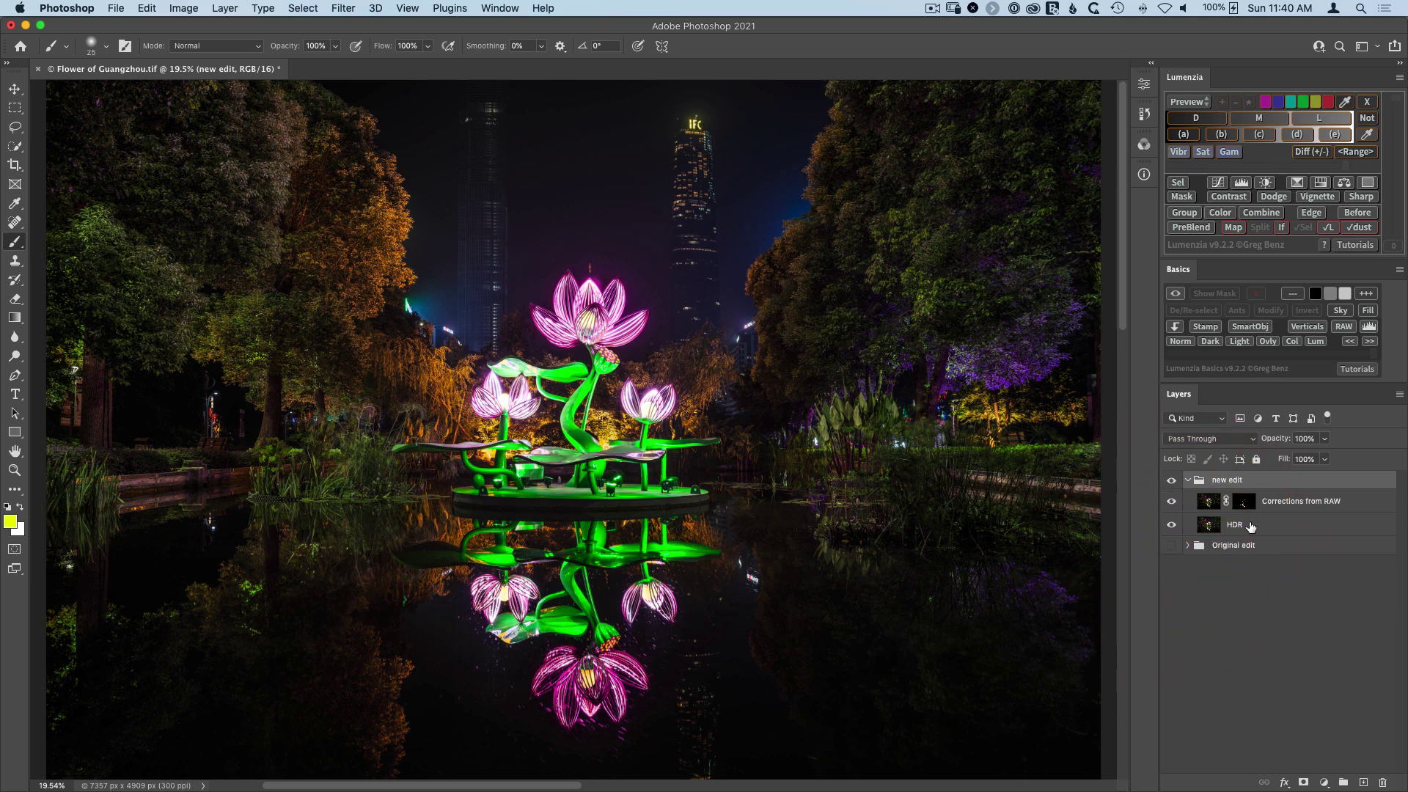
Step: Switch to Lightroom Classic and review the finished TIFF and the blue, red and yellow labelled RAW photos in the Flower folder
{"action": "key", "text": "super+Tab"}
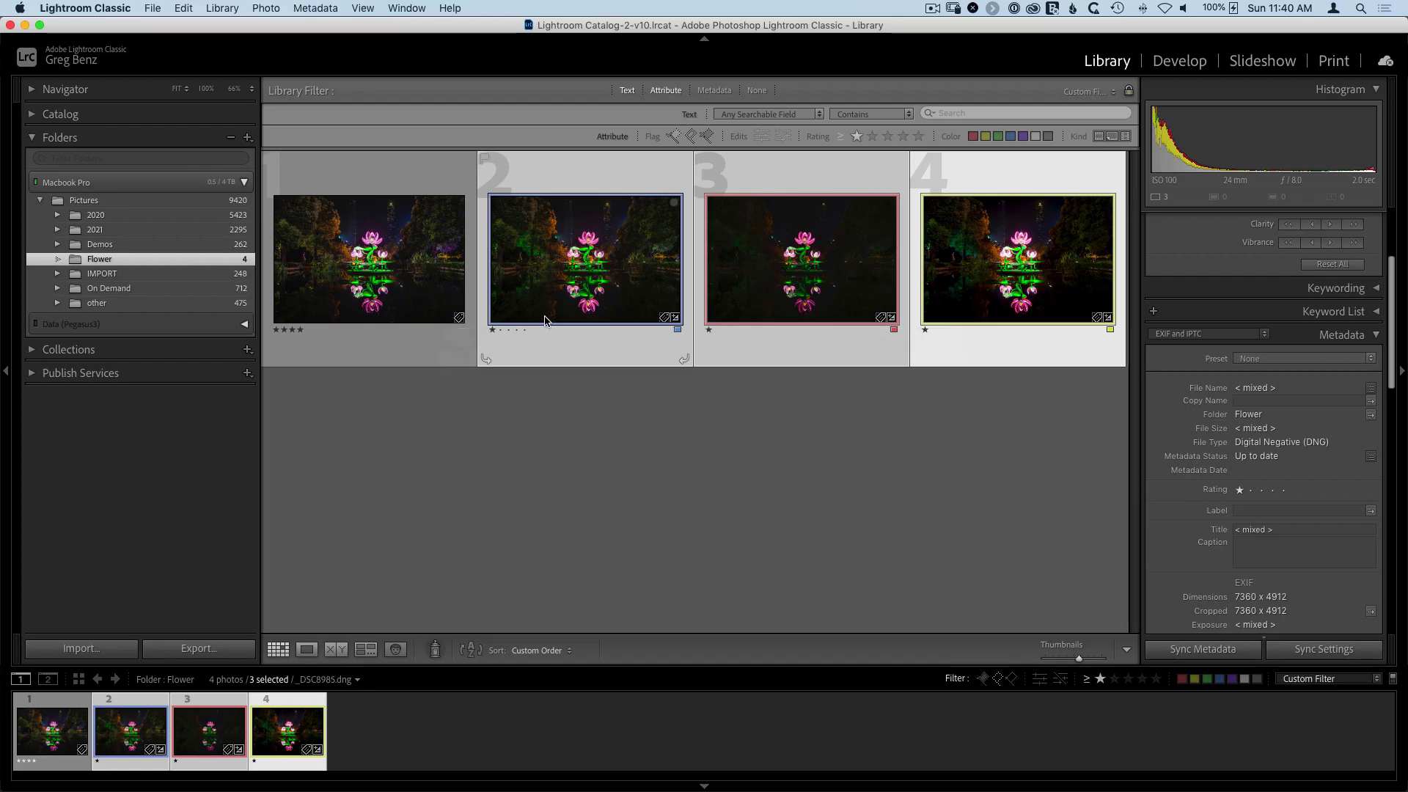
{"action": "left_click", "coordinate": [399, 275]}
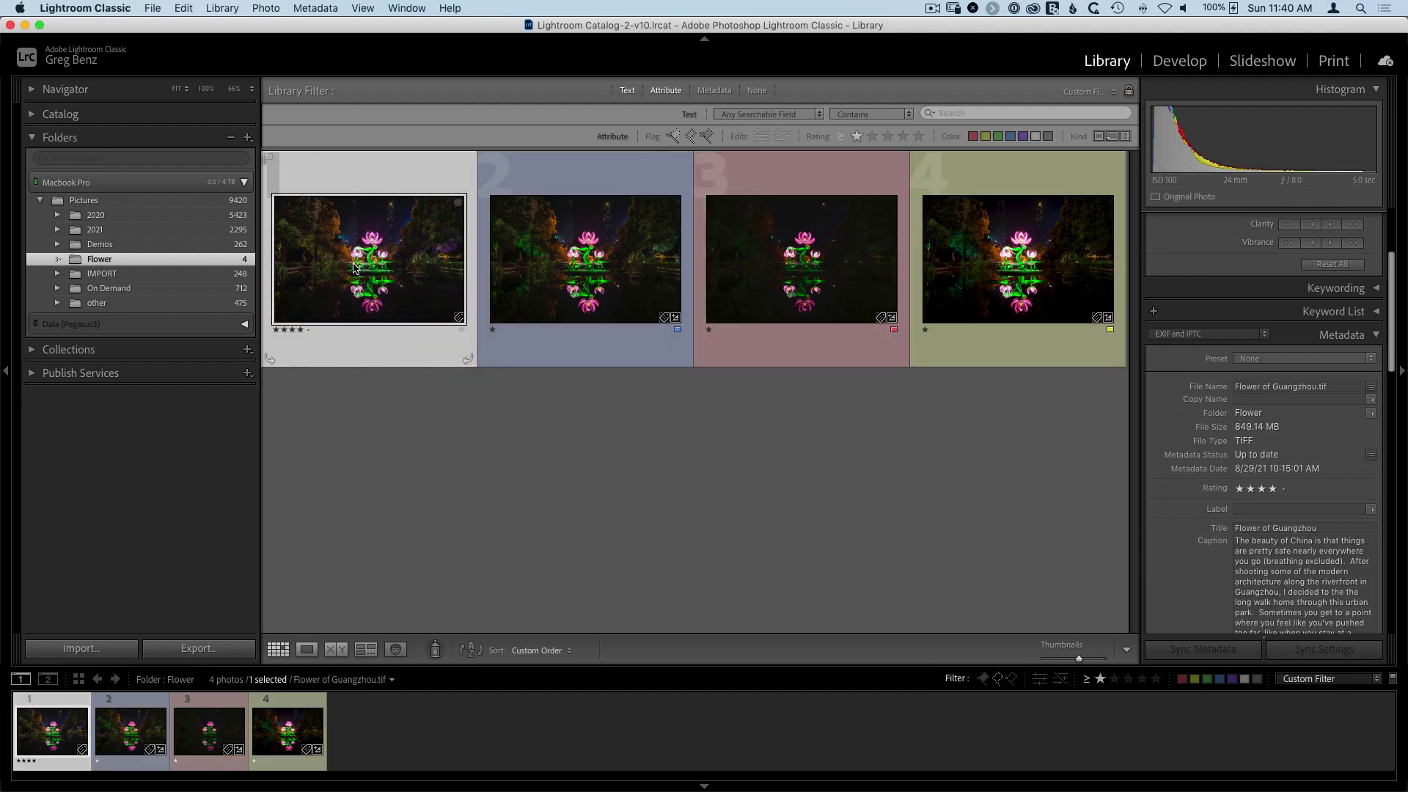
{"action": "left_click", "coordinate": [547, 278]}
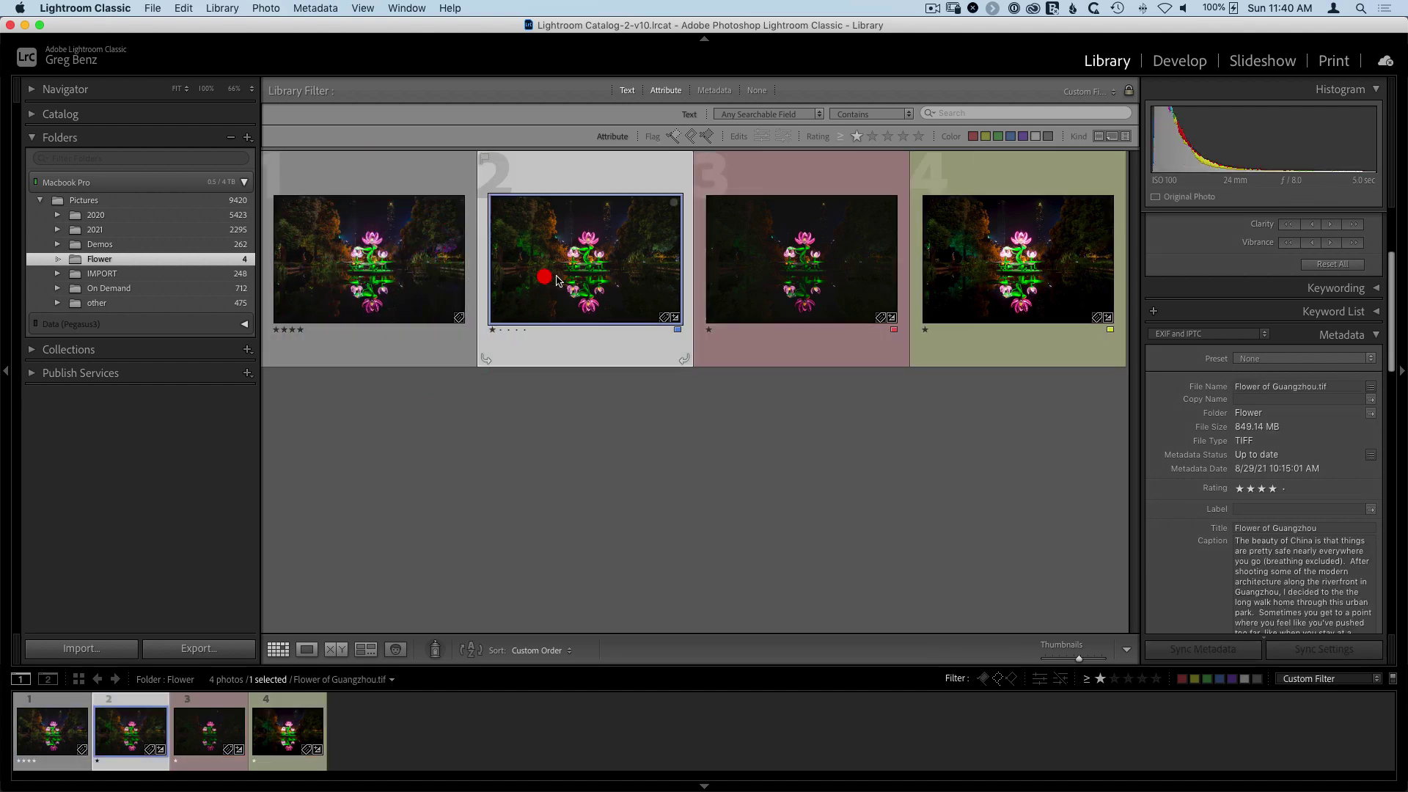
{"action": "left_click", "coordinate": [760, 278]}
{"action": "left_click", "coordinate": [1015, 273]}
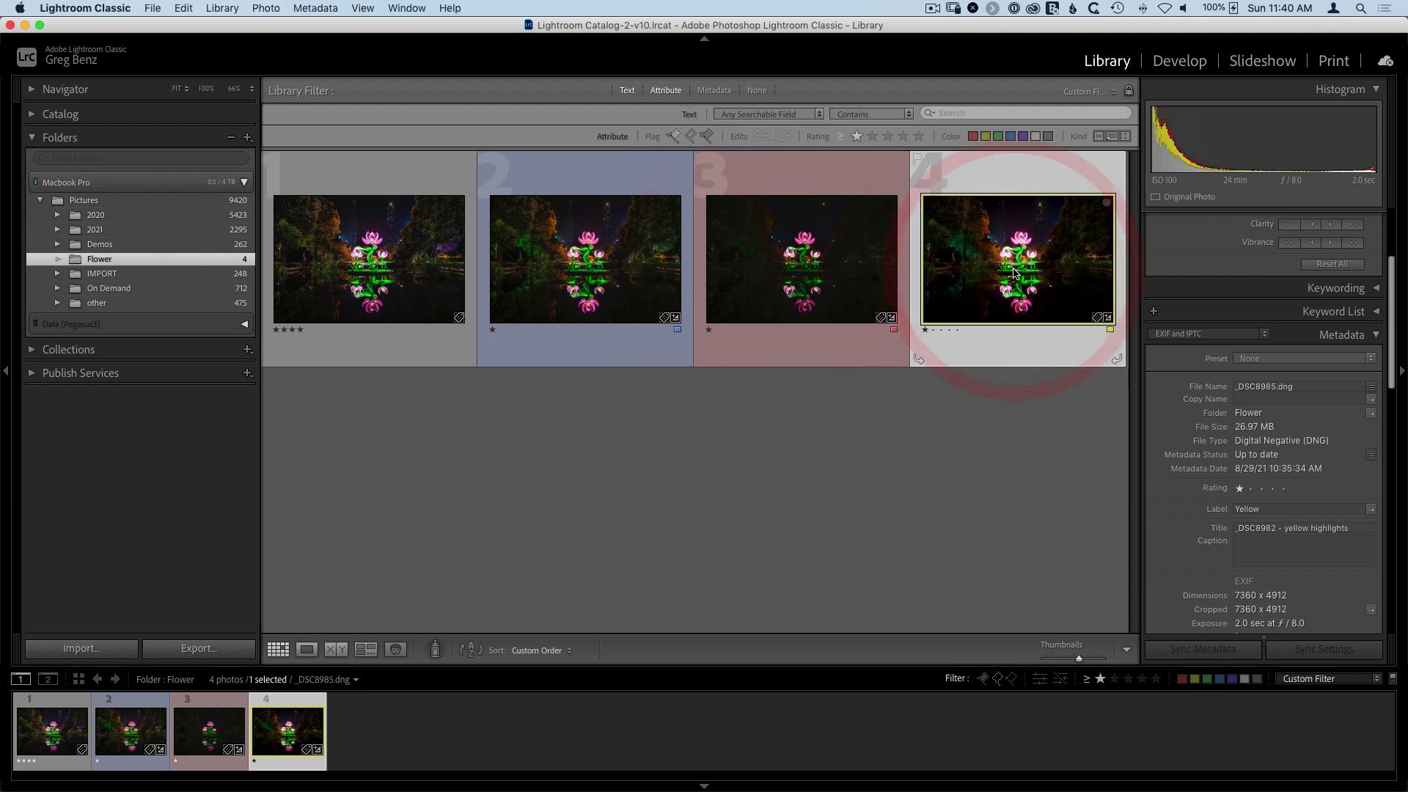
{"action": "left_click", "coordinate": [585, 276]}
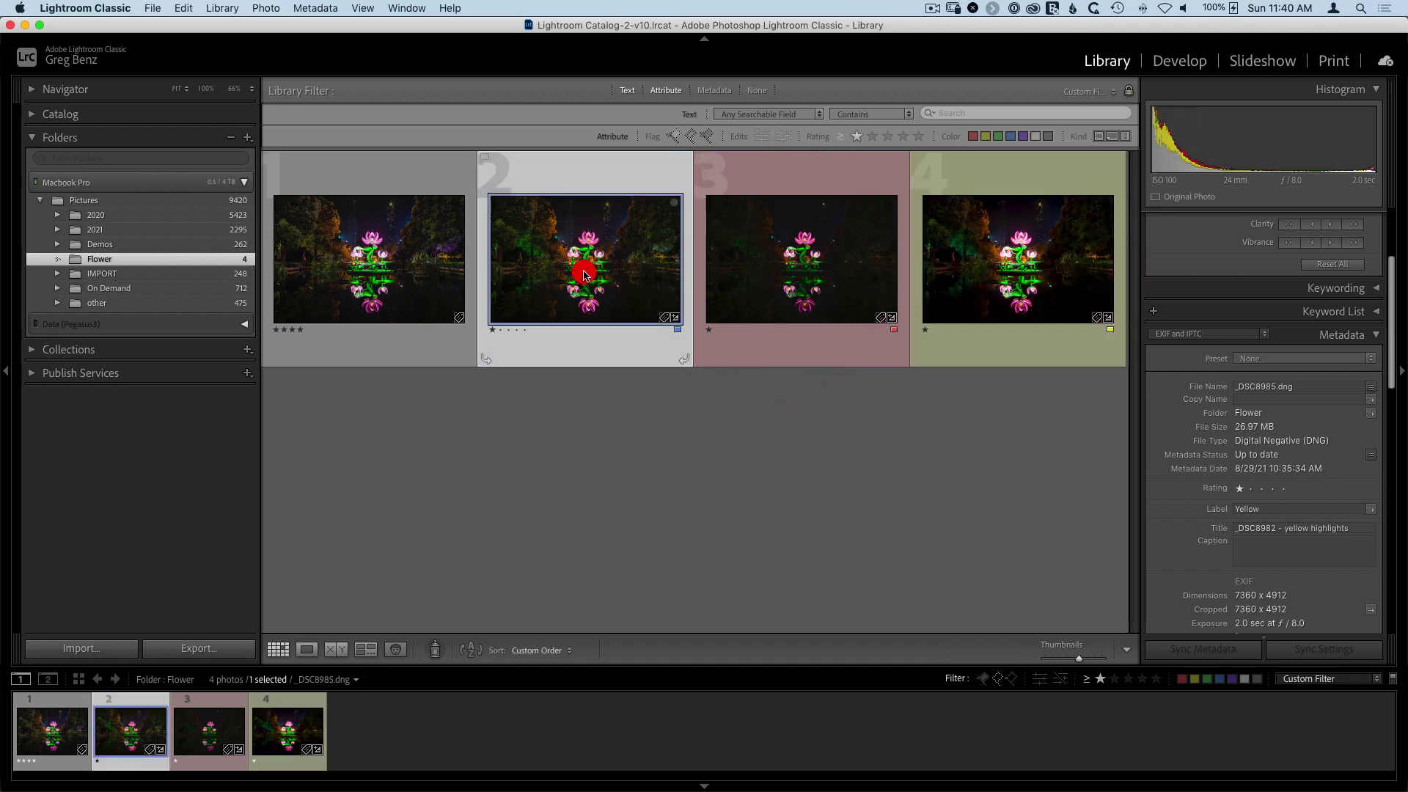
{"action": "left_click", "coordinate": [784, 283]}
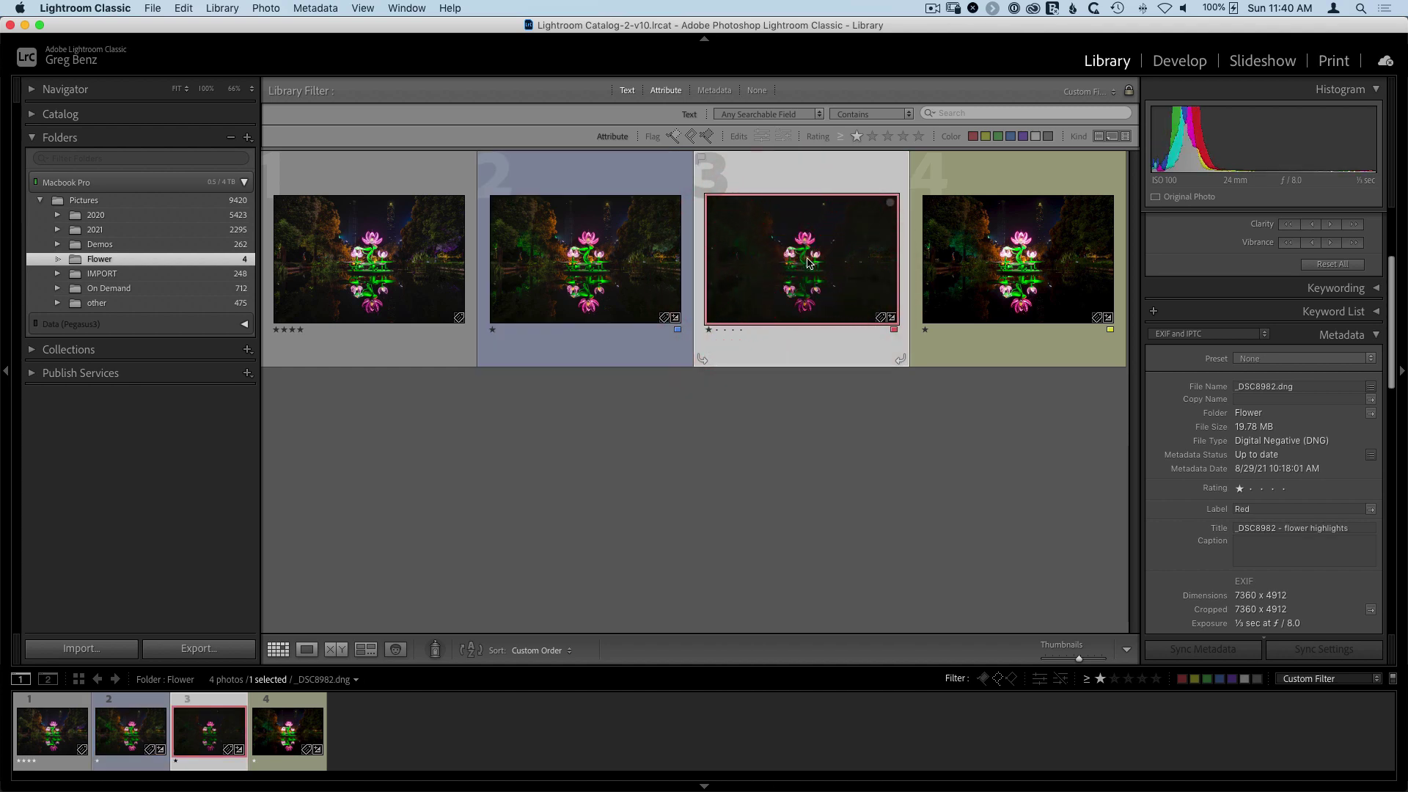
{"action": "left_click", "coordinate": [1012, 268]}
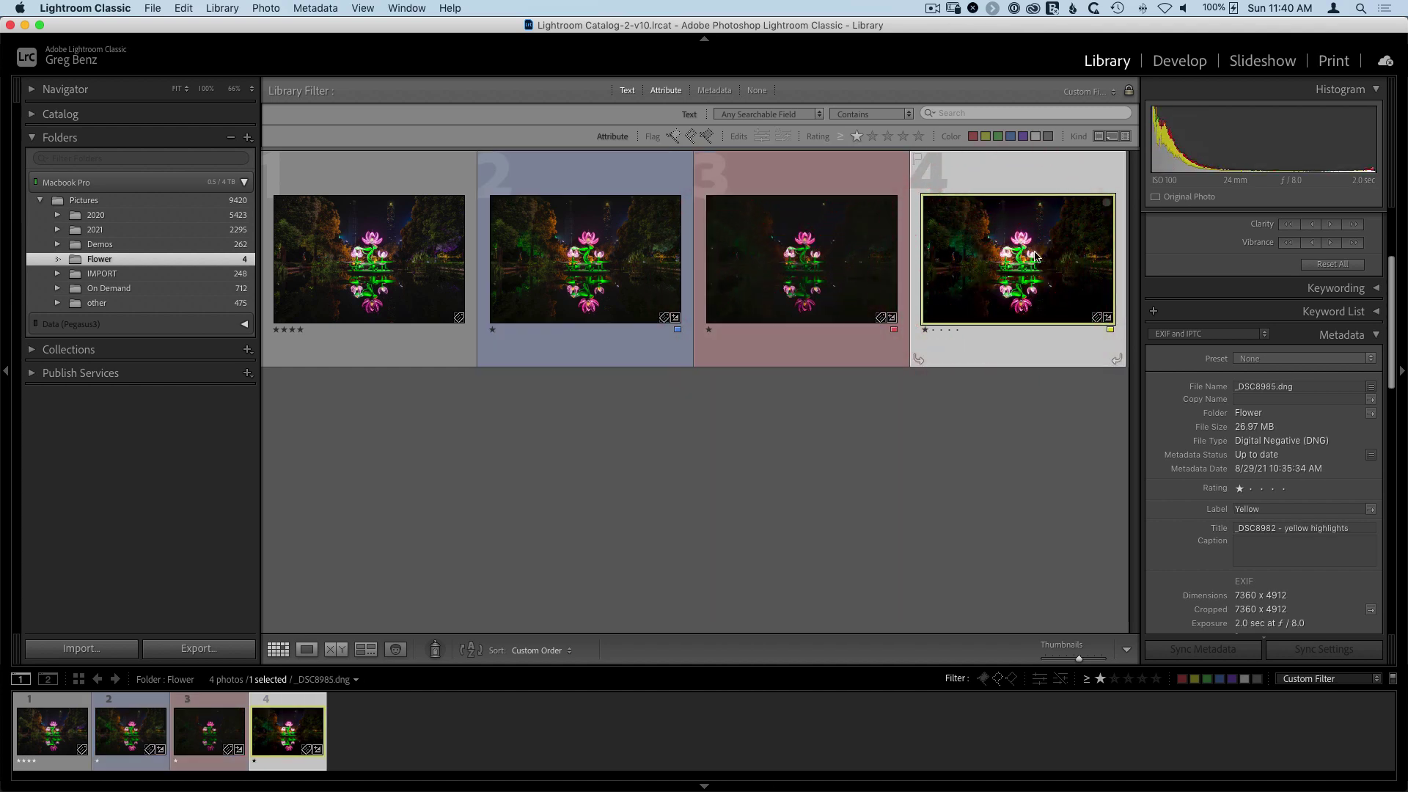
{"action": "left_click", "coordinate": [596, 288]}
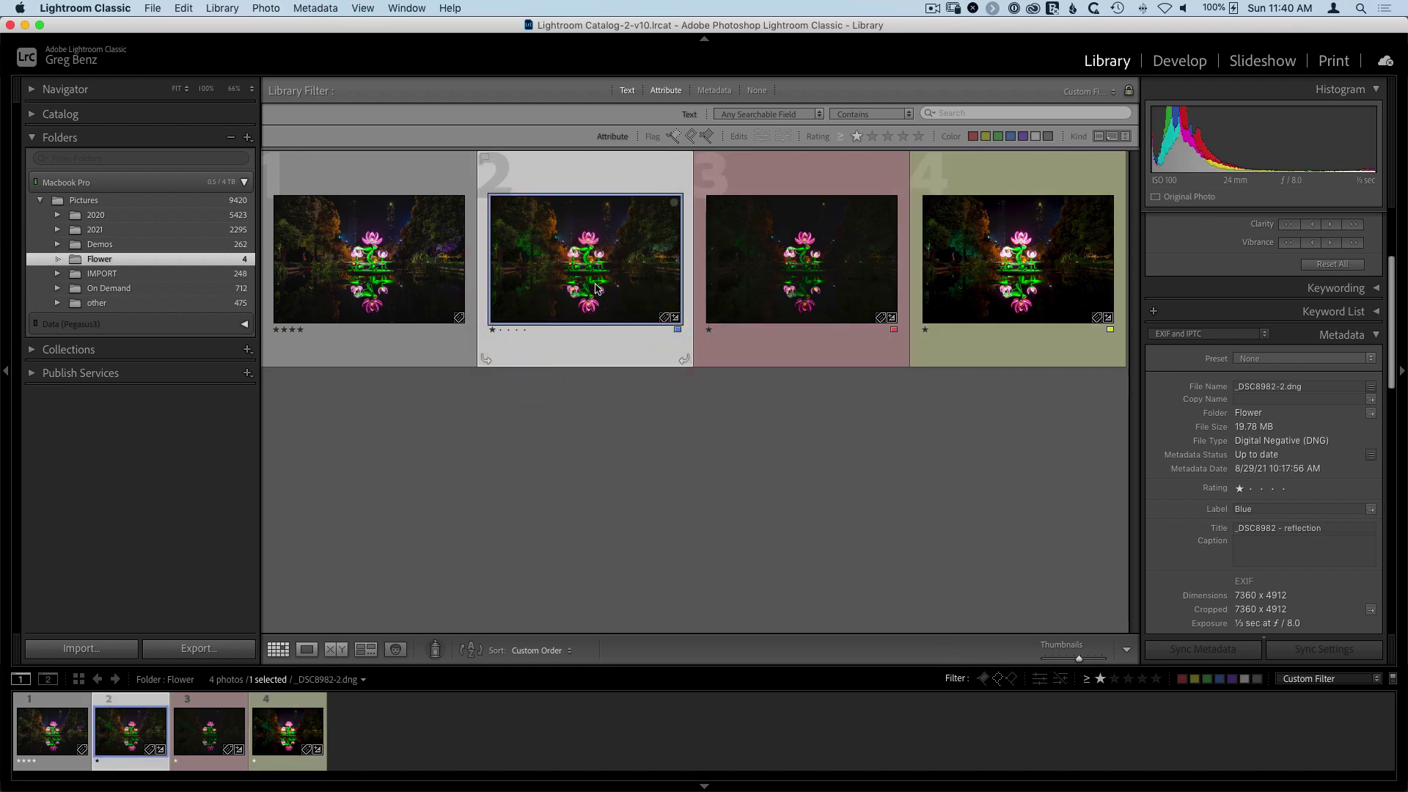
Step: Examine the blue-labelled reflection photo's tone, presence and noise reduction settings in Develop, and inspect its reflected flower at 100%
{"action": "key", "text": "d"}
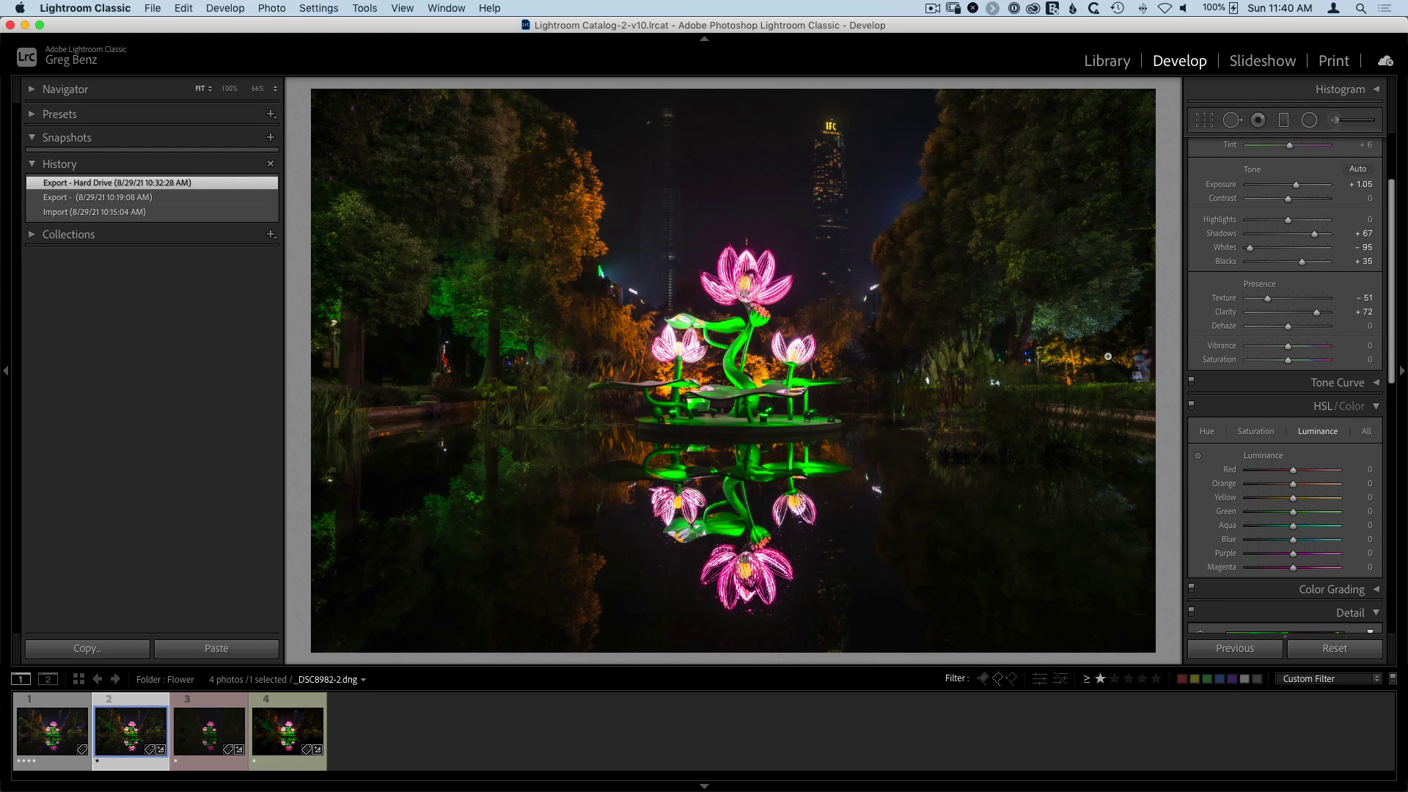
{"action": "left_click_drag", "start_coordinate": [1392, 323], "coordinate": [1397, 493]}
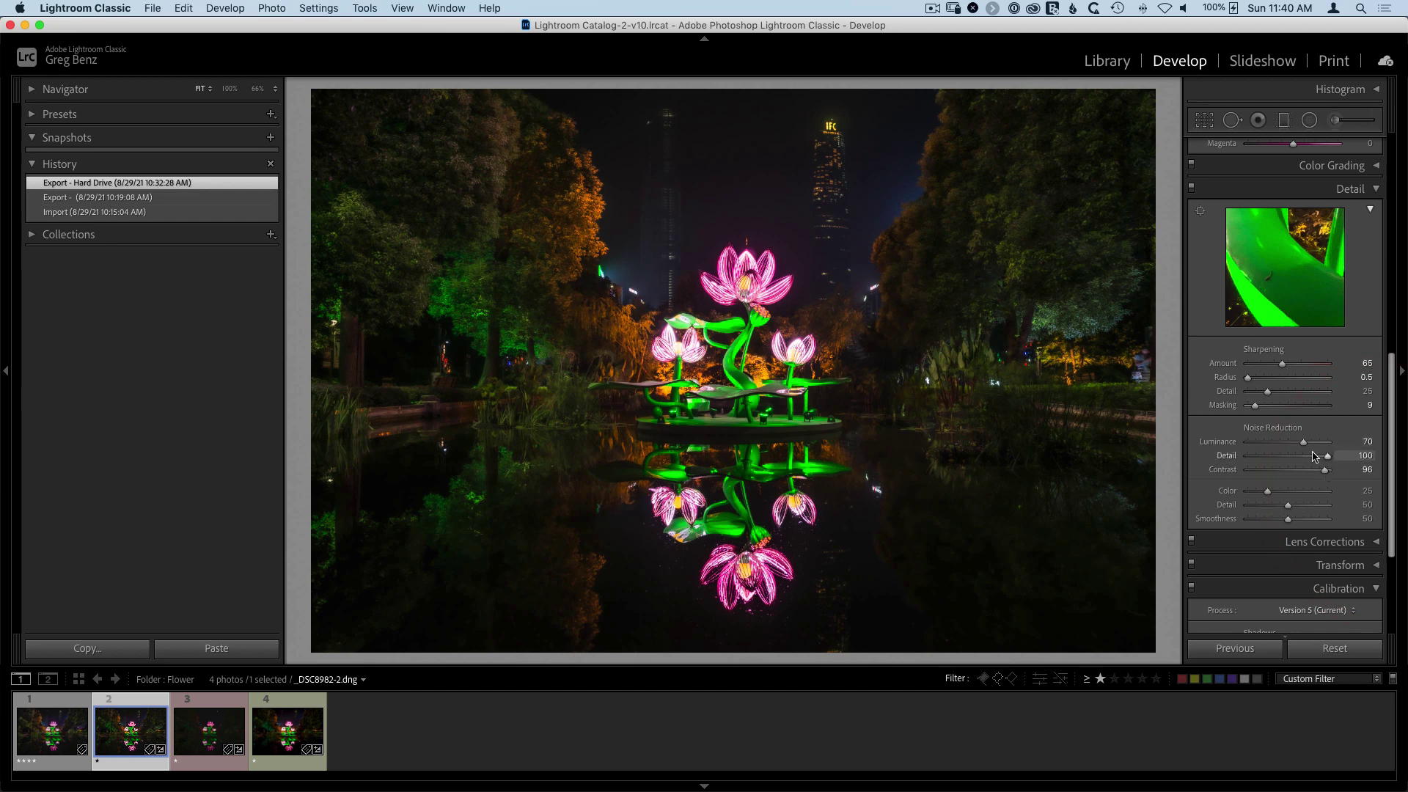
{"action": "left_click", "coordinate": [638, 511]}
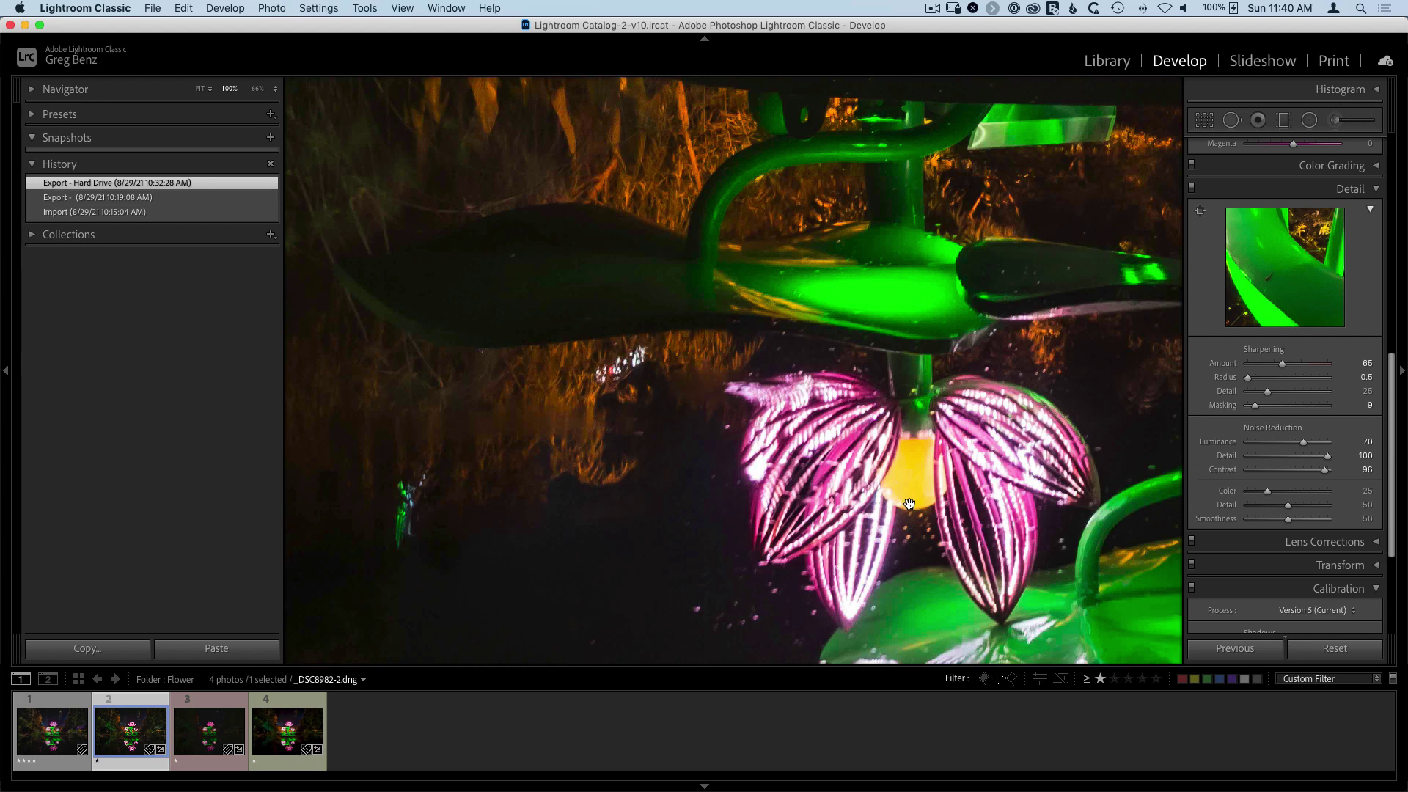
{"action": "scroll", "coordinate": [1391, 498], "scroll_direction": "up", "scroll_amount": 1}
{"action": "left_click_drag", "start_coordinate": [1391, 498], "coordinate": [1391, 301]}
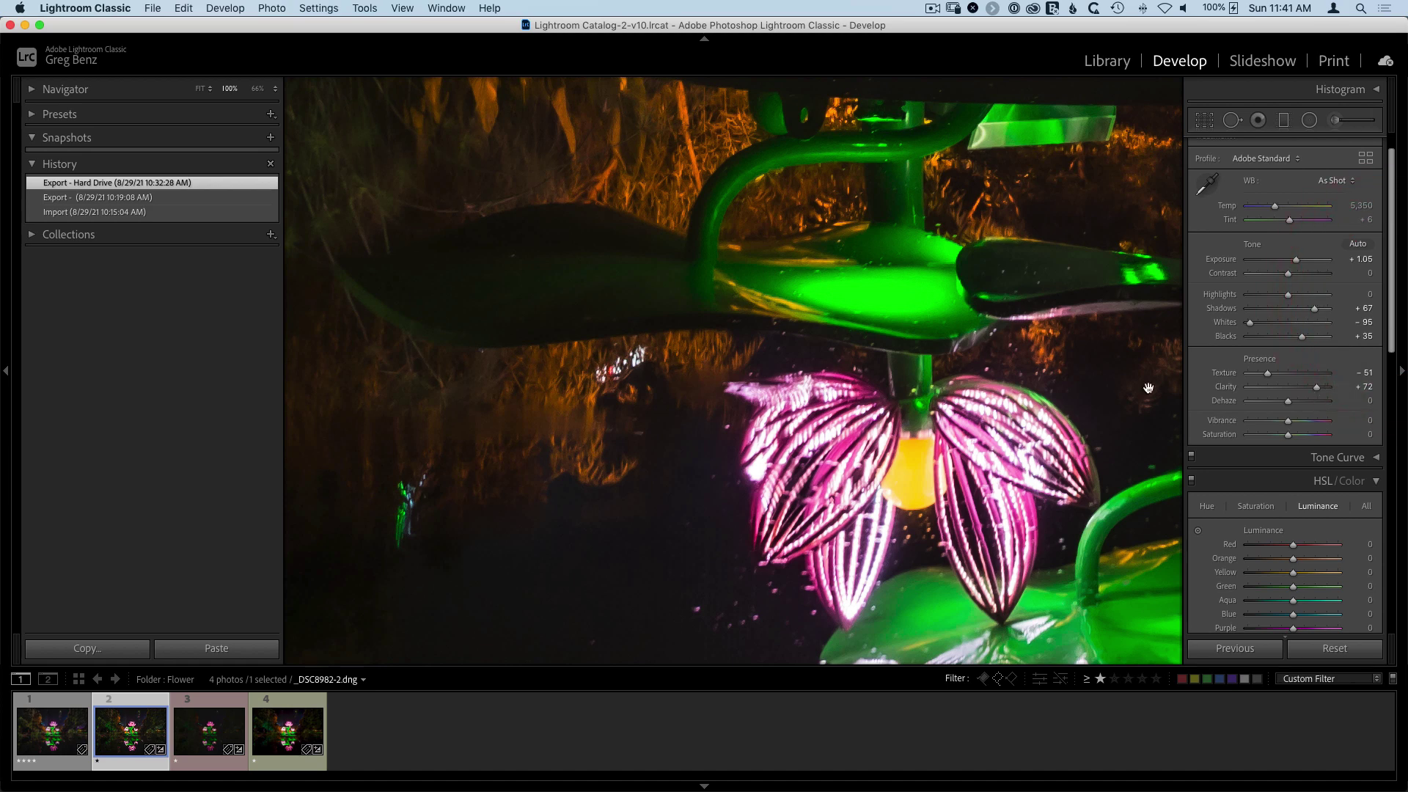
{"action": "left_click", "coordinate": [751, 471]}
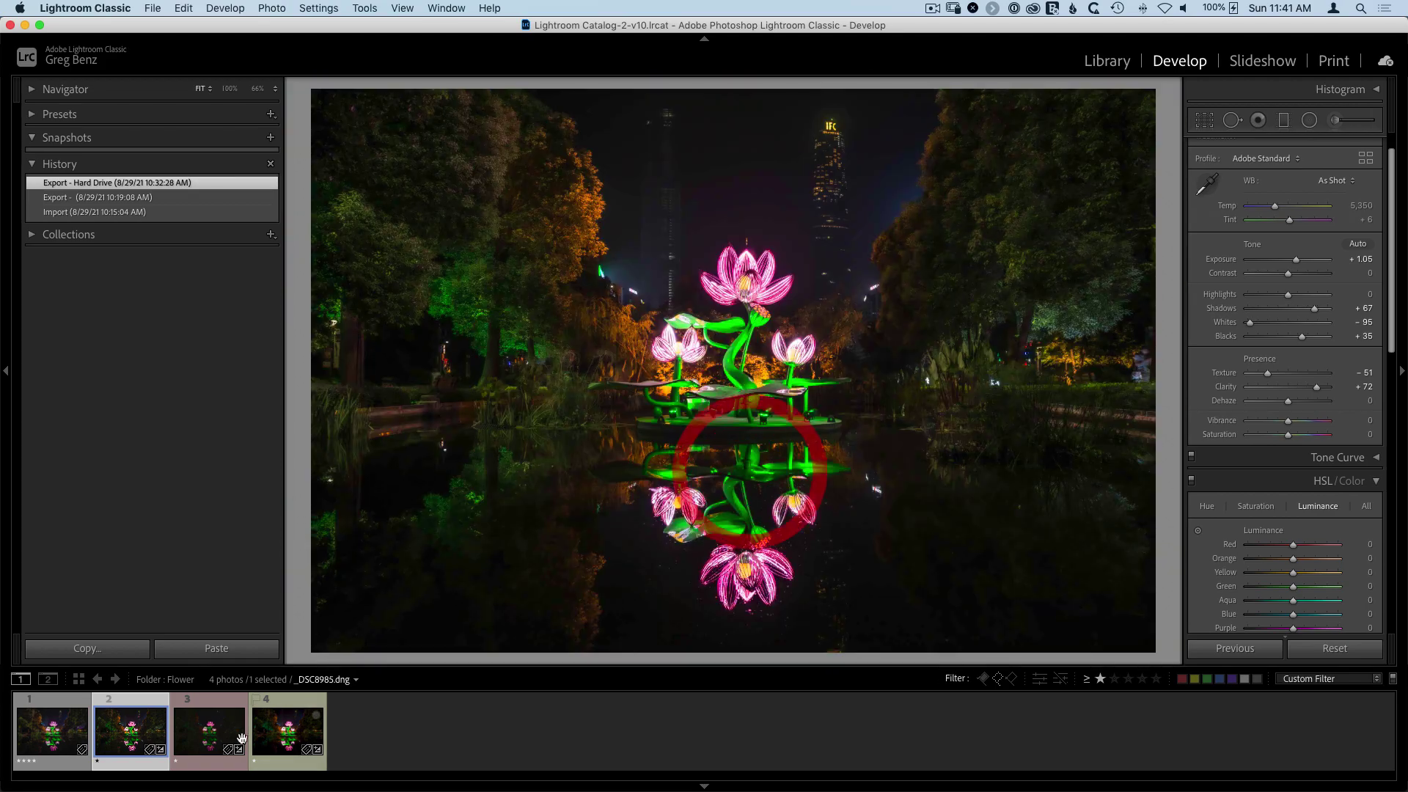
Step: Examine the red-labelled flower highlights photo in Develop, inspecting the left flower at 100%
{"action": "left_click", "coordinate": [209, 733]}
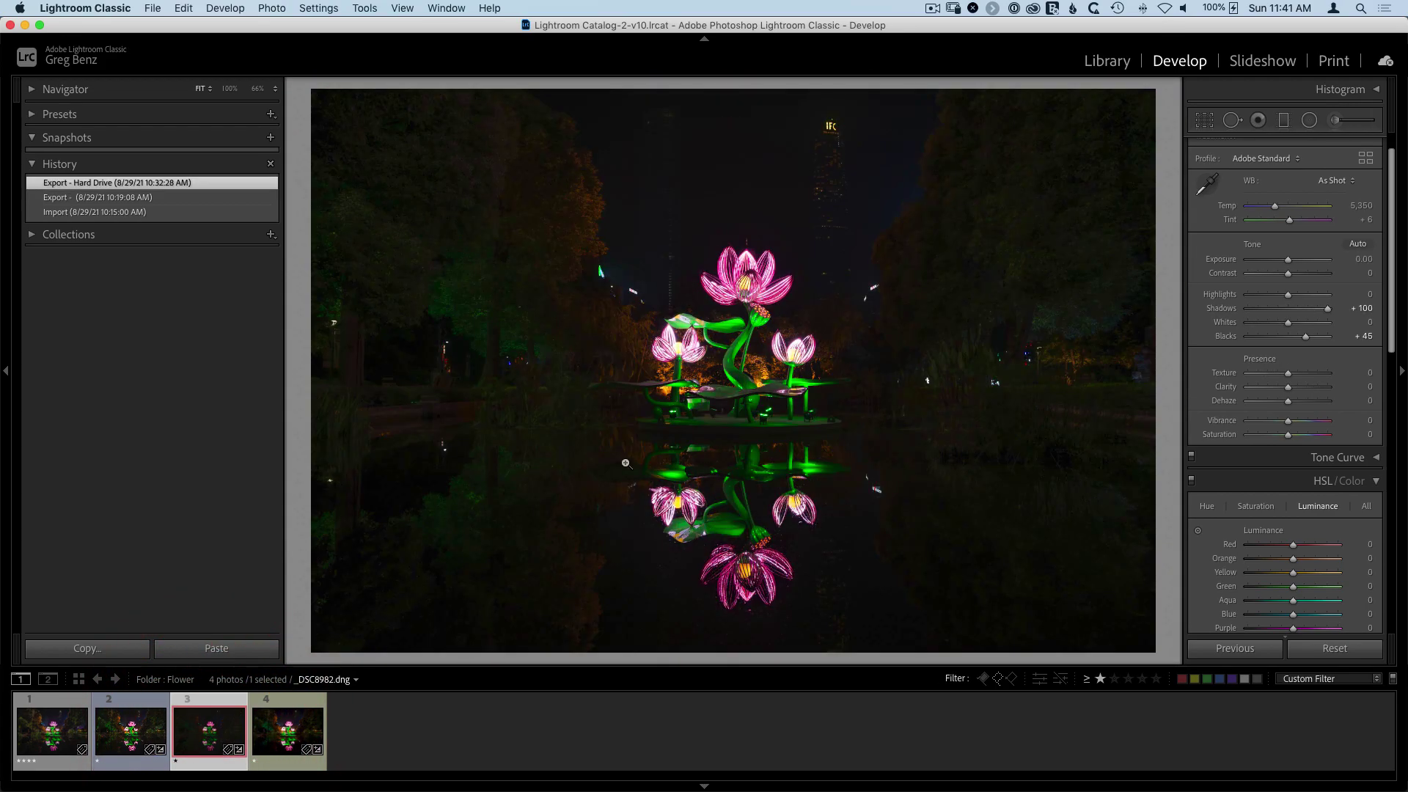
{"action": "left_click", "coordinate": [685, 340]}
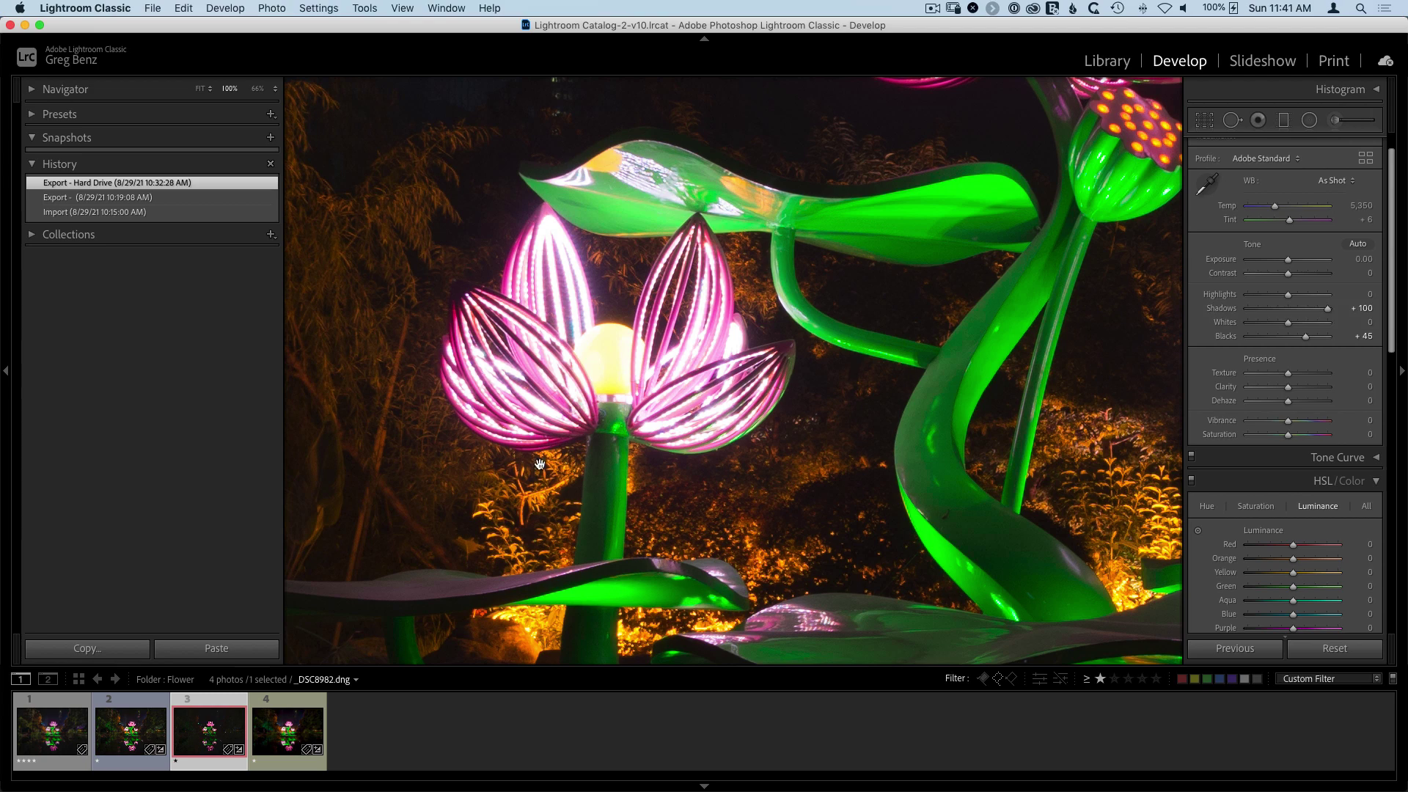
Step: Examine the yellow-labelled highlights photo's tone, luminance and hue settings in Develop, and return to the Library grid
{"action": "left_click", "coordinate": [284, 734]}
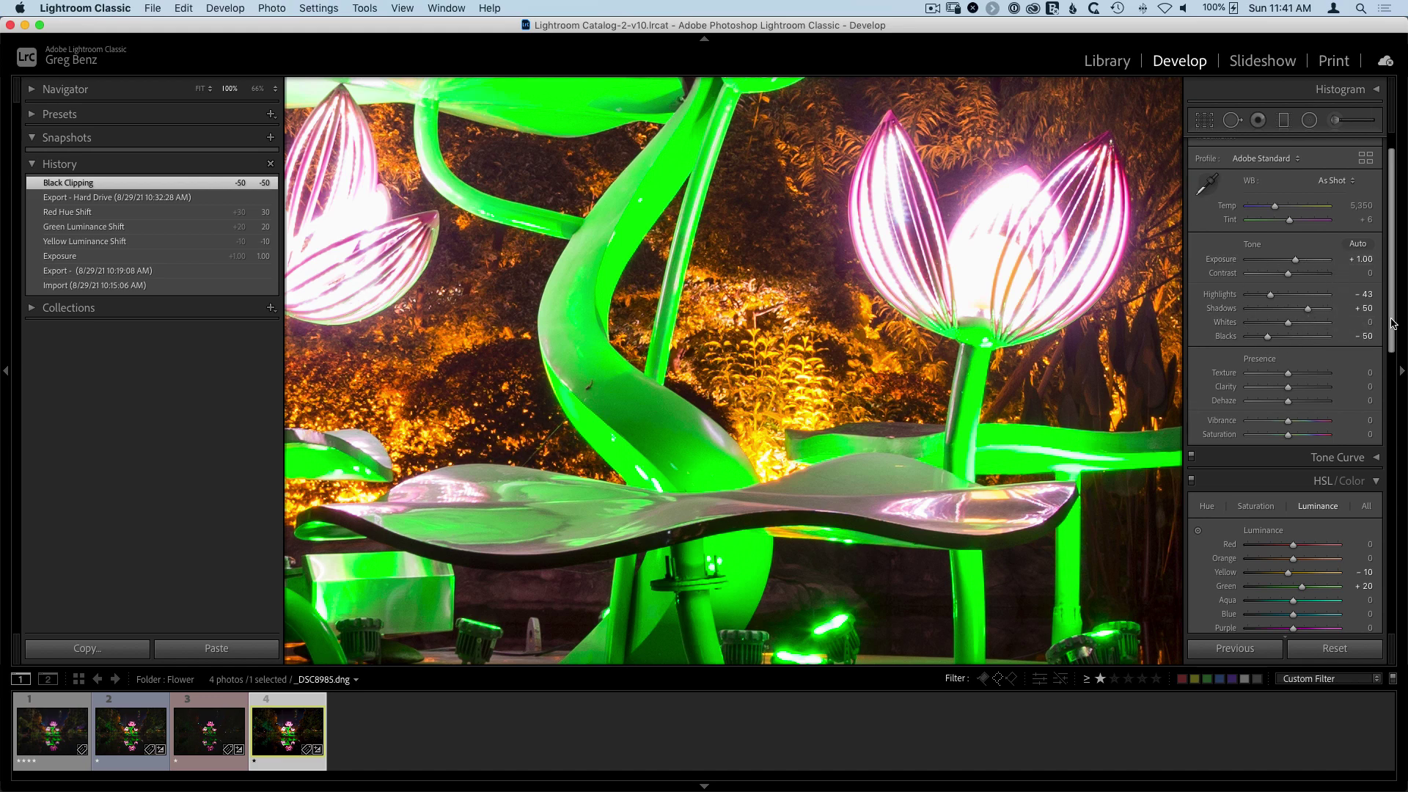
{"action": "left_click_drag", "start_coordinate": [1392, 323], "coordinate": [1392, 374]}
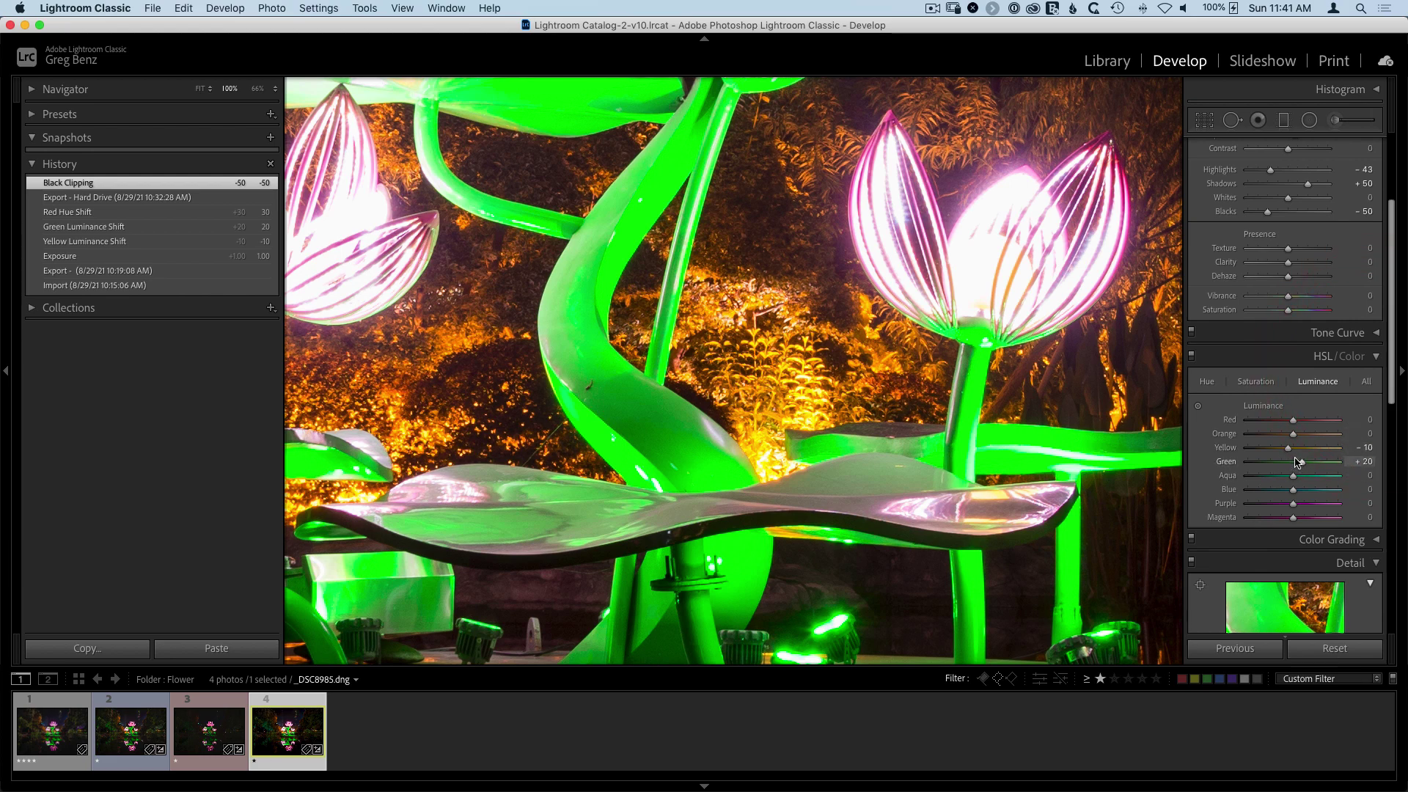
{"action": "left_click", "coordinate": [1207, 381]}
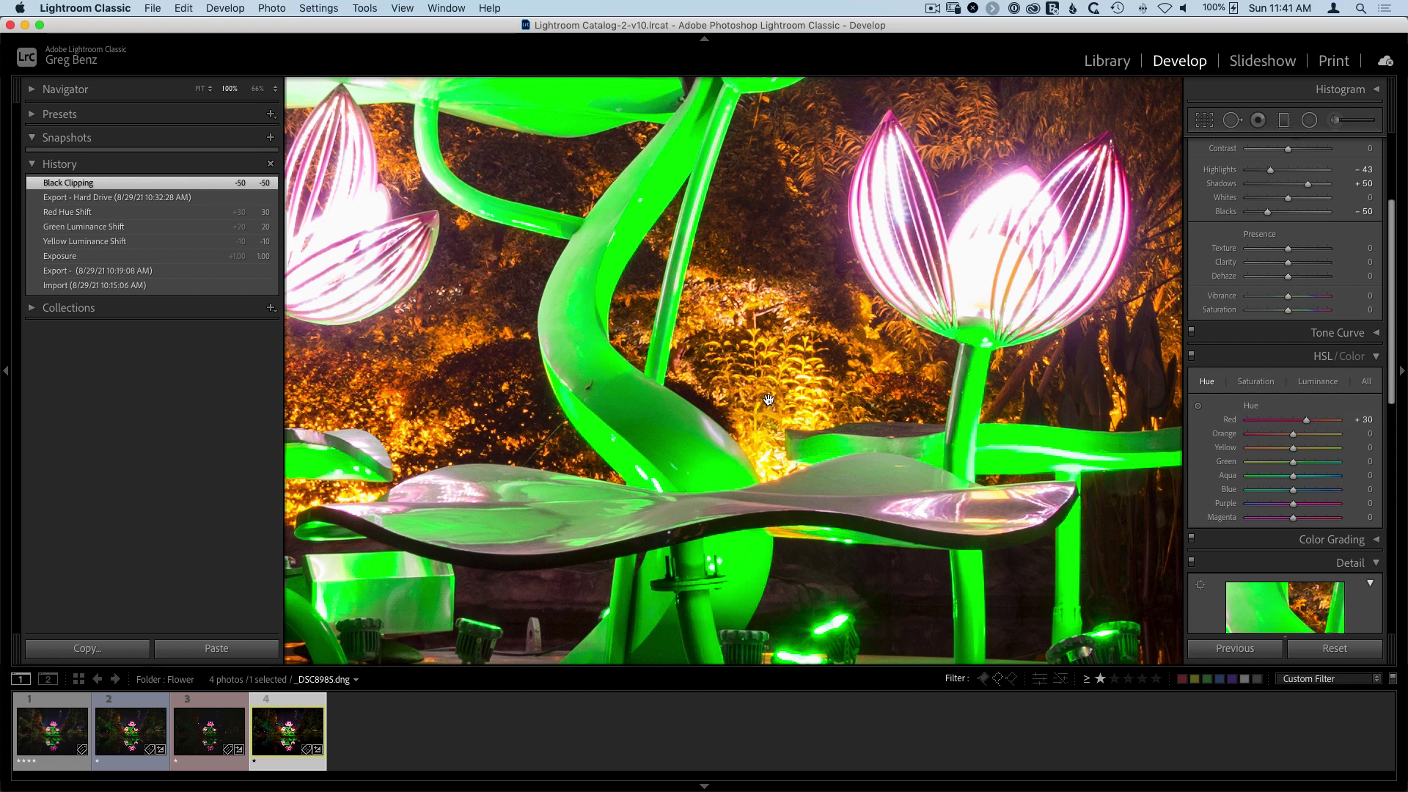
{"action": "key", "text": "g"}
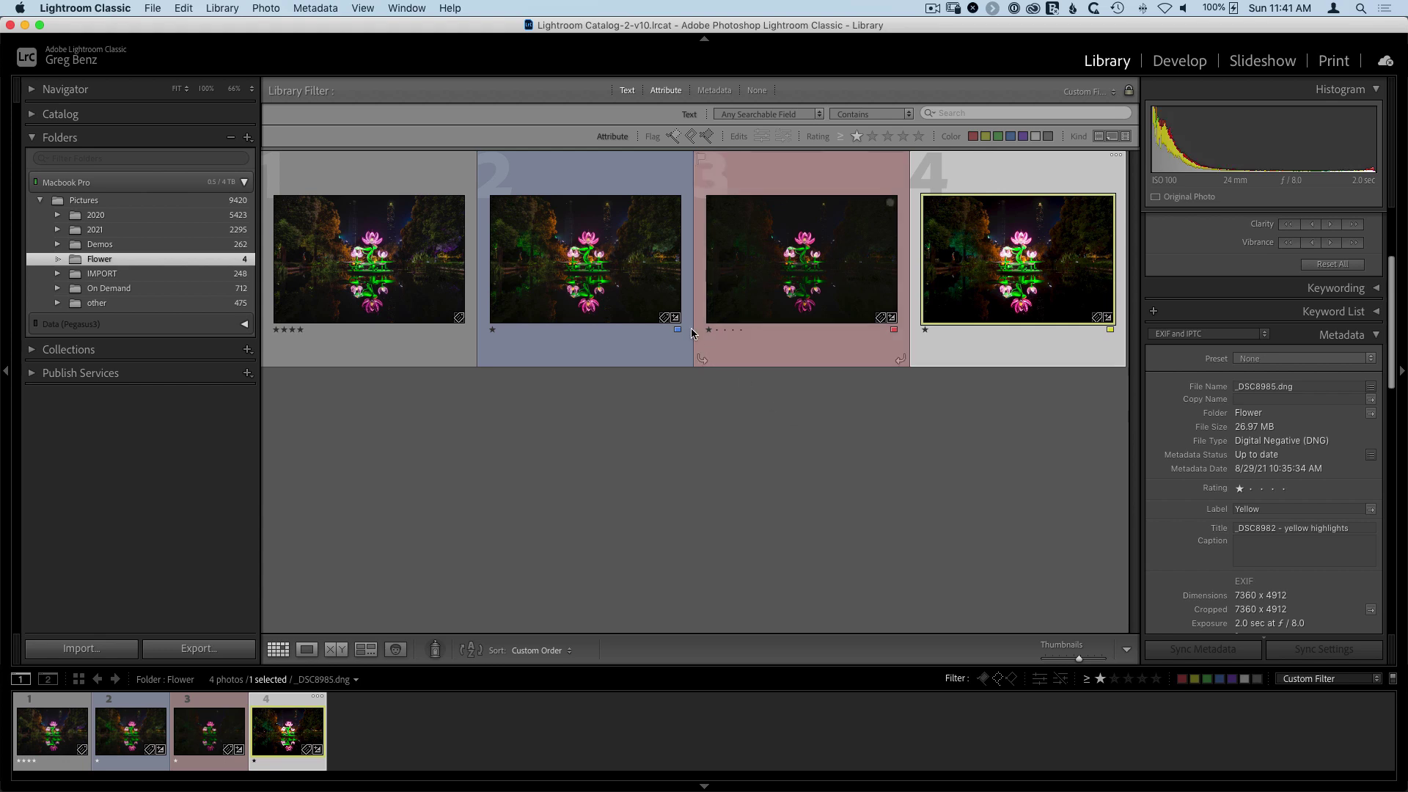
{"action": "left_click", "coordinate": [615, 291], "text": "shift"}
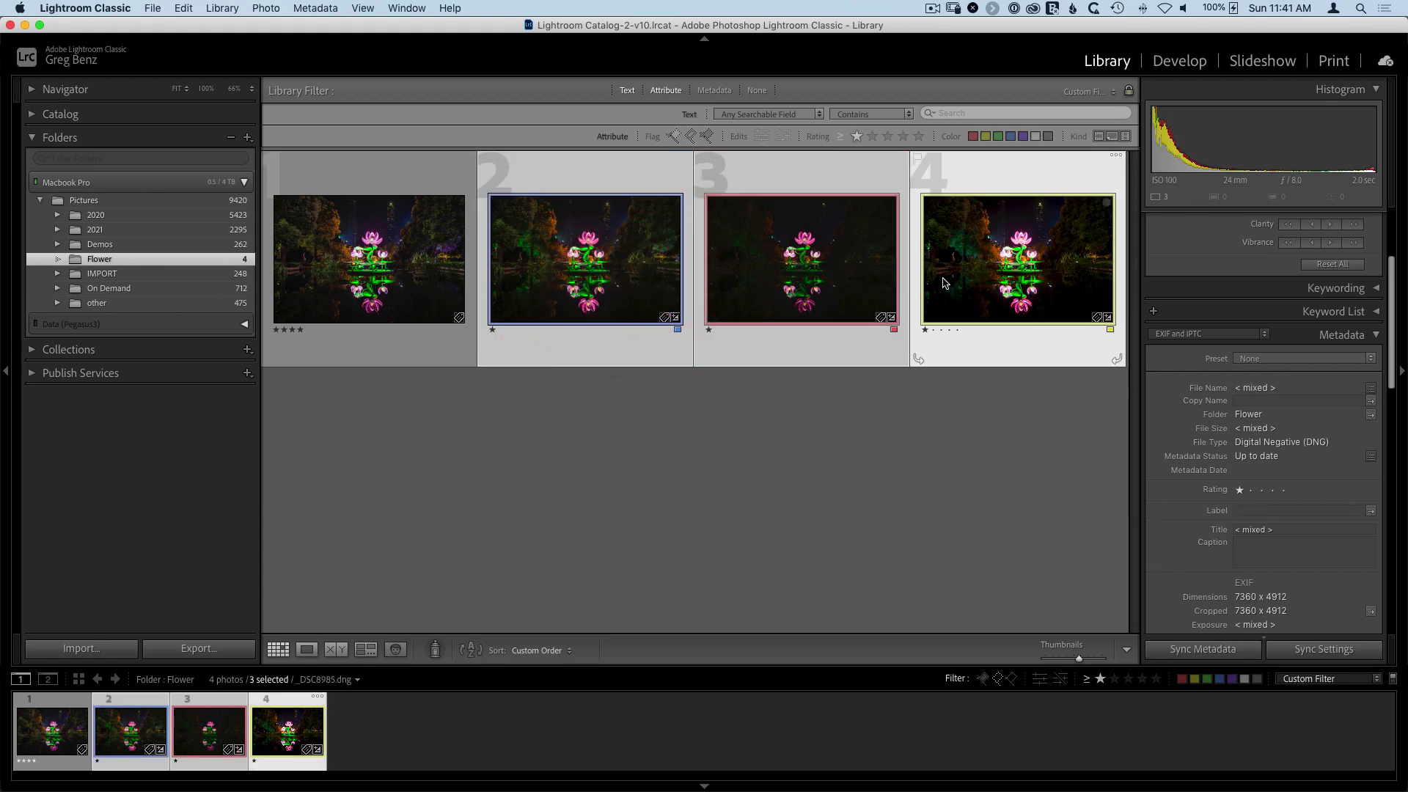
{"action": "right_click", "coordinate": [867, 283]}
{"action": "mouse_move", "coordinate": [946, 447]}
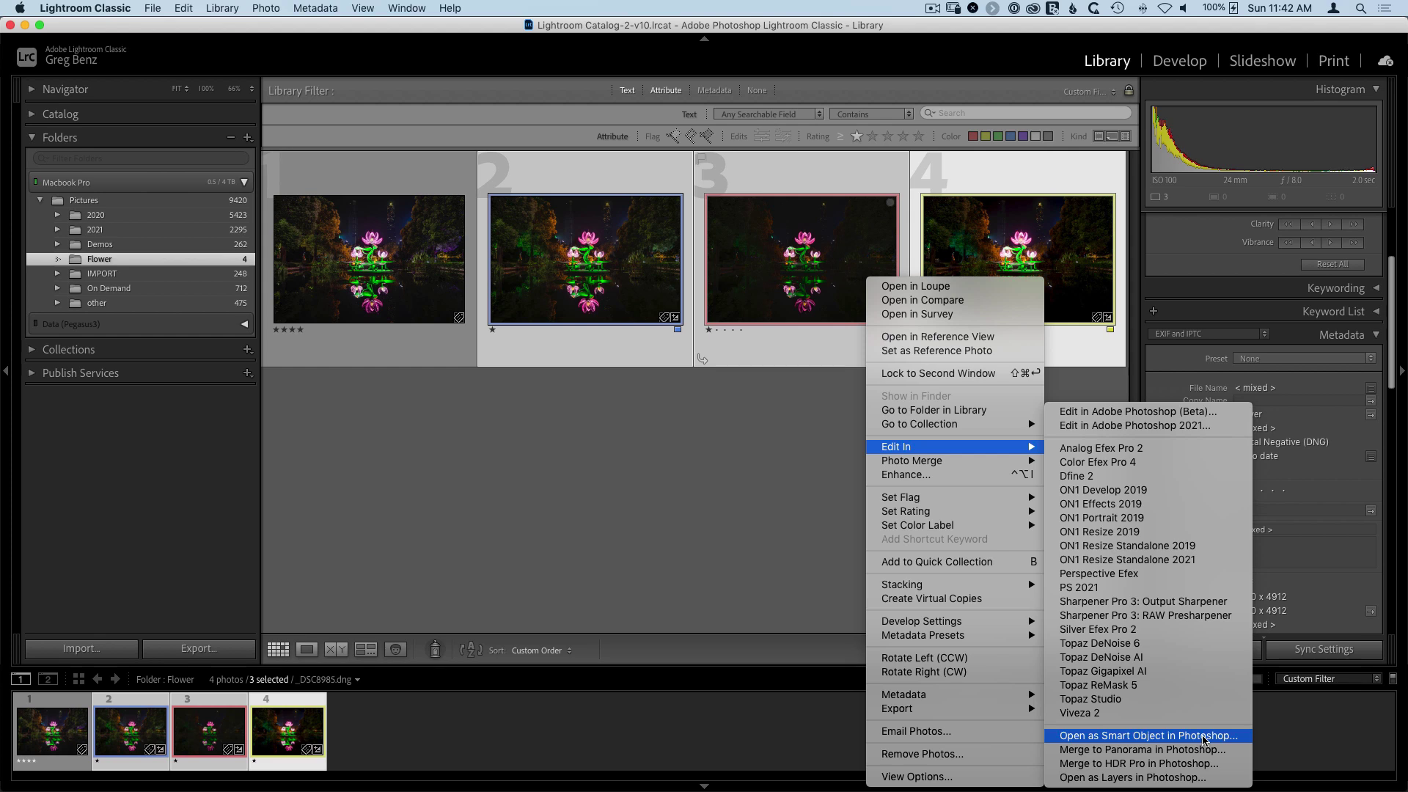
{"action": "left_click", "coordinate": [798, 522]}
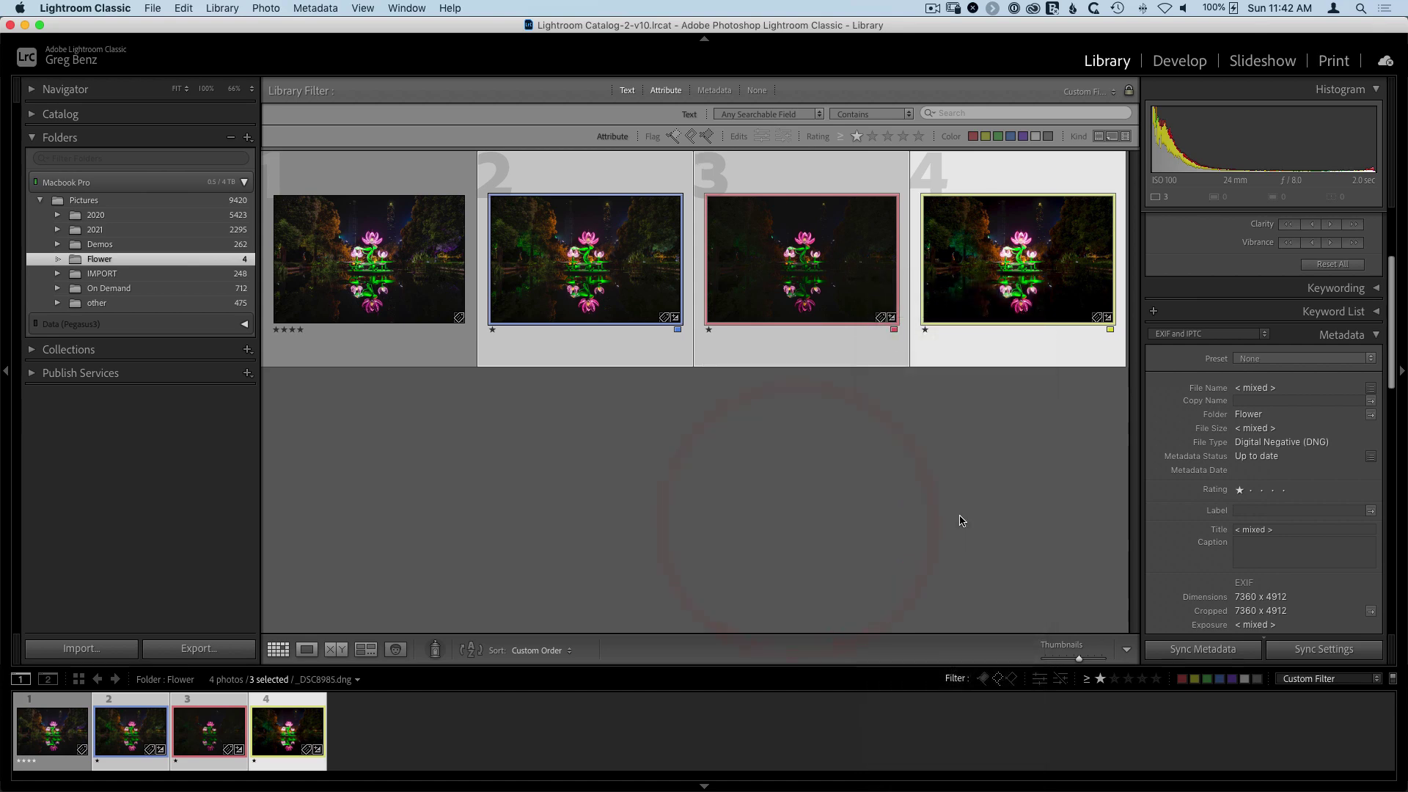
{"action": "left_click", "coordinate": [963, 486]}
{"action": "left_click", "coordinate": [994, 285]}
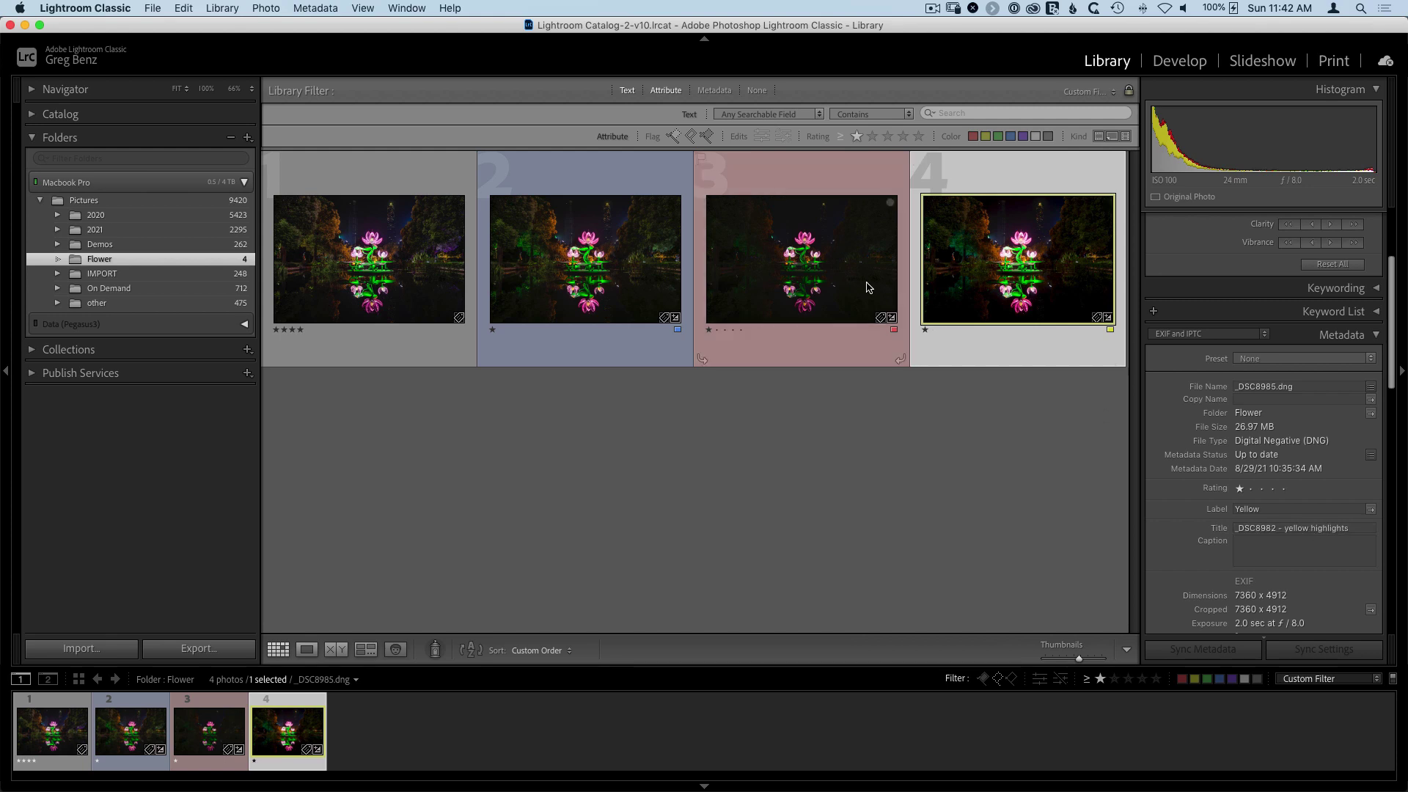
Step: Select the blue, red and yellow labelled RAW photos and load the Photoshop Temp (original) preset for their export
{"action": "left_click", "coordinate": [819, 266]}
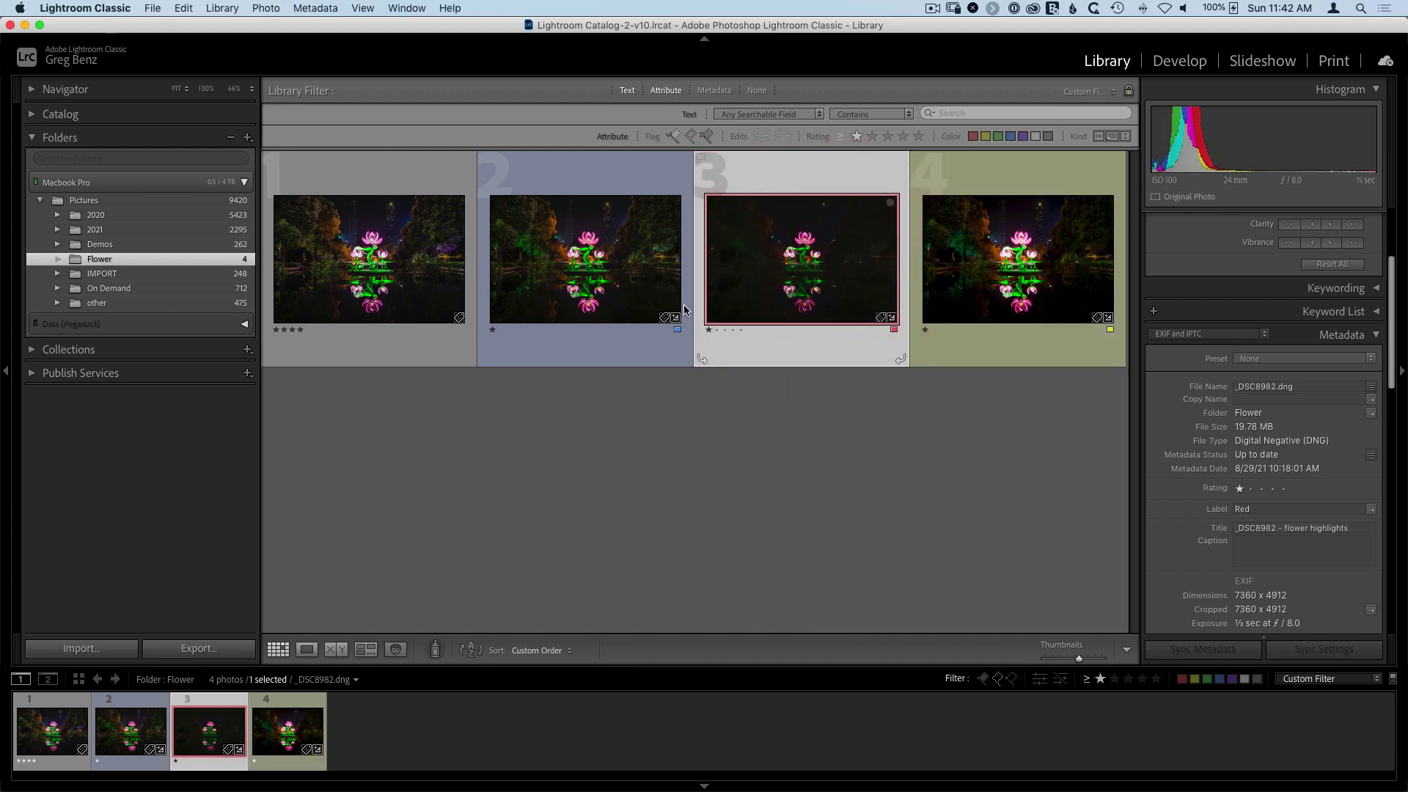
{"action": "left_click", "coordinate": [608, 272]}
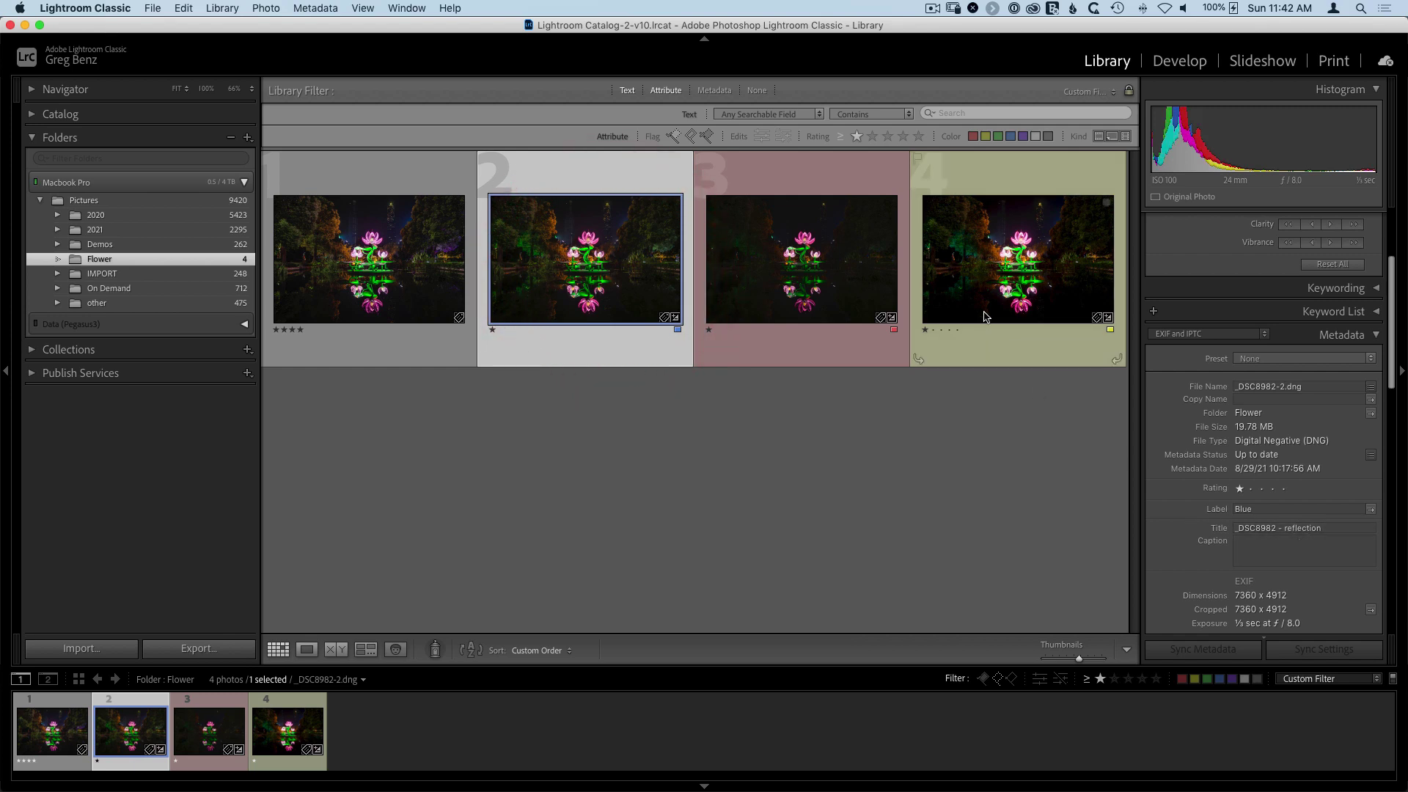
{"action": "left_click", "coordinate": [969, 270], "text": "shift"}
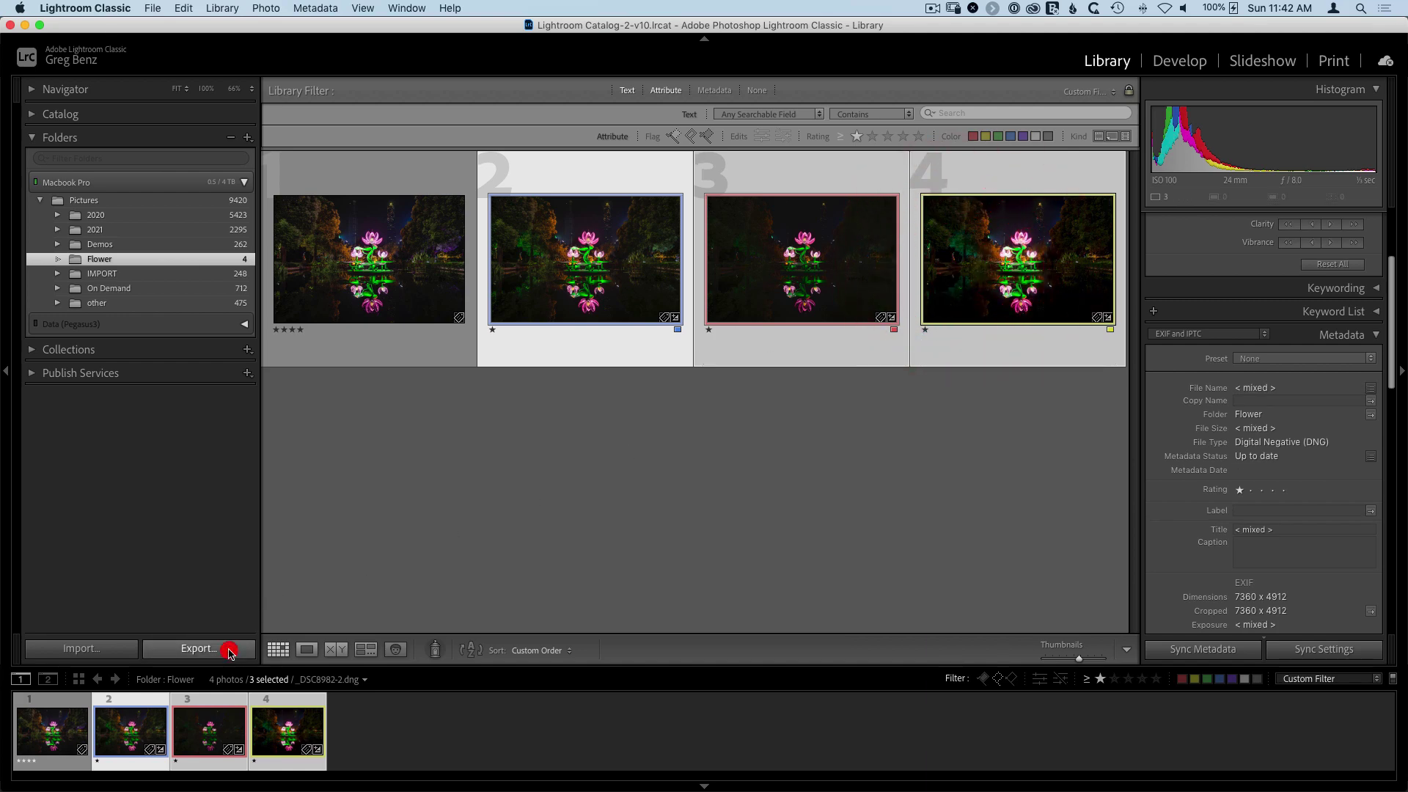
{"action": "left_click", "coordinate": [198, 649]}
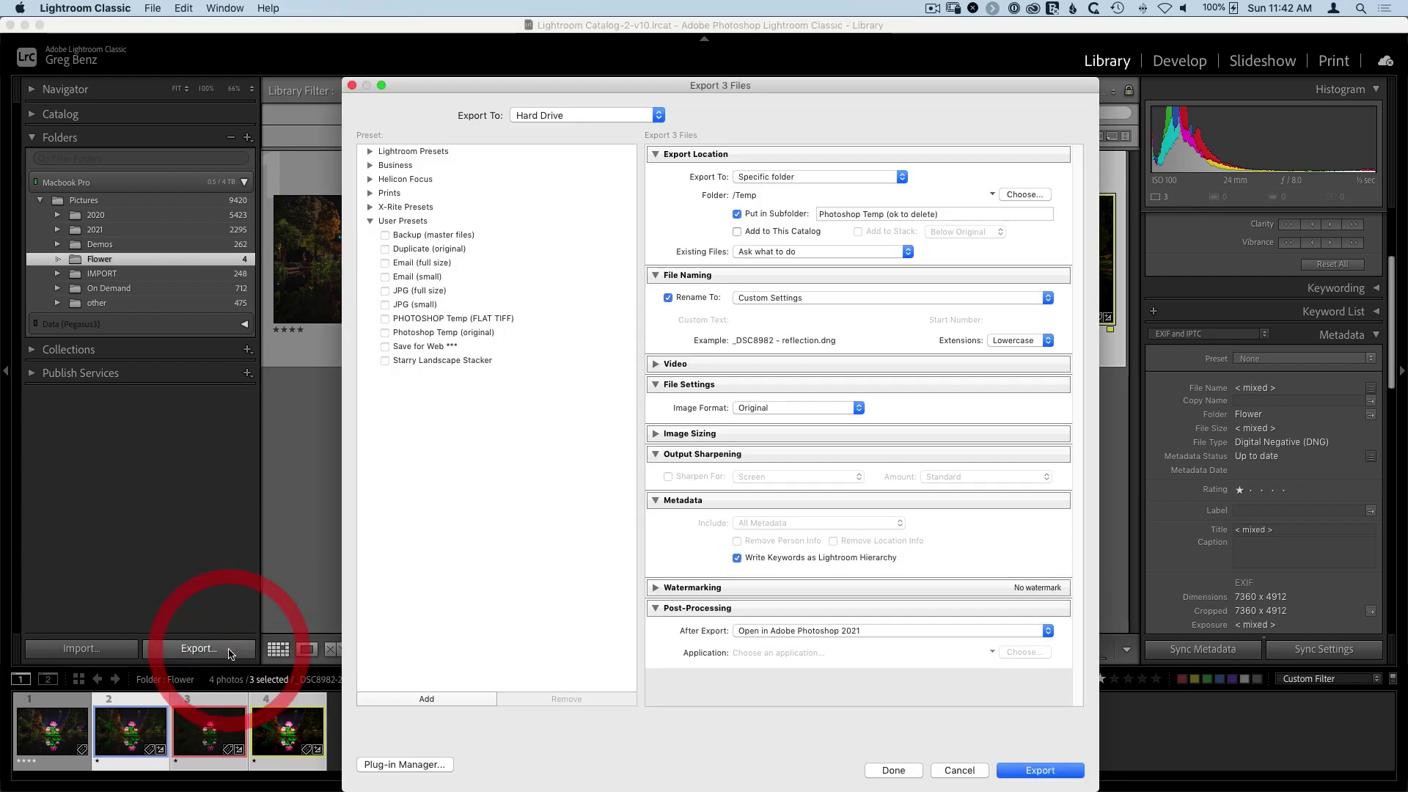
{"action": "left_click", "coordinate": [485, 335]}
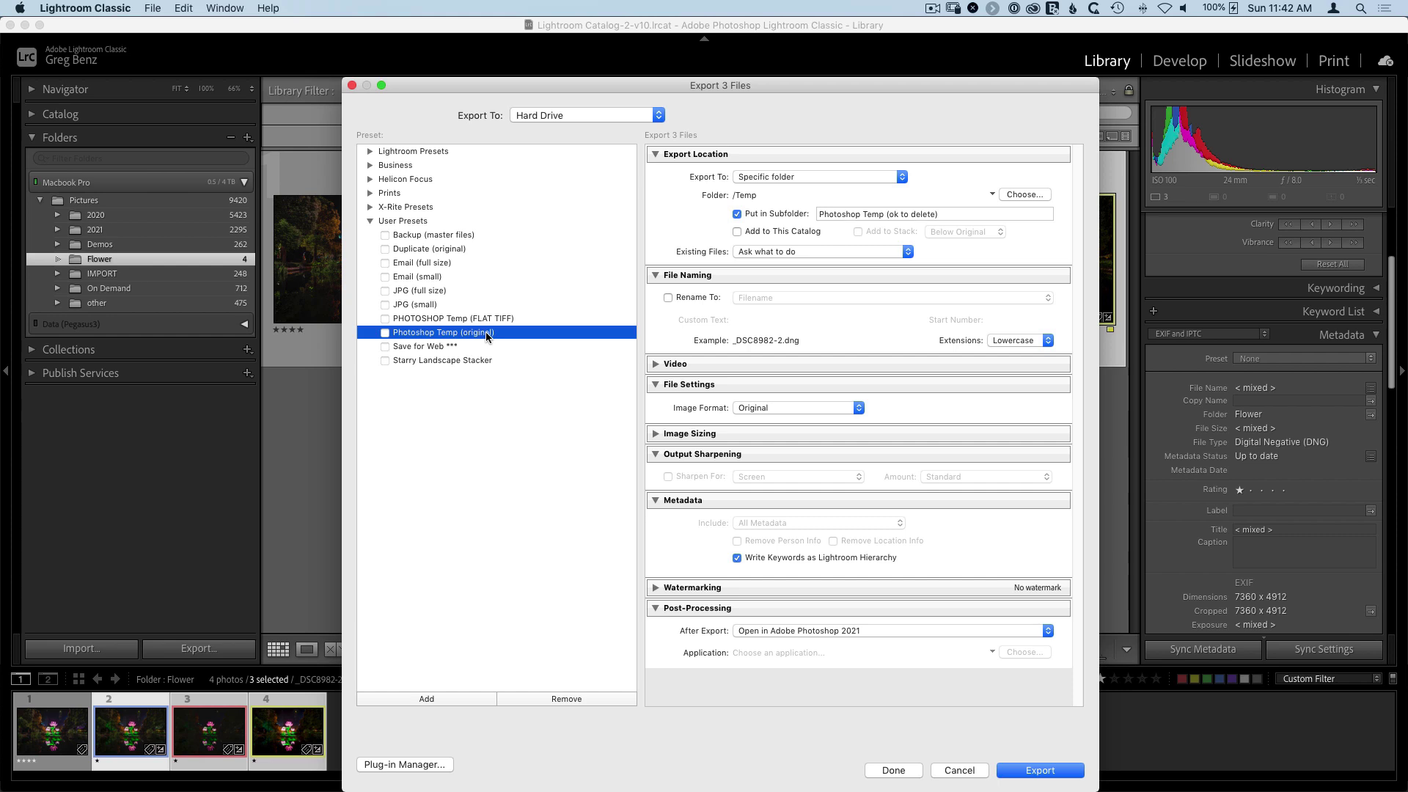
Step: Rename the exported files with a custom template containing only the Title, and export the three originals to open in Photoshop 2021
{"action": "left_click", "coordinate": [682, 298]}
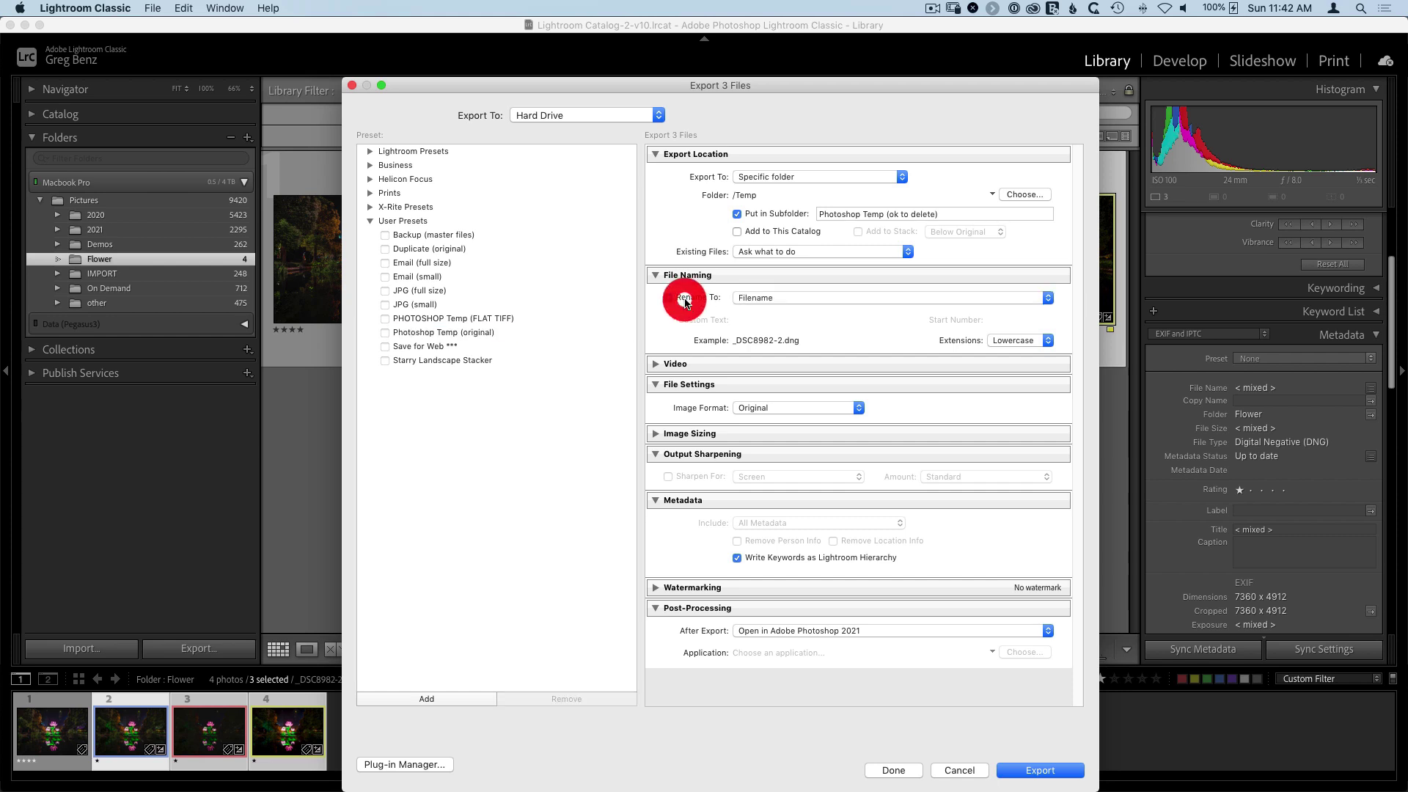
{"action": "left_click", "coordinate": [771, 299]}
{"action": "left_click", "coordinate": [769, 330]}
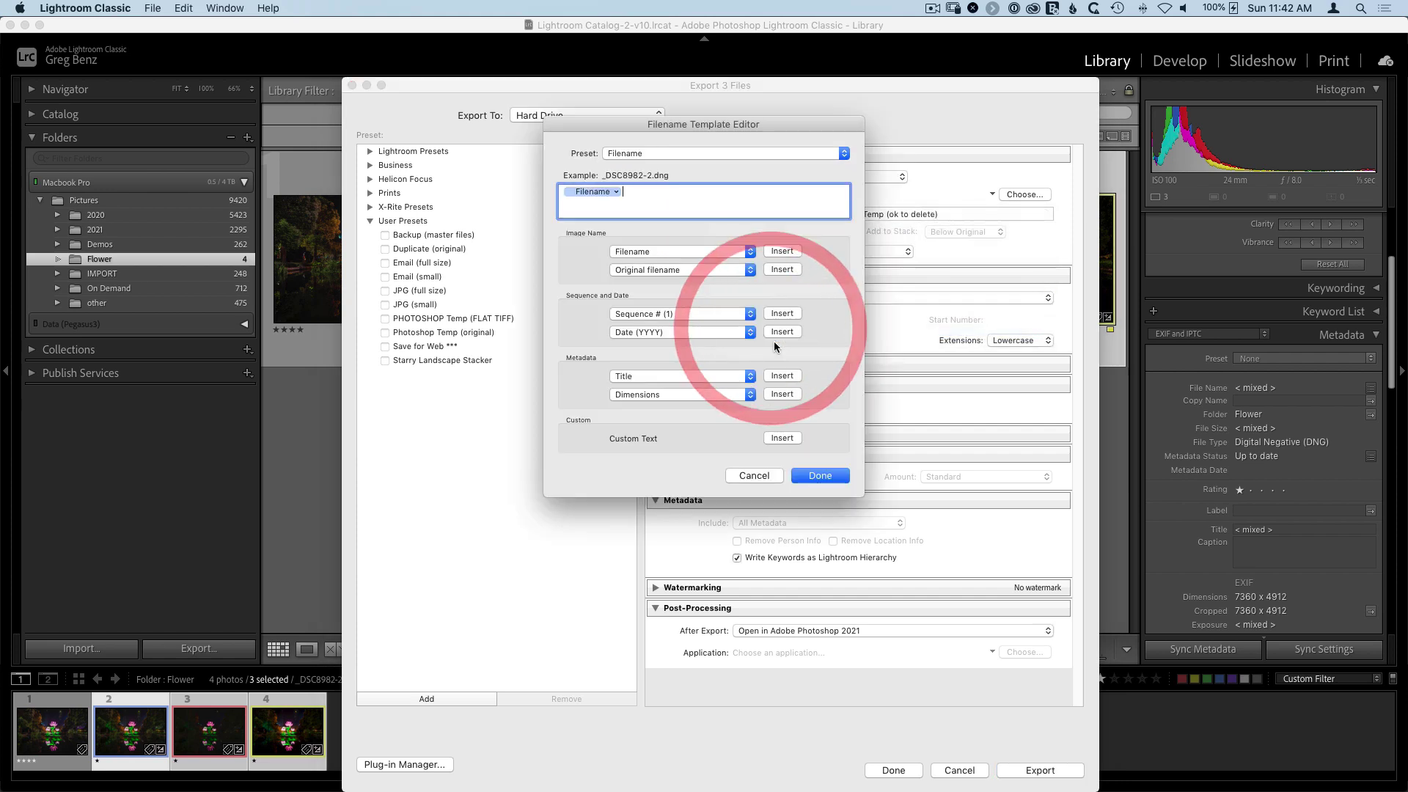
{"action": "key", "text": "BackSpace"}
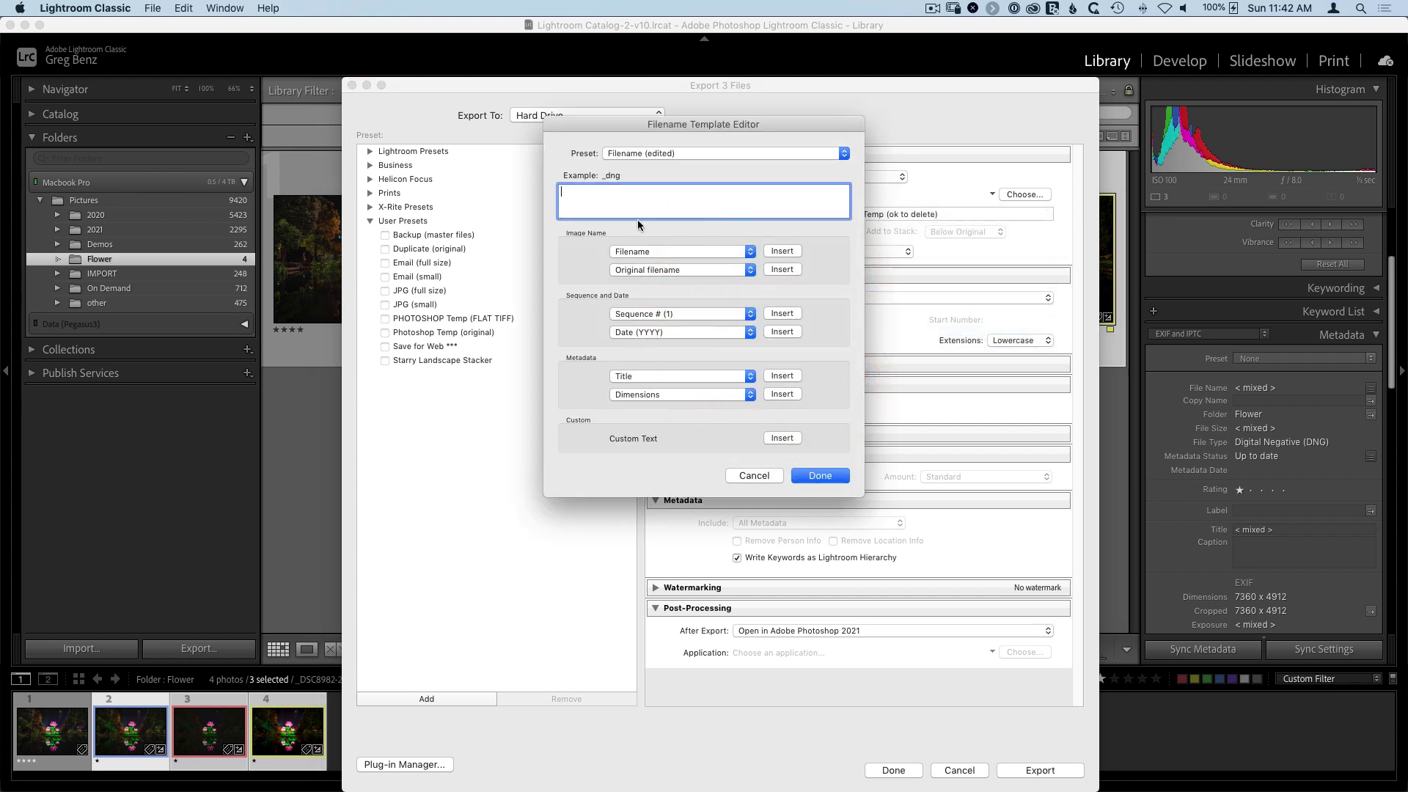
{"action": "left_click", "coordinate": [776, 377]}
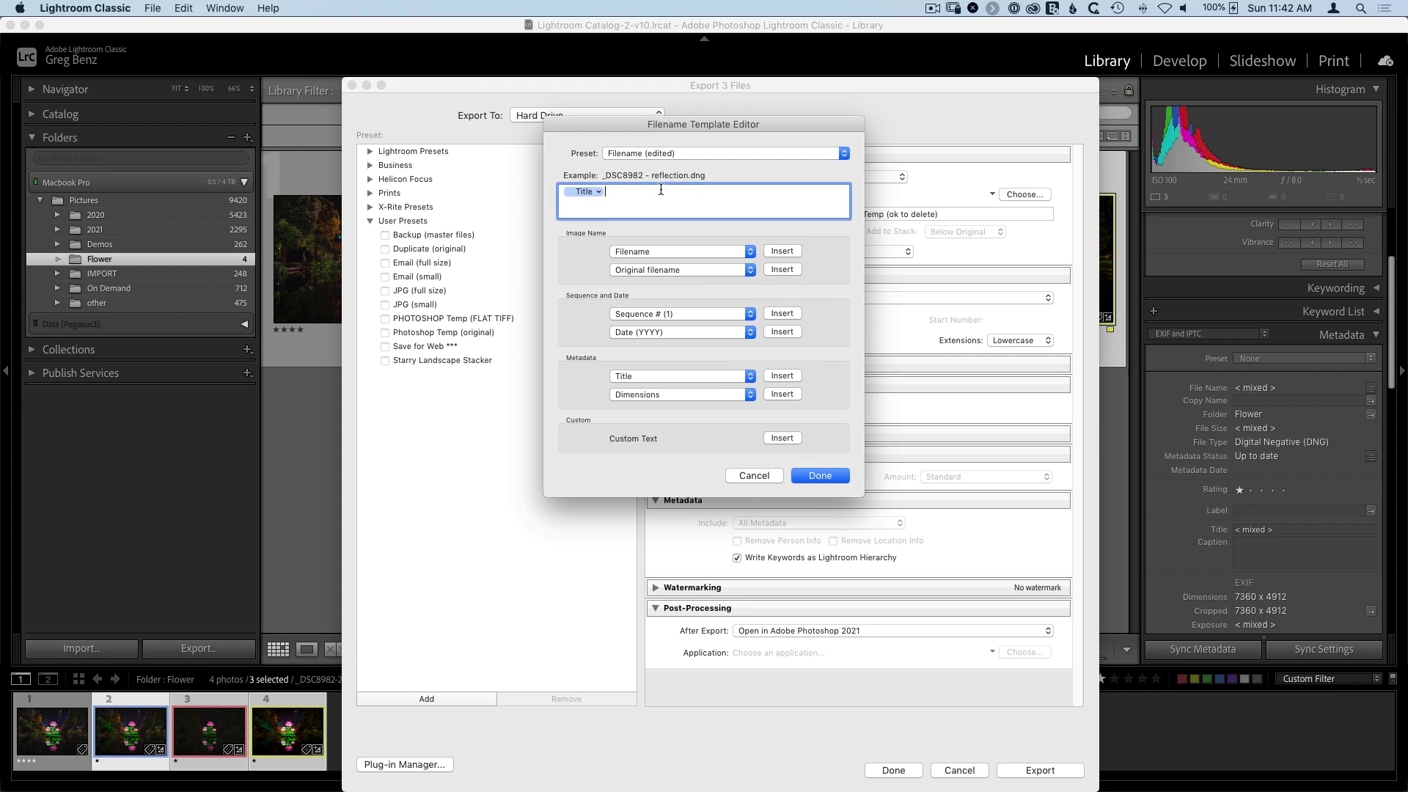
{"action": "left_click", "coordinate": [823, 478]}
{"action": "left_click", "coordinate": [1027, 772]}
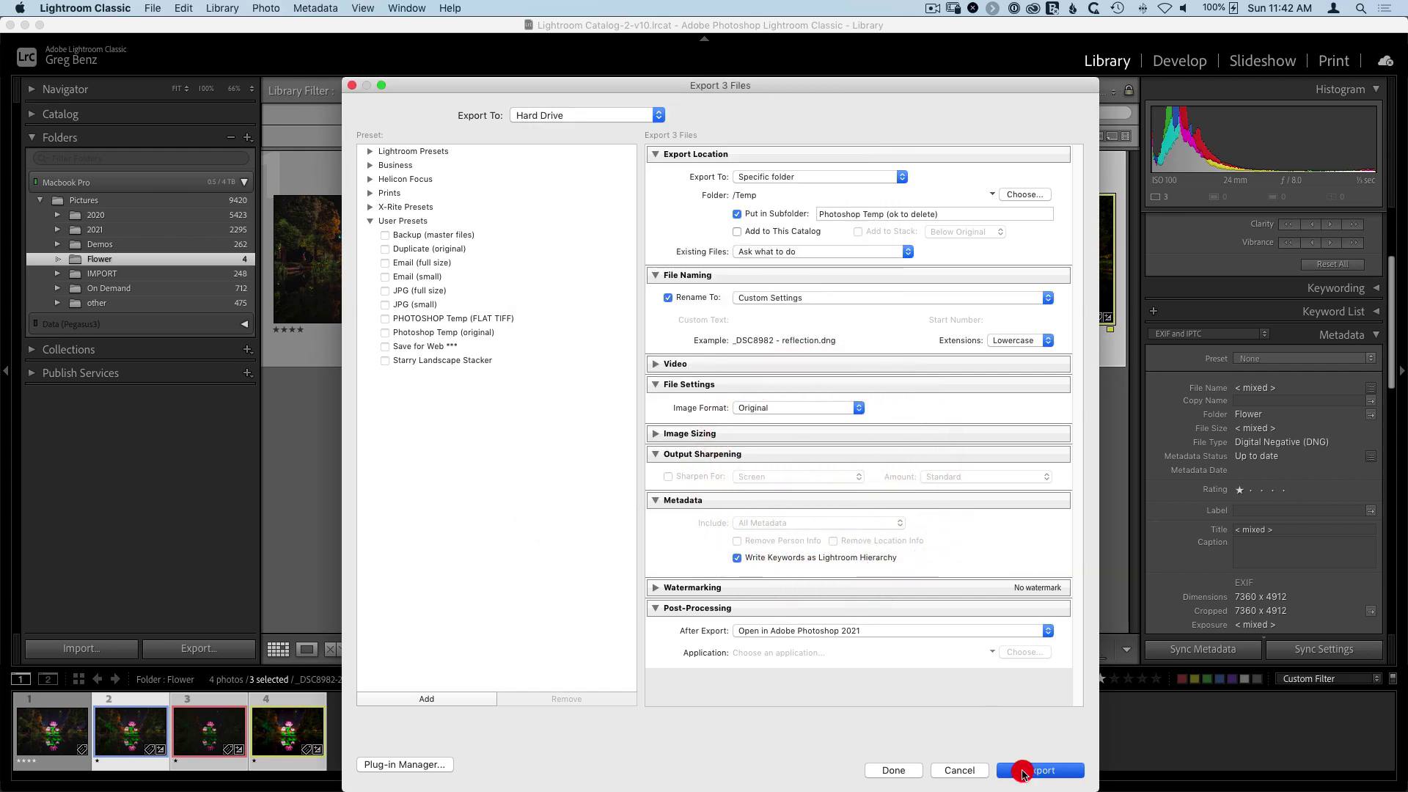
{"action": "left_click", "coordinate": [691, 405]}
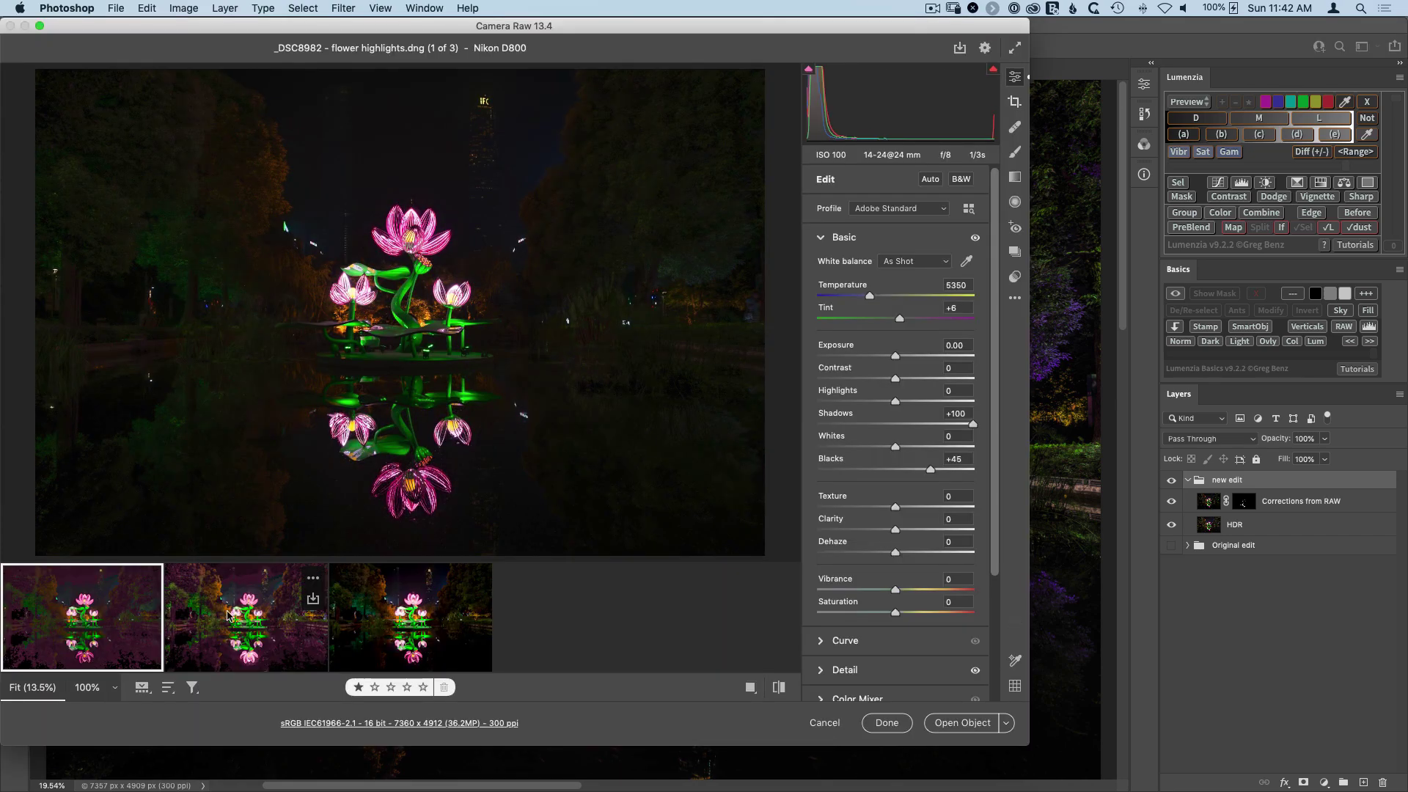
Step: Select all three RAW photos in Camera Raw and open them as smart objects
{"action": "left_click", "coordinate": [399, 651], "text": "shift"}
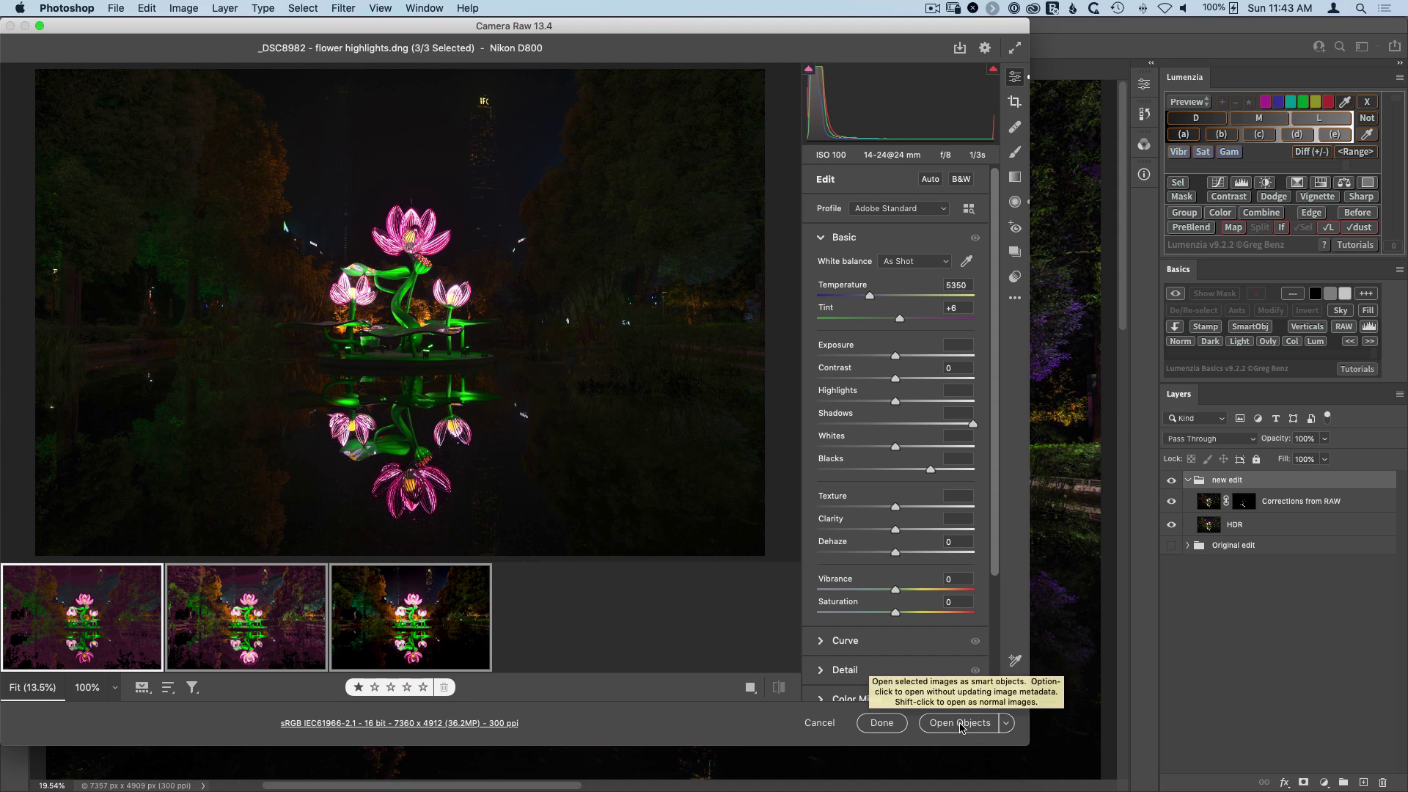
{"action": "key", "text": "shift"}
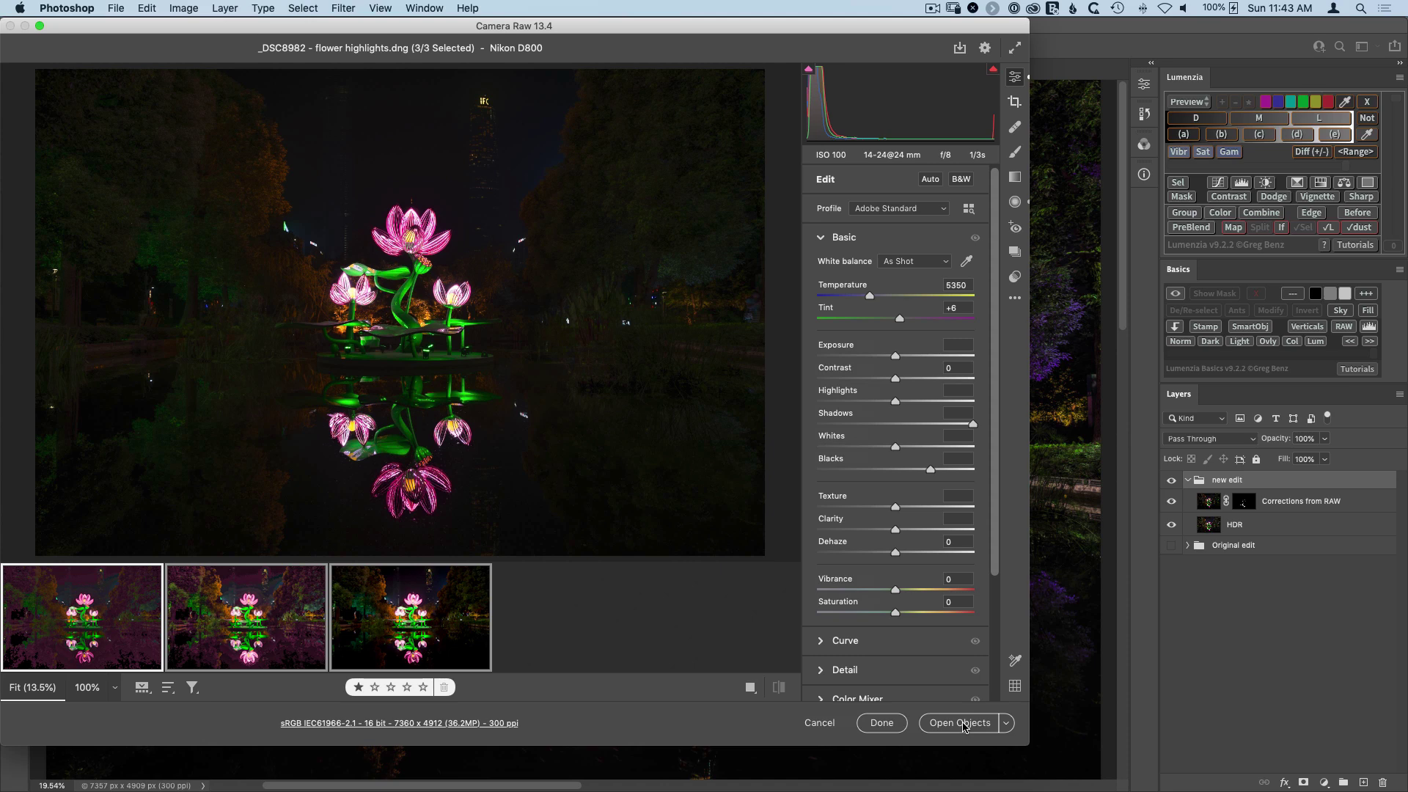
{"action": "left_click", "coordinate": [964, 725]}
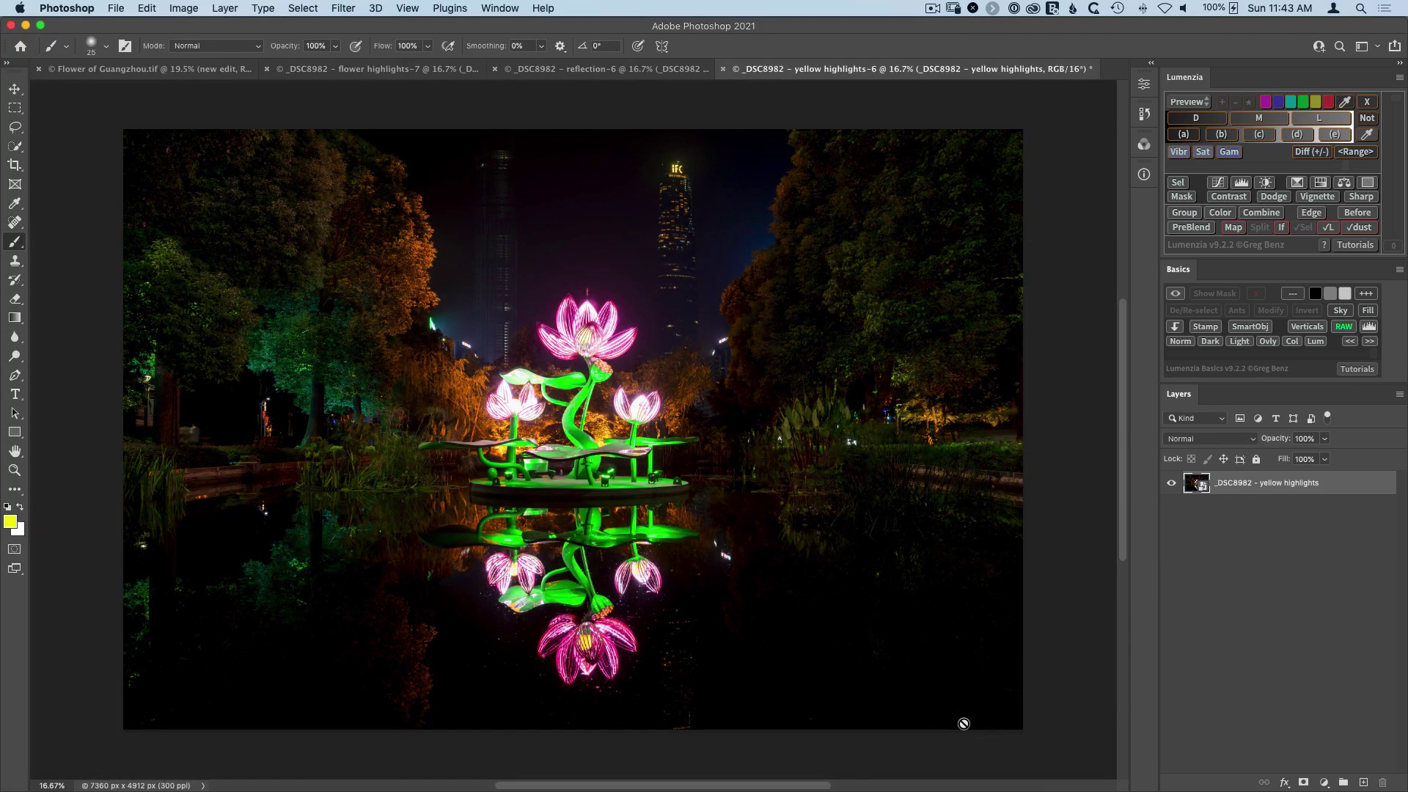
Step: Review the newly opened flower highlights, reflection and yellow highlights documents in turn
{"action": "left_click", "coordinate": [161, 69]}
{"action": "left_click", "coordinate": [365, 69]}
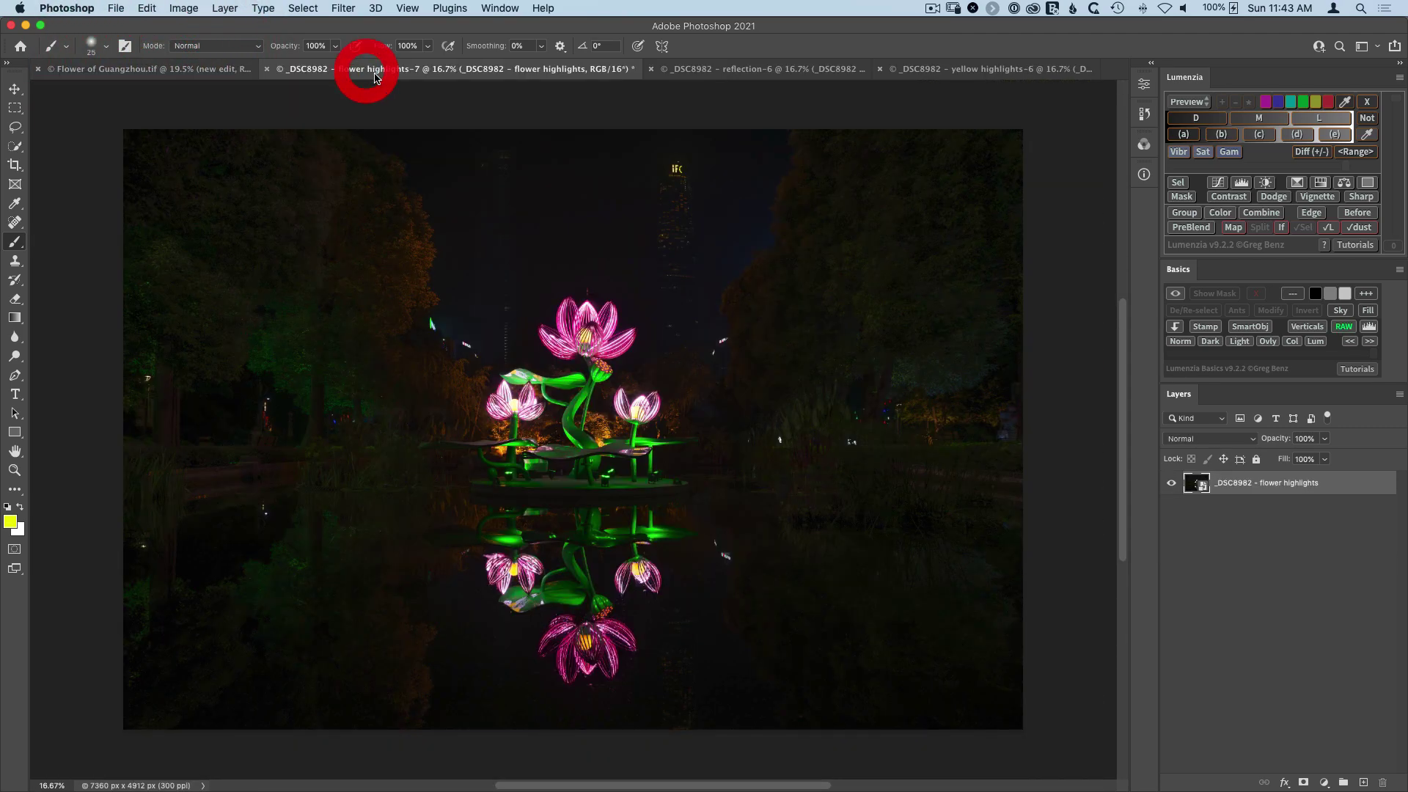
{"action": "left_click", "coordinate": [709, 69]}
{"action": "left_click", "coordinate": [905, 69]}
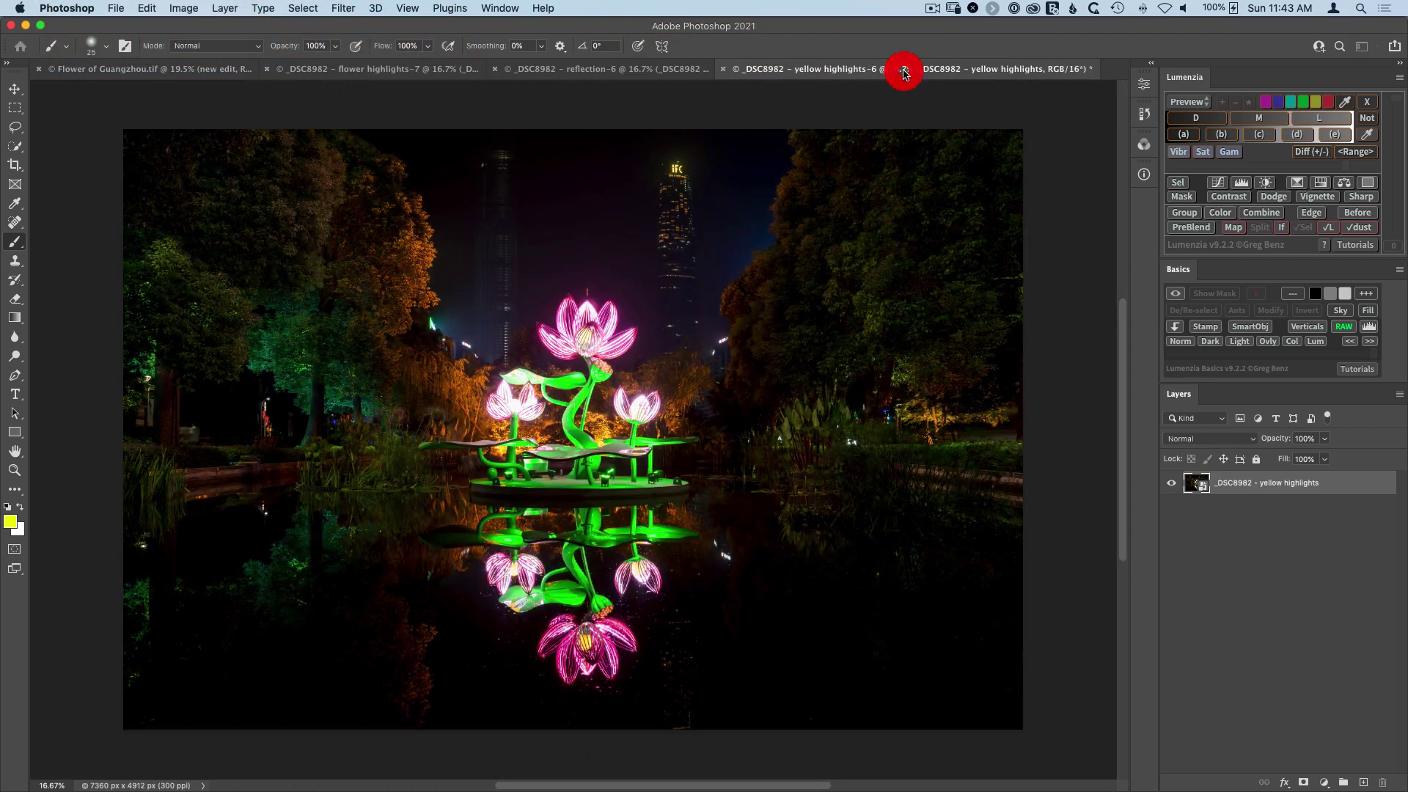
{"action": "left_click", "coordinate": [1352, 328]}
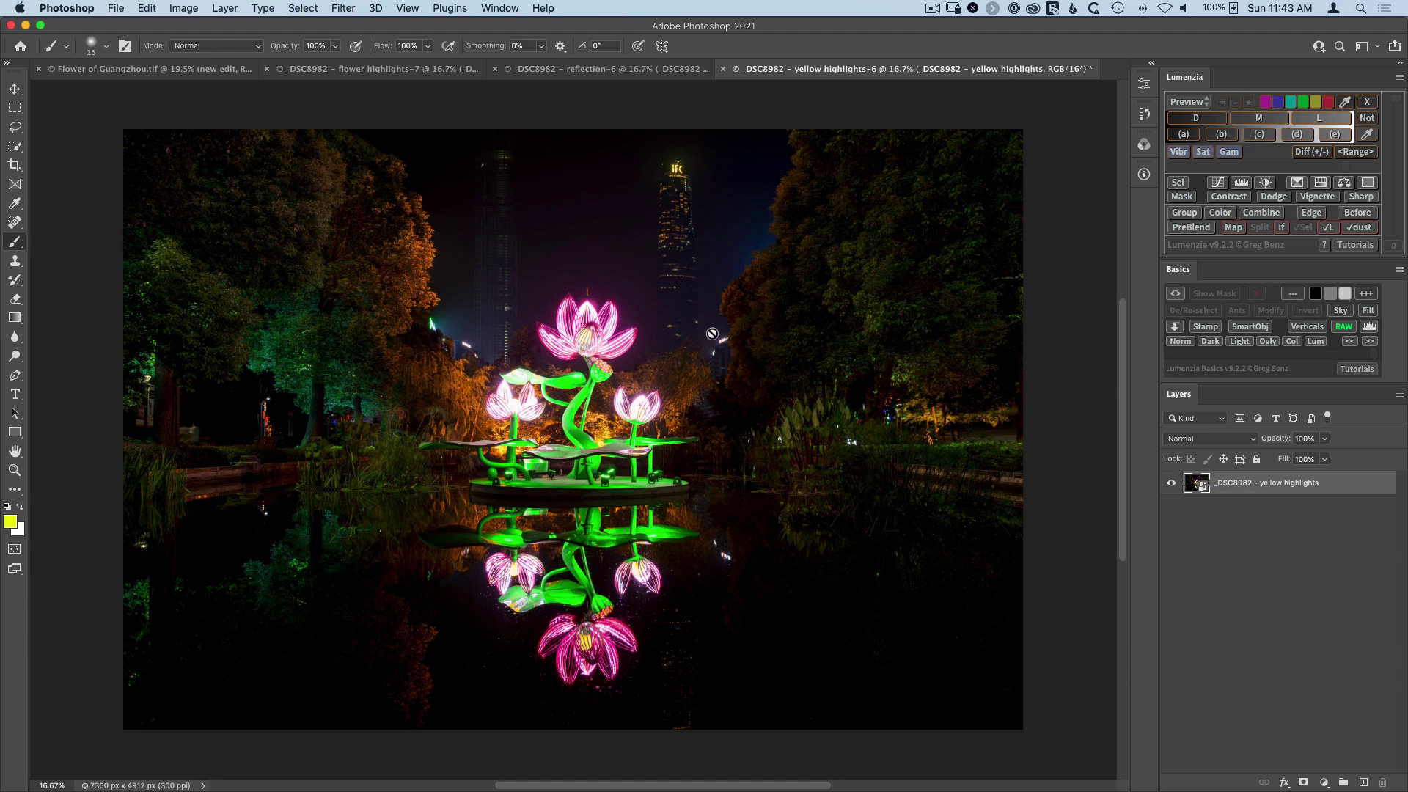
Step: Add the three RAW documents to Flower of Guangzhou.tif using PreBlend with alignment check and black masks, keep the canvas size, and close the sources
{"action": "left_click", "coordinate": [156, 71]}
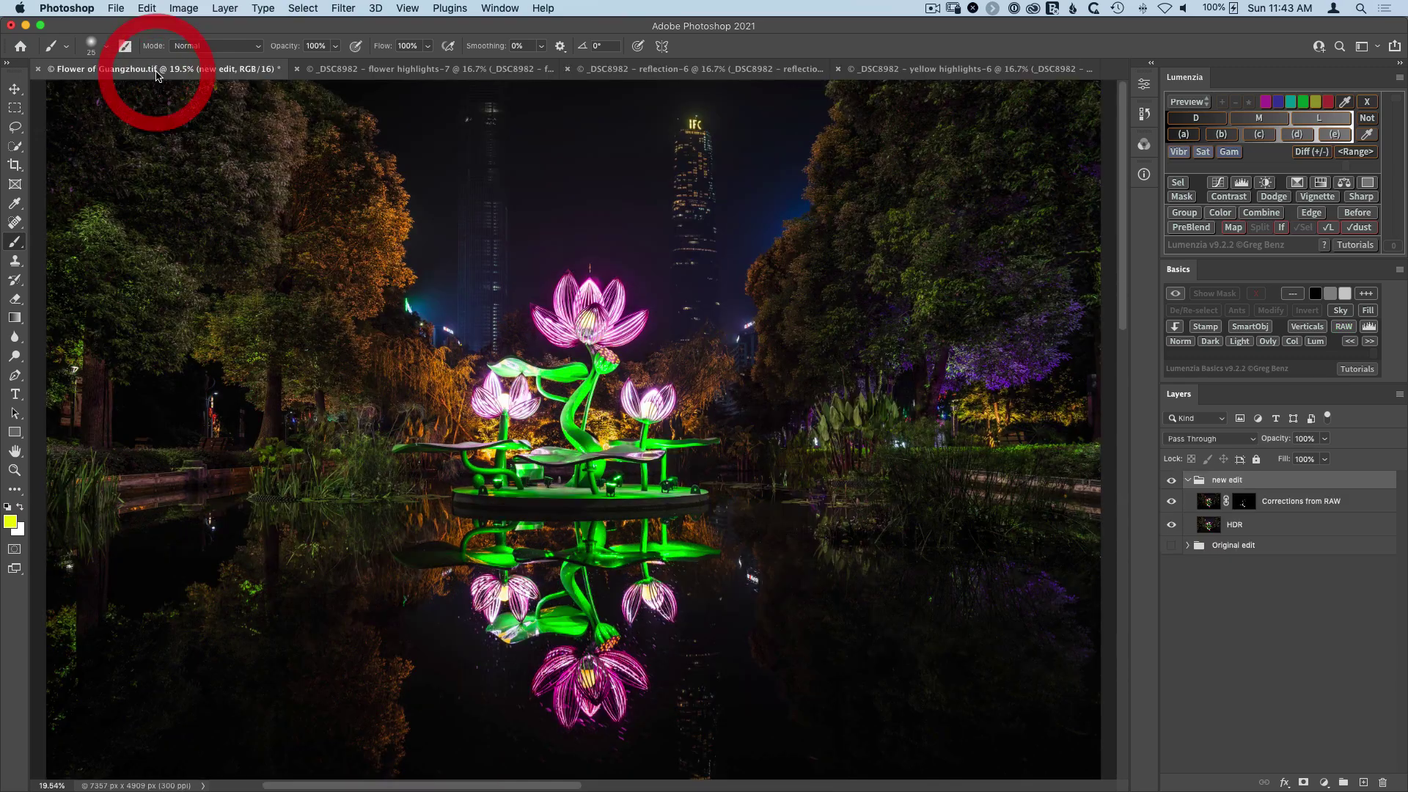
{"action": "left_click", "coordinate": [1192, 229]}
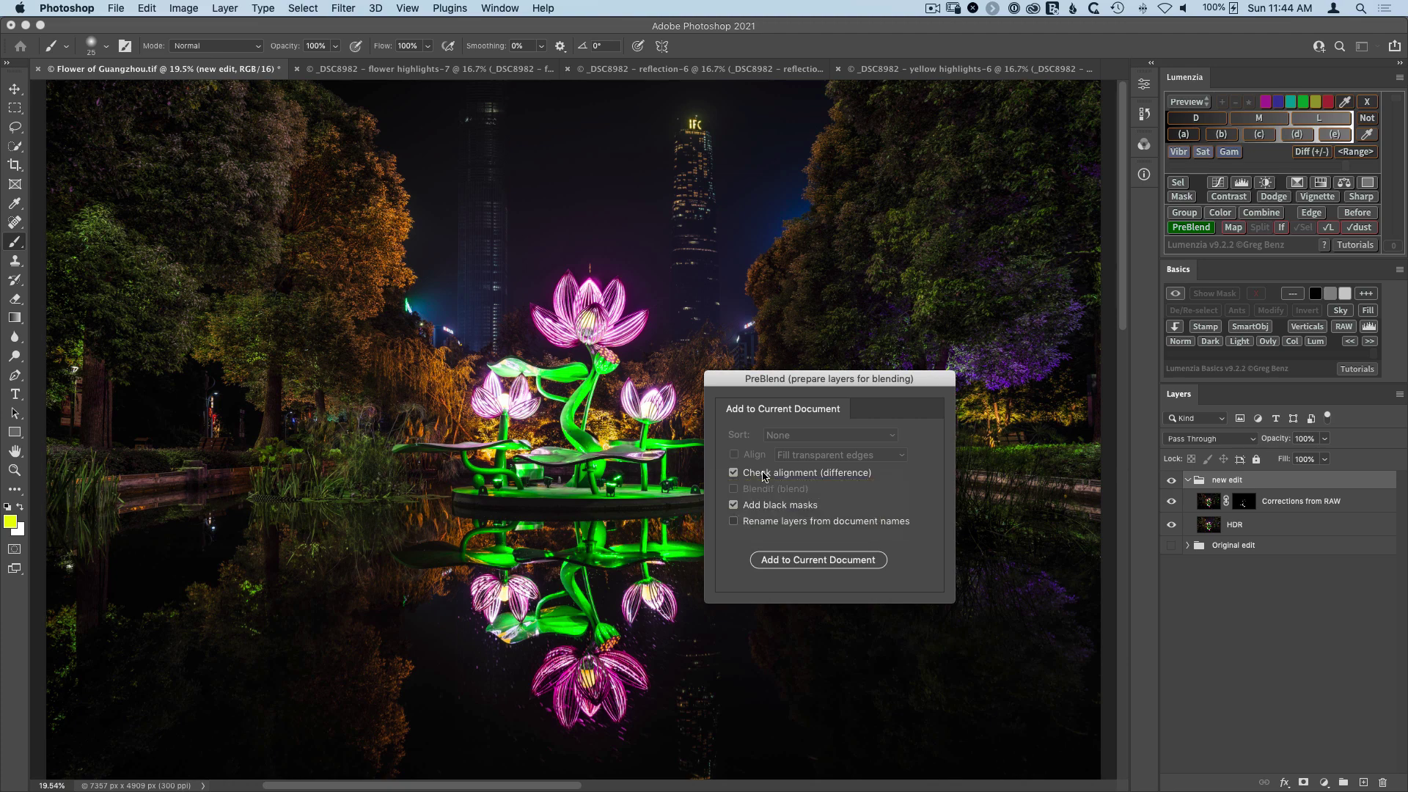
{"action": "left_click", "coordinate": [801, 560]}
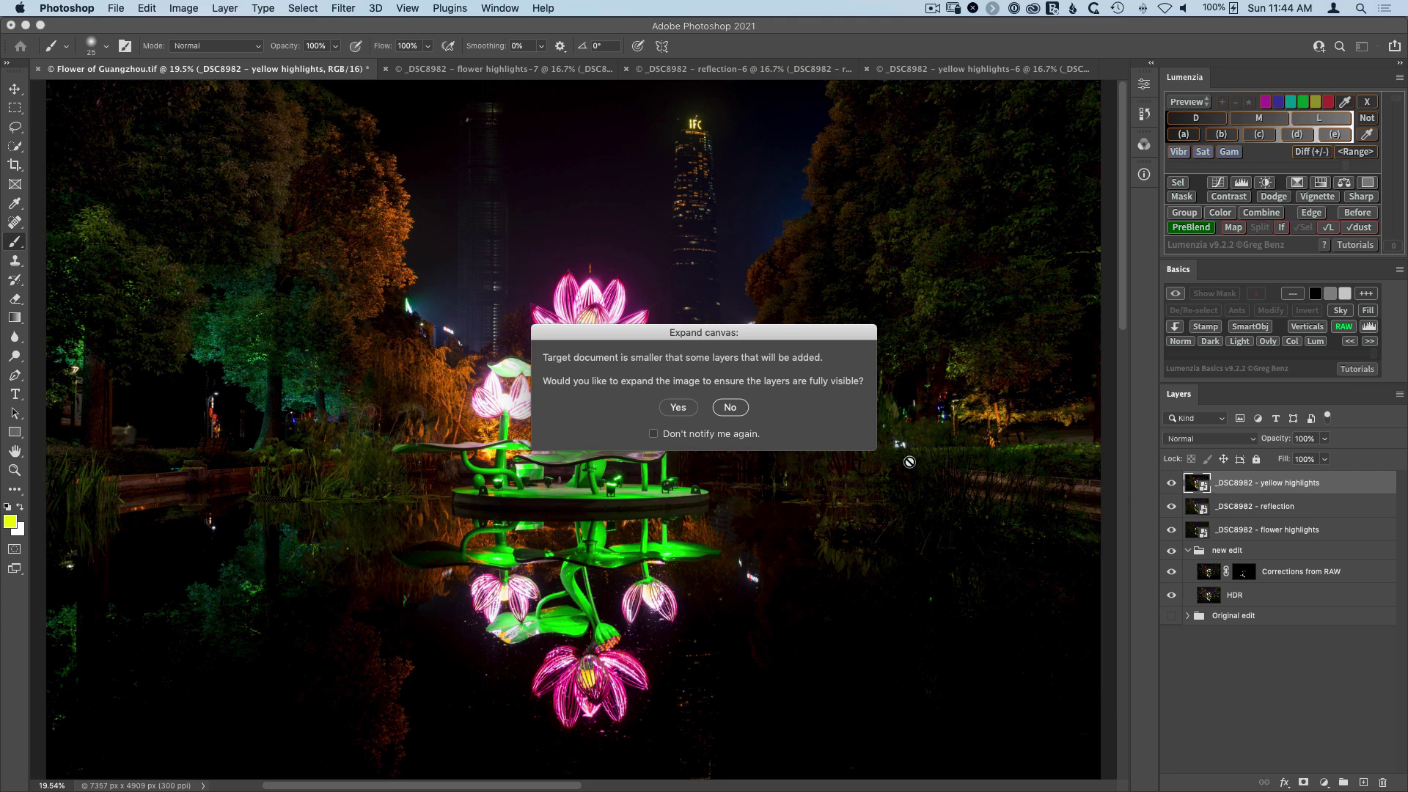
{"action": "left_click", "coordinate": [731, 407]}
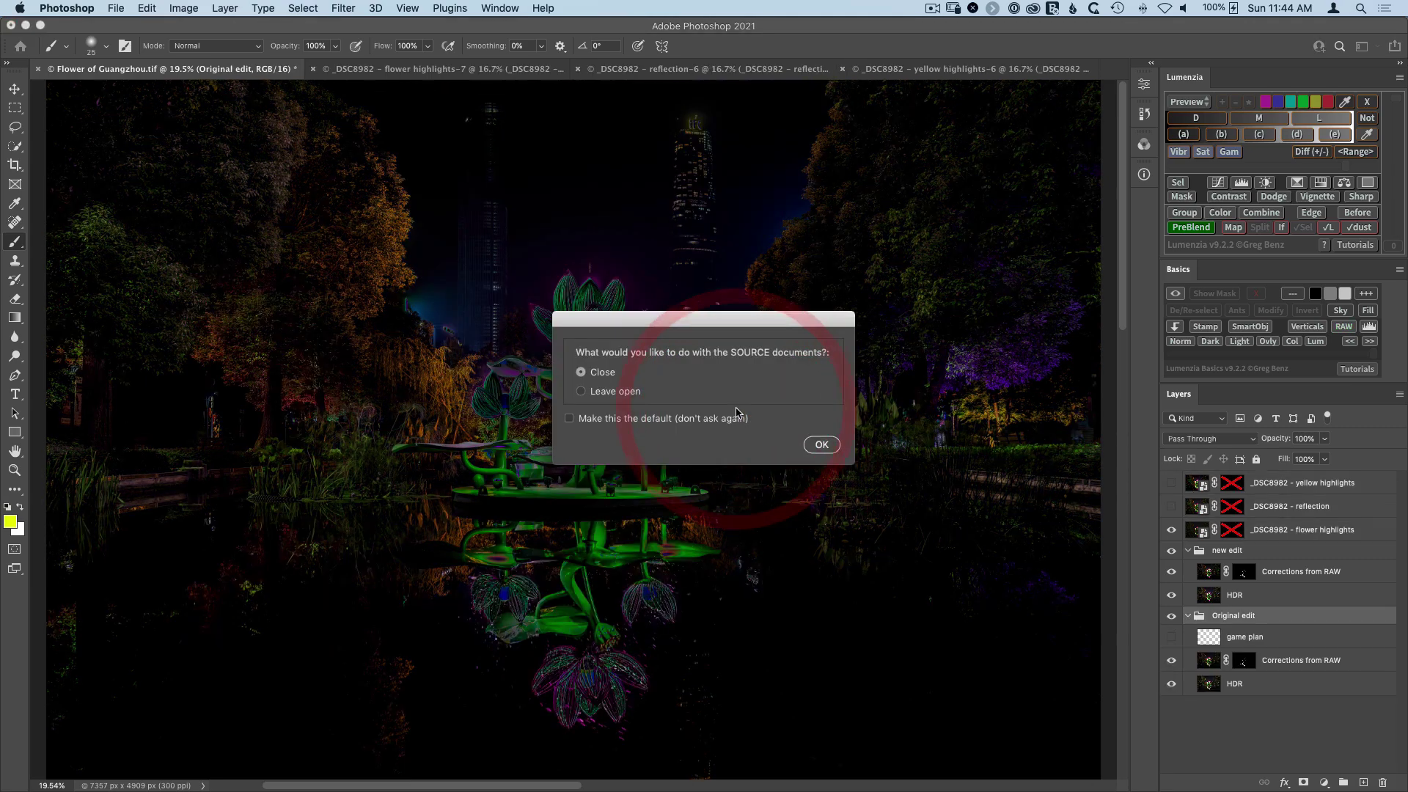
{"action": "left_click", "coordinate": [822, 445]}
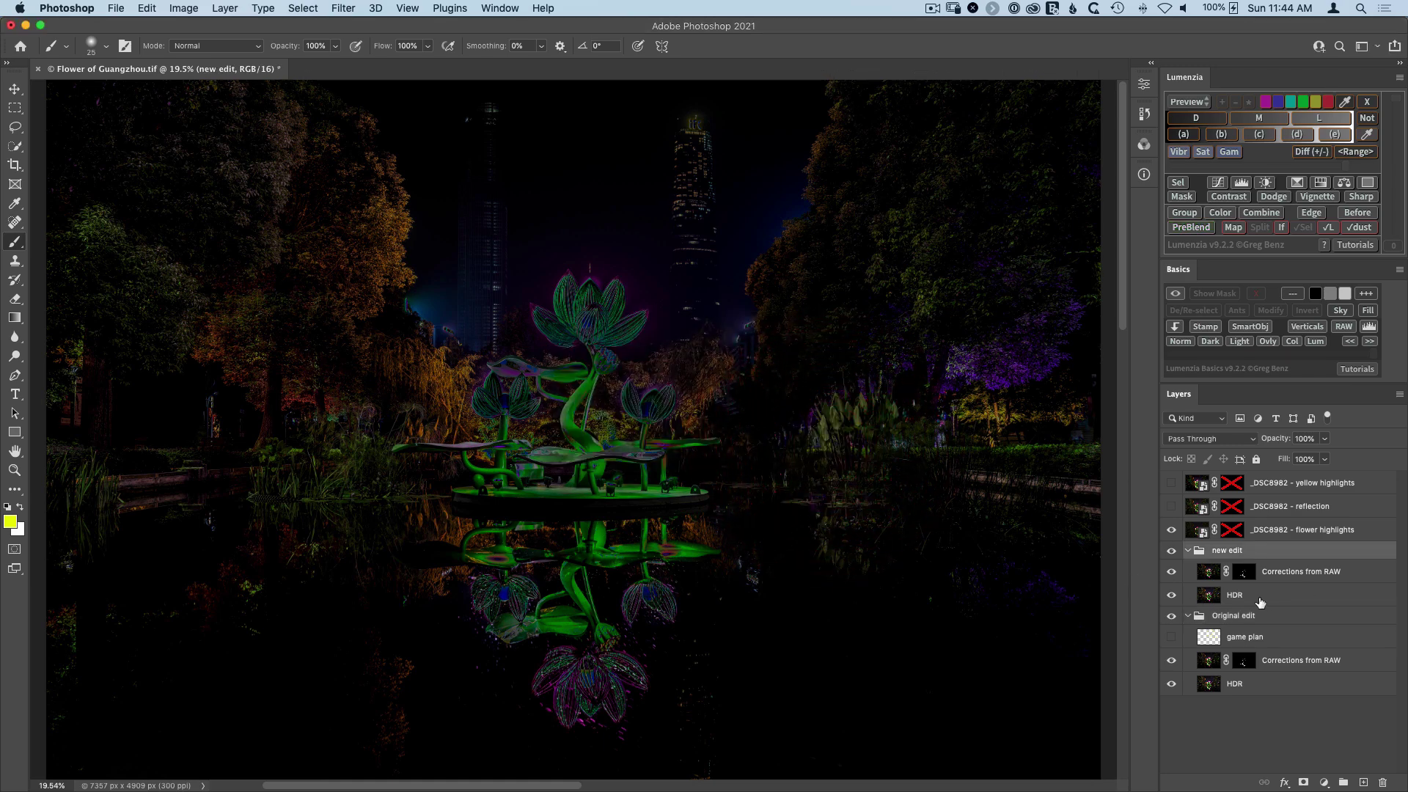
Step: Align the flower highlights layer with the layers beneath by nudging it two pixels left and one pixel up
{"action": "left_click", "coordinate": [1194, 533]}
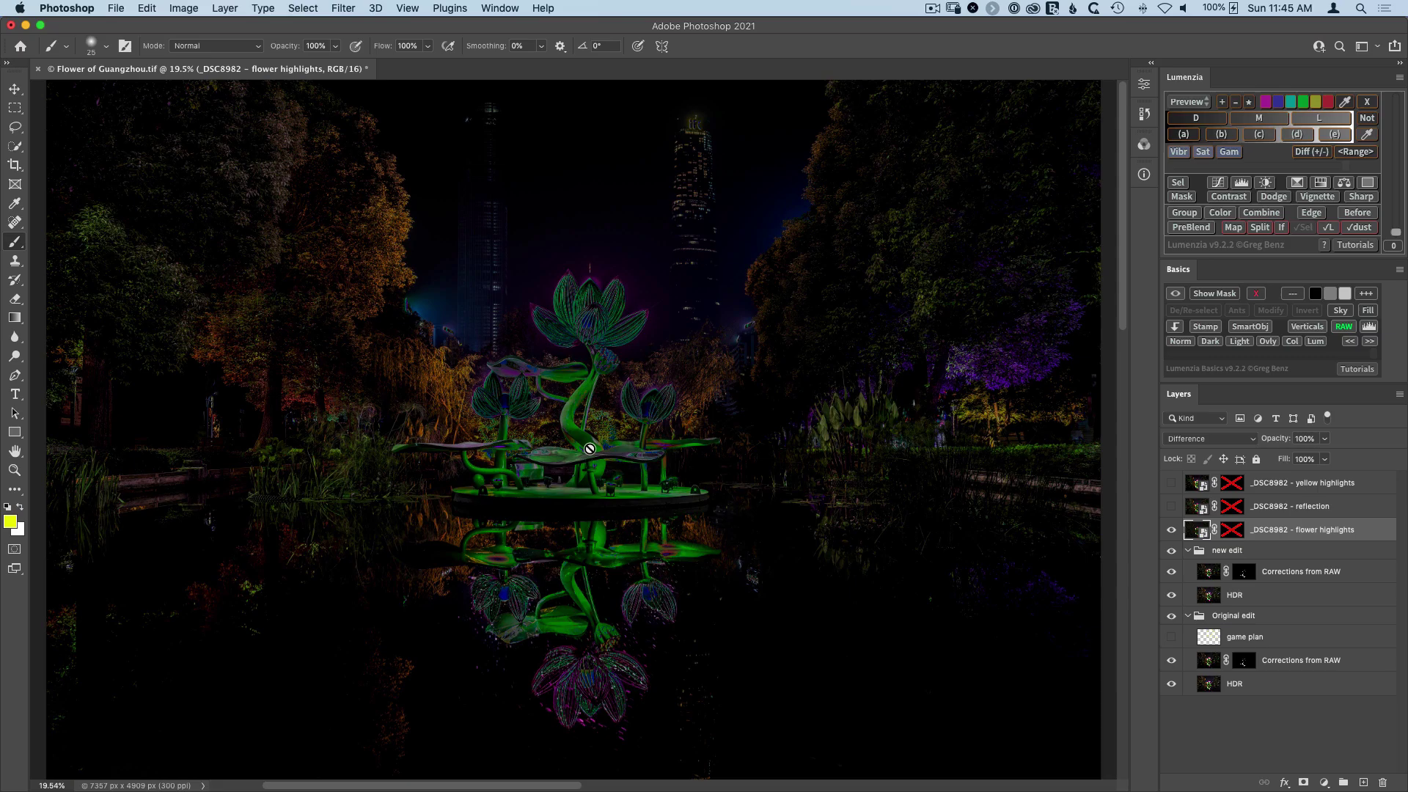
{"action": "key", "text": "z"}
{"action": "left_click_drag", "start_coordinate": [585, 377], "coordinate": [761, 336]}
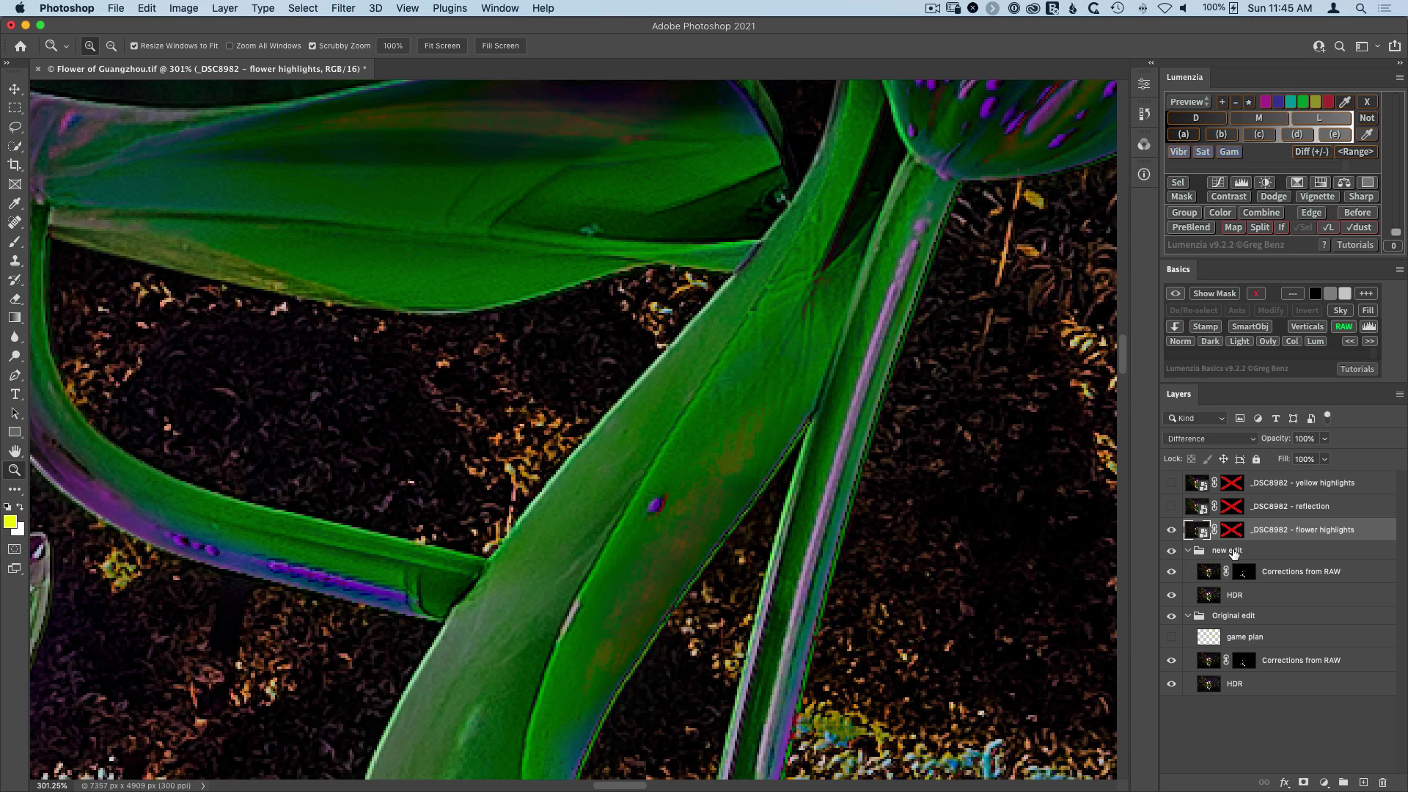
{"action": "left_click", "coordinate": [1194, 533]}
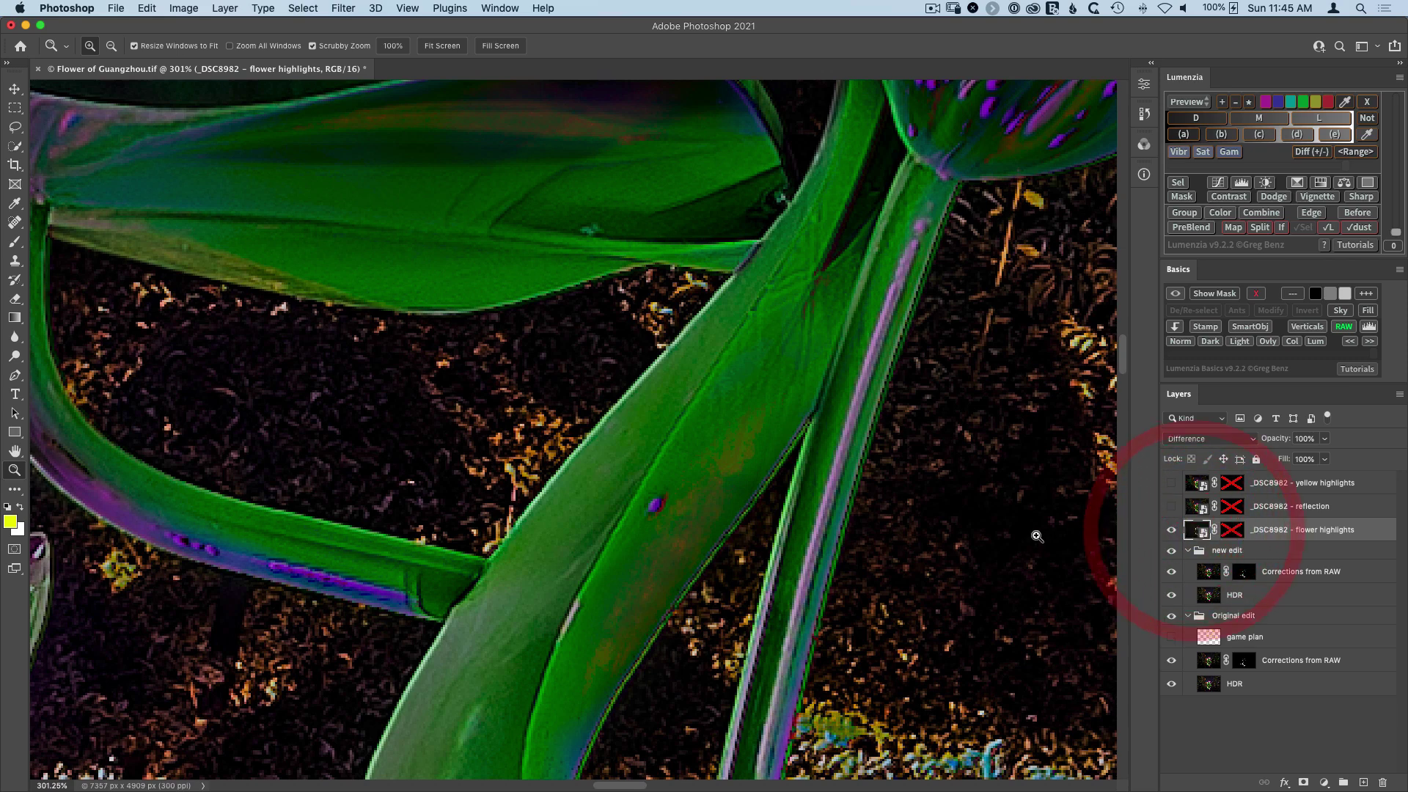
{"action": "key", "text": "v"}
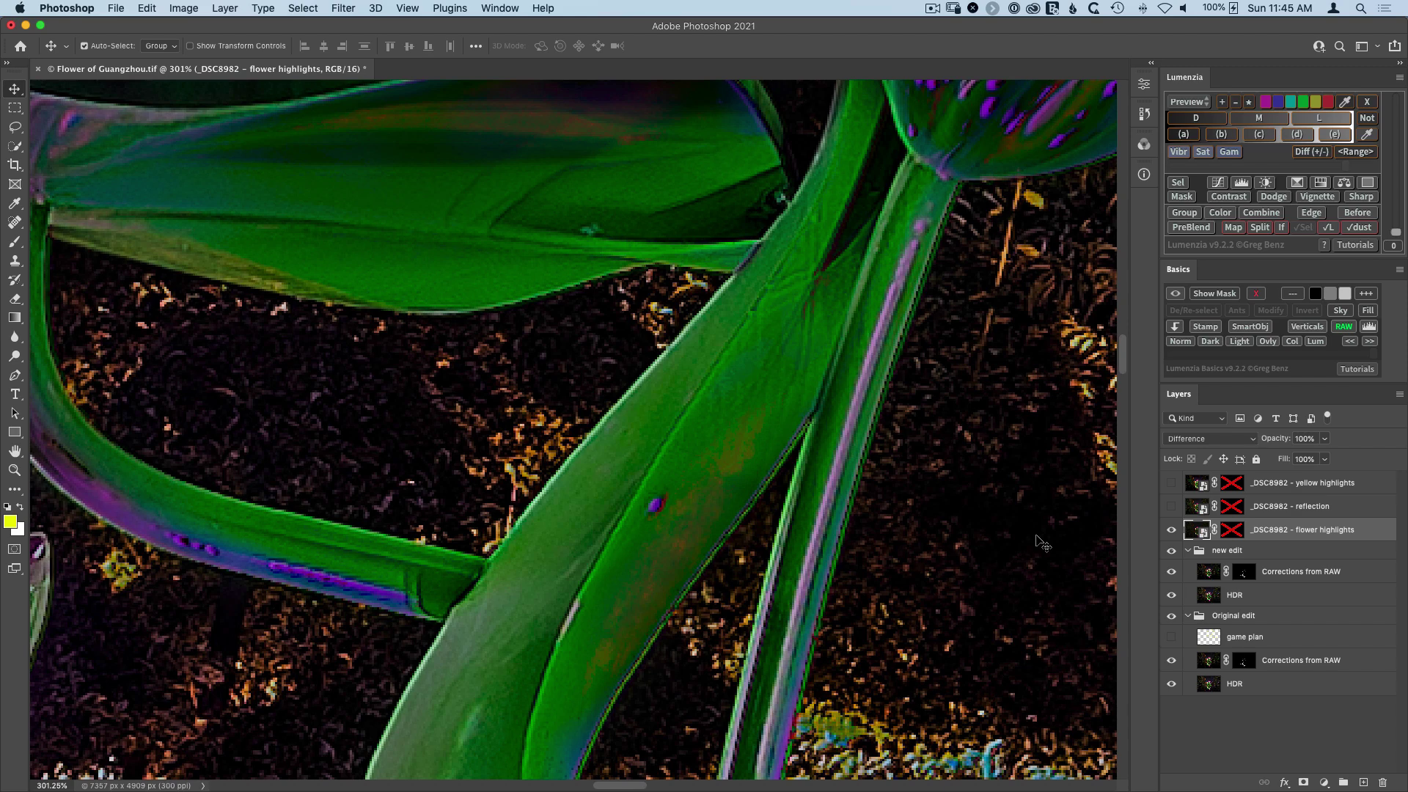
{"action": "key", "text": "Left"}
{"action": "key", "text": "Left"}
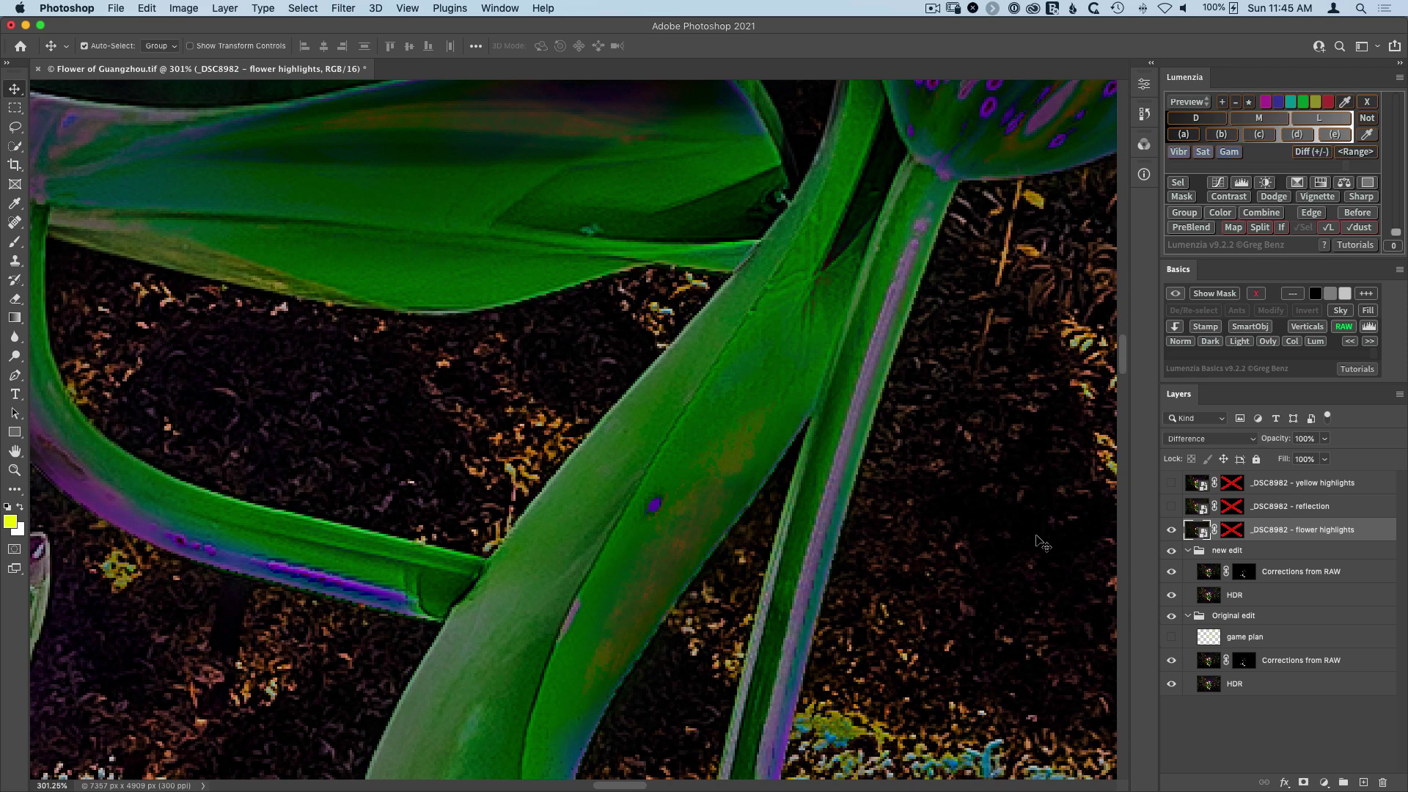
{"action": "key", "text": "Up"}
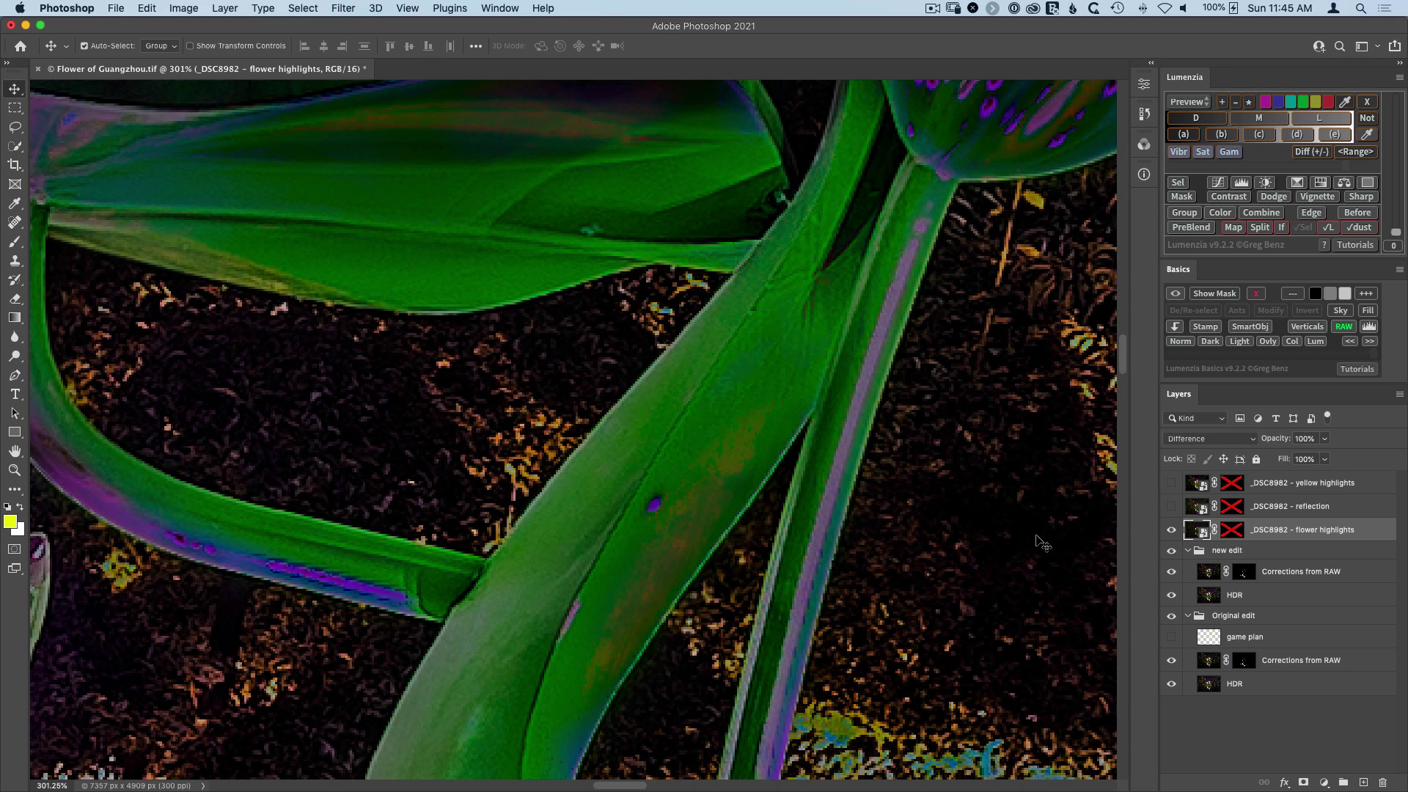
Step: Set the flower highlights layer's blend mode to Normal, toggle its visibility to check the alignment, and leave it hidden
{"action": "left_click", "coordinate": [1241, 439]}
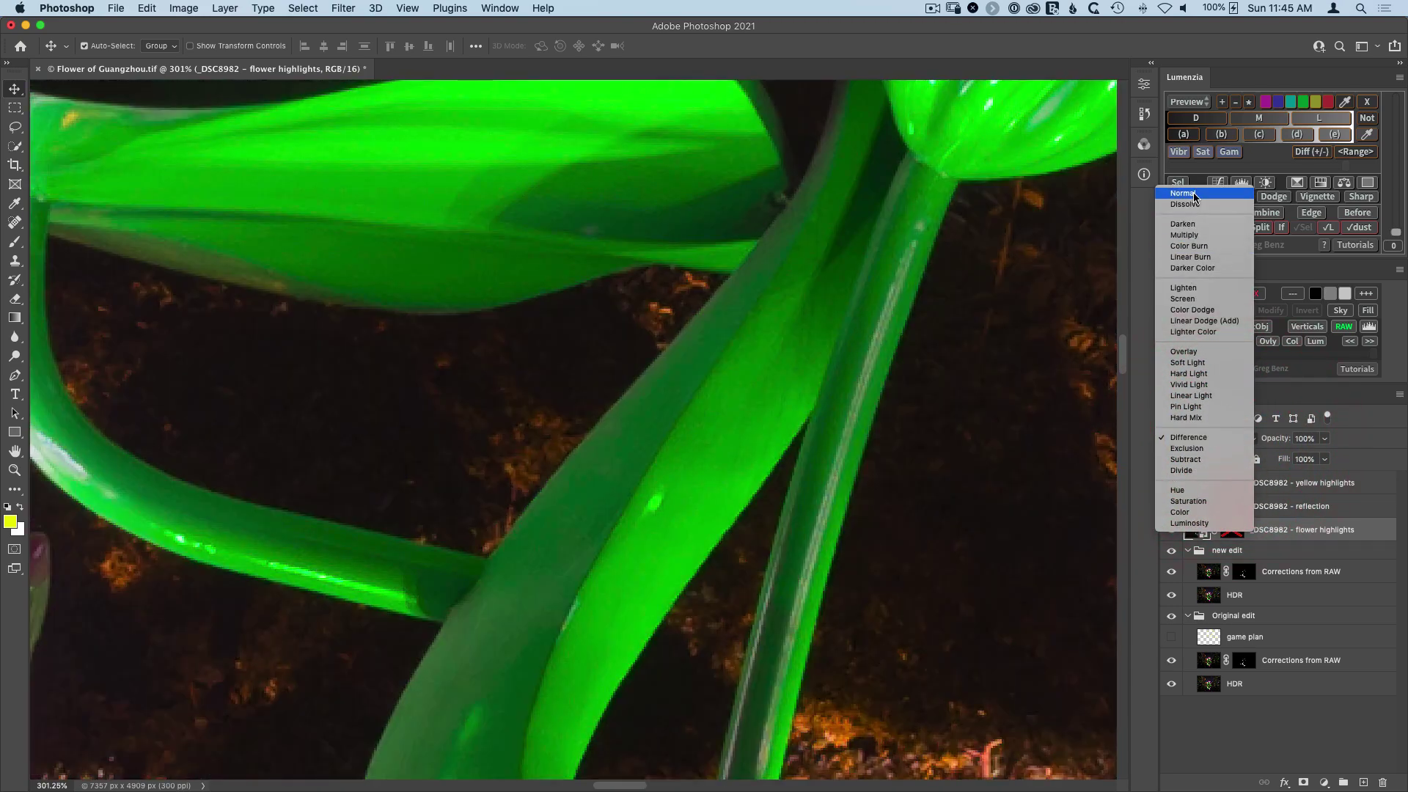
{"action": "left_click", "coordinate": [1192, 194]}
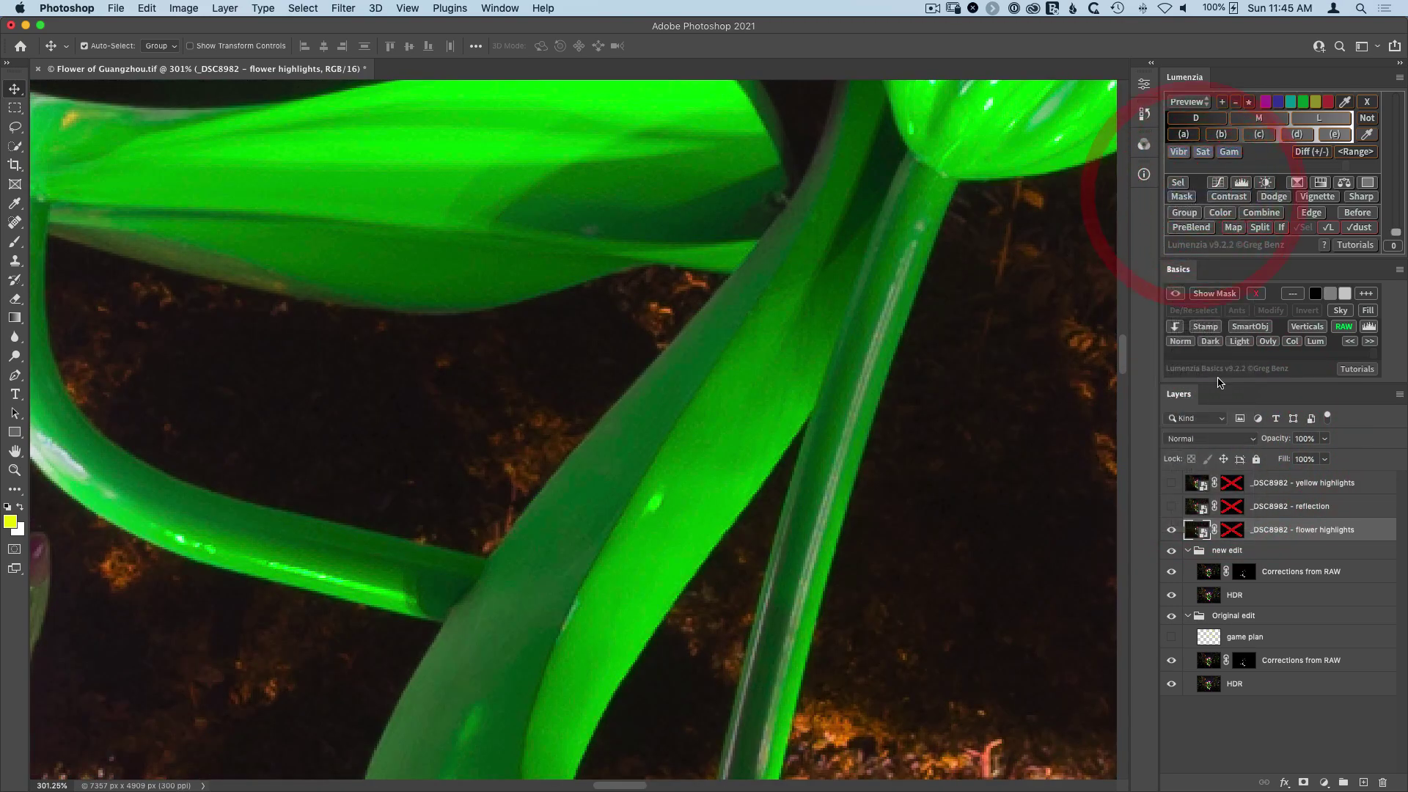
{"action": "left_click", "coordinate": [1172, 531]}
{"action": "left_click", "coordinate": [1173, 531]}
{"action": "left_click", "coordinate": [1173, 530]}
{"action": "left_click", "coordinate": [1173, 531]}
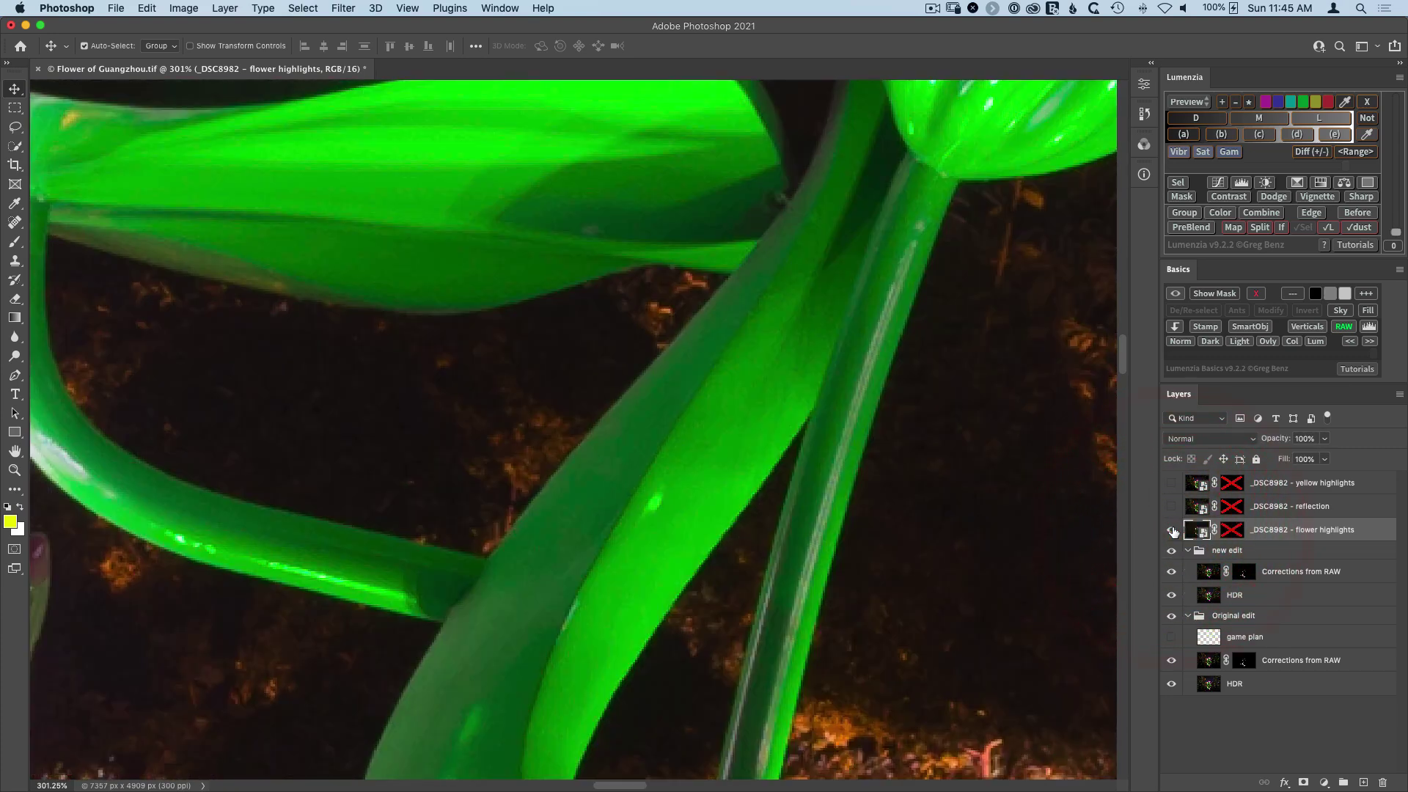
{"action": "left_click", "coordinate": [1173, 530]}
Step: Show the reflection layer in Normal blend mode, toggle its visibility repeatedly to check the alignment, and leave it hidden
{"action": "left_click", "coordinate": [1178, 509]}
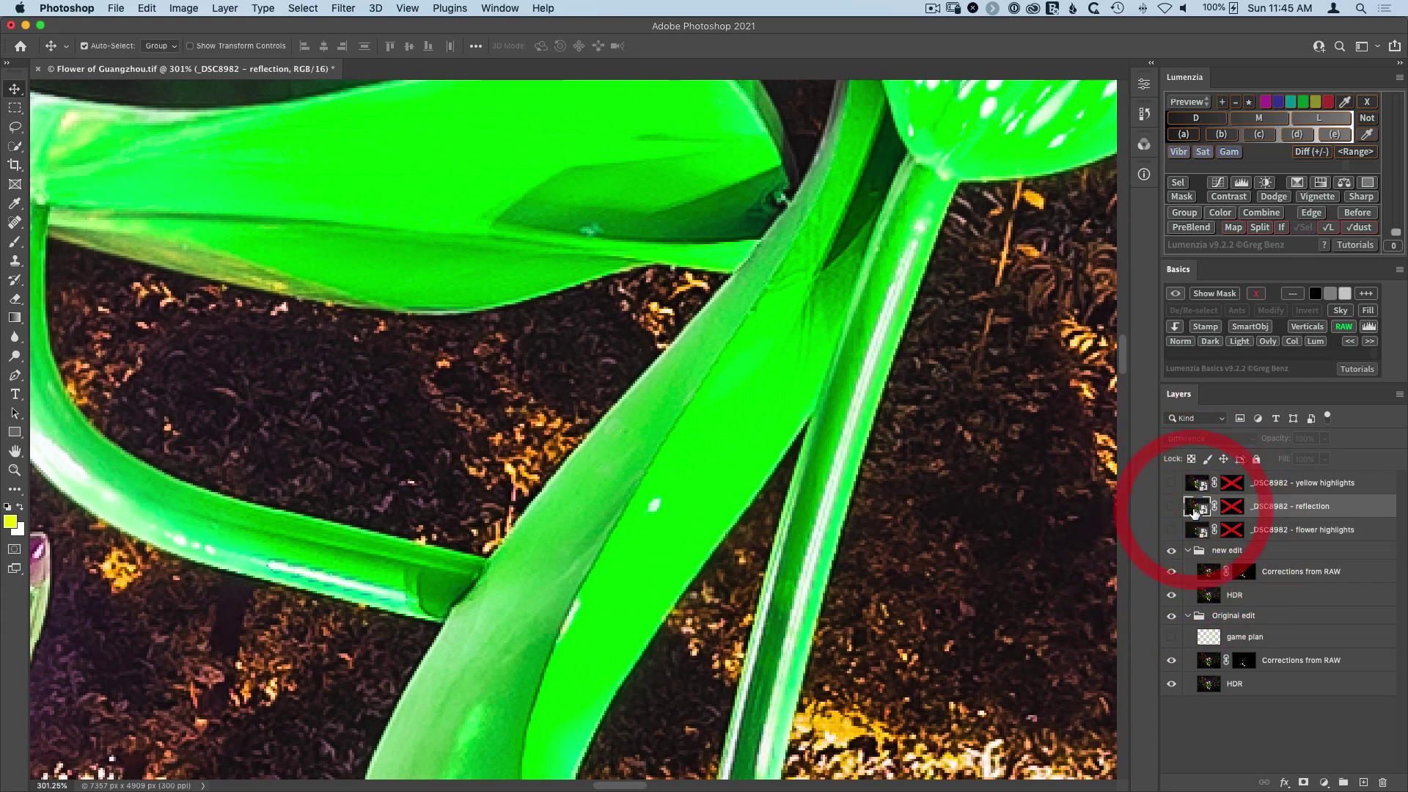
{"action": "left_click", "coordinate": [1172, 507]}
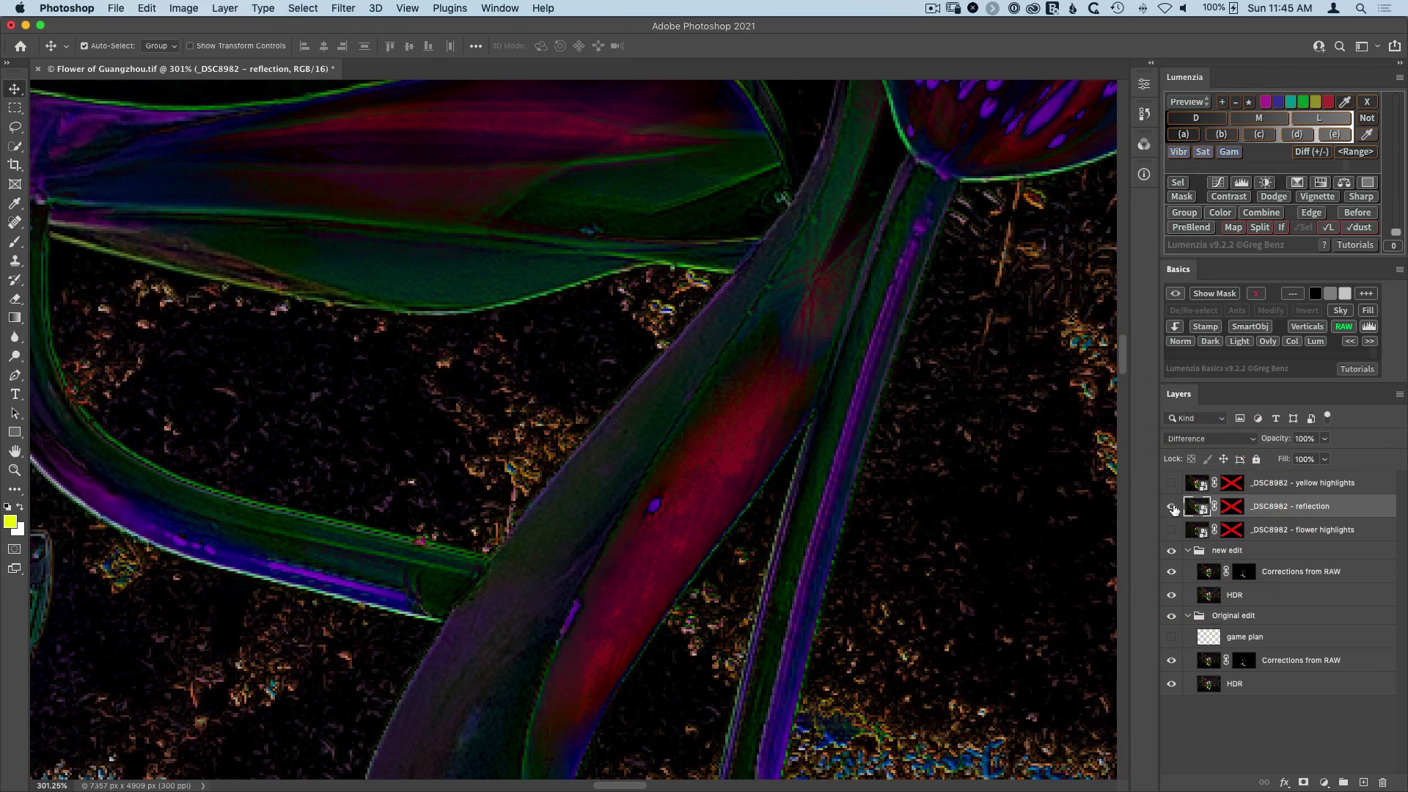
{"action": "left_click", "coordinate": [1200, 438]}
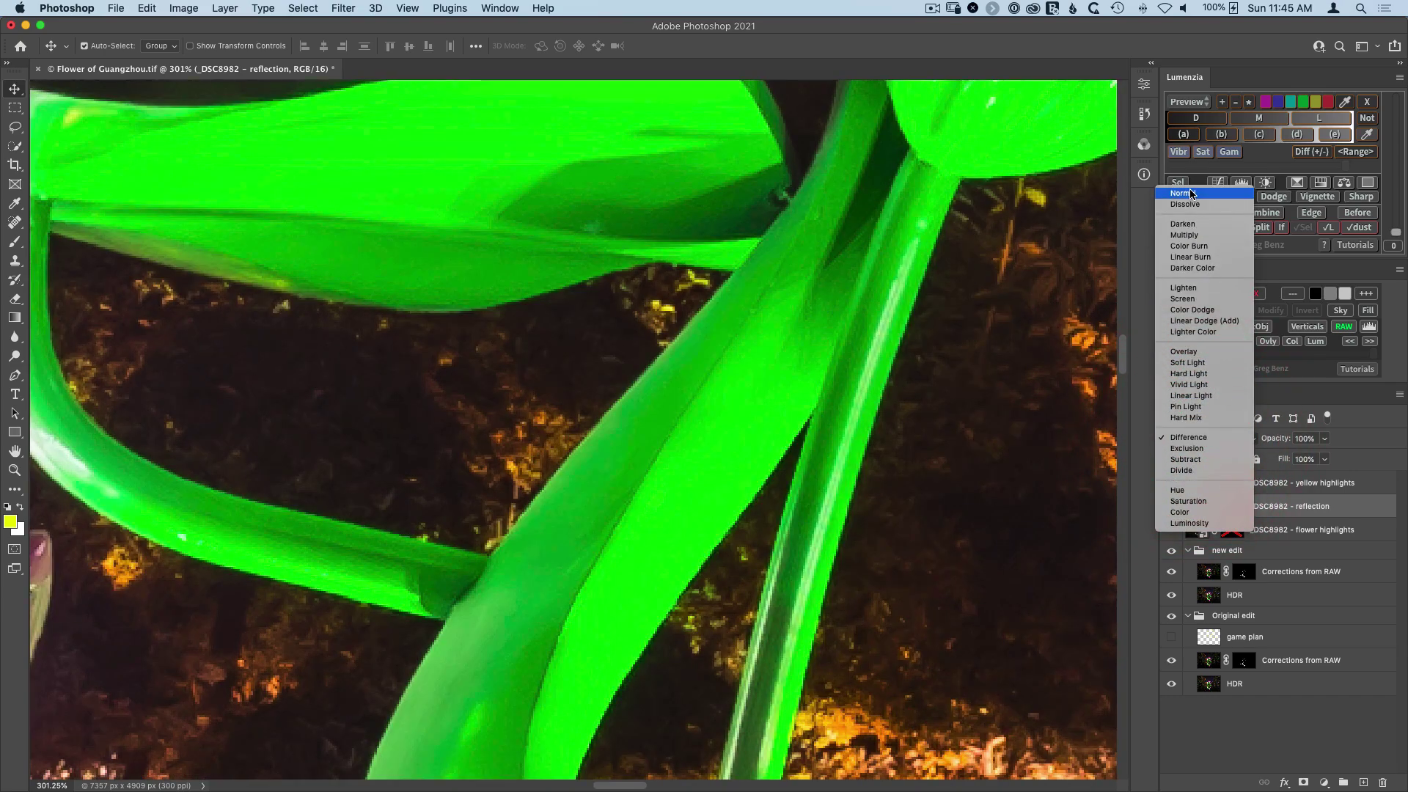
{"action": "left_click", "coordinate": [1176, 192]}
{"action": "left_click", "coordinate": [1172, 506]}
{"action": "left_click", "coordinate": [1172, 507]}
{"action": "left_click", "coordinate": [1172, 506]}
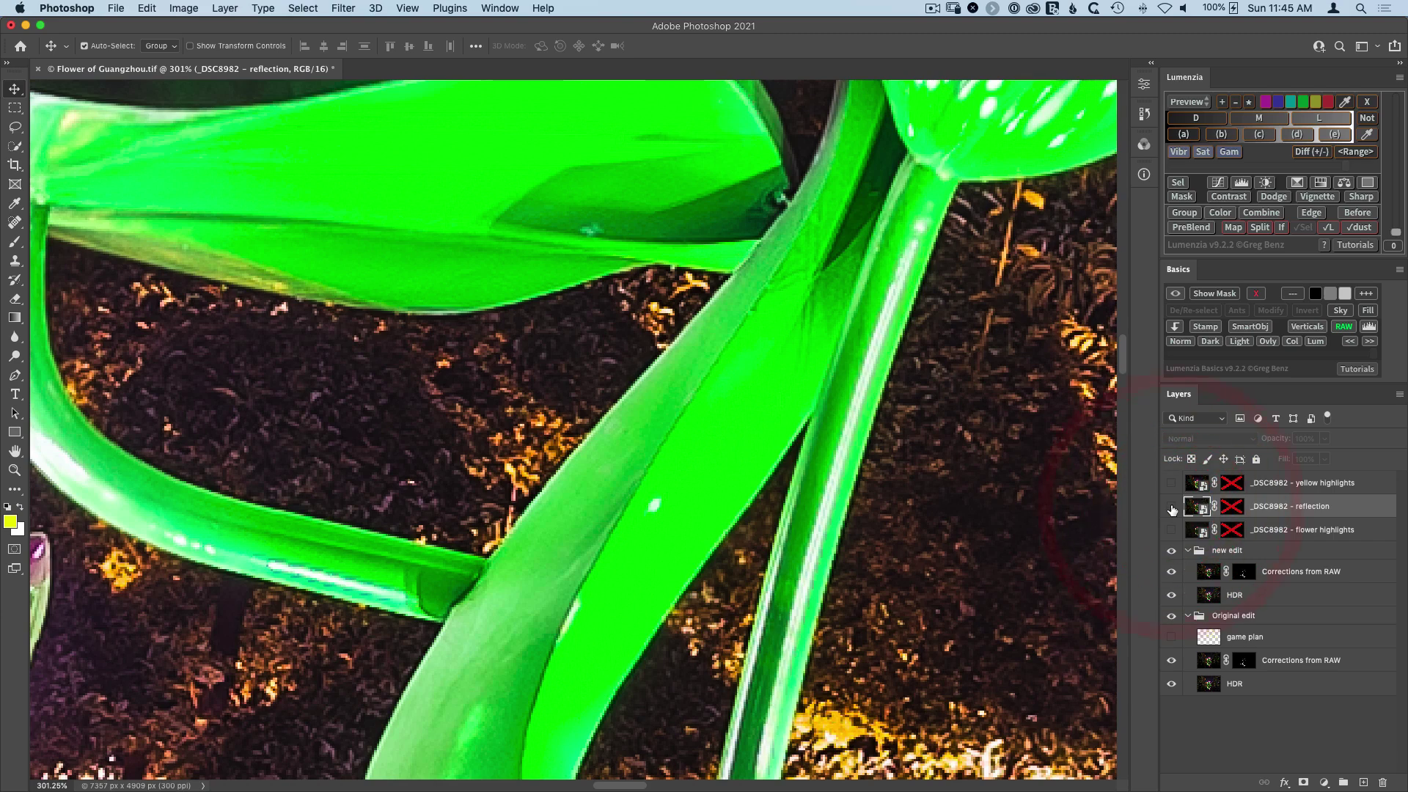
{"action": "left_click", "coordinate": [1172, 506]}
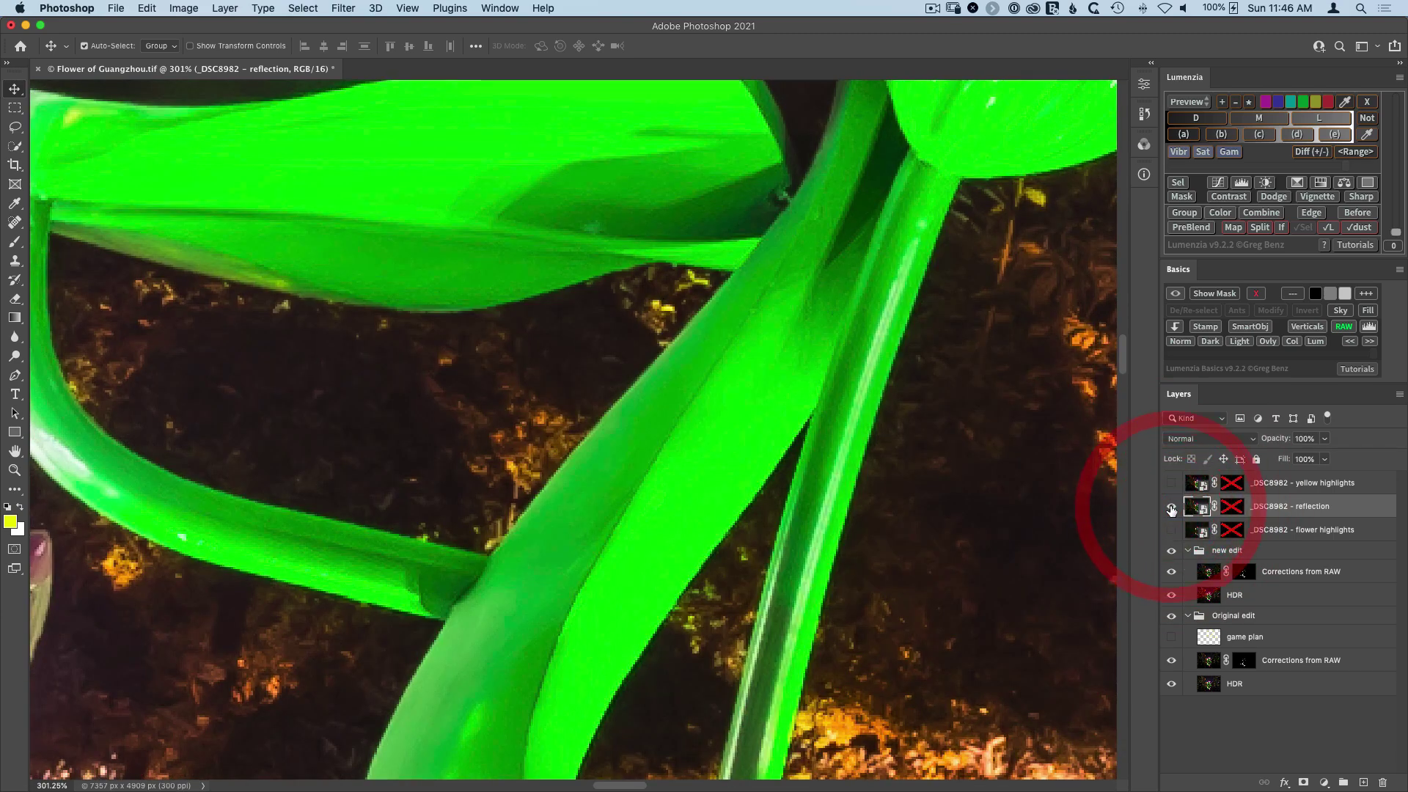
{"action": "left_click", "coordinate": [1171, 506]}
{"action": "left_click", "coordinate": [1172, 506]}
{"action": "left_click", "coordinate": [1171, 506]}
{"action": "left_click", "coordinate": [1172, 506]}
{"action": "left_click", "coordinate": [1172, 506]}
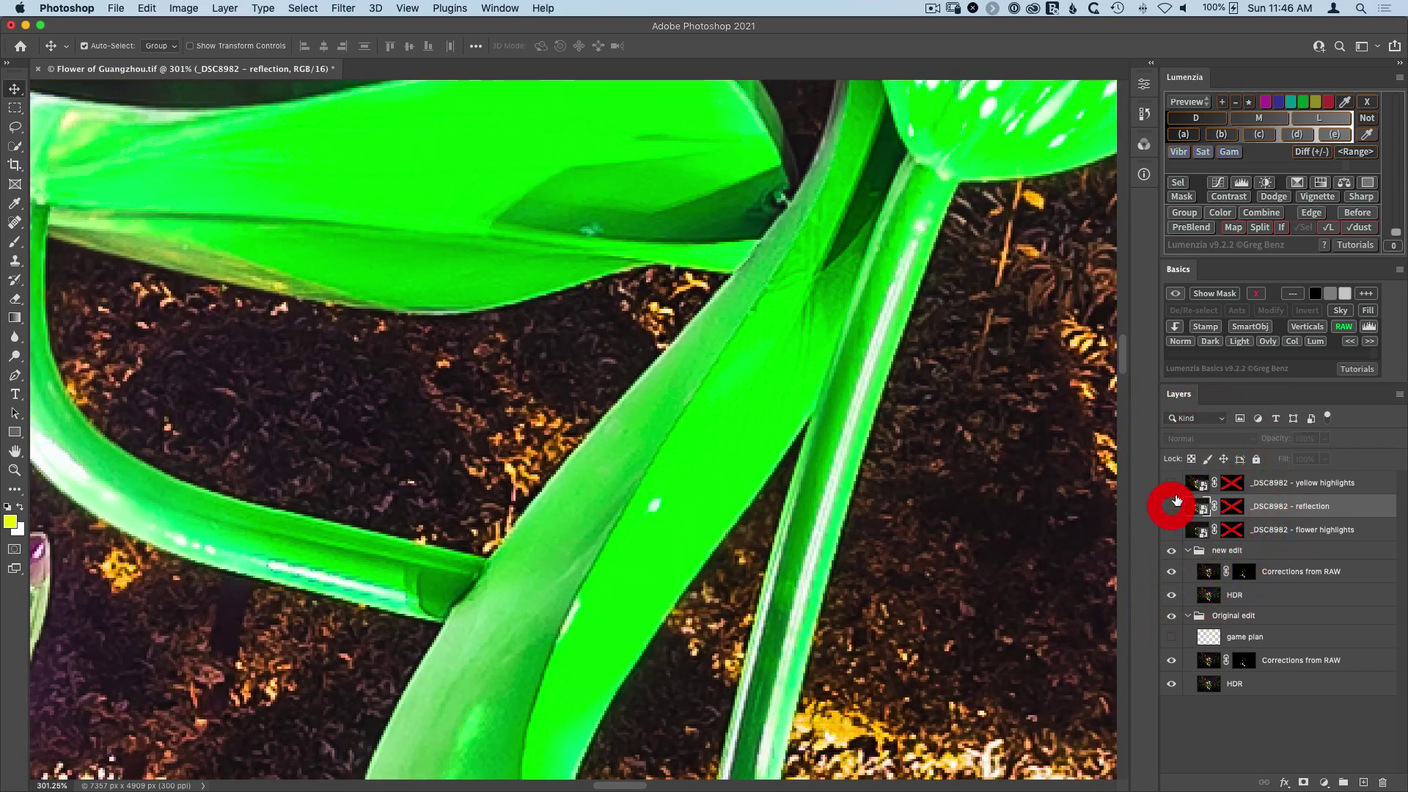
Step: Show the yellow highlights layer, change its blend mode to Normal, compare it against the layers below, and leave it hidden
{"action": "left_click", "coordinate": [1173, 483]}
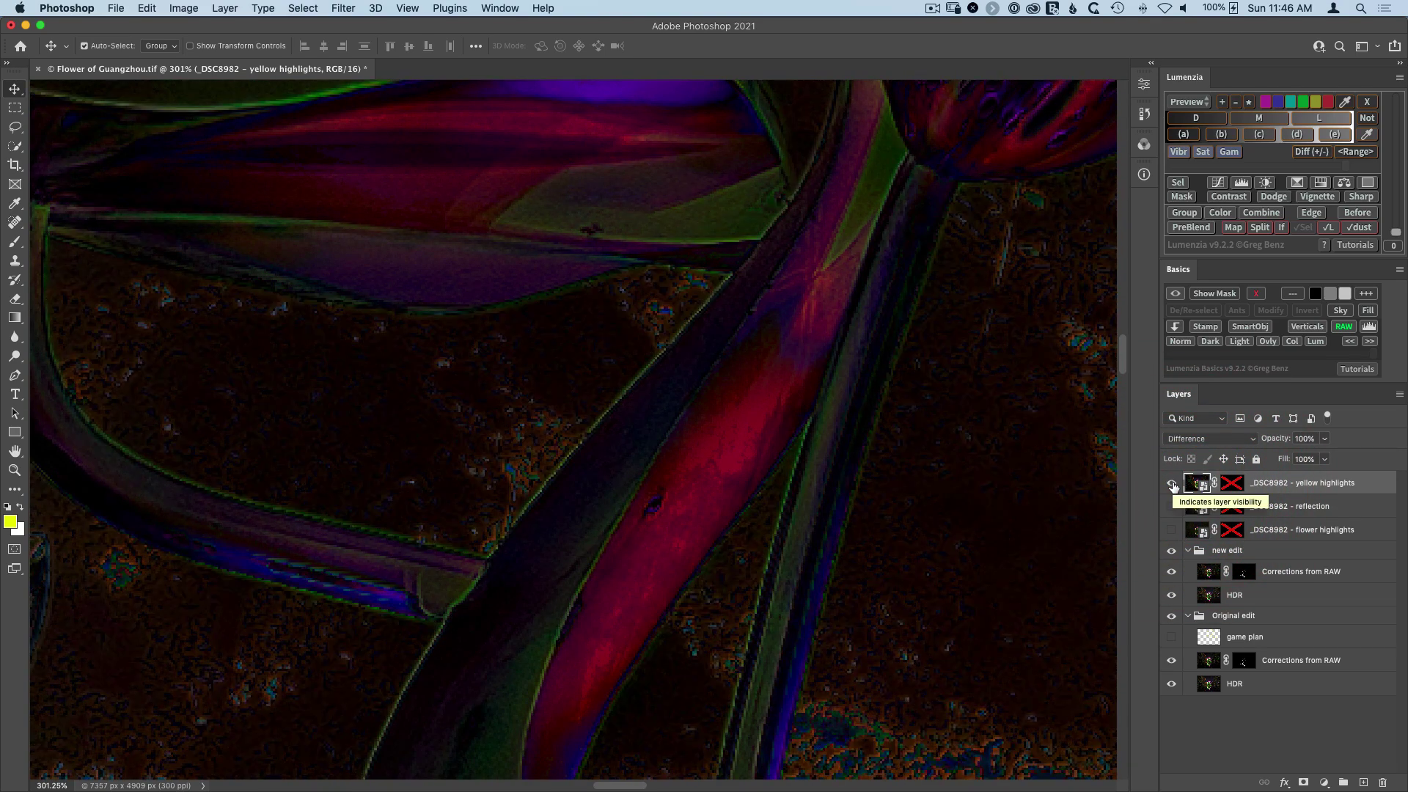
{"action": "left_click", "coordinate": [1203, 438]}
{"action": "left_click", "coordinate": [1203, 194]}
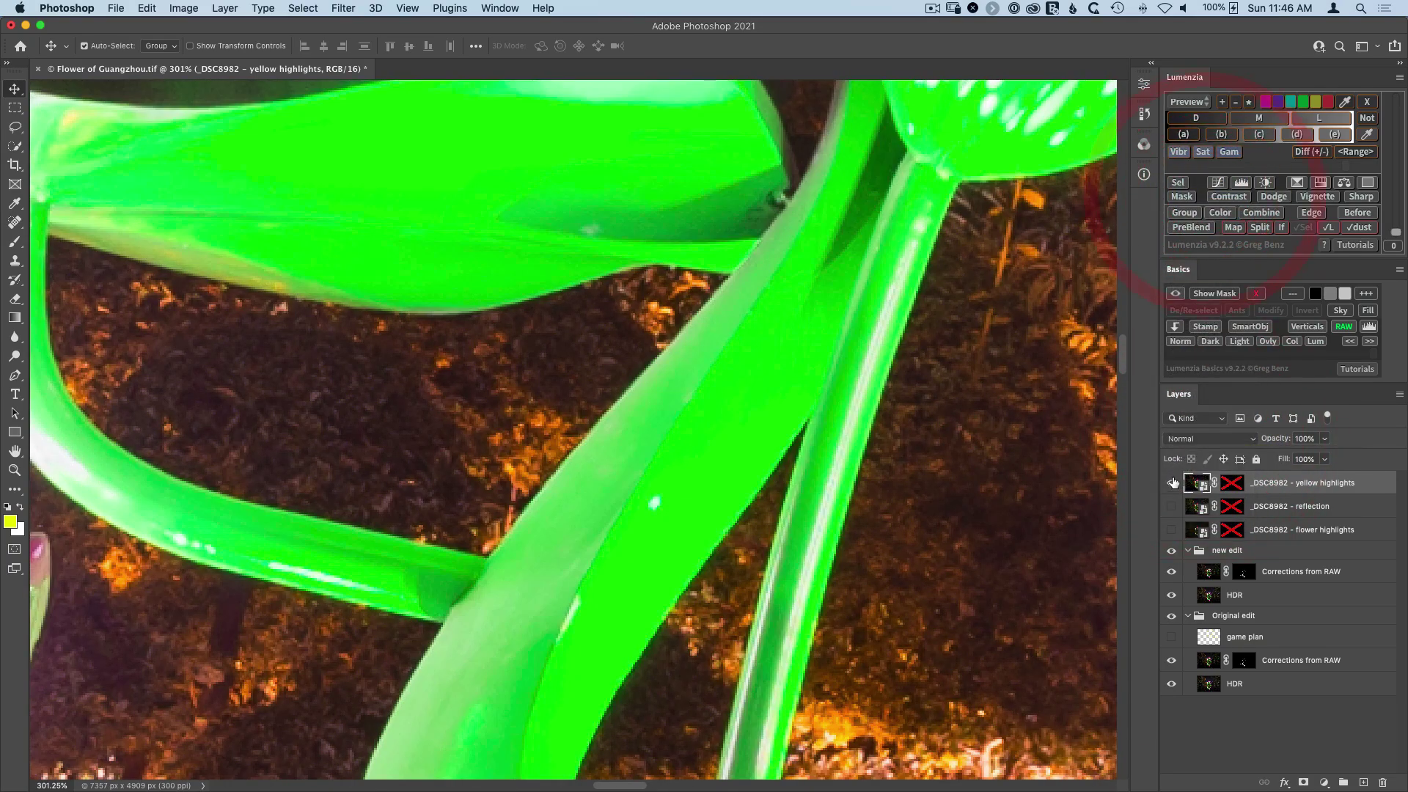
{"action": "left_click_drag", "start_coordinate": [1171, 483], "coordinate": [1172, 530]}
{"action": "left_click", "coordinate": [1171, 482]}
{"action": "left_click", "coordinate": [1172, 482]}
{"action": "left_click", "coordinate": [1172, 483]}
{"action": "left_click", "coordinate": [1172, 483]}
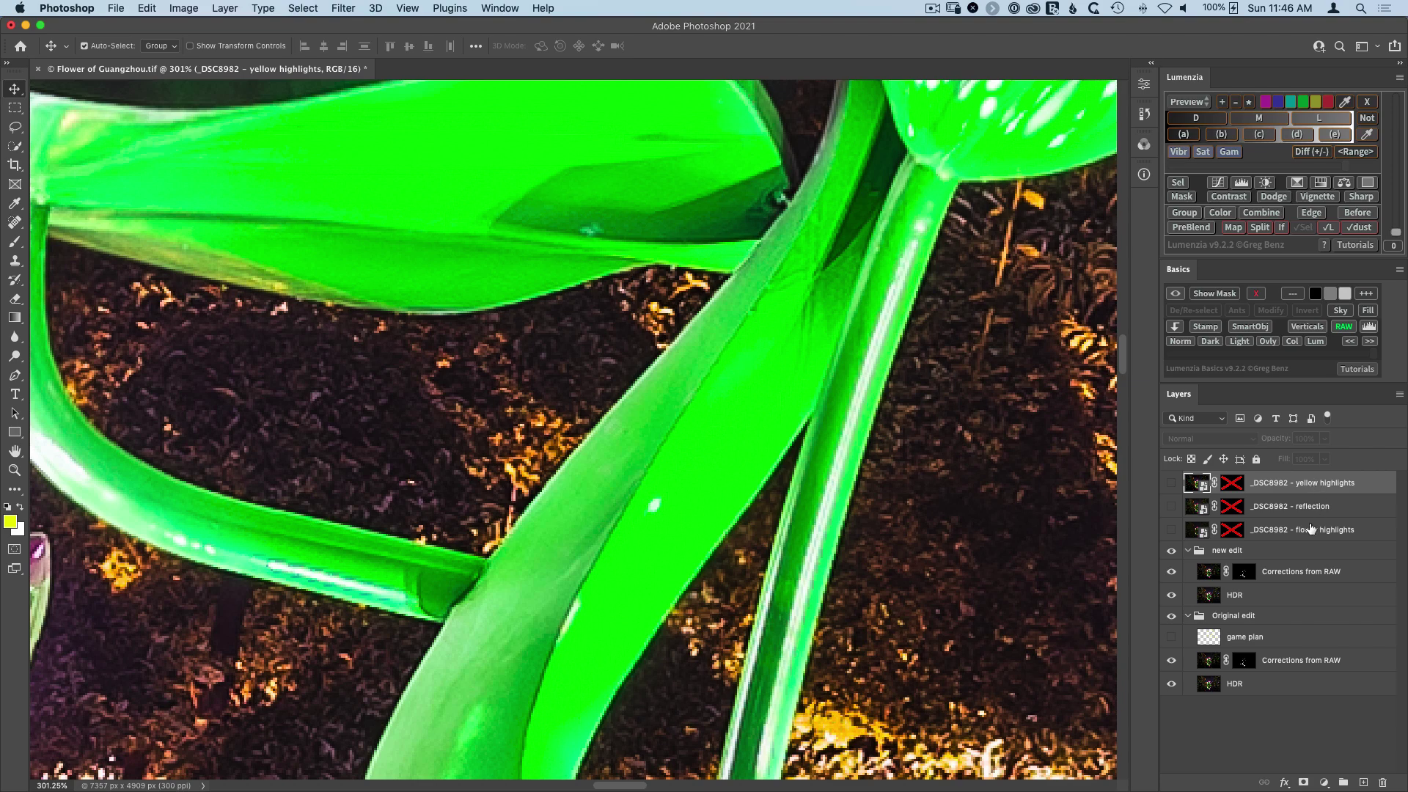
Step: Move the three _DSC8982 smart object layers into the new edit group above Corrections from RAW, and collapse the Original edit group
{"action": "left_click", "coordinate": [1278, 533], "text": "shift"}
{"action": "left_click_drag", "start_coordinate": [1277, 534], "coordinate": [1283, 569]}
{"action": "left_click", "coordinate": [1188, 617]}
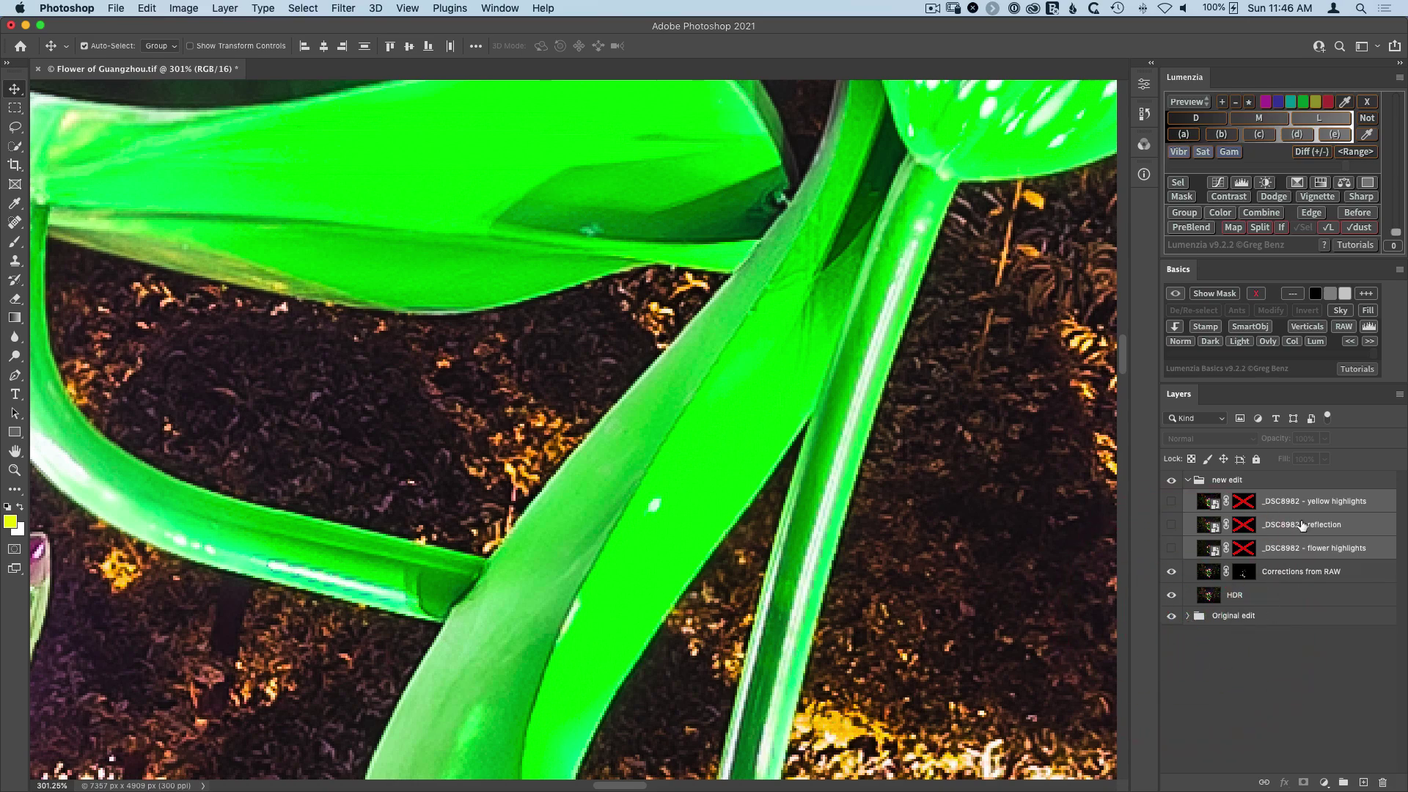
Step: Examine the whole image with the Corrections from RAW mask temporarily disabled, and enable the mask again
{"action": "key", "text": "super+0"}
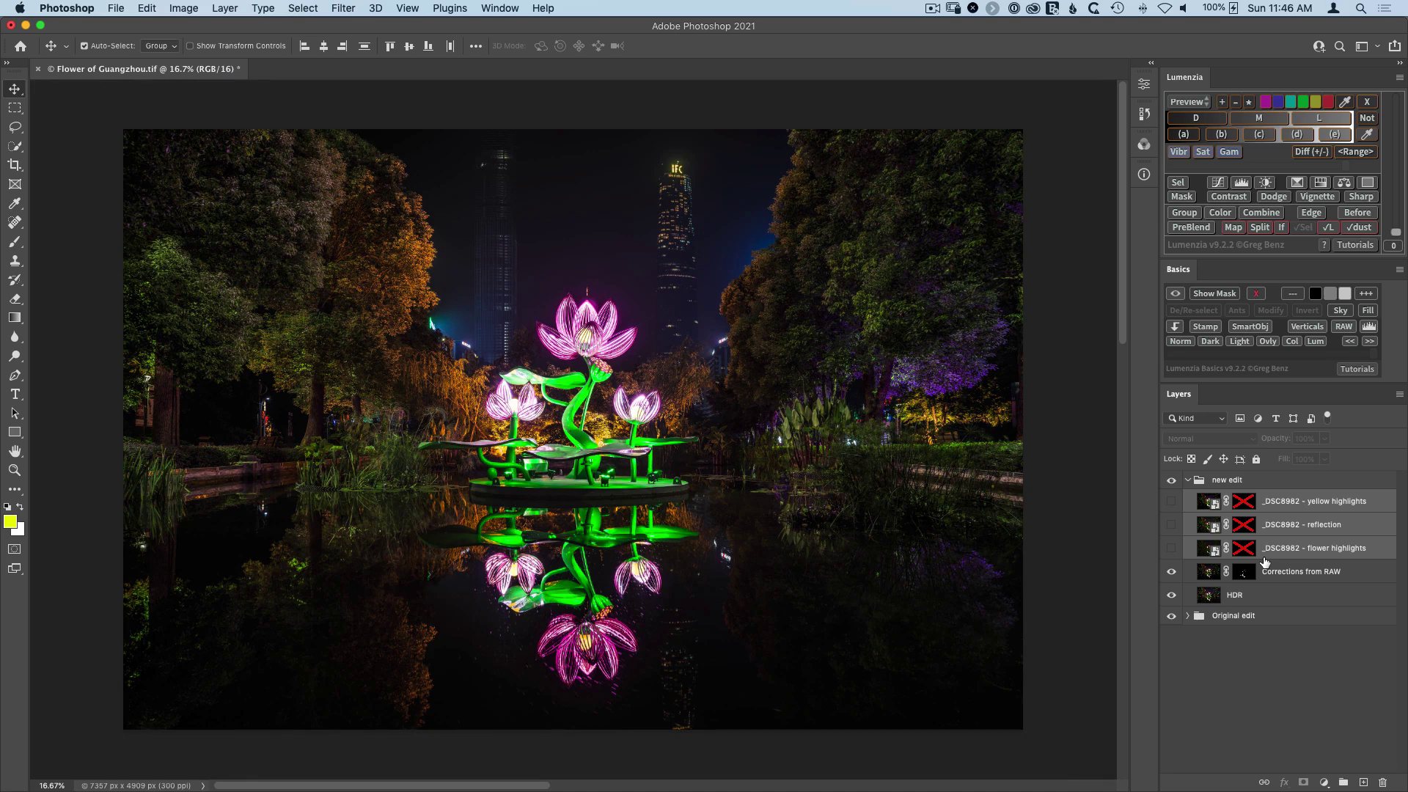
{"action": "left_click", "coordinate": [1275, 578]}
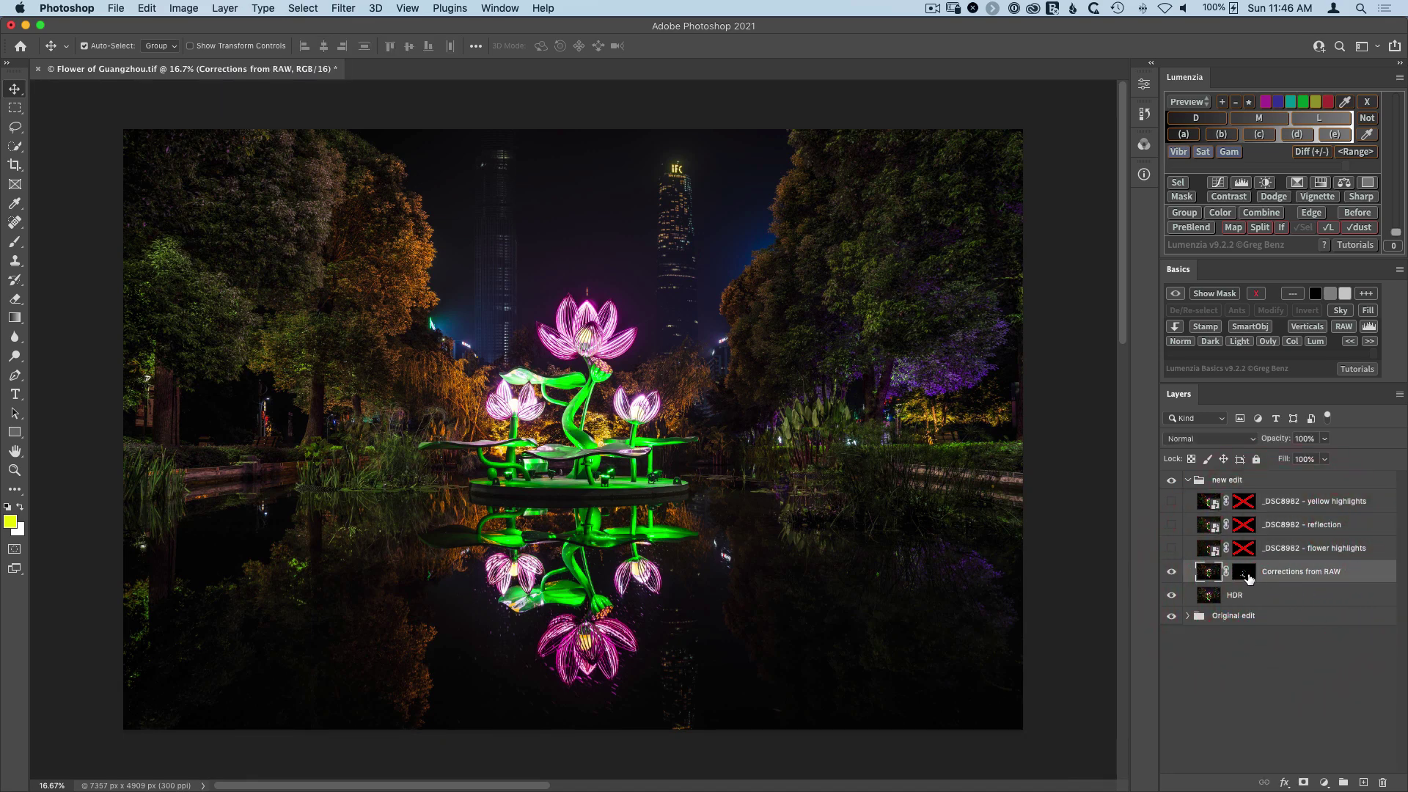
{"action": "left_click", "coordinate": [1245, 577], "text": "shift"}
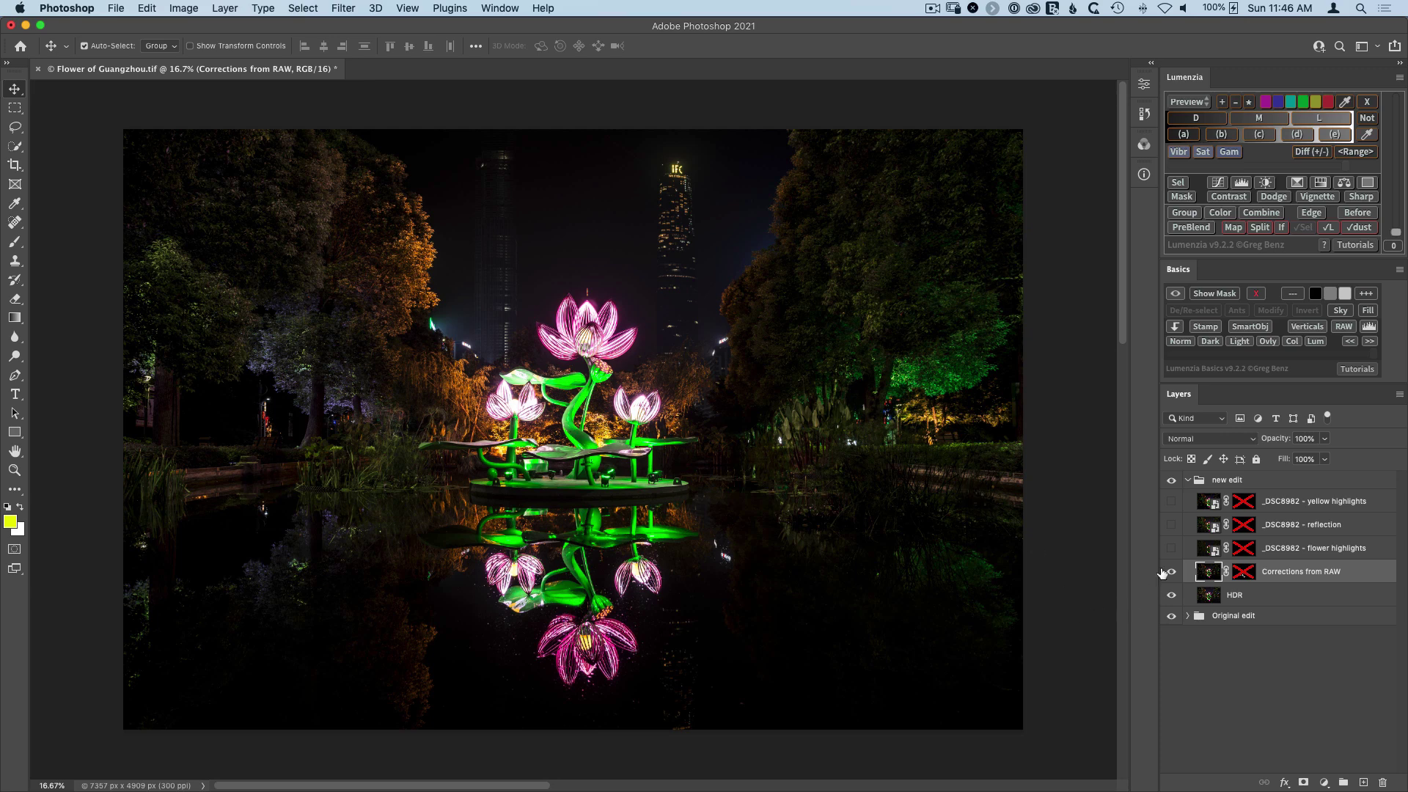
{"action": "left_click", "coordinate": [1244, 576], "text": "shift"}
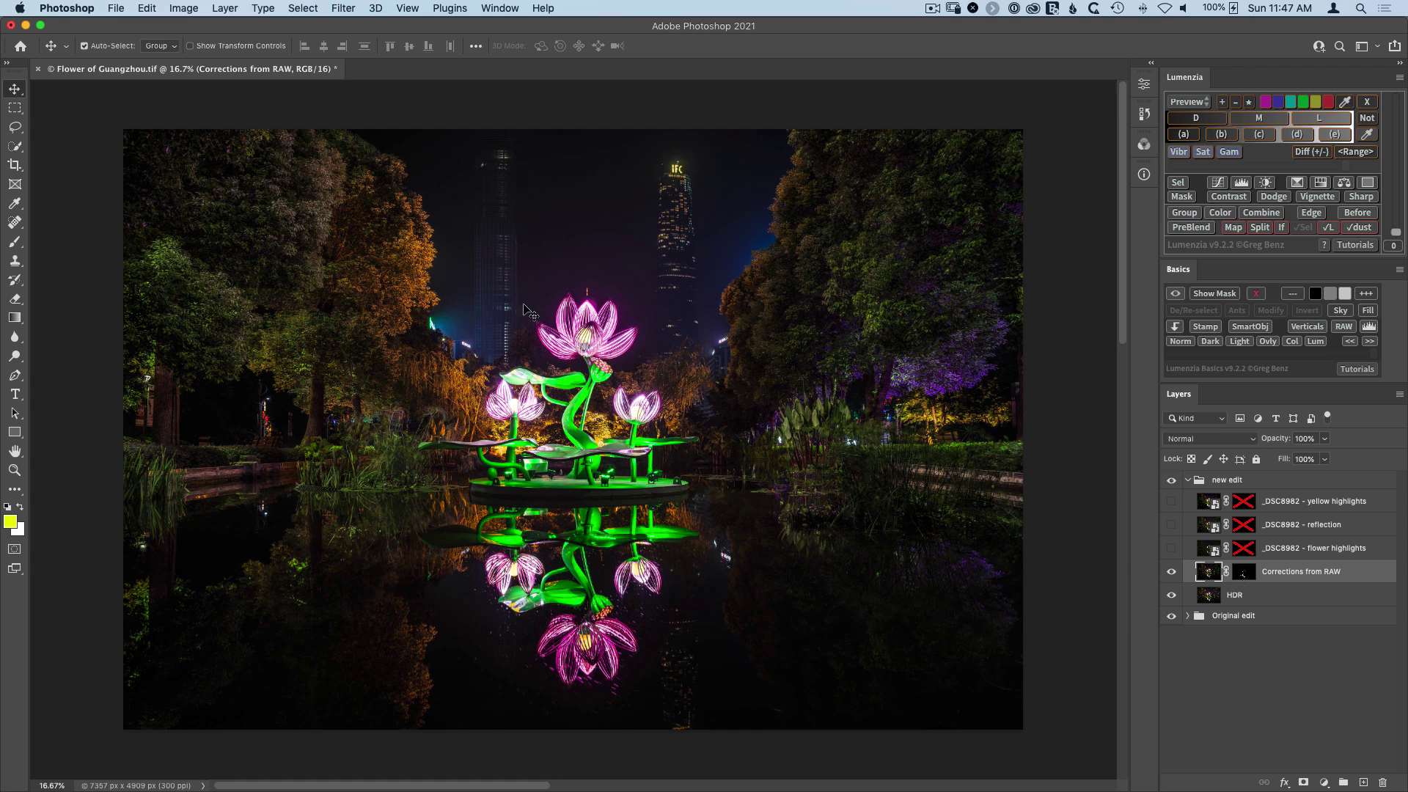
Step: Select the sky and towers with the Quick Selection tool, refining the edges along the surrounding trees
{"action": "key", "text": "w"}
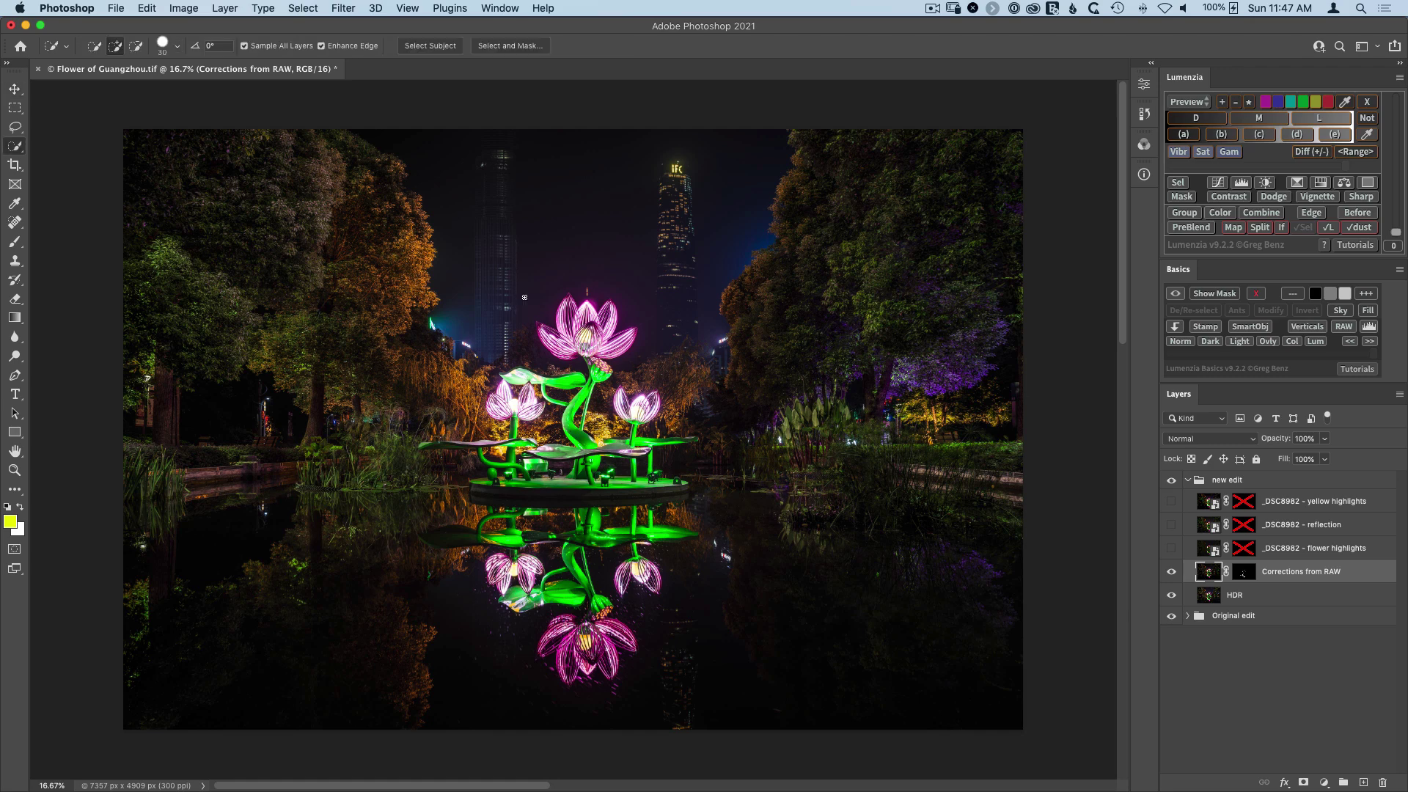
{"action": "left_click", "coordinate": [722, 220]}
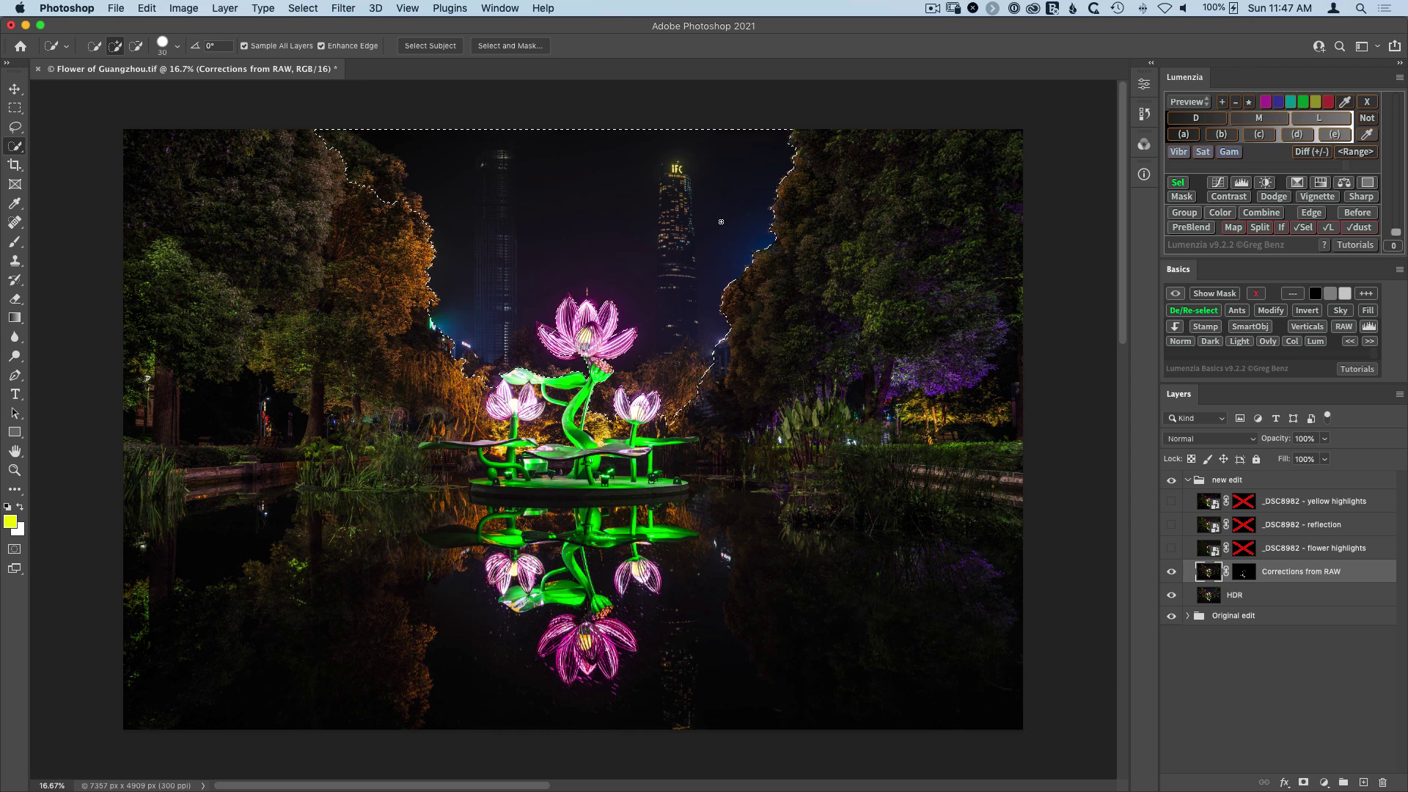
{"action": "key", "text": "alt"}
{"action": "left_click_drag", "start_coordinate": [358, 161], "coordinate": [323, 136]}
{"action": "left_click_drag", "start_coordinate": [395, 178], "coordinate": [416, 210]}
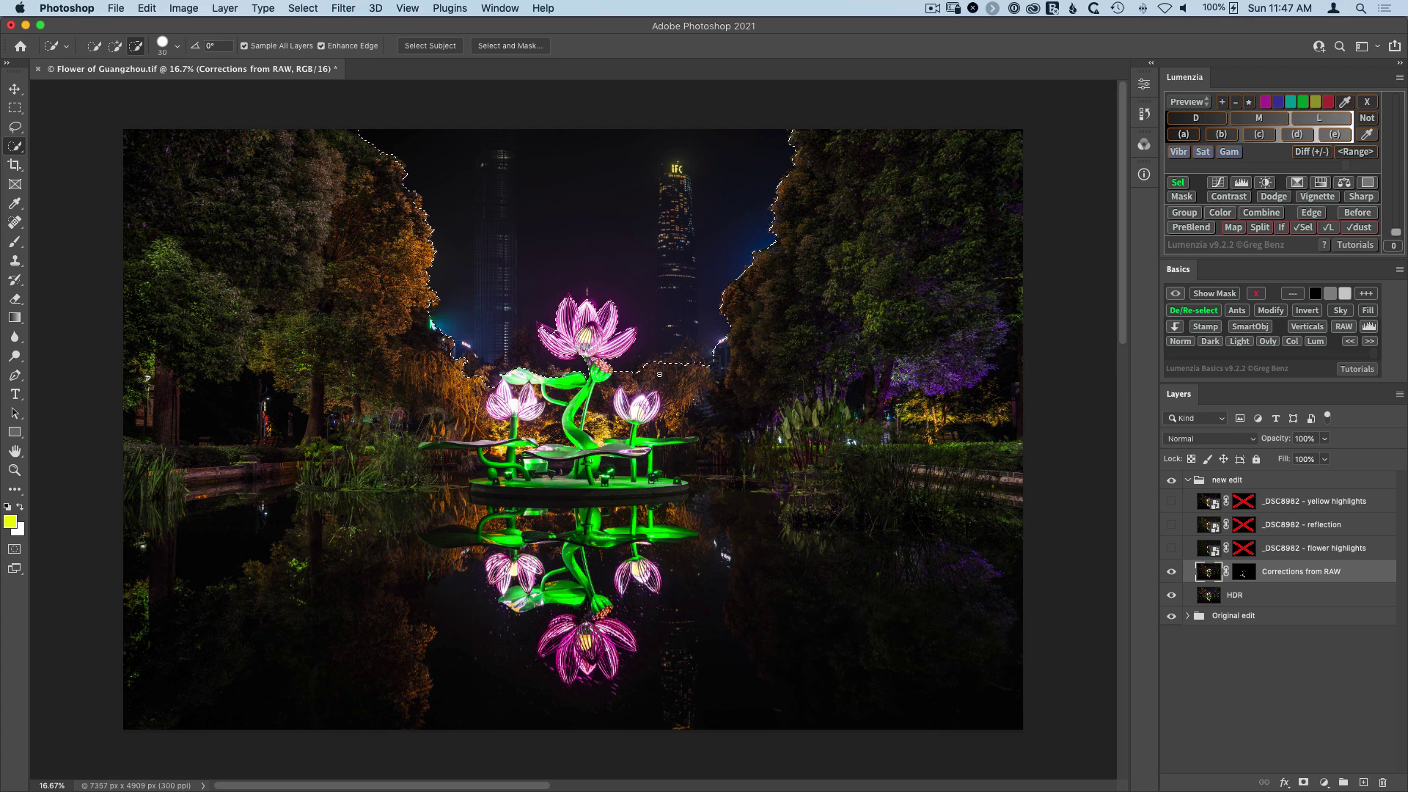
{"action": "left_click_drag", "start_coordinate": [682, 400], "coordinate": [680, 396]}
{"action": "left_click_drag", "start_coordinate": [471, 317], "coordinate": [455, 328]}
{"action": "key", "text": "alt"}
{"action": "left_click_drag", "start_coordinate": [405, 209], "coordinate": [397, 208]}
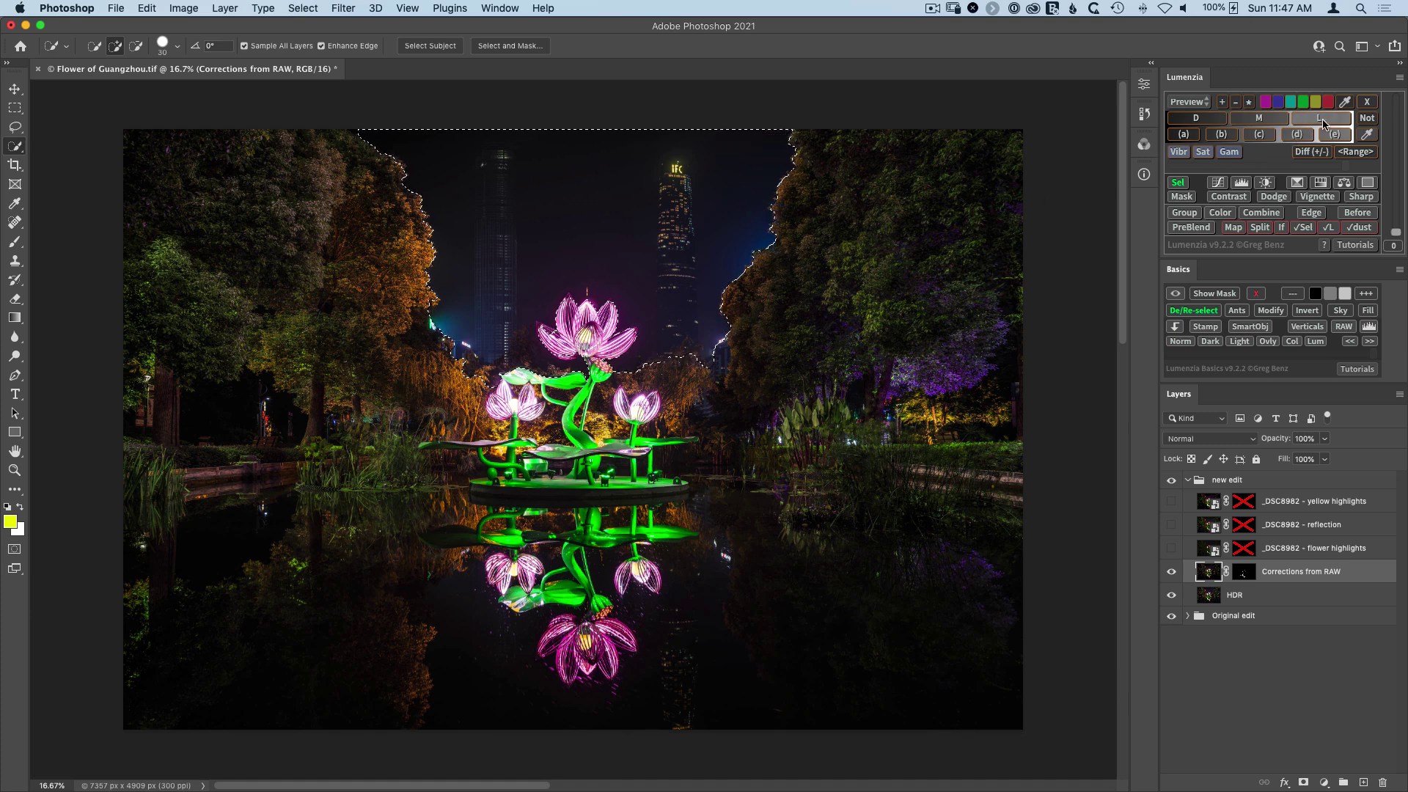
Step: Load a Lumenzia D darks selection at precision 3, limited to the sky selection with a feather of 2
{"action": "left_click", "coordinate": [1211, 116]}
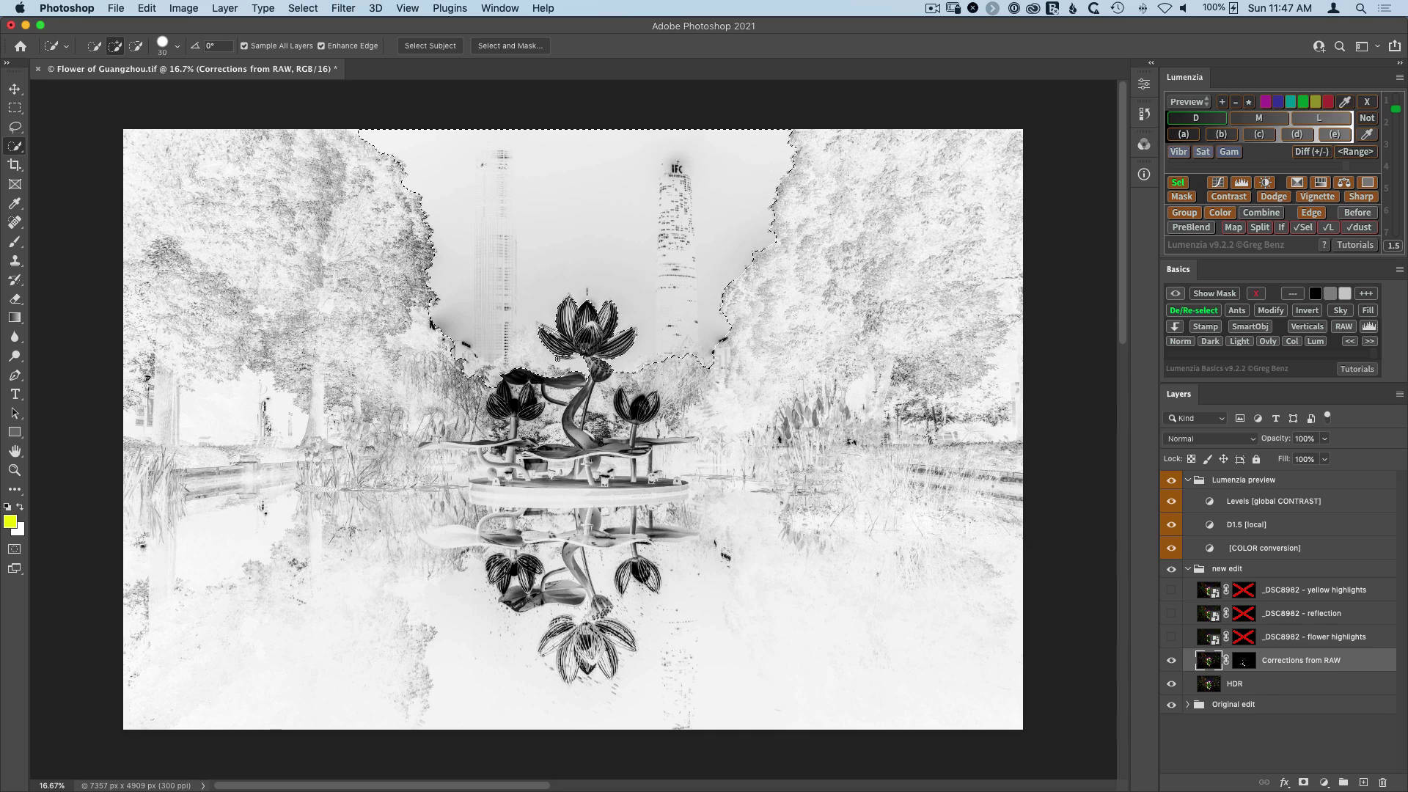
{"action": "left_click", "coordinate": [1398, 145]}
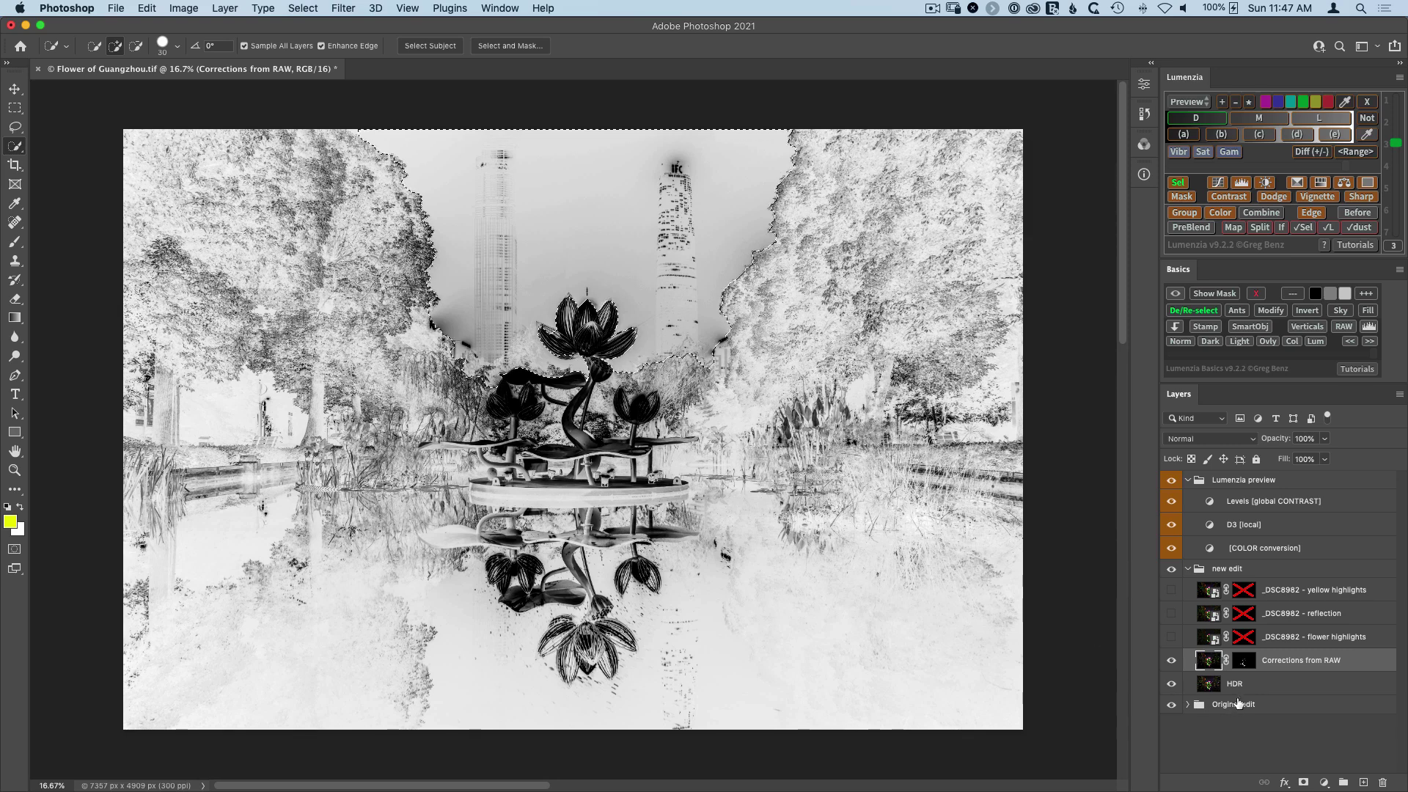
{"action": "left_click", "coordinate": [1178, 182]}
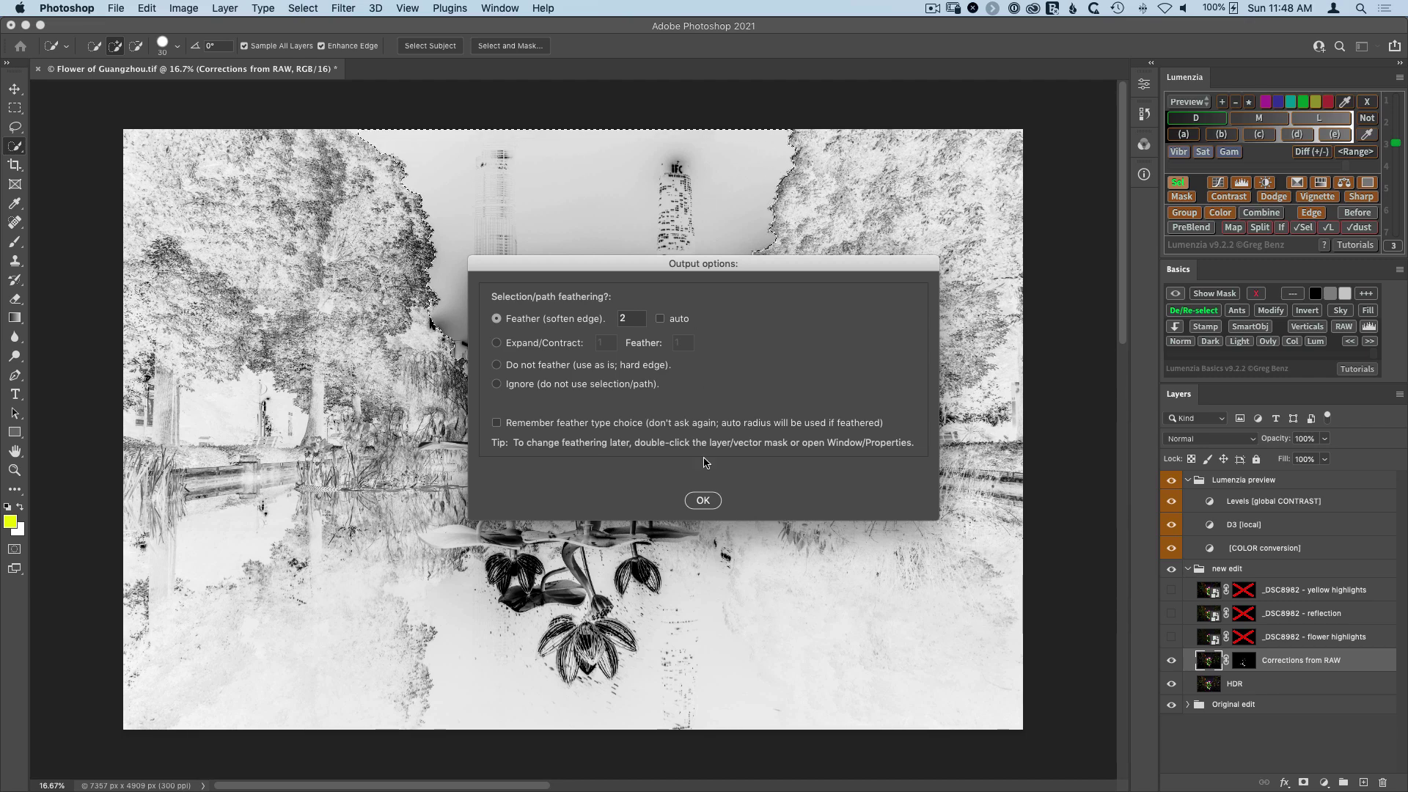
{"action": "left_click", "coordinate": [703, 500]}
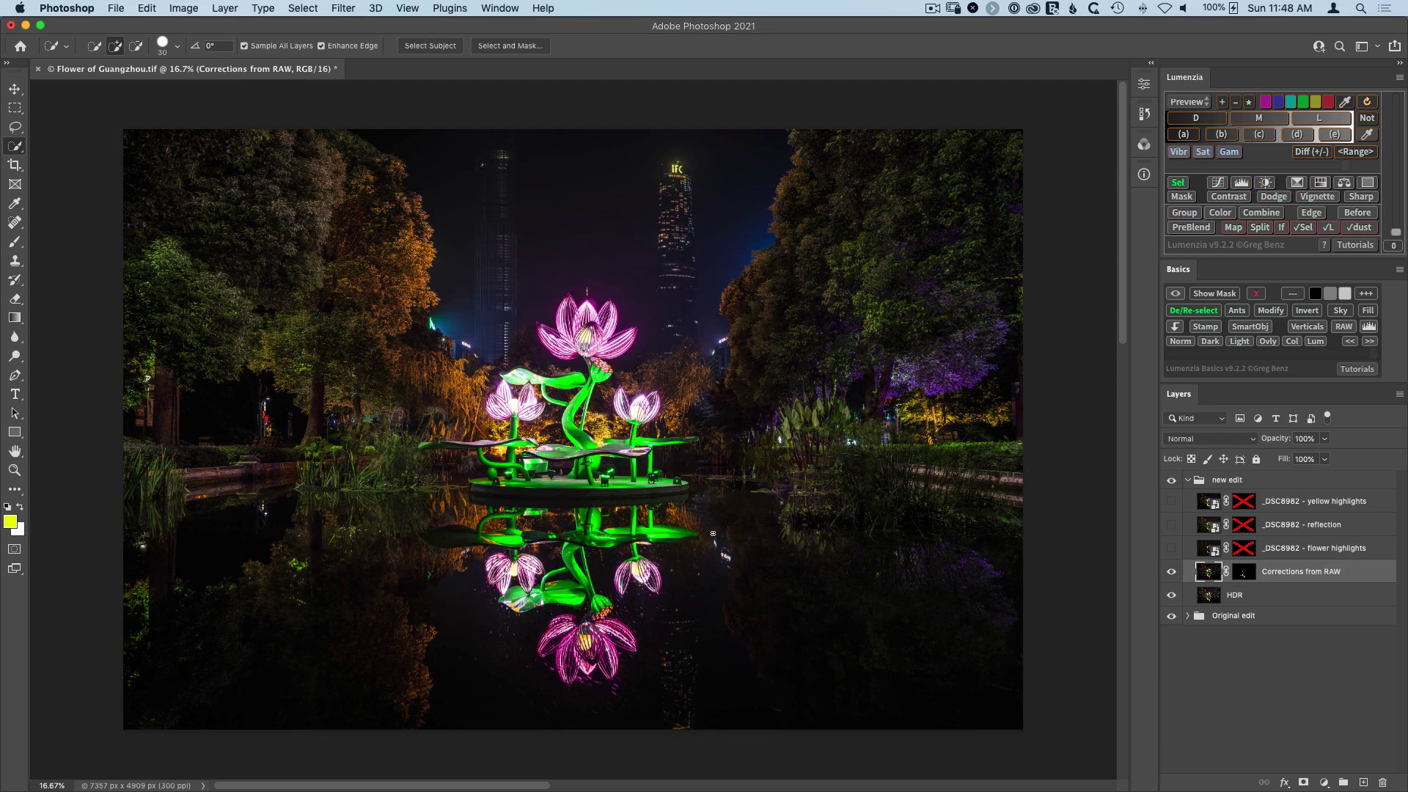
Step: Target the Corrections from RAW layer mask with the Brush tool, and lock the layer's transparent pixels
{"action": "key", "text": "b"}
{"action": "key", "text": "x"}
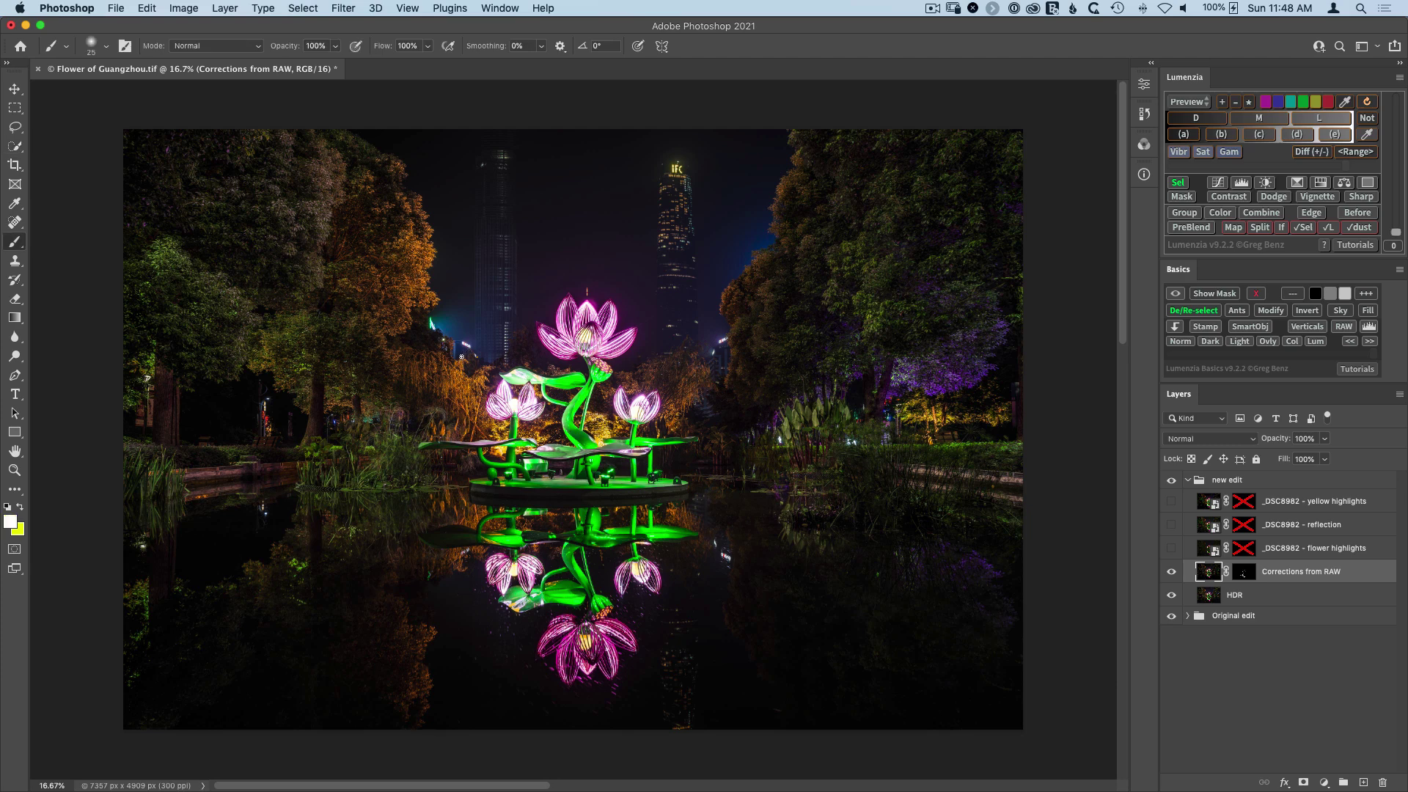
{"action": "left_click", "coordinate": [1244, 577]}
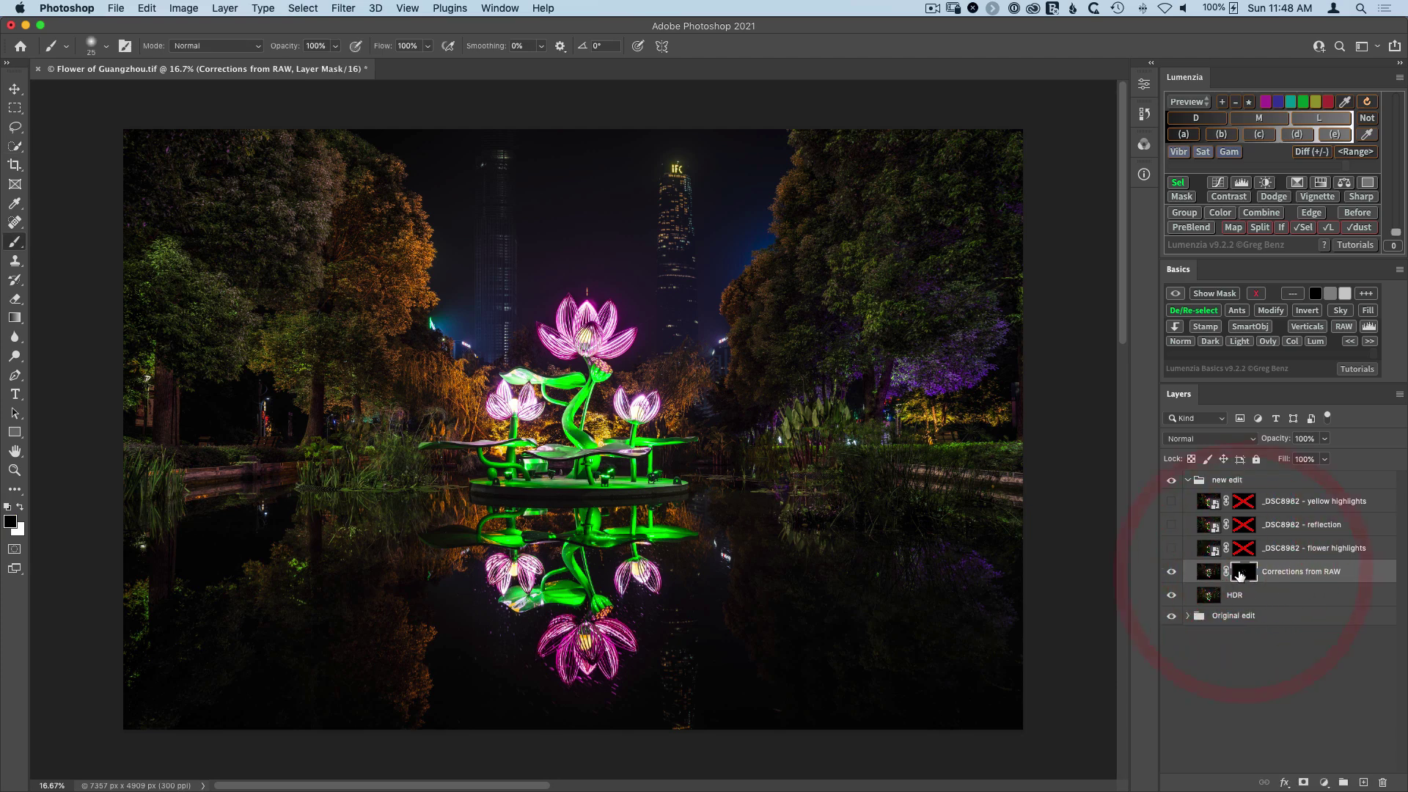
{"action": "left_click", "coordinate": [1192, 460]}
Step: Enlarge the brush to size 600 and lower its flow to 10% for painting on the Corrections from RAW mask
{"action": "key", "text": "bracketright"}
{"action": "key", "text": "bracketright"}
{"action": "key", "text": "bracketright"}
{"action": "key", "text": "bracketright"}
{"action": "key", "text": "bracketright"}
{"action": "key", "text": "bracketright"}
{"action": "key", "text": "bracketright"}
{"action": "key", "text": "bracketright"}
{"action": "key", "text": "bracketright"}
{"action": "key", "text": "bracketright"}
{"action": "left_click_drag", "start_coordinate": [372, 51], "coordinate": [379, 48]}
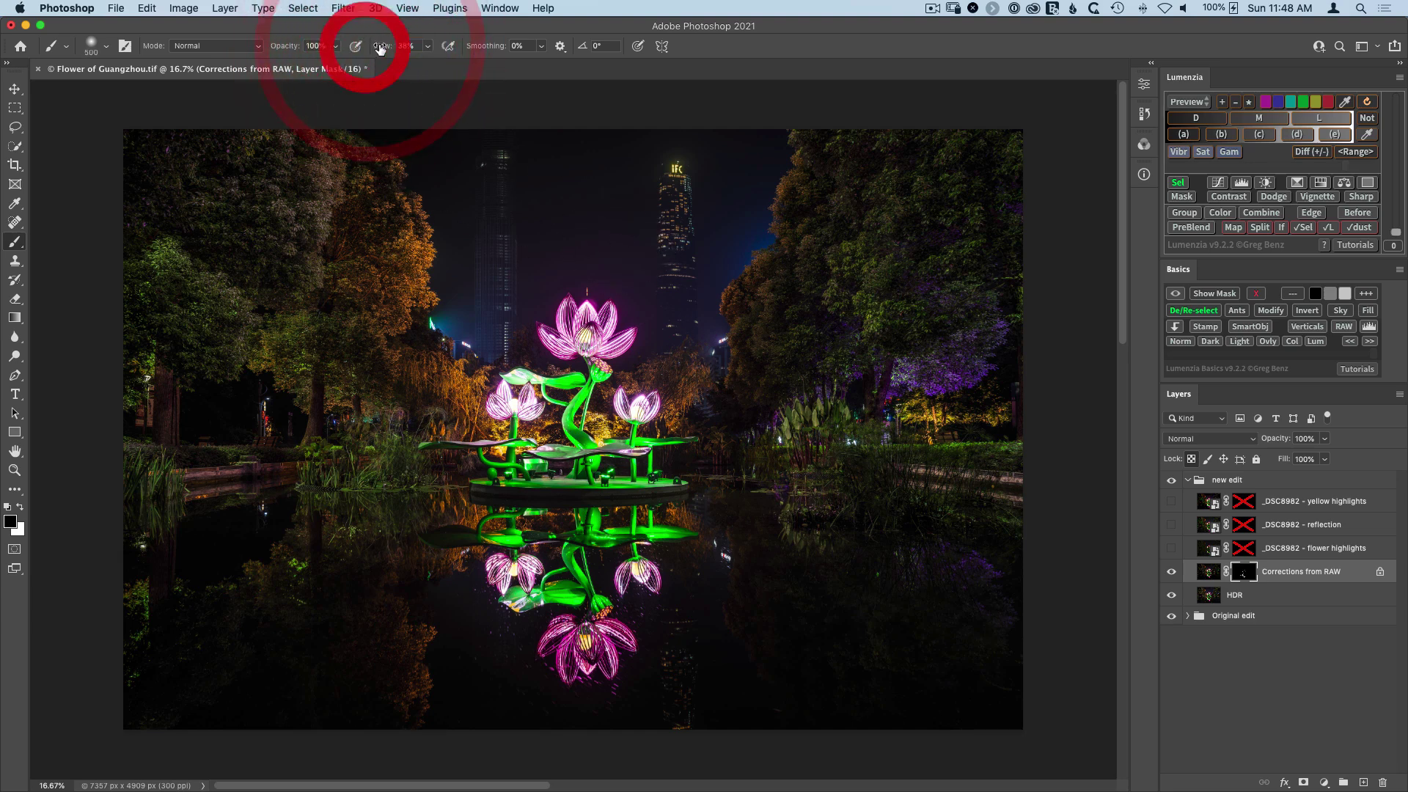
{"action": "left_click_drag", "start_coordinate": [379, 49], "coordinate": [386, 50]}
{"action": "key", "text": "bracketright"}
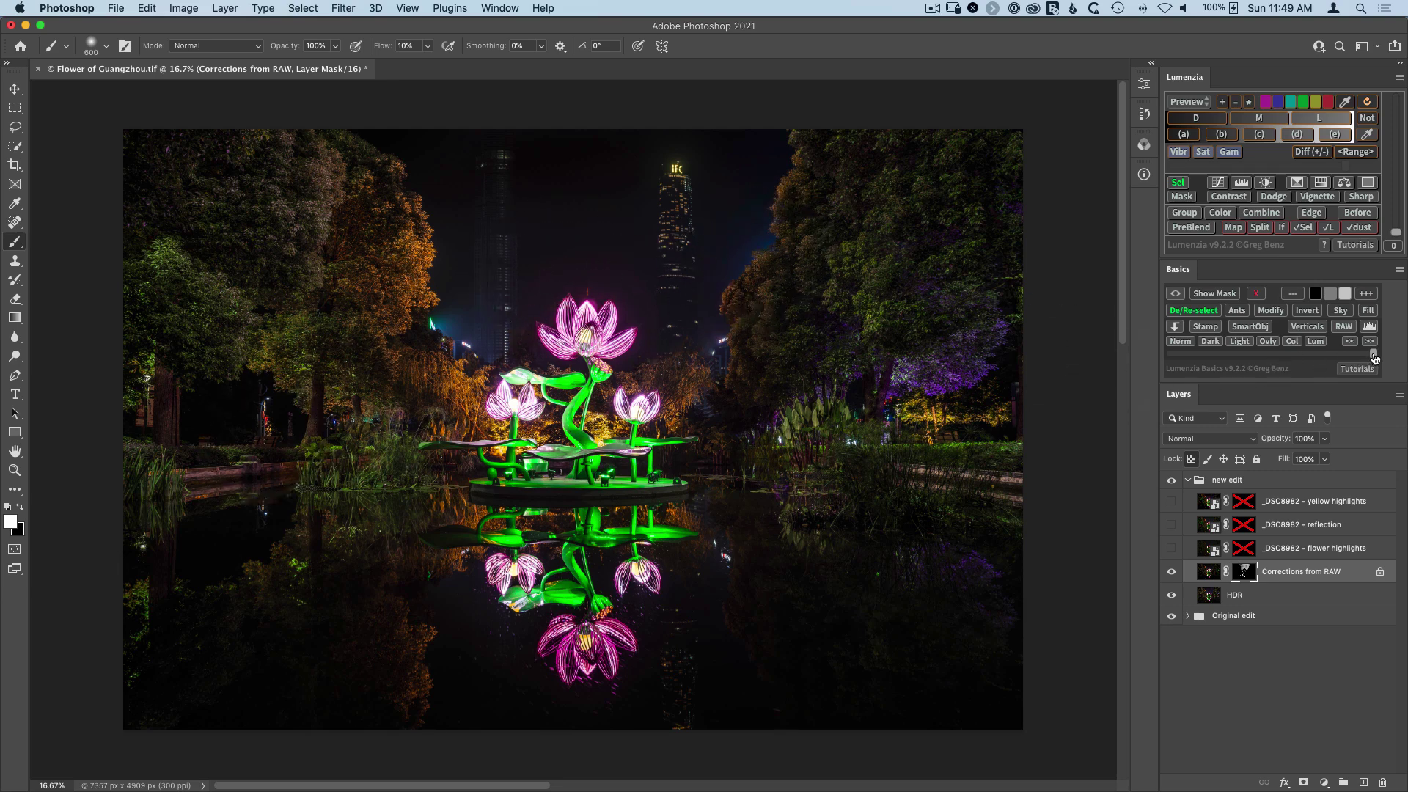
Step: Fade the last brush stroke on the Corrections from RAW mask to a moderate strength with the Lumenzia Basics slider
{"action": "left_click", "coordinate": [1266, 351]}
{"action": "left_click", "coordinate": [1283, 354]}
{"action": "left_click", "coordinate": [1171, 354]}
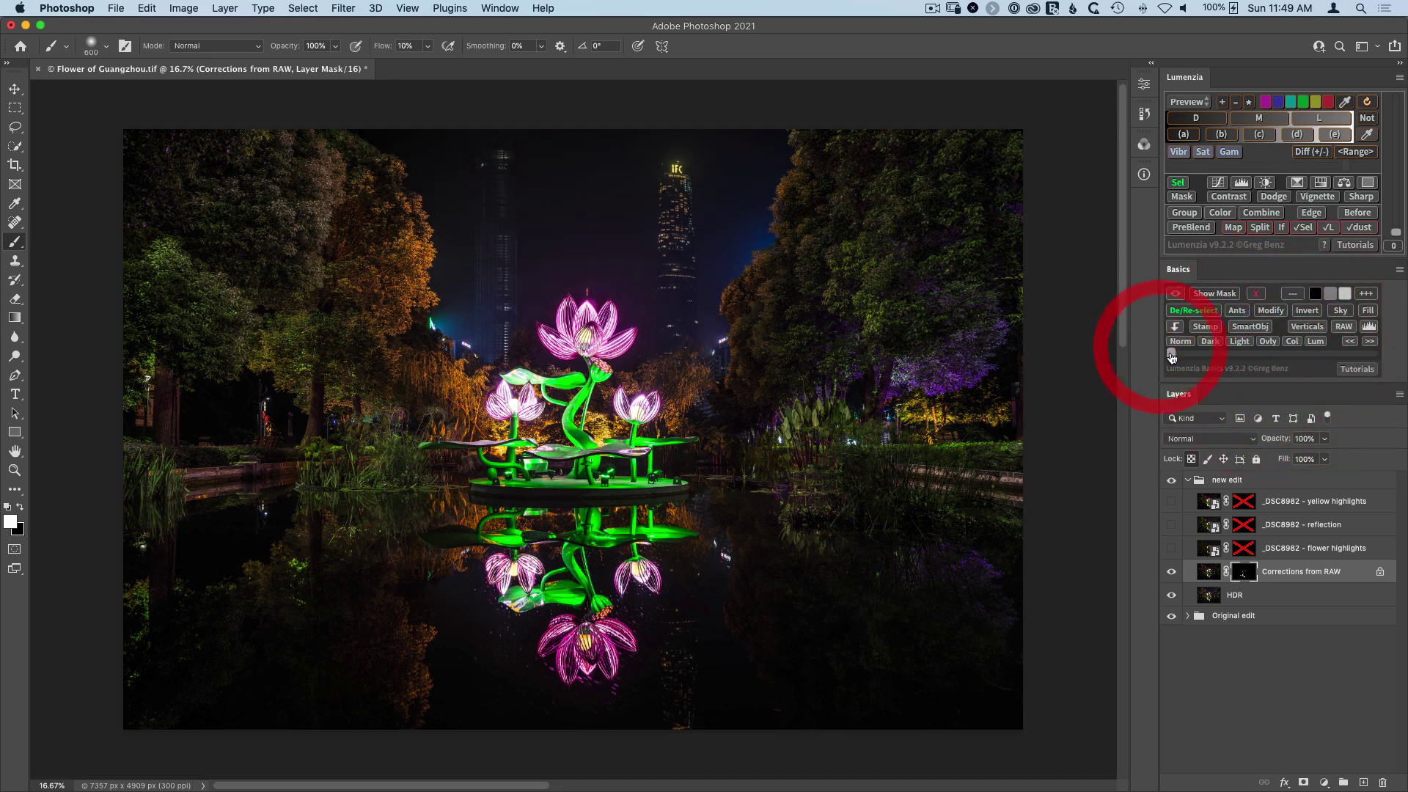
{"action": "left_click", "coordinate": [1274, 358]}
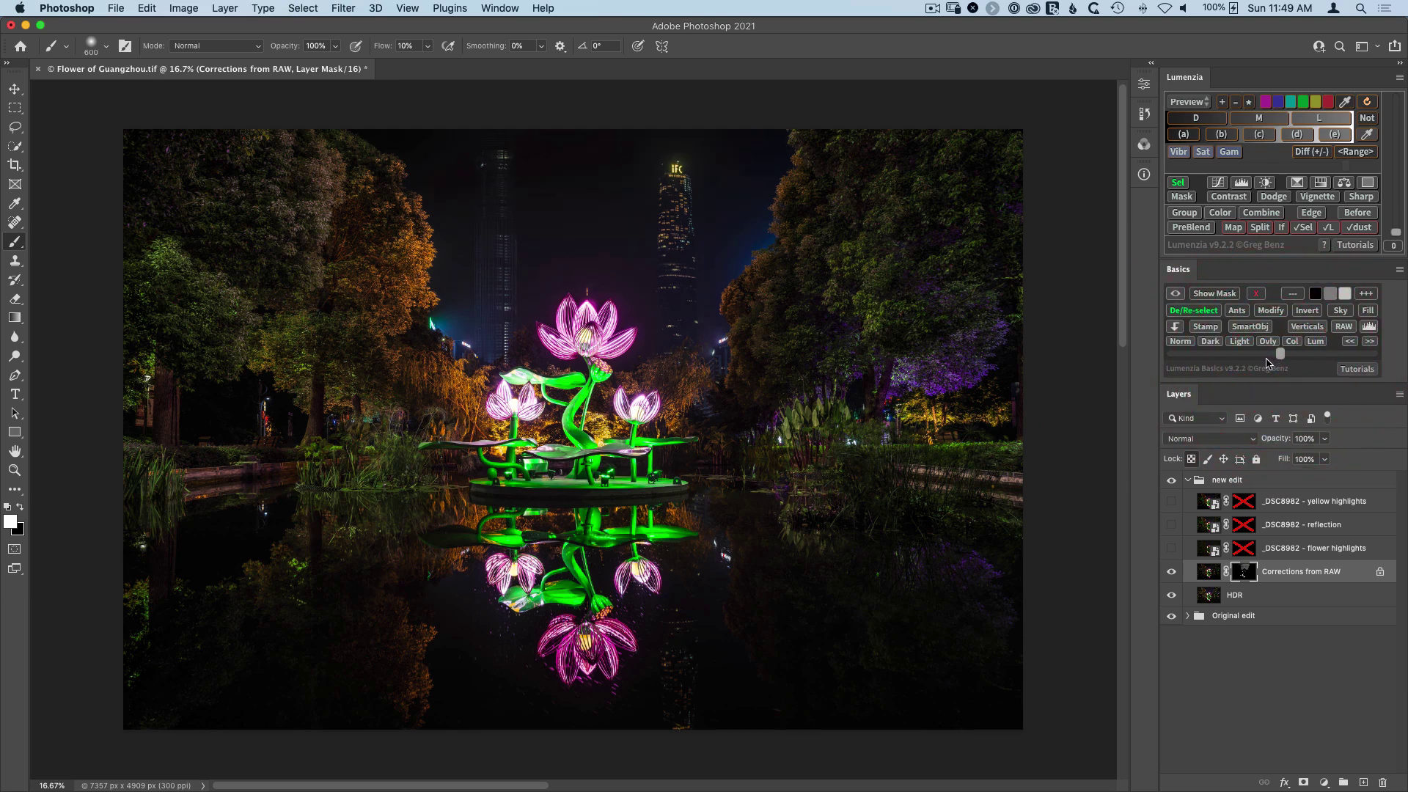
Step: Paint the Corrections from RAW mask with a smaller brush along the sky edge by the trees to the right of the towers
{"action": "key", "text": "bracketleft"}
{"action": "key", "text": "bracketleft"}
{"action": "key", "text": "bracketleft"}
{"action": "left_click", "coordinate": [784, 320]}
Step: Compare the image with and without the Corrections from RAW layer, first overall and then close up on the water reflection
{"action": "left_click", "coordinate": [1169, 572]}
{"action": "left_click", "coordinate": [1169, 572]}
{"action": "left_click", "coordinate": [1169, 571]}
{"action": "left_click", "coordinate": [1167, 571]}
{"action": "key", "text": "z"}
{"action": "left_click_drag", "start_coordinate": [598, 416], "coordinate": [636, 504]}
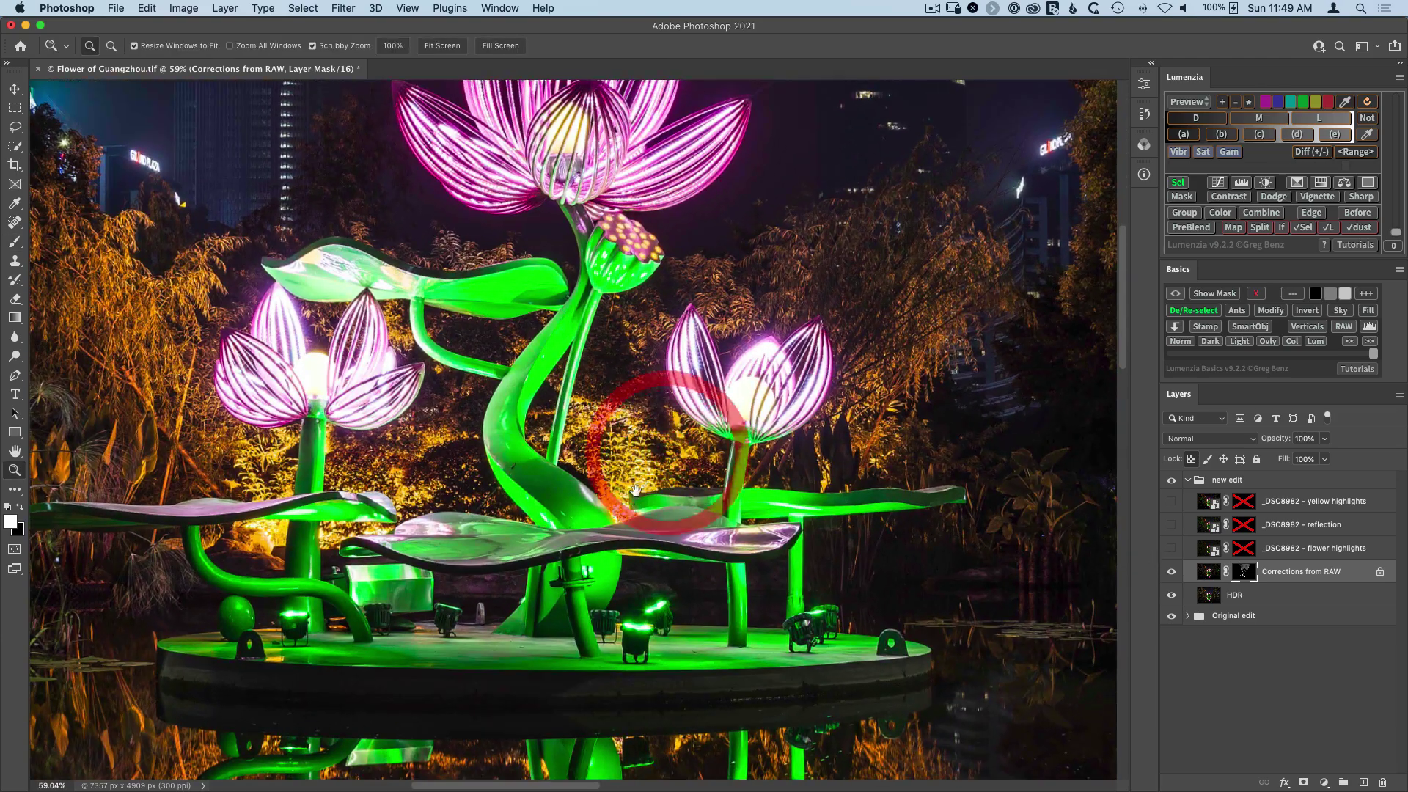
{"action": "scroll", "coordinate": [635, 504], "scroll_direction": "down", "scroll_amount": 10}
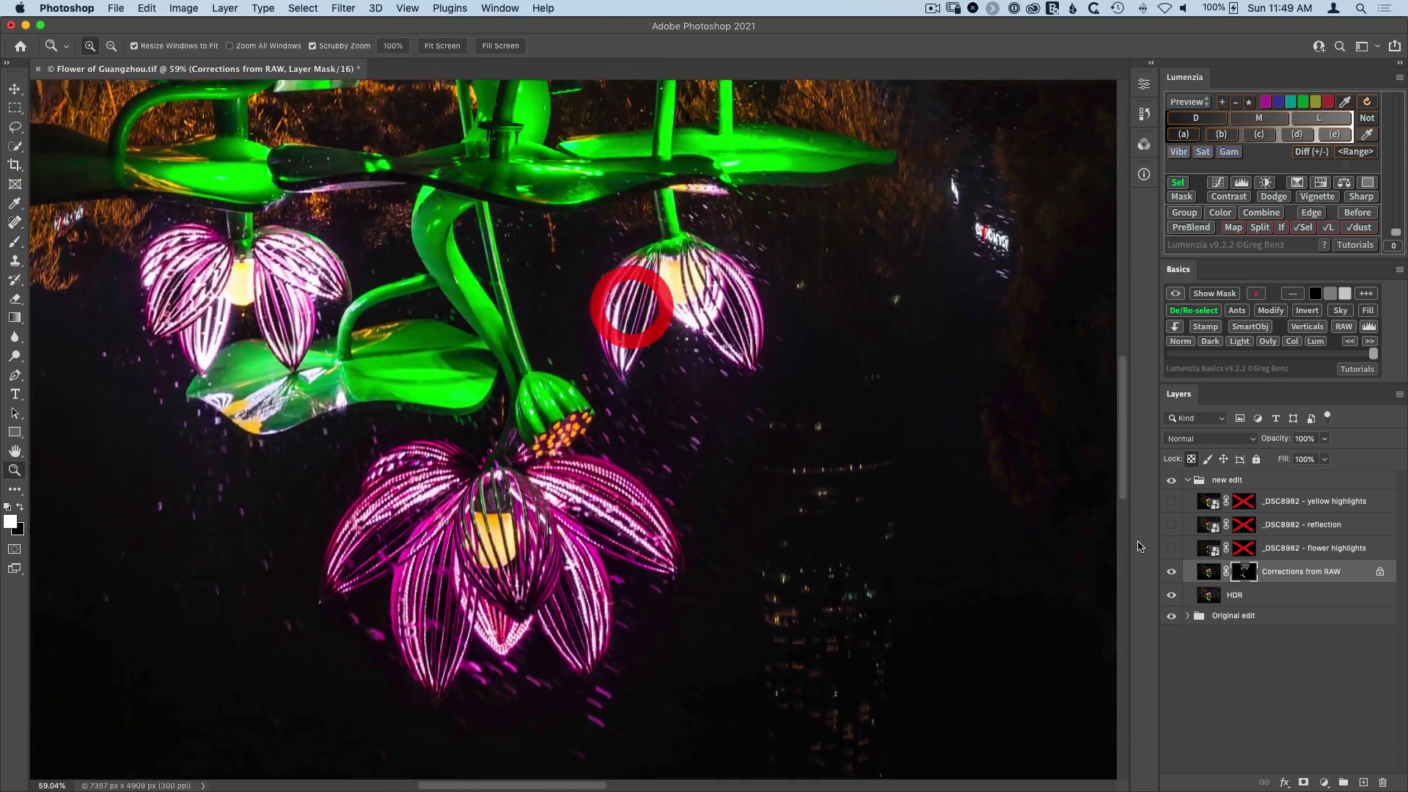
{"action": "left_click", "coordinate": [1172, 572]}
{"action": "left_click", "coordinate": [1171, 572]}
{"action": "left_click", "coordinate": [1171, 572]}
{"action": "left_click", "coordinate": [1170, 571]}
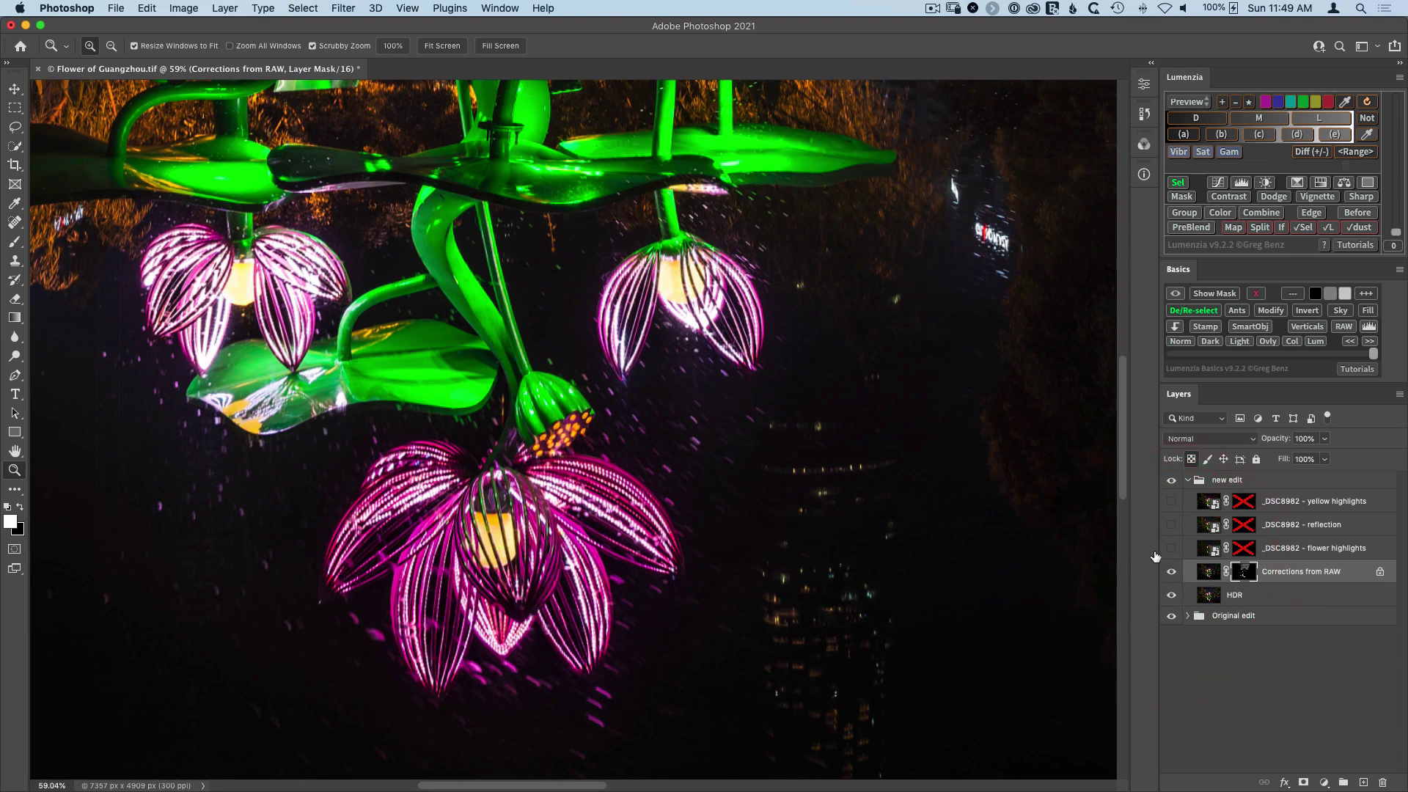
Step: Examine the platform and reflected flowers close up to judge the effect of the Corrections from RAW layer
{"action": "left_click_drag", "start_coordinate": [816, 399], "coordinate": [820, 505]}
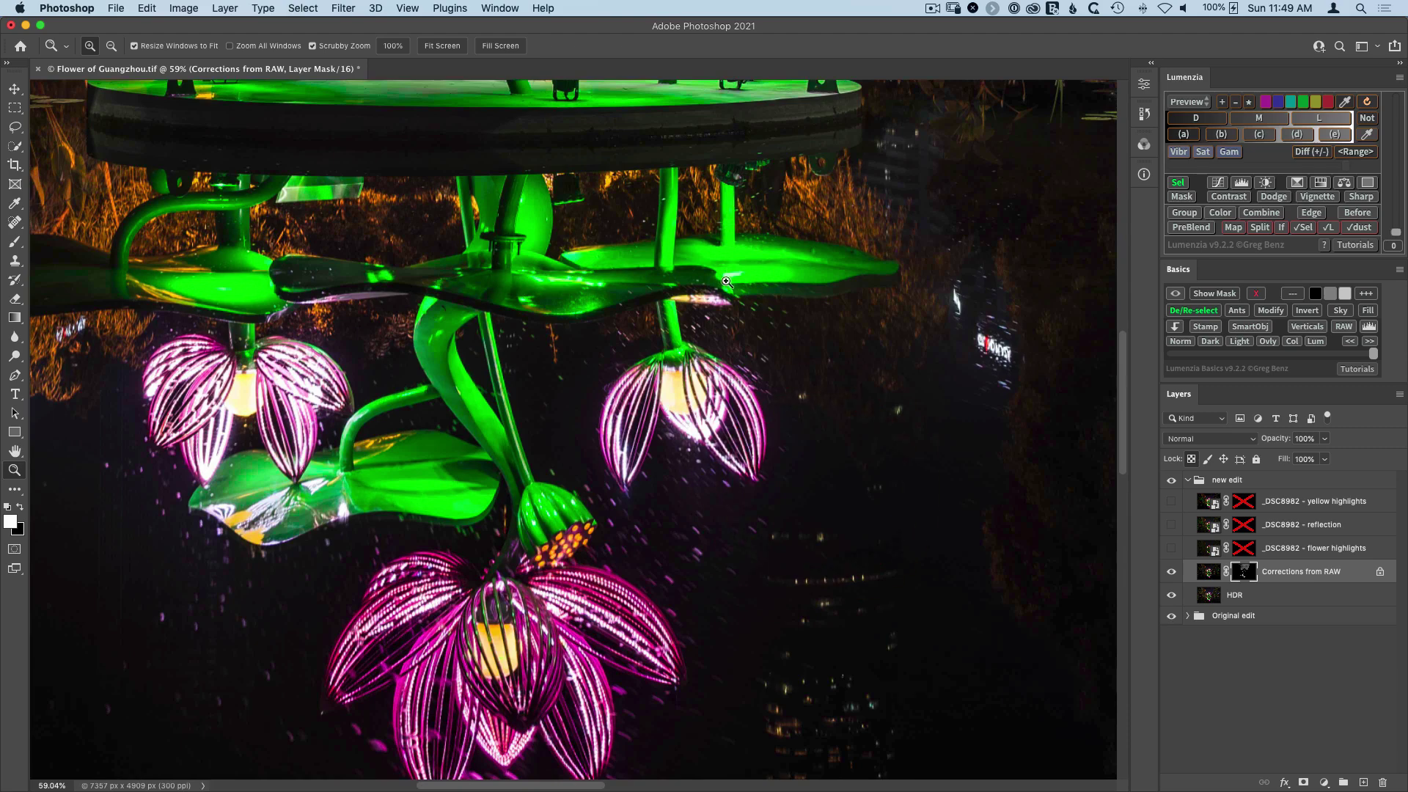
{"action": "left_click_drag", "start_coordinate": [726, 290], "coordinate": [658, 487]}
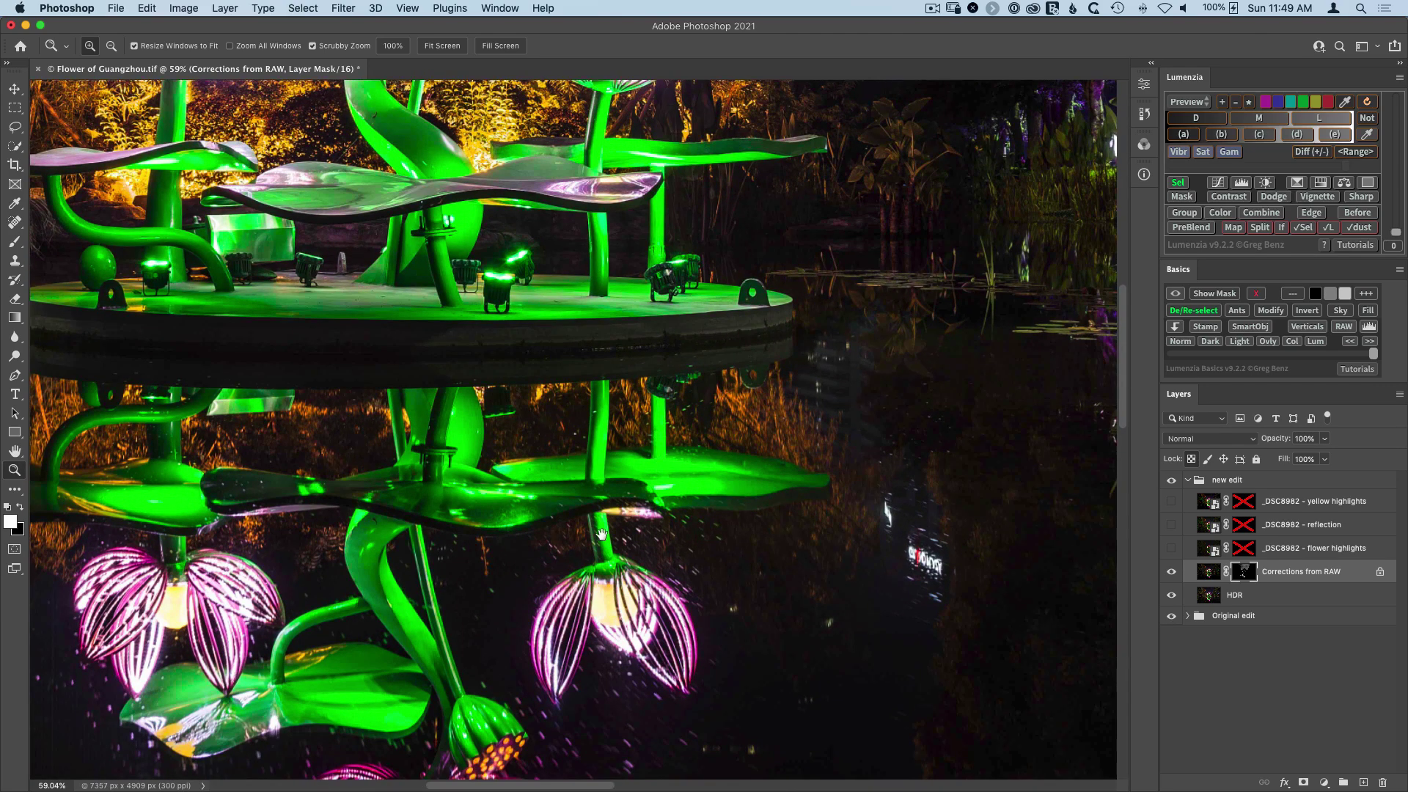
{"action": "left_click_drag", "start_coordinate": [601, 534], "coordinate": [705, 220]}
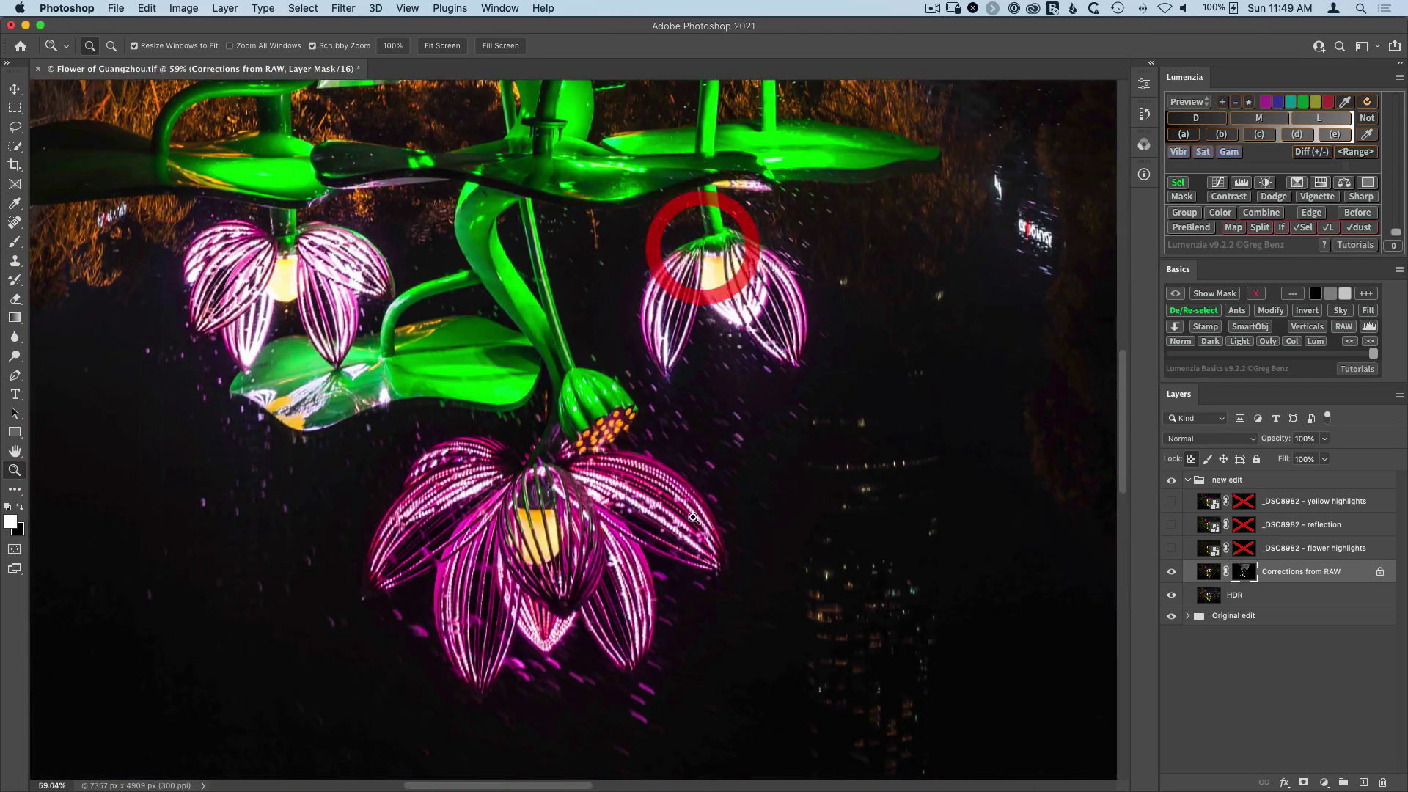
{"action": "left_click", "coordinate": [1172, 575]}
Step: Paint the Corrections from RAW mask around the platform's right end with the brush at size 500, and partly fade the black stroke
{"action": "left_click_drag", "start_coordinate": [810, 333], "coordinate": [758, 583]}
{"action": "key", "text": "super+minus"}
{"action": "key", "text": "super+minus"}
{"action": "key", "text": "super+minus"}
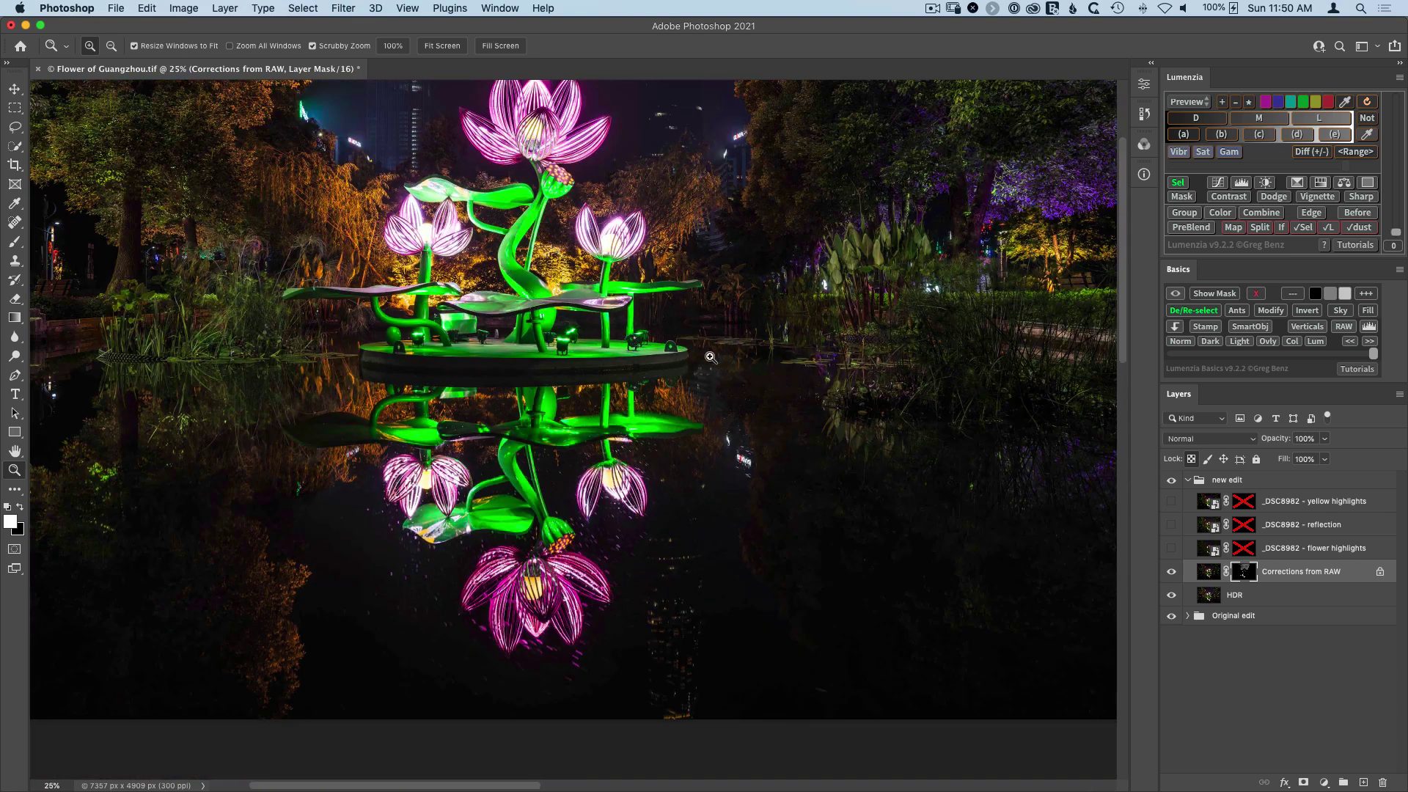
{"action": "scroll", "coordinate": [709, 356], "scroll_direction": "up", "scroll_amount": 2}
{"action": "key", "text": "b"}
{"action": "left_click", "coordinate": [723, 403]}
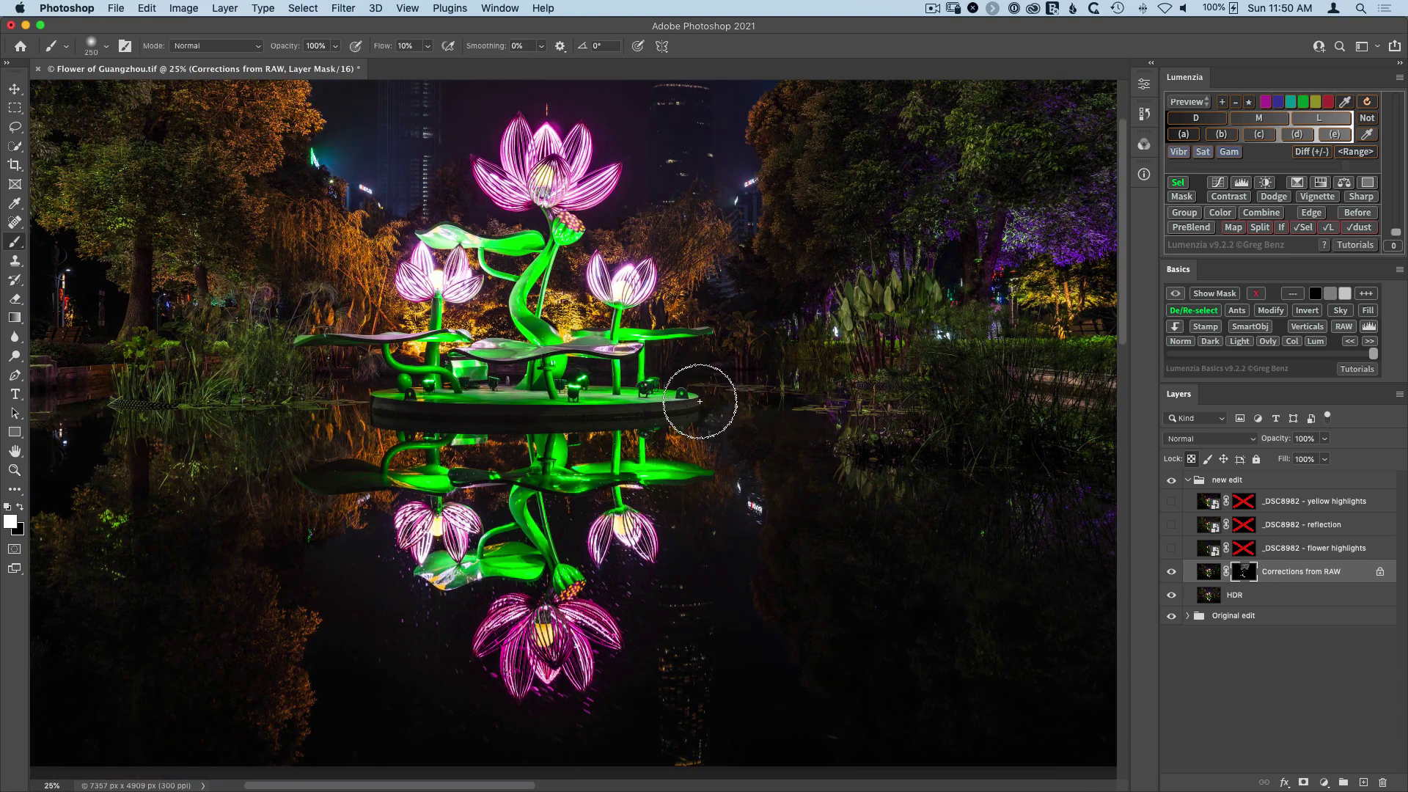
{"action": "key", "text": "bracketright"}
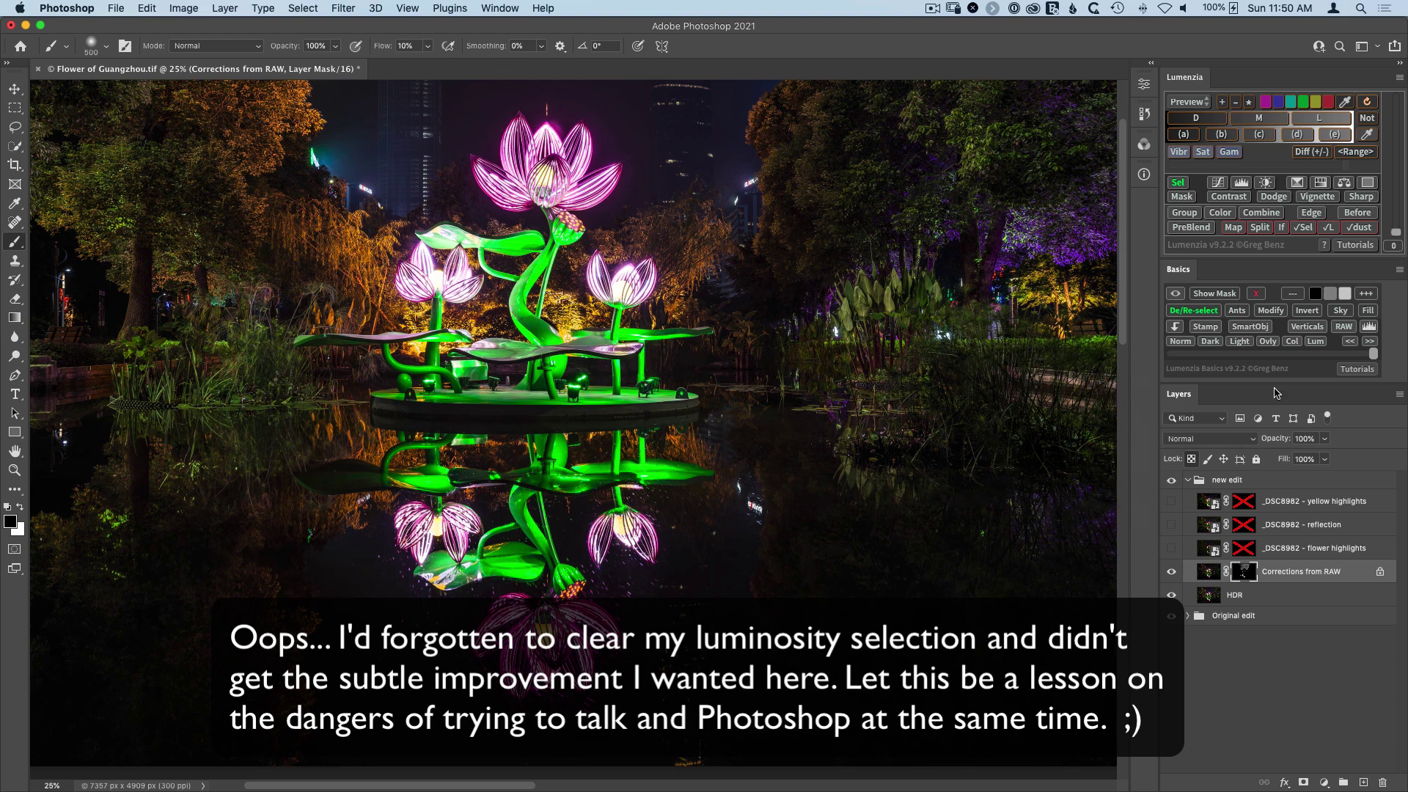
{"action": "left_click", "coordinate": [1233, 355]}
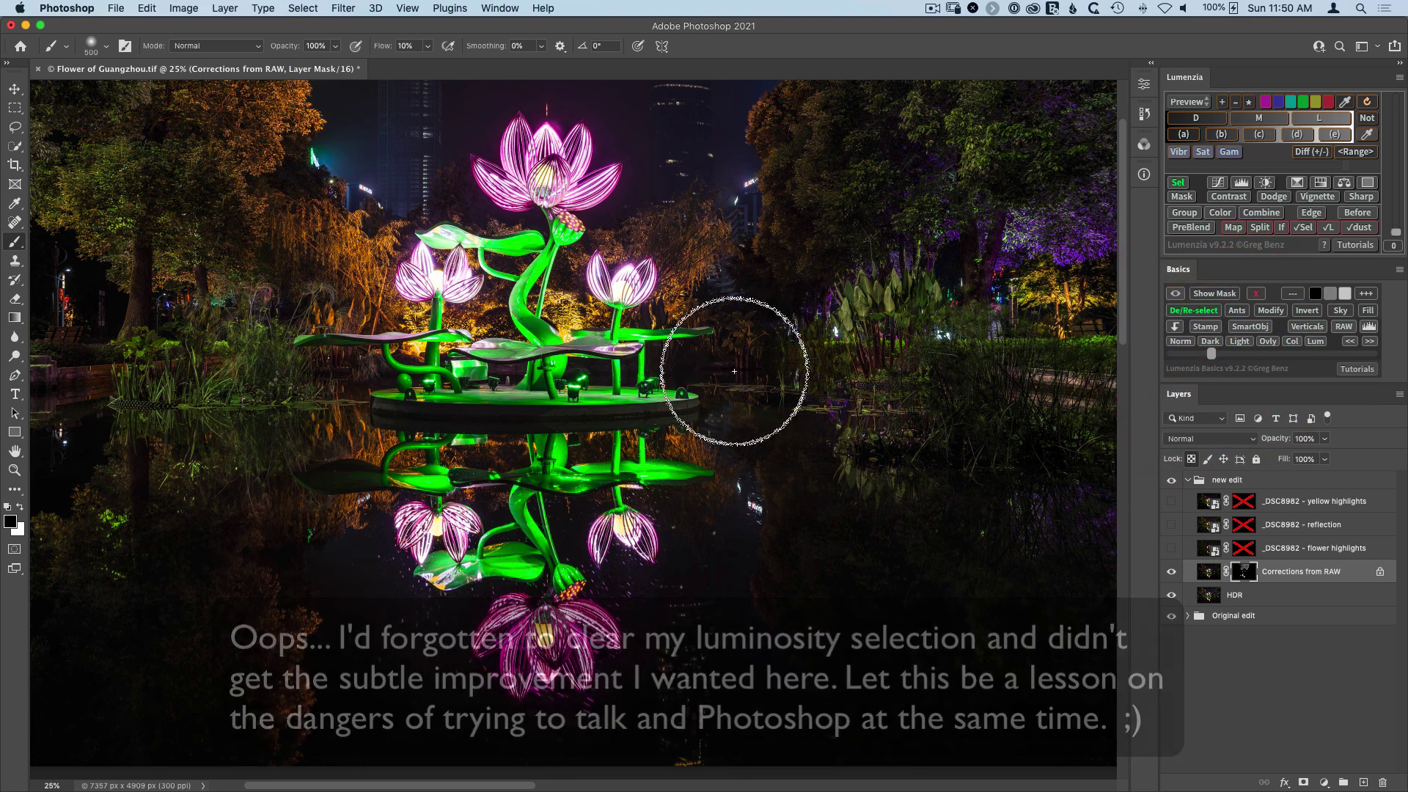
Step: Compare the photo with the Corrections from RAW layer hidden and shown to check the mask painting beside the platform
{"action": "left_click", "coordinate": [1171, 574]}
{"action": "left_click", "coordinate": [1172, 573]}
{"action": "left_click", "coordinate": [1171, 574]}
{"action": "left_click", "coordinate": [1170, 574]}
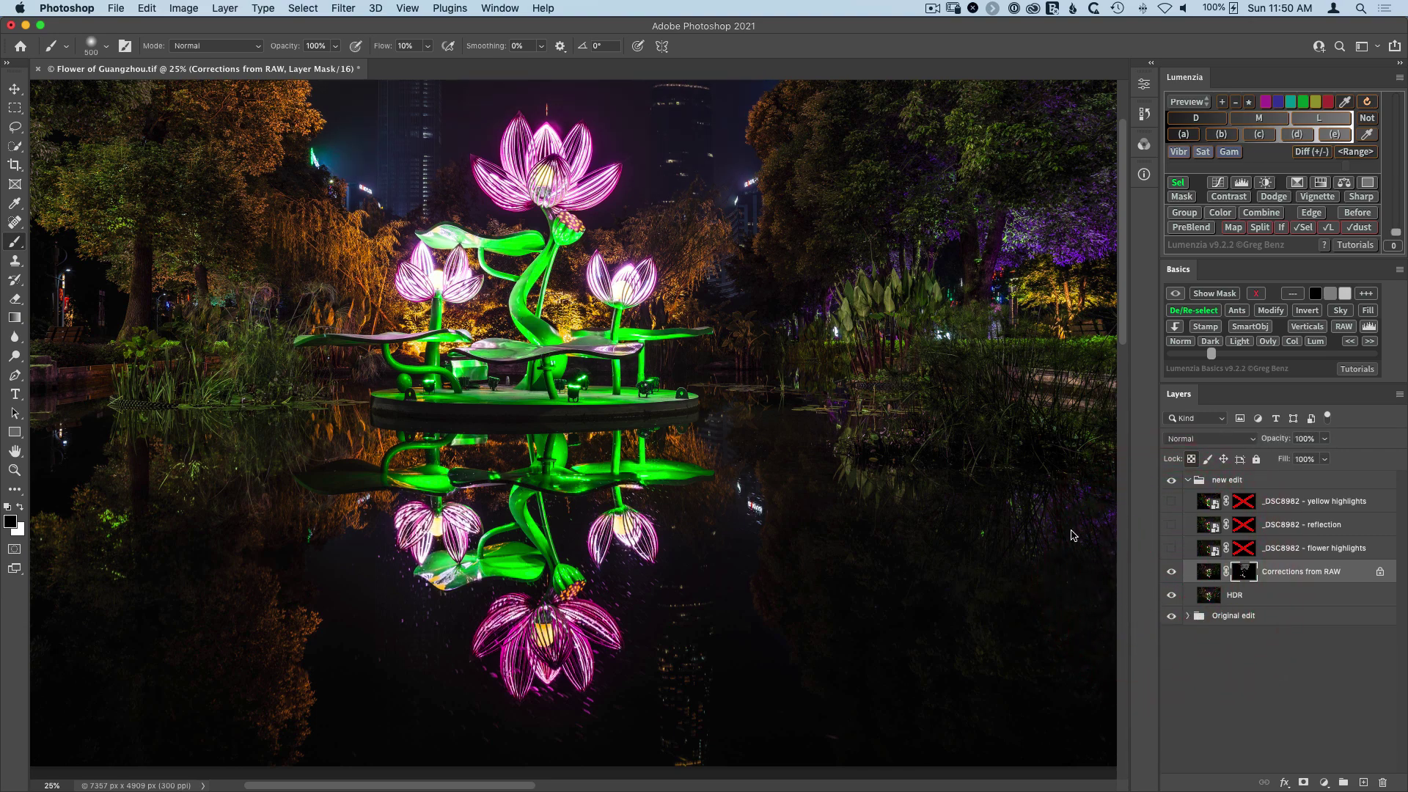
{"action": "key", "text": "super+minus"}
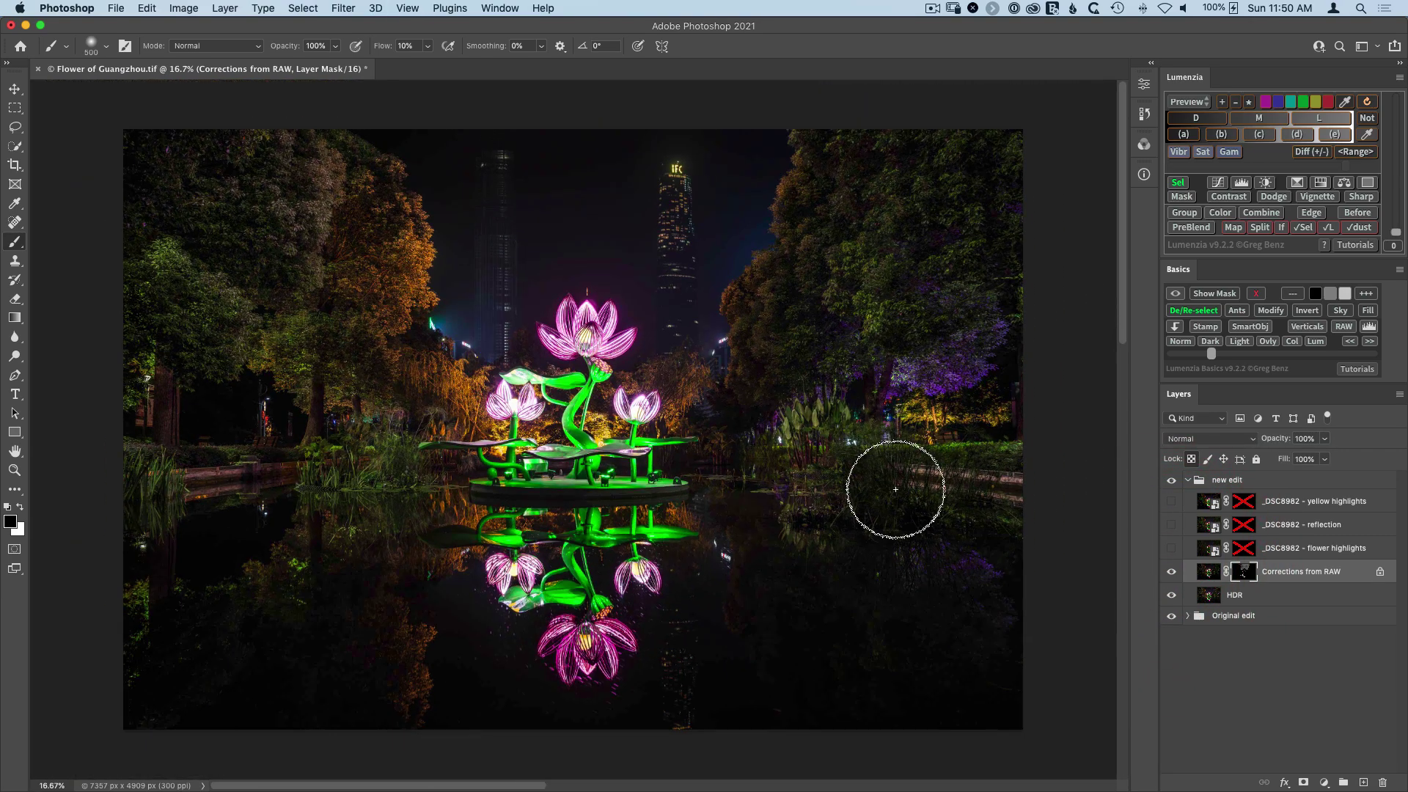
Step: Show the _DSC8982 - flower highlights layer and load a Lumenzia L lights selection at precision 1.5
{"action": "key", "text": "z"}
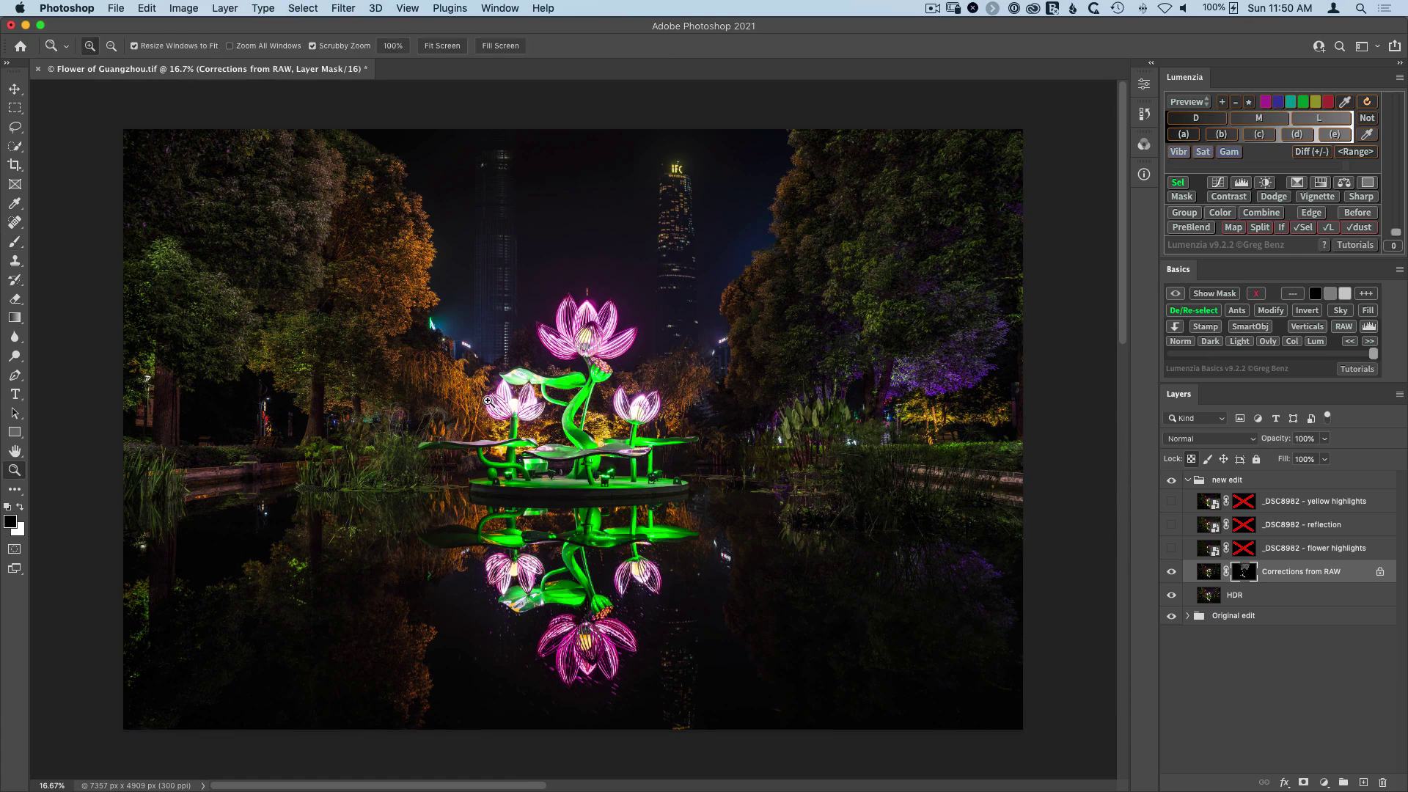
{"action": "left_click_drag", "start_coordinate": [526, 414], "coordinate": [728, 551]}
{"action": "left_click", "coordinate": [1172, 548]}
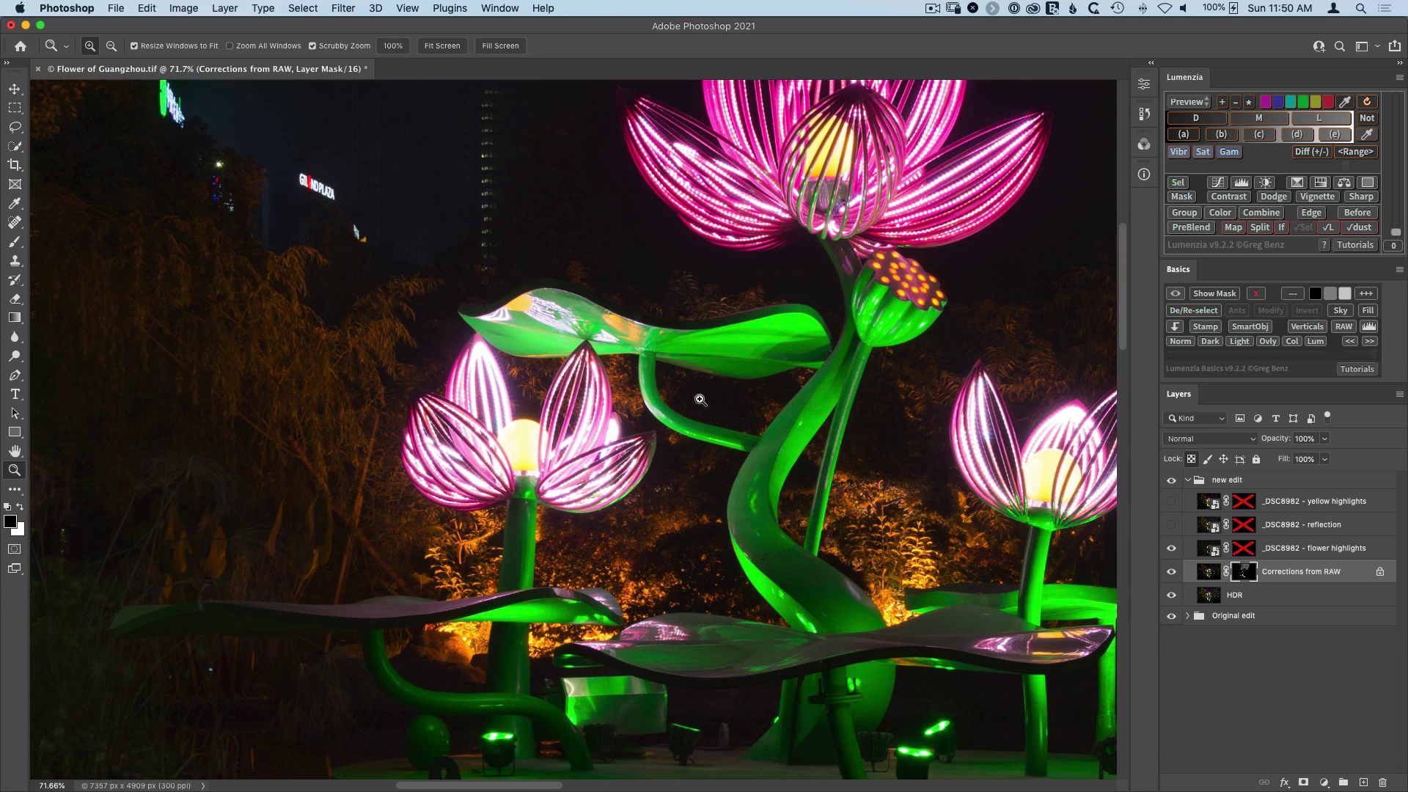
{"action": "left_click", "coordinate": [1318, 119]}
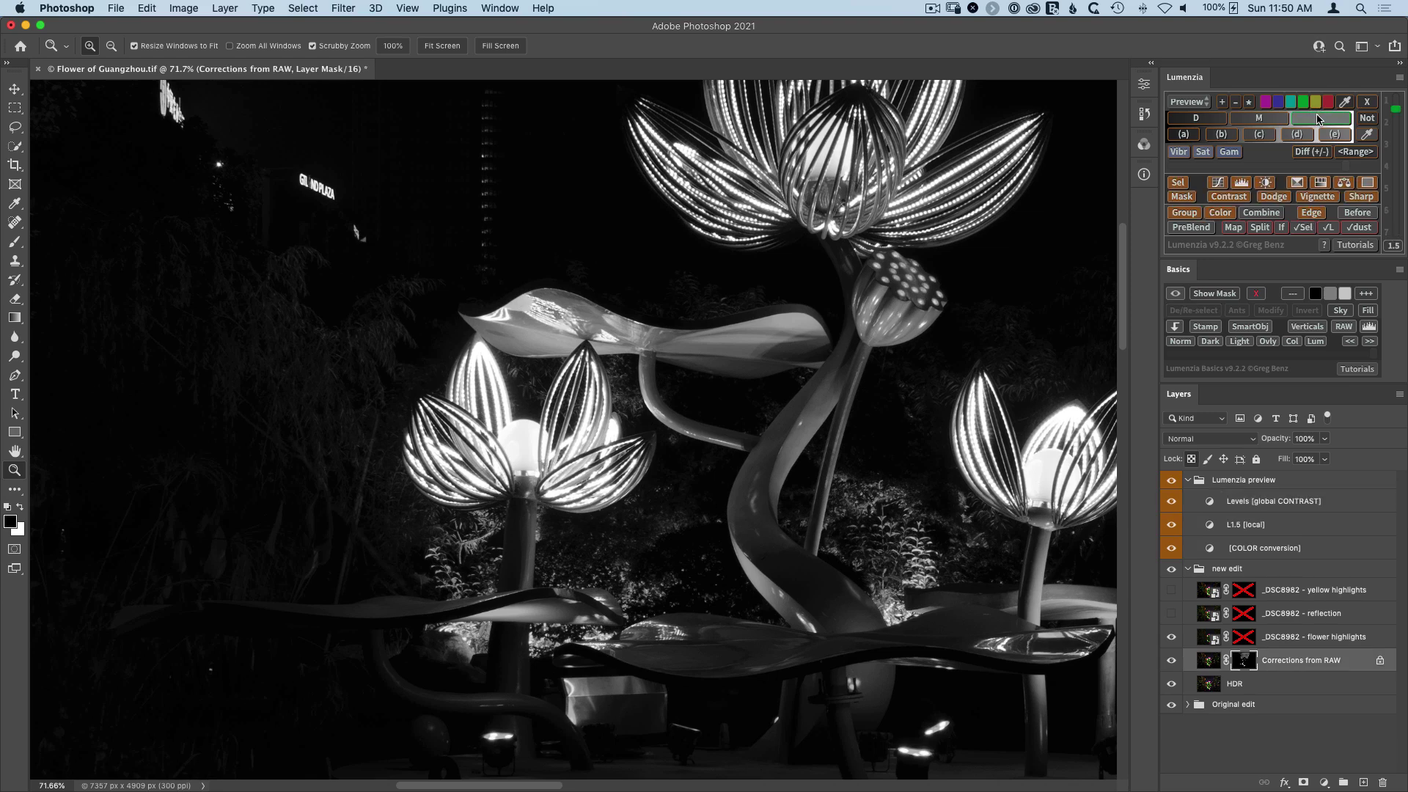
{"action": "left_click", "coordinate": [1181, 183]}
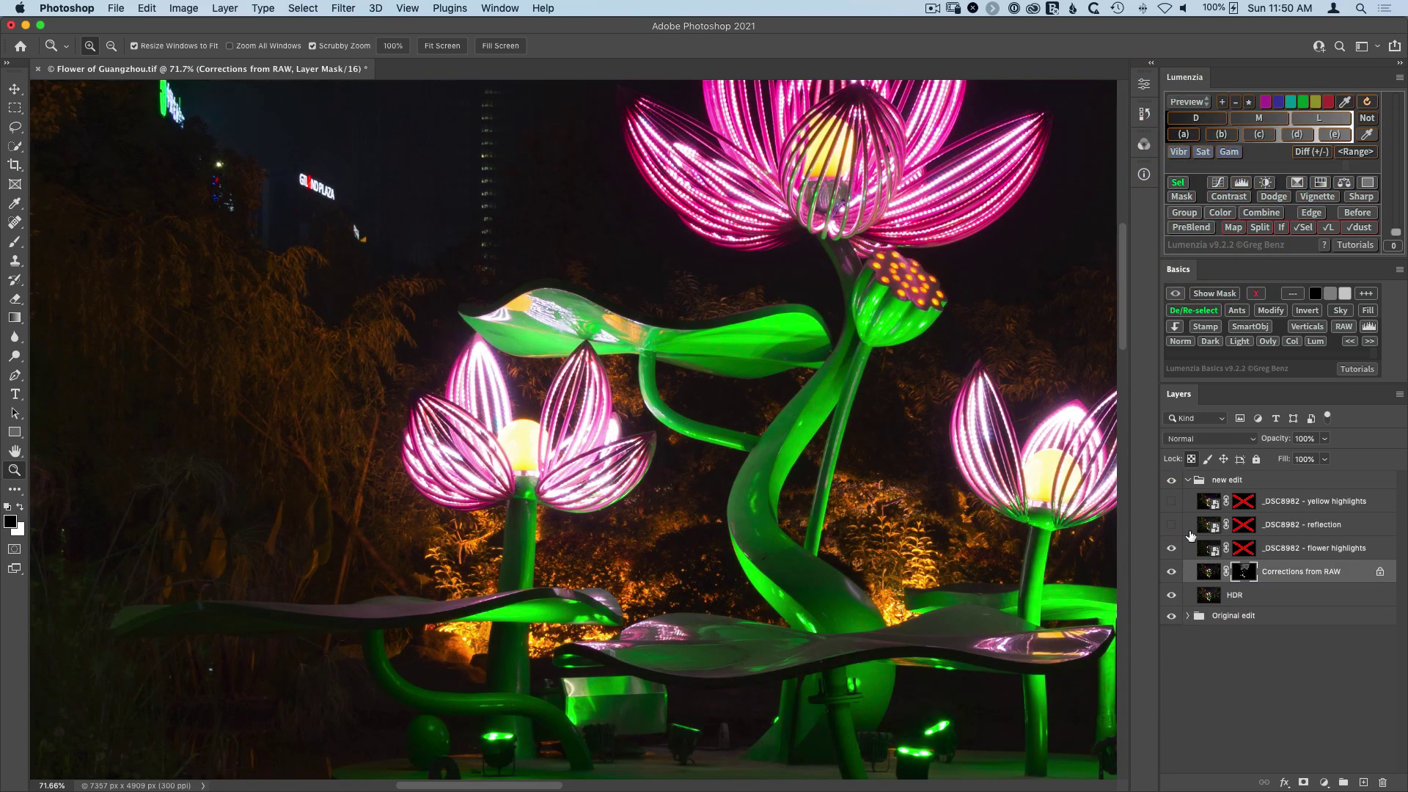
Step: Enable the layer mask of _DSC8982 - flower highlights and set up a white brush at size 175
{"action": "left_click", "coordinate": [1239, 555], "text": "shift"}
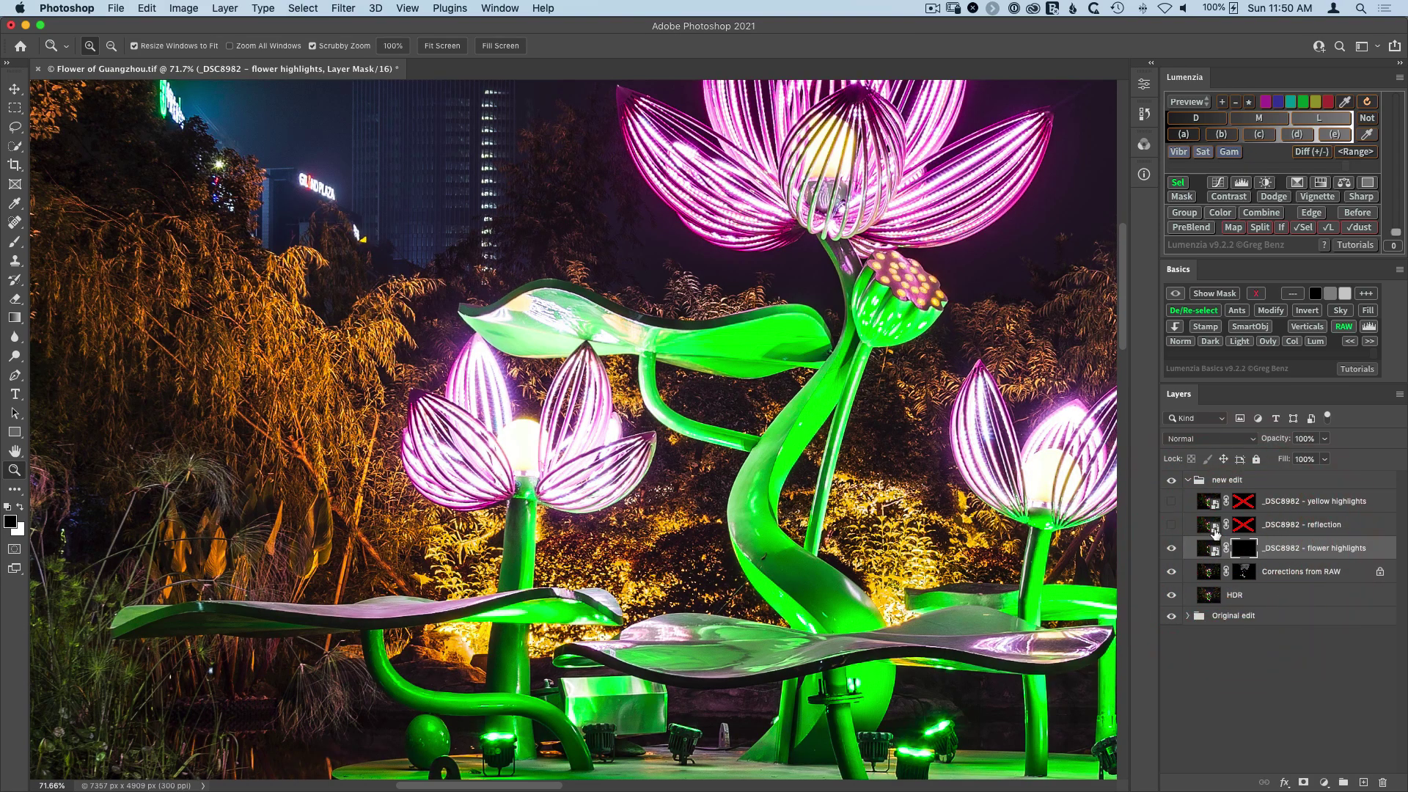
{"action": "key", "text": "b"}
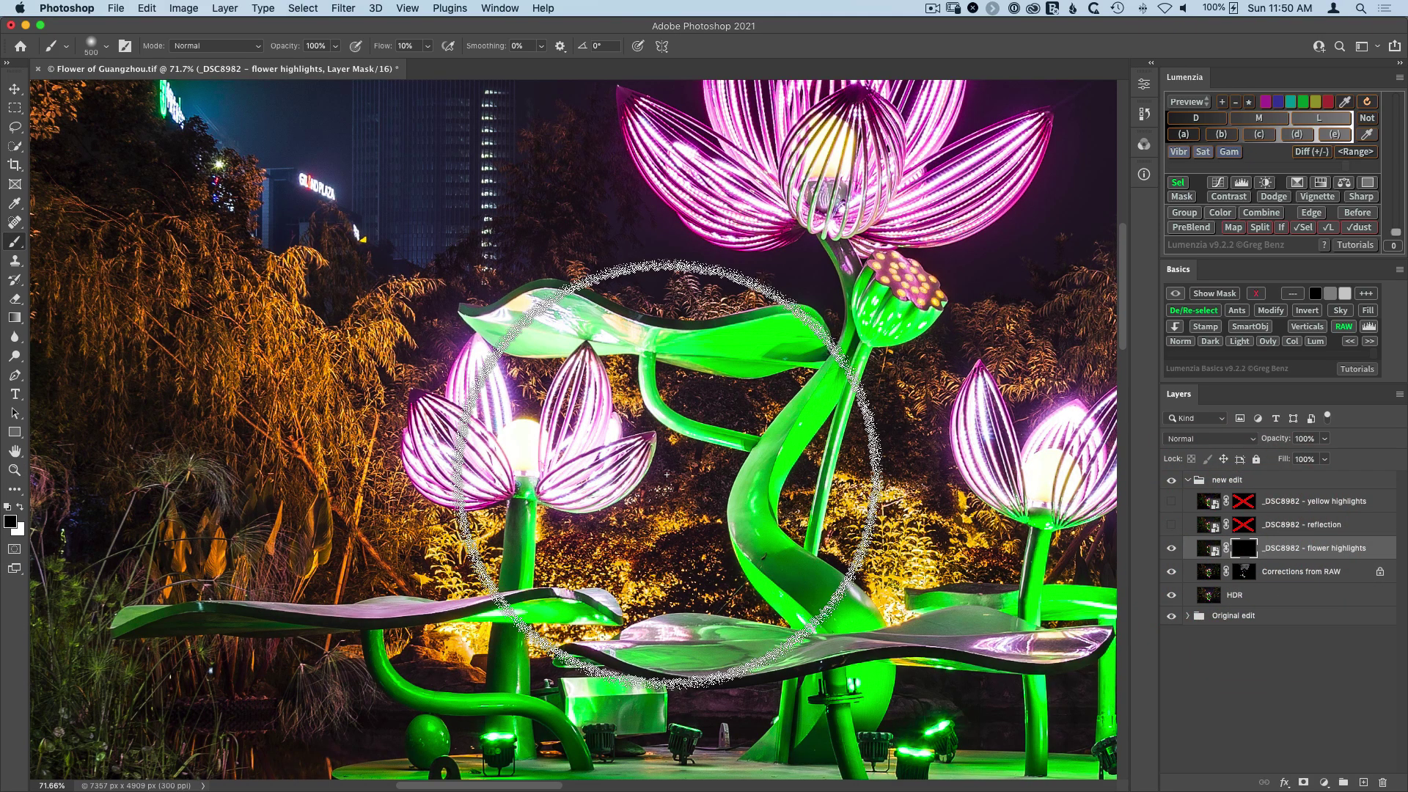
{"action": "key", "text": "x"}
{"action": "key", "text": "bracketleft"}
{"action": "key", "text": "bracketleft"}
{"action": "key", "text": "bracketleft"}
{"action": "key", "text": "bracketleft"}
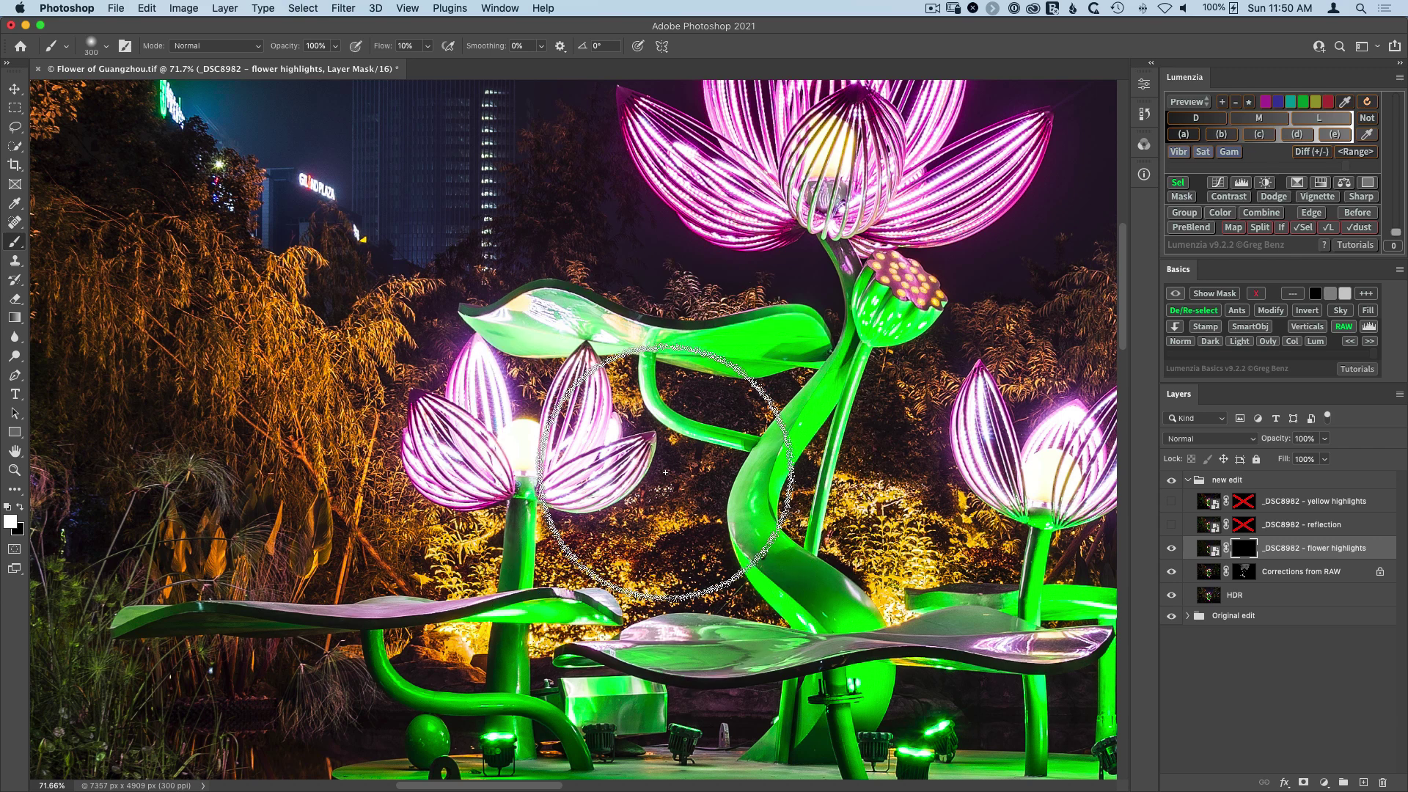
{"action": "key", "text": "bracketleft"}
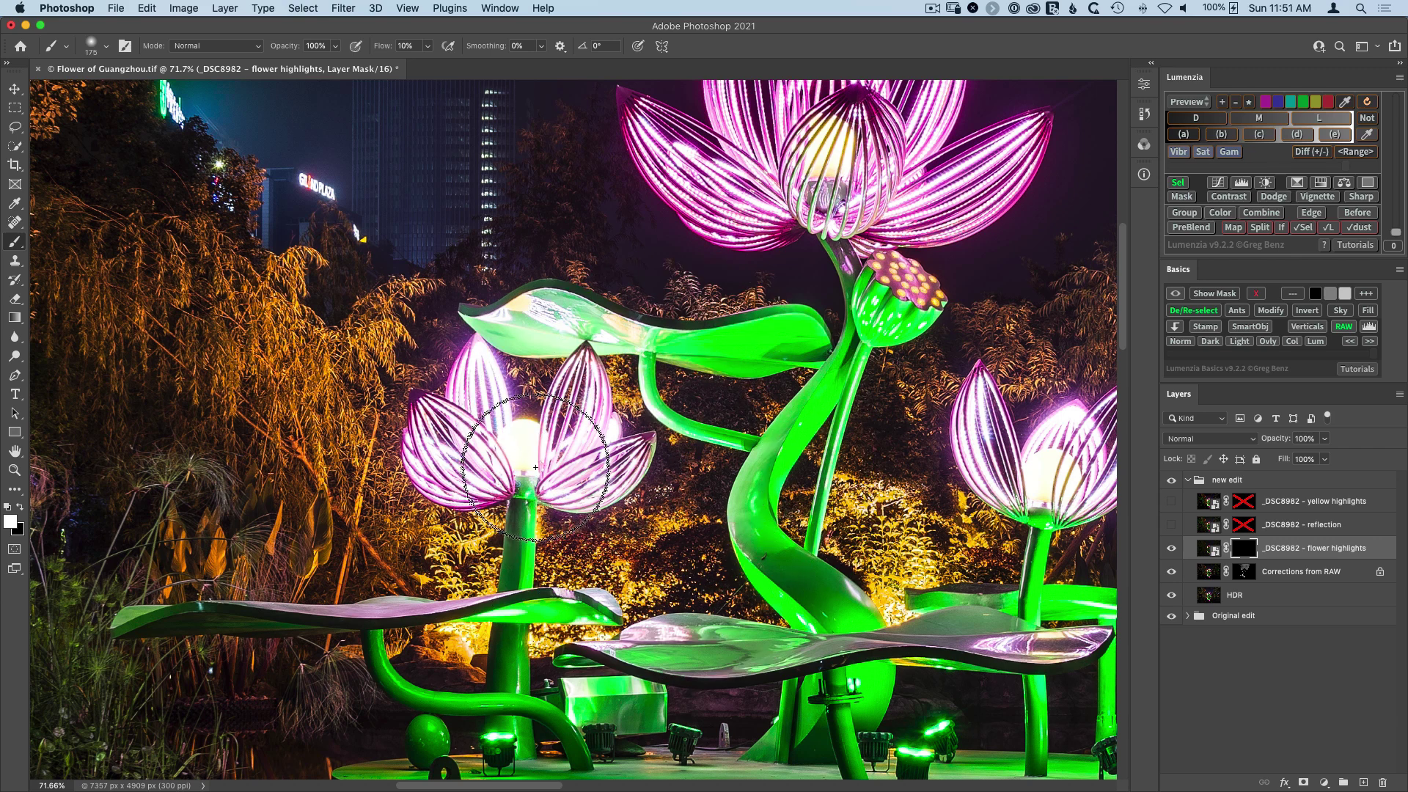
Step: Paint the left flower's bright center and petals into the flower highlights mask, reduce the brush to 125, and compare with the mask disabled
{"action": "mouse_move", "coordinate": [522, 400]}
{"action": "left_mouse_down"}
{"action": "mouse_move", "coordinate": [491, 462]}
{"action": "mouse_move", "coordinate": [528, 440]}
{"action": "mouse_move", "coordinate": [549, 386]}
{"action": "mouse_move", "coordinate": [470, 433]}
{"action": "mouse_move", "coordinate": [609, 455]}
{"action": "mouse_move", "coordinate": [578, 466]}
{"action": "left_mouse_up"}
{"action": "key", "text": "bracketleft"}
{"action": "key", "text": "bracketleft"}
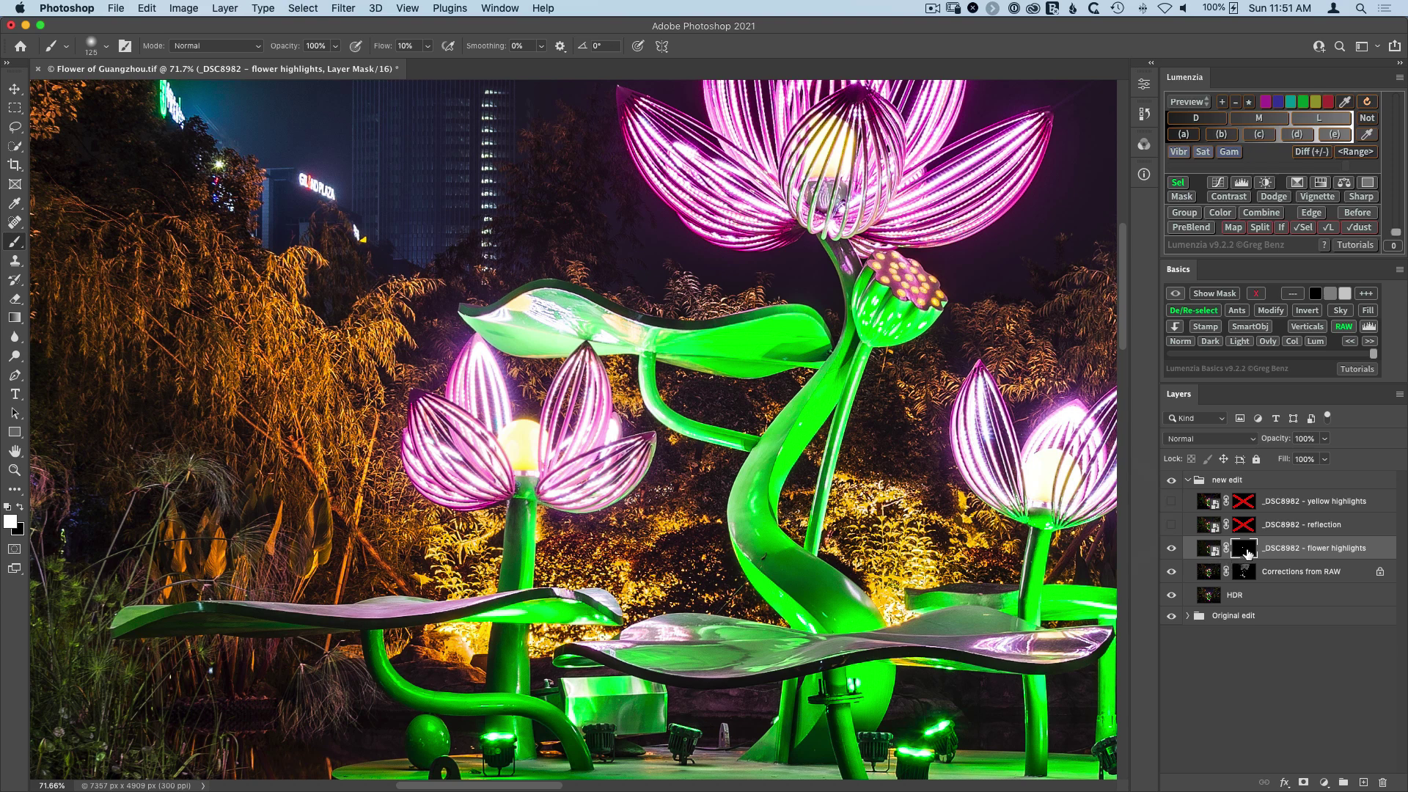
{"action": "left_click", "coordinate": [1249, 554], "text": "shift"}
{"action": "left_click", "coordinate": [1246, 555], "text": "shift"}
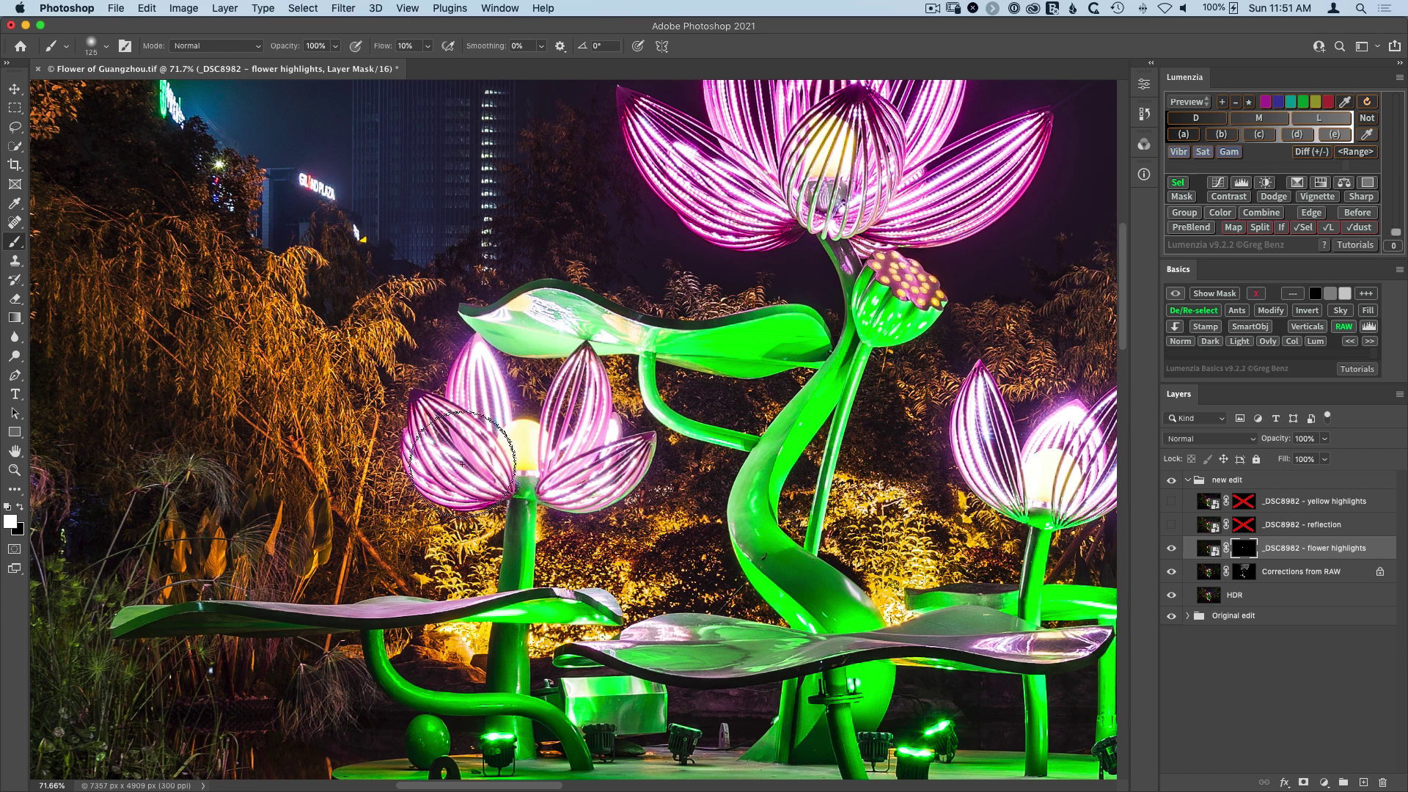
Step: Paint the right flower and the left flower's petals into the flower highlights mask at brush size 90, and compare the layer on and off
{"action": "left_click_drag", "start_coordinate": [772, 498], "coordinate": [339, 461]}
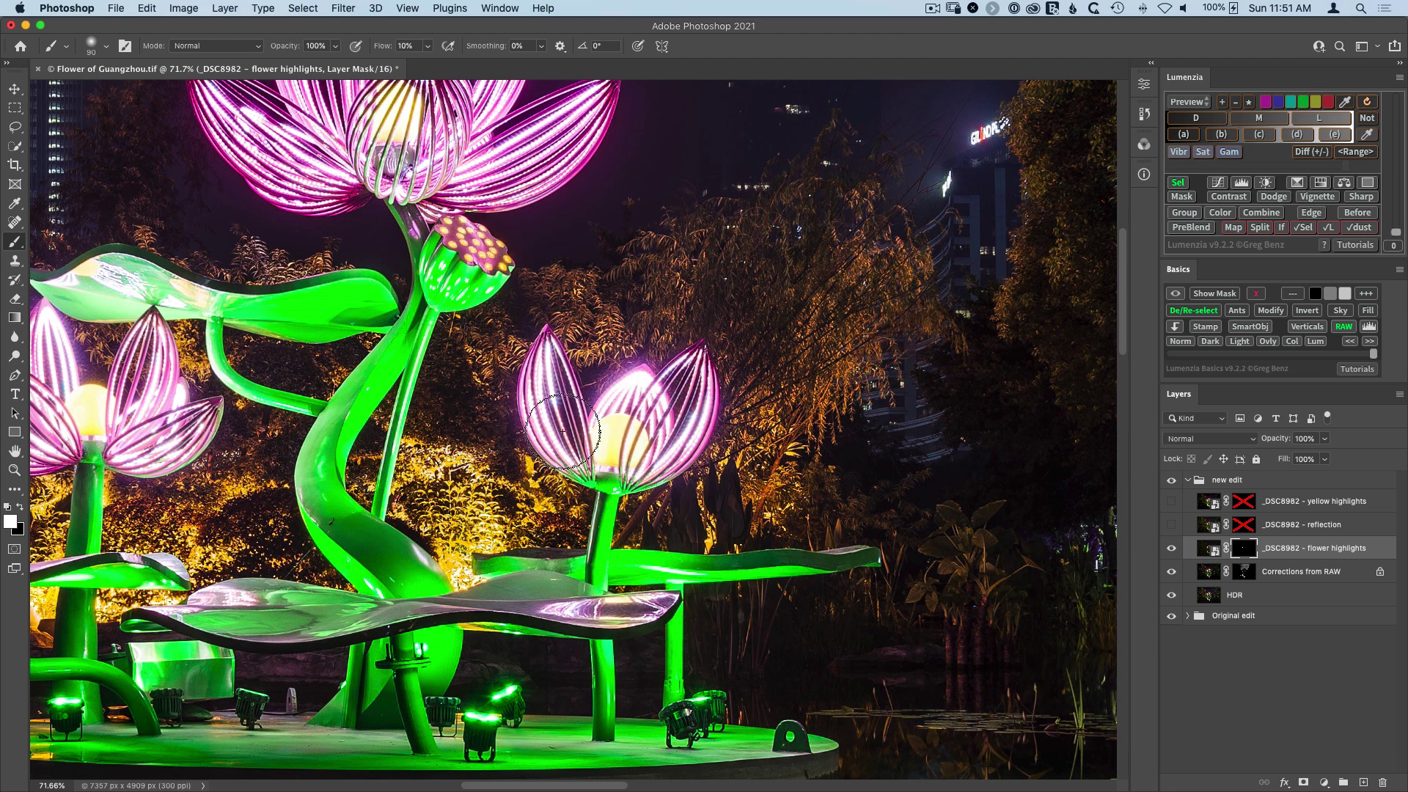
{"action": "left_click", "coordinate": [883, 480]}
{"action": "left_click_drag", "start_coordinate": [337, 425], "coordinate": [671, 432]}
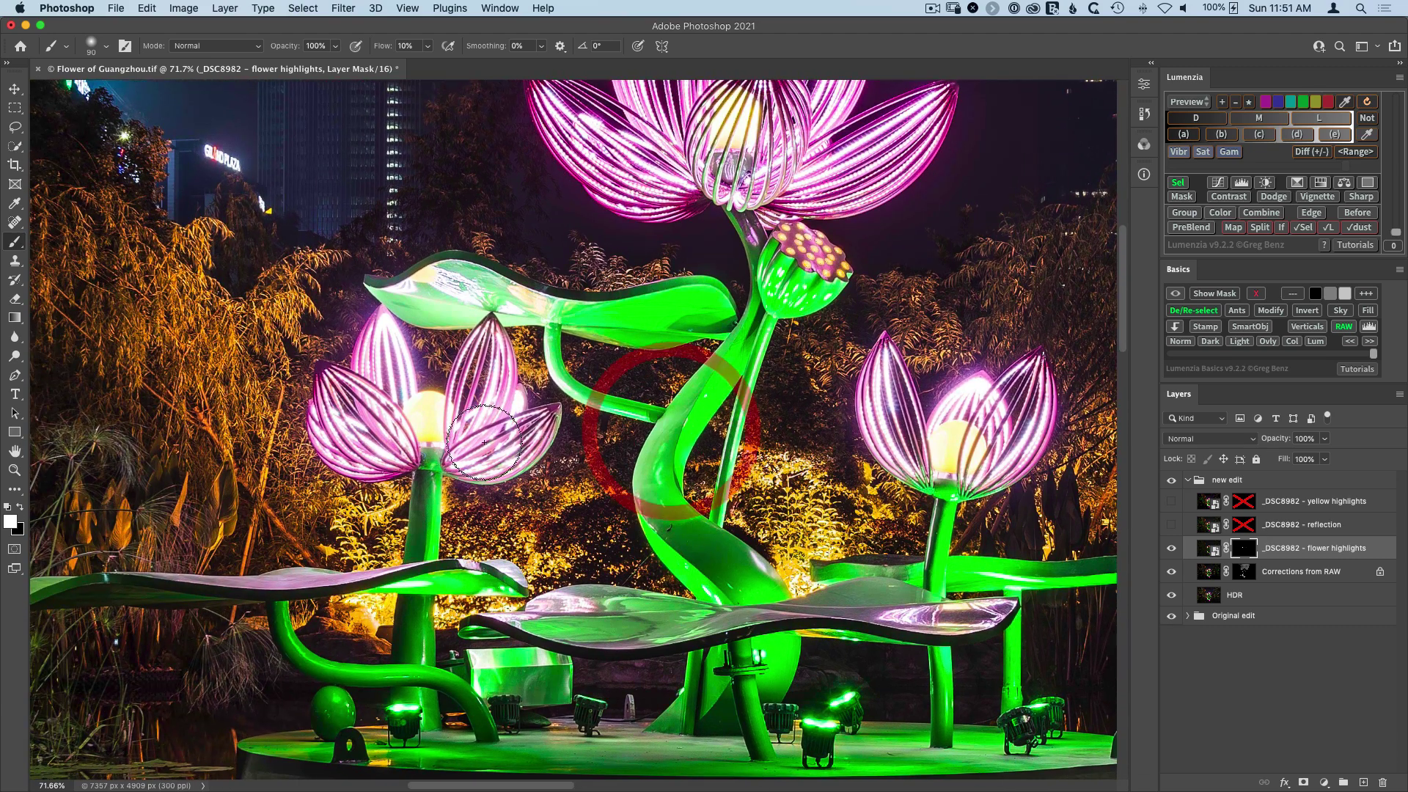
{"action": "left_click", "coordinate": [486, 429]}
{"action": "left_click_drag", "start_coordinate": [359, 429], "coordinate": [393, 422]}
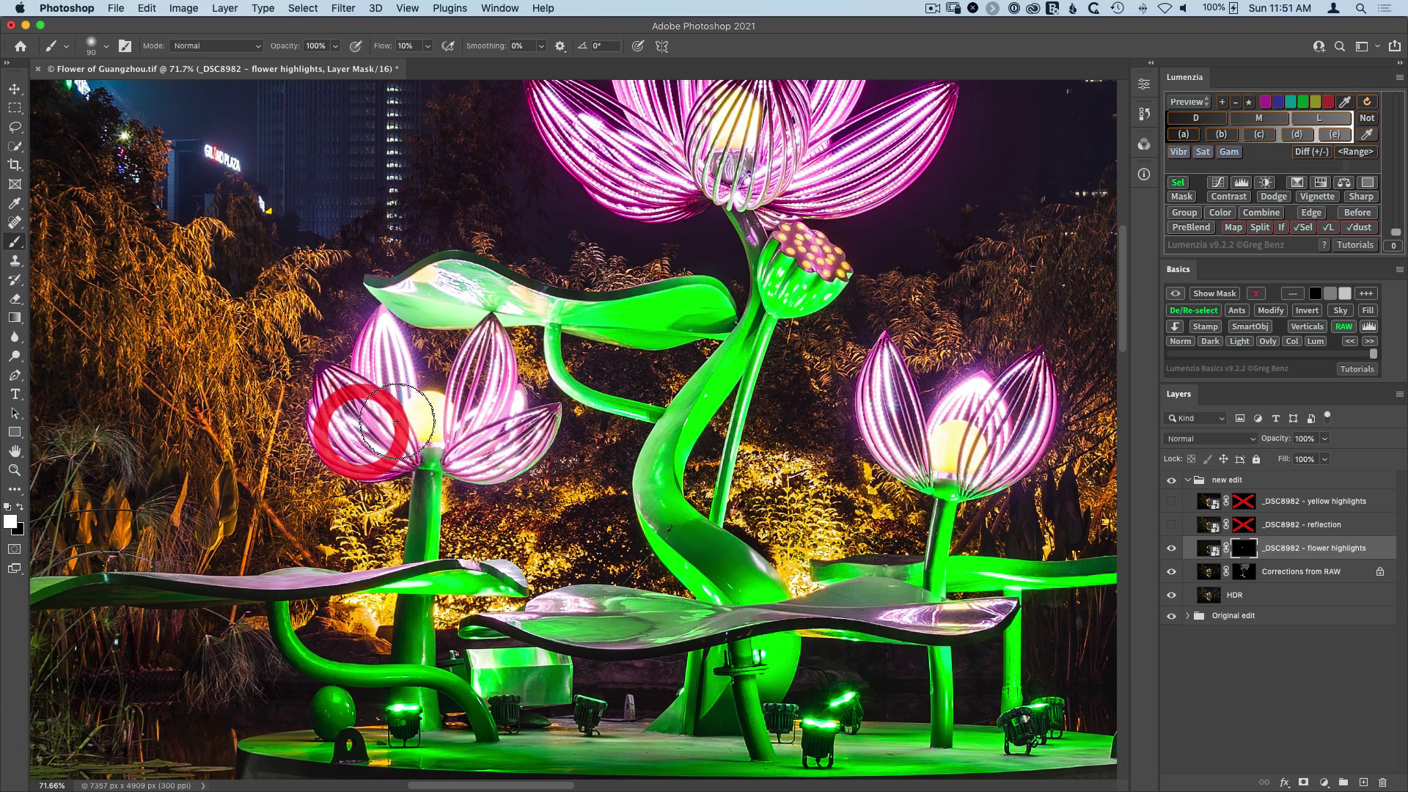
{"action": "left_click", "coordinate": [1172, 550]}
{"action": "left_click", "coordinate": [1172, 550]}
{"action": "left_click", "coordinate": [1172, 550]}
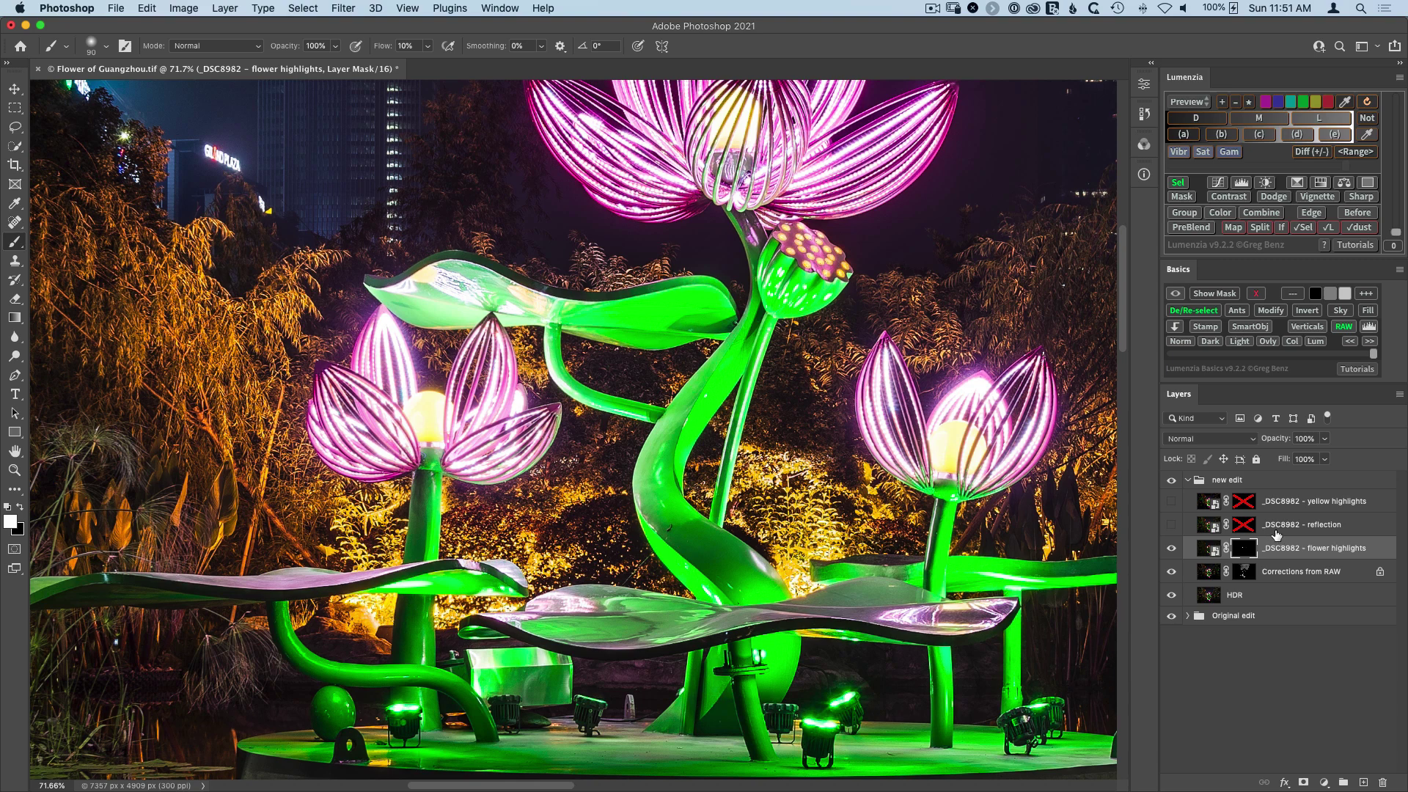
Step: Clear the luminosity selection and show the _DSC8982 - reflection layer, comparing the reflected flowers with and without it
{"action": "key", "text": "super+d"}
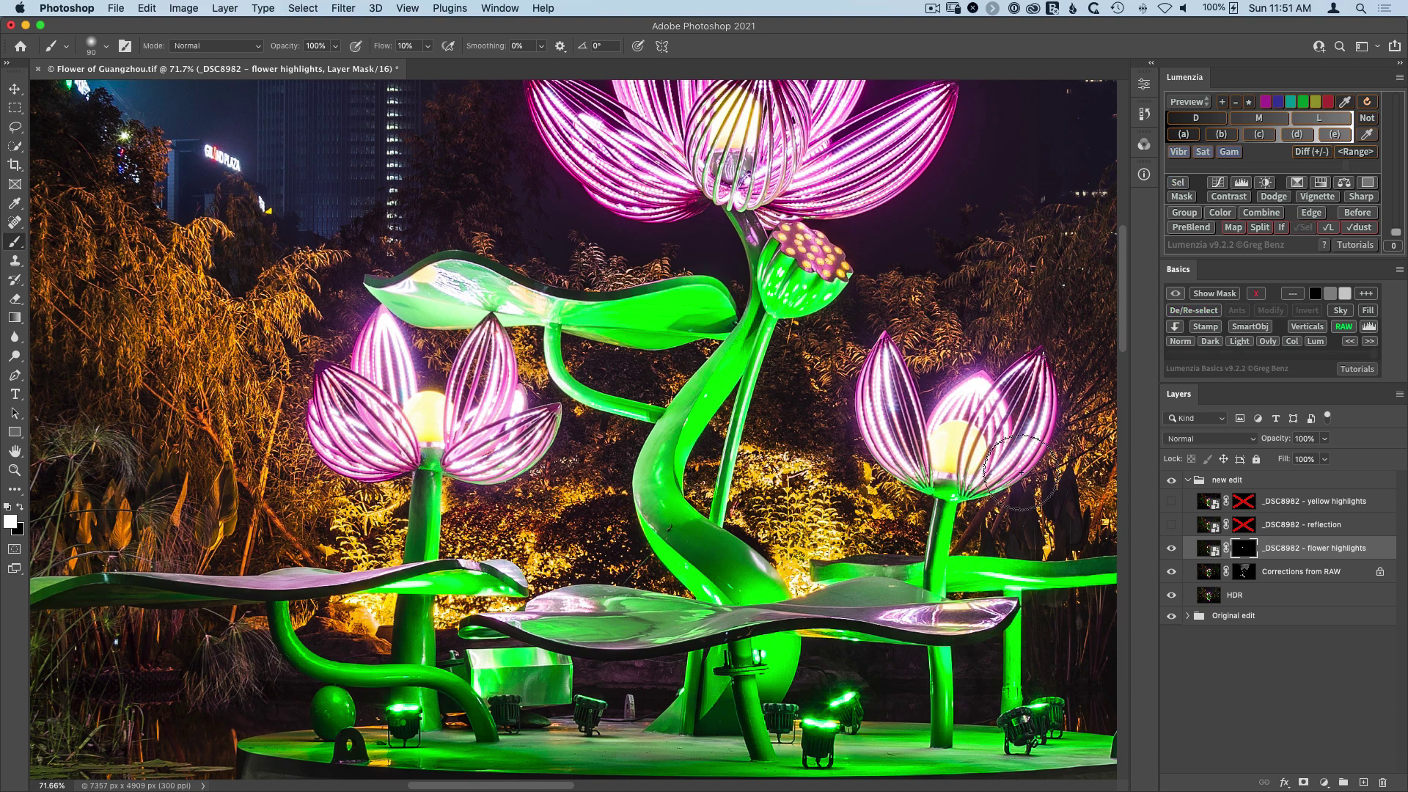
{"action": "mouse_move", "coordinate": [694, 564]}
{"action": "left_mouse_down"}
{"action": "mouse_move", "coordinate": [638, 279]}
{"action": "mouse_move", "coordinate": [582, 151]}
{"action": "mouse_move", "coordinate": [810, 373]}
{"action": "left_mouse_up"}
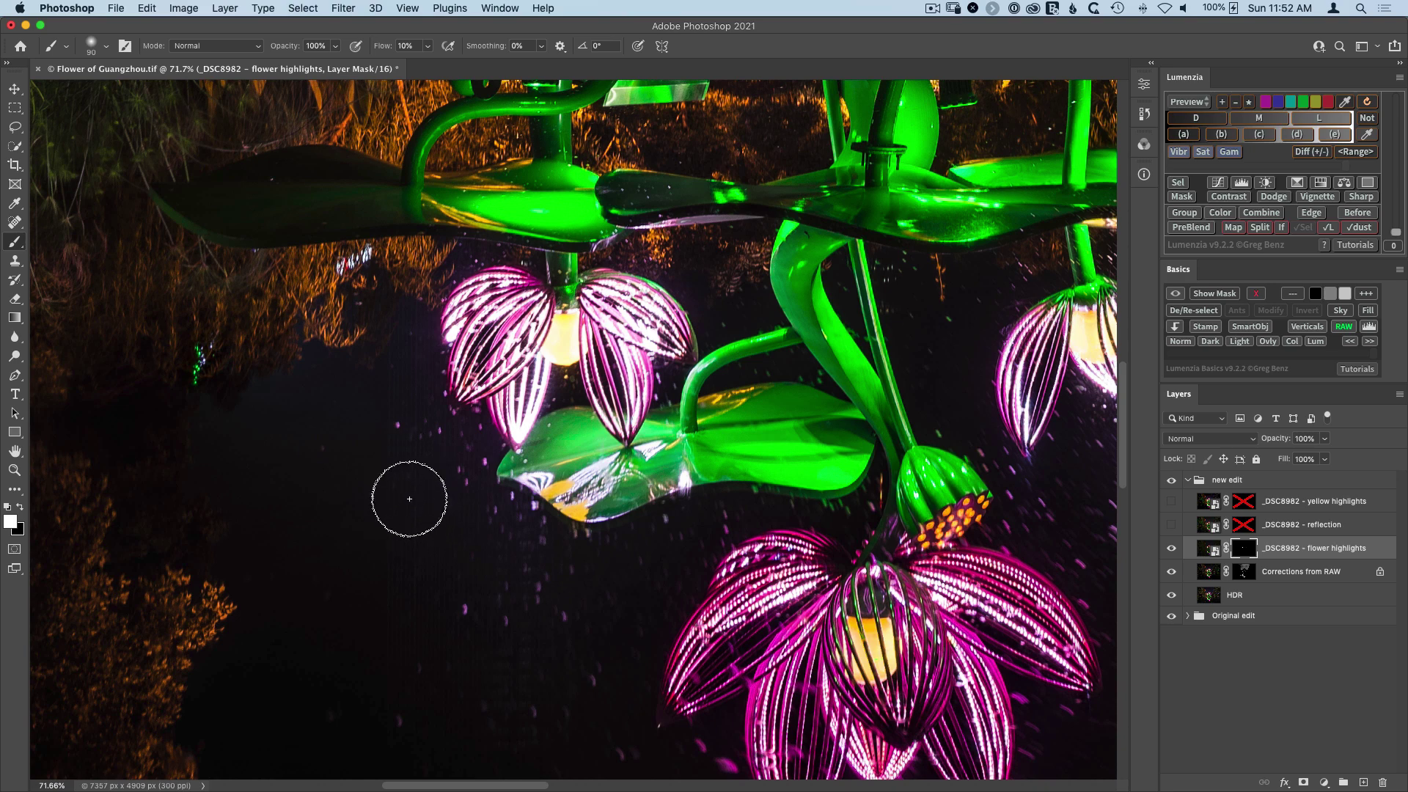
{"action": "left_click", "coordinate": [1171, 524]}
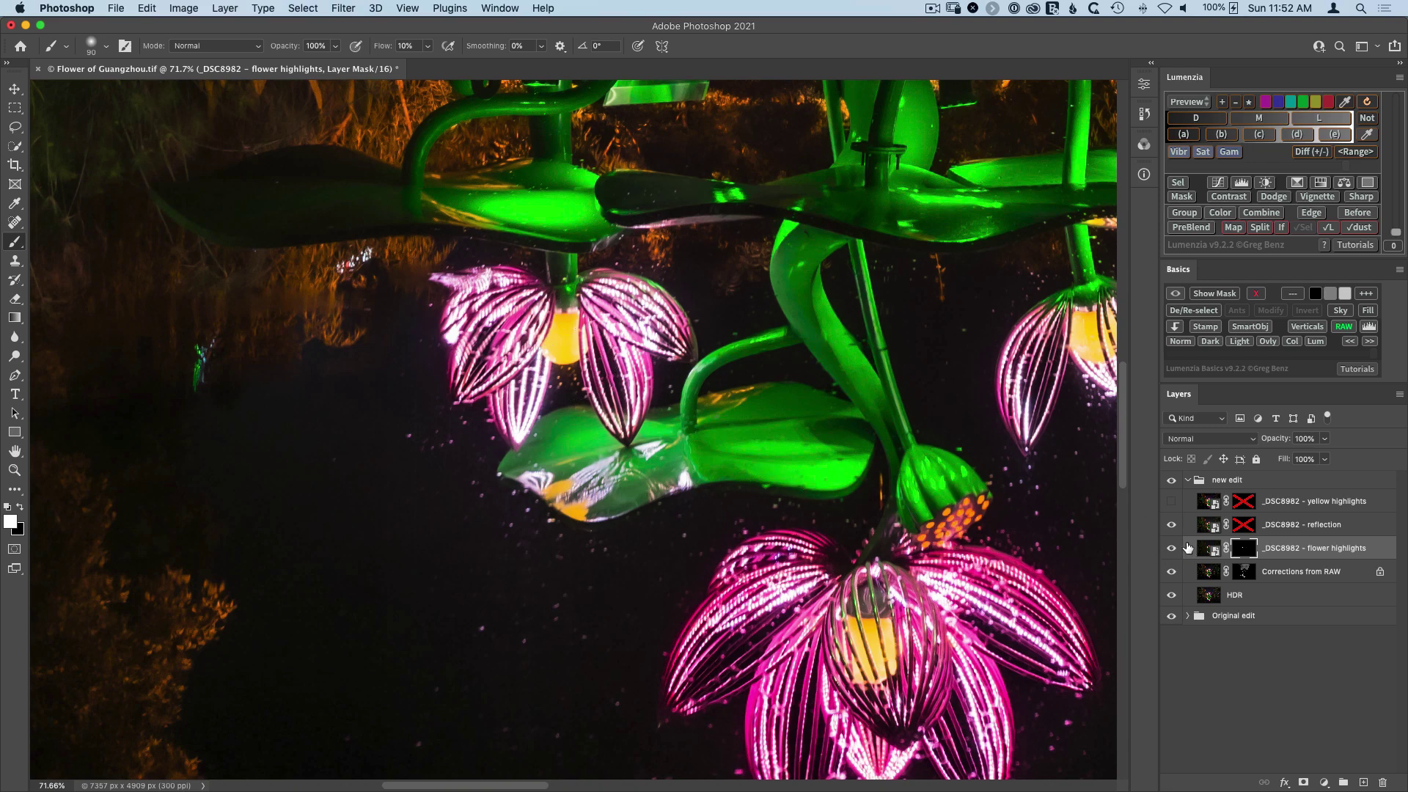
{"action": "left_click", "coordinate": [1171, 525]}
{"action": "left_click", "coordinate": [1171, 525]}
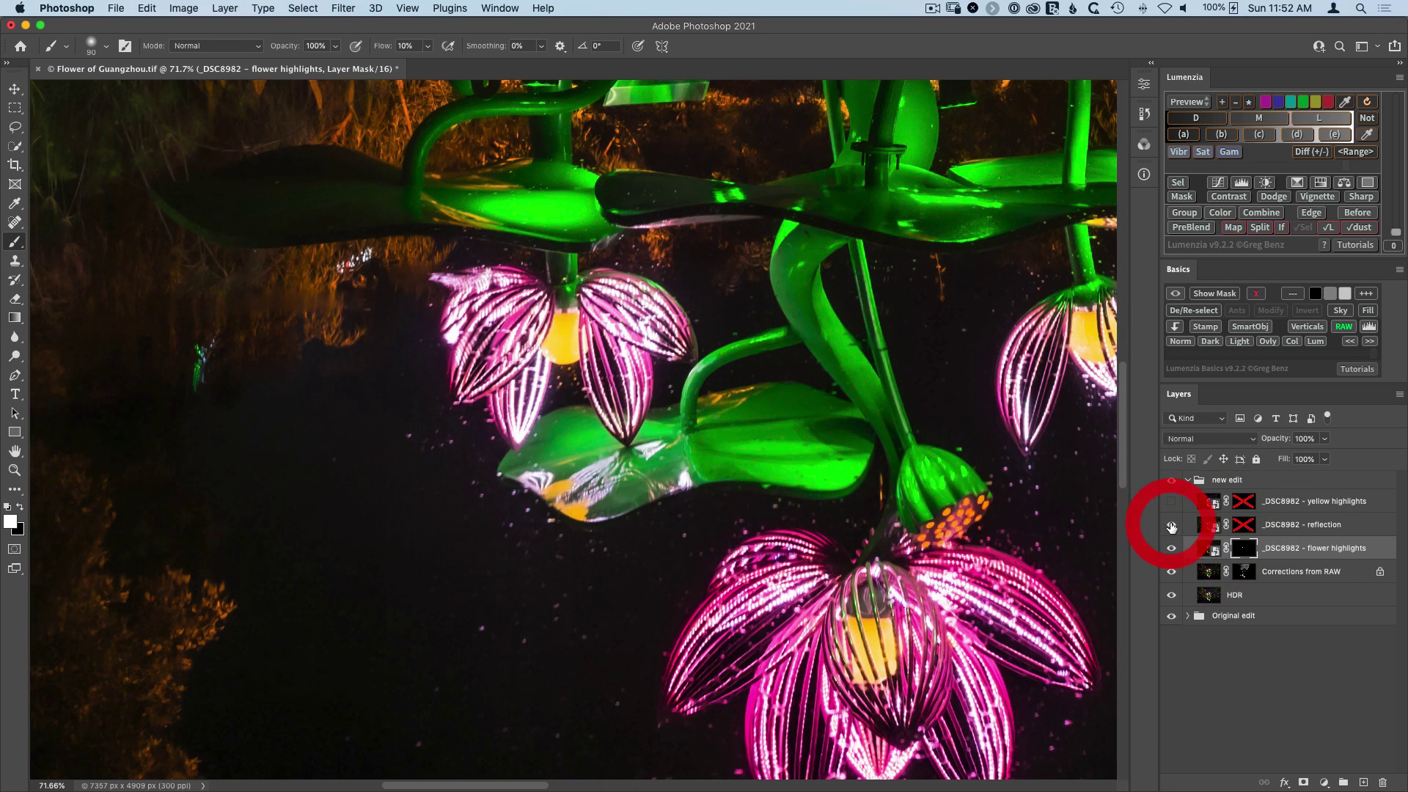
{"action": "left_click", "coordinate": [1171, 524]}
{"action": "left_click", "coordinate": [1171, 501]}
Step: Check the reflection layer's effect on the other reflected flowers, and enable the layer mask of _DSC8982 - reflection
{"action": "left_click_drag", "start_coordinate": [684, 400], "coordinate": [553, 394]}
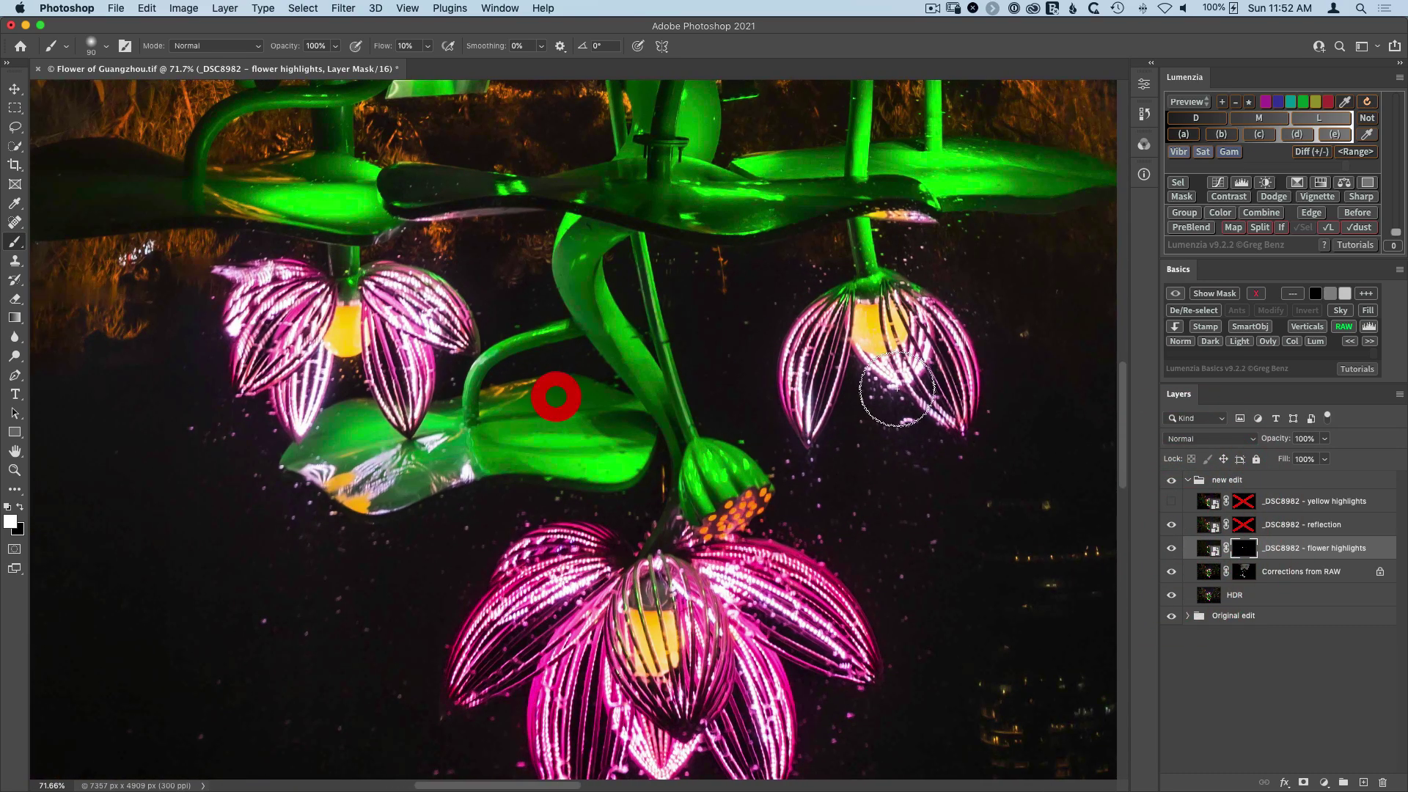
{"action": "left_click", "coordinate": [1171, 525]}
{"action": "left_click", "coordinate": [1172, 525]}
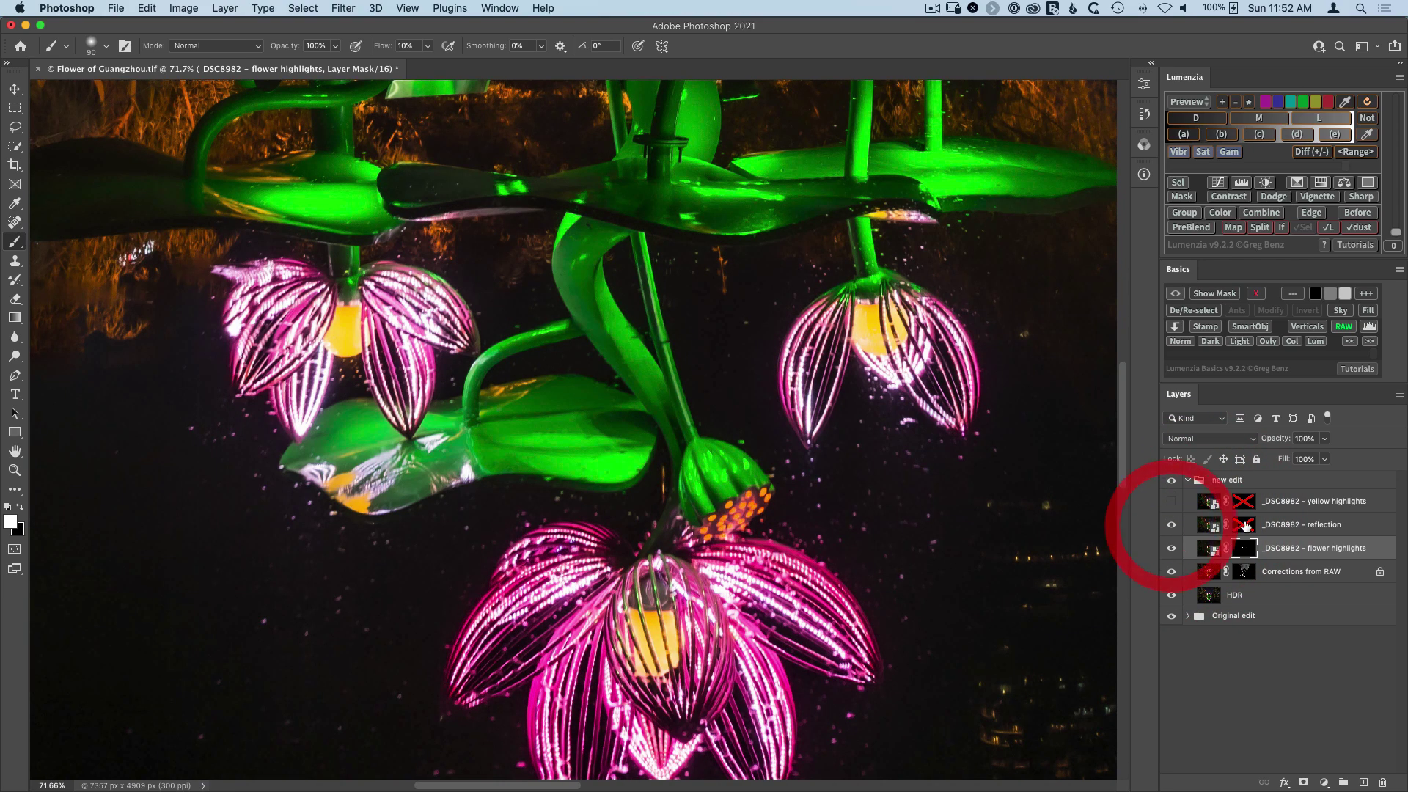
{"action": "left_click", "coordinate": [1243, 526], "text": "shift"}
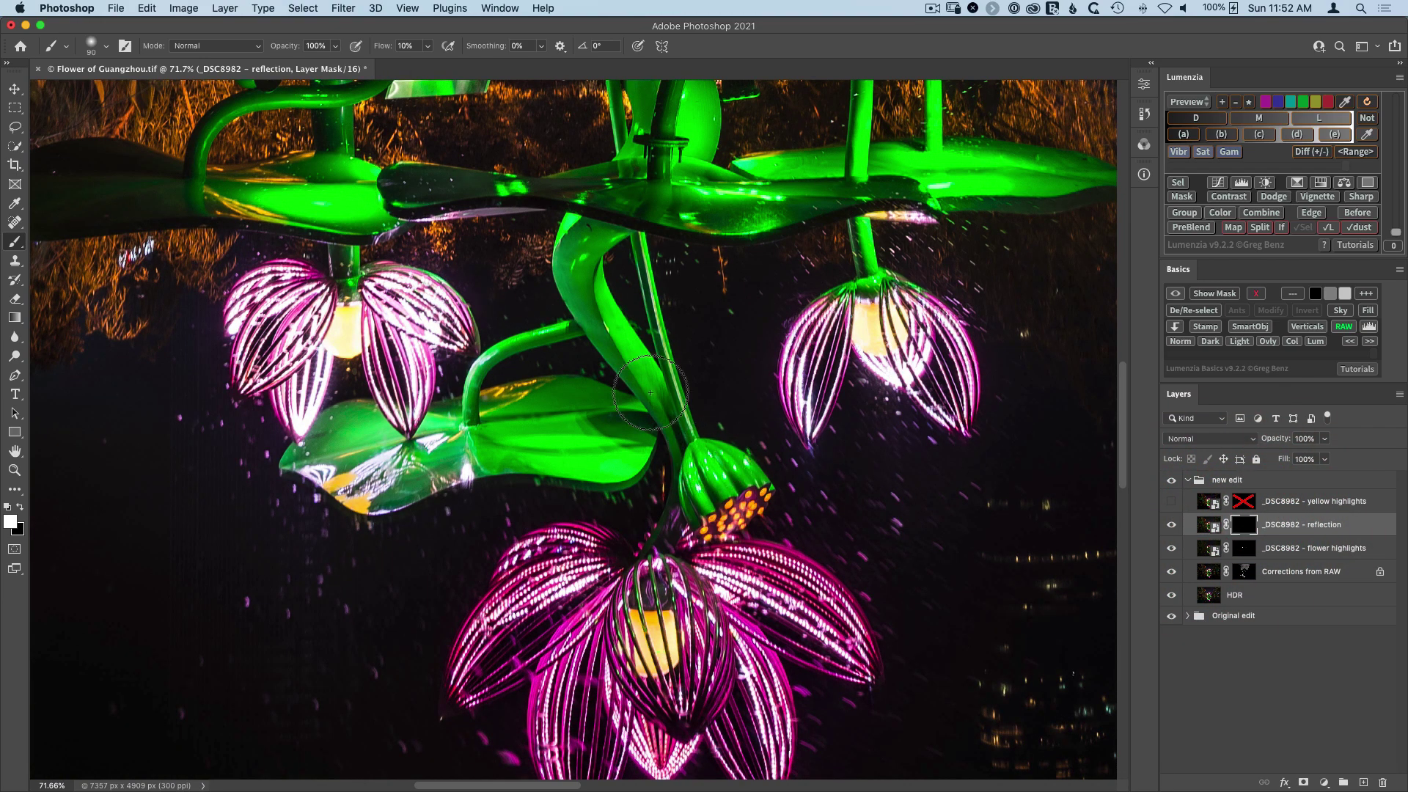
Step: Paint the dark water around the left reflected flower into the reflection layer's mask, and enlarge the brush to 200
{"action": "scroll", "coordinate": [632, 429], "scroll_direction": "left", "scroll_amount": 5}
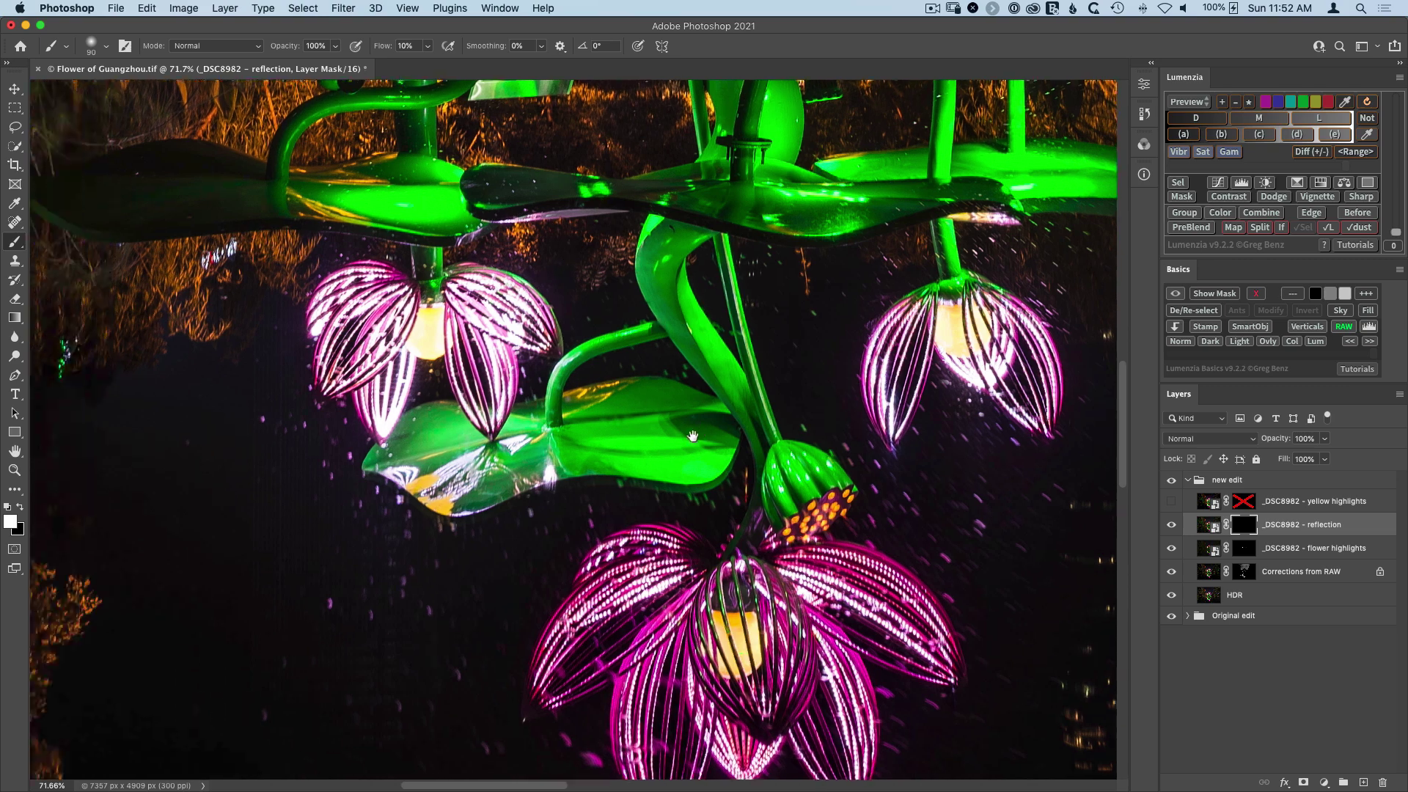
{"action": "left_click", "coordinate": [707, 430]}
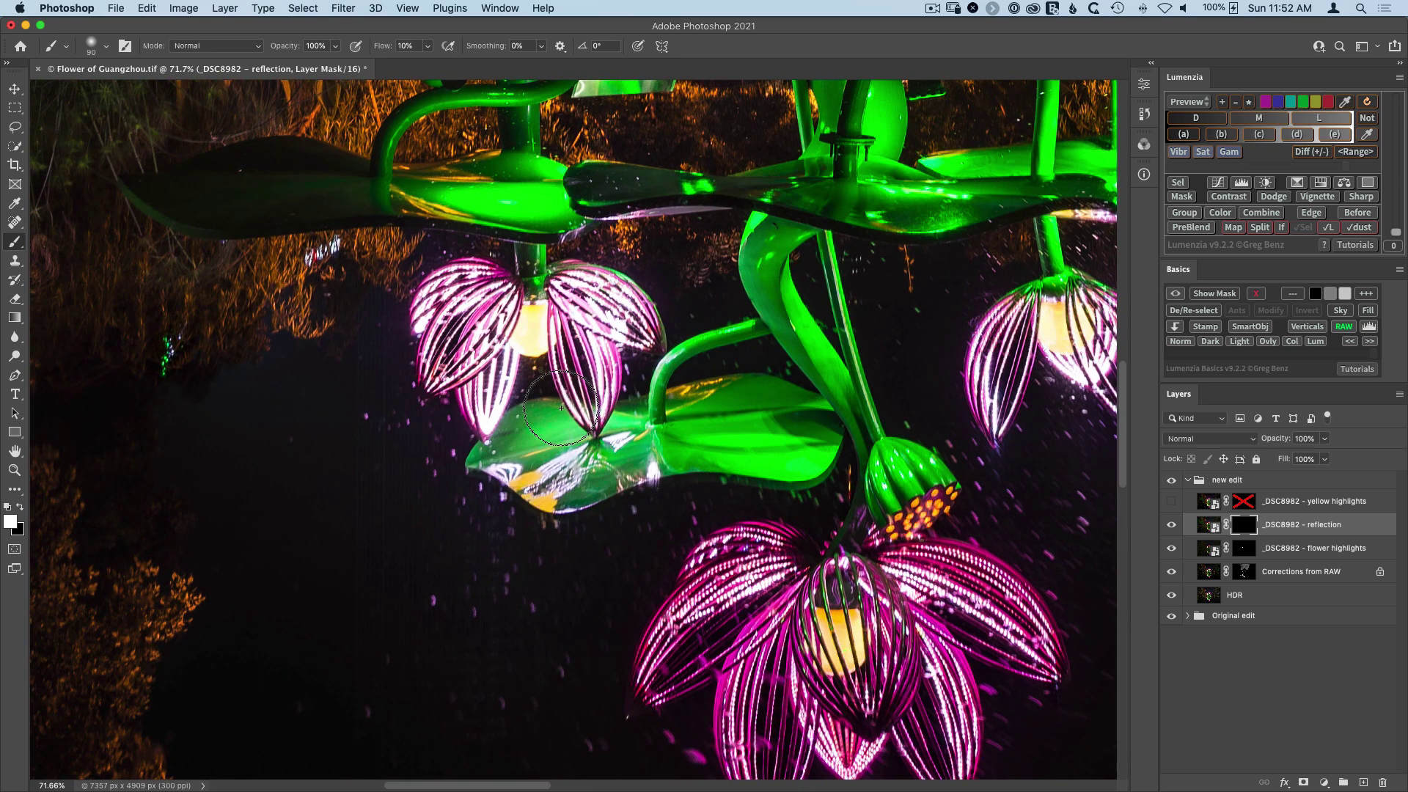
{"action": "left_click", "coordinate": [387, 362]}
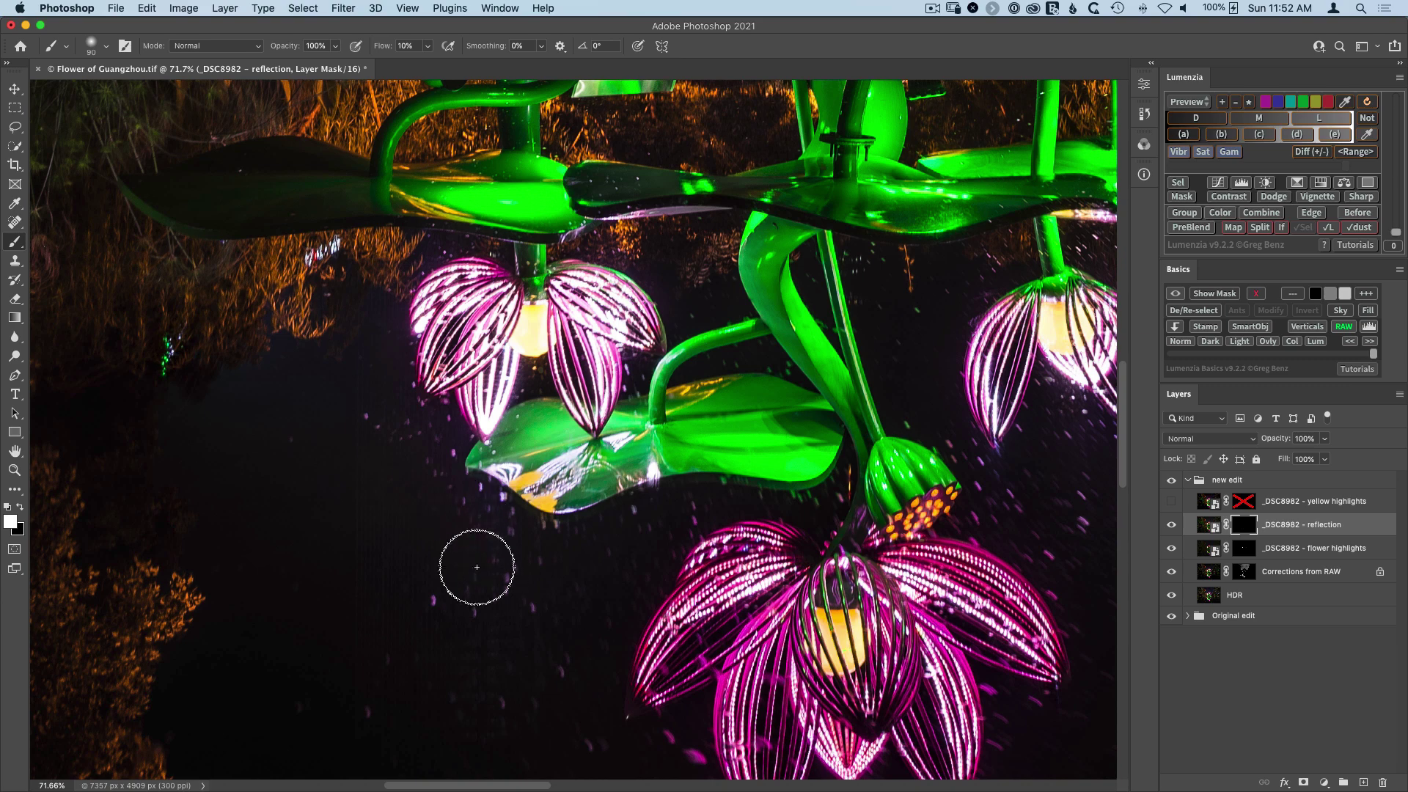
{"action": "left_click", "coordinate": [396, 457]}
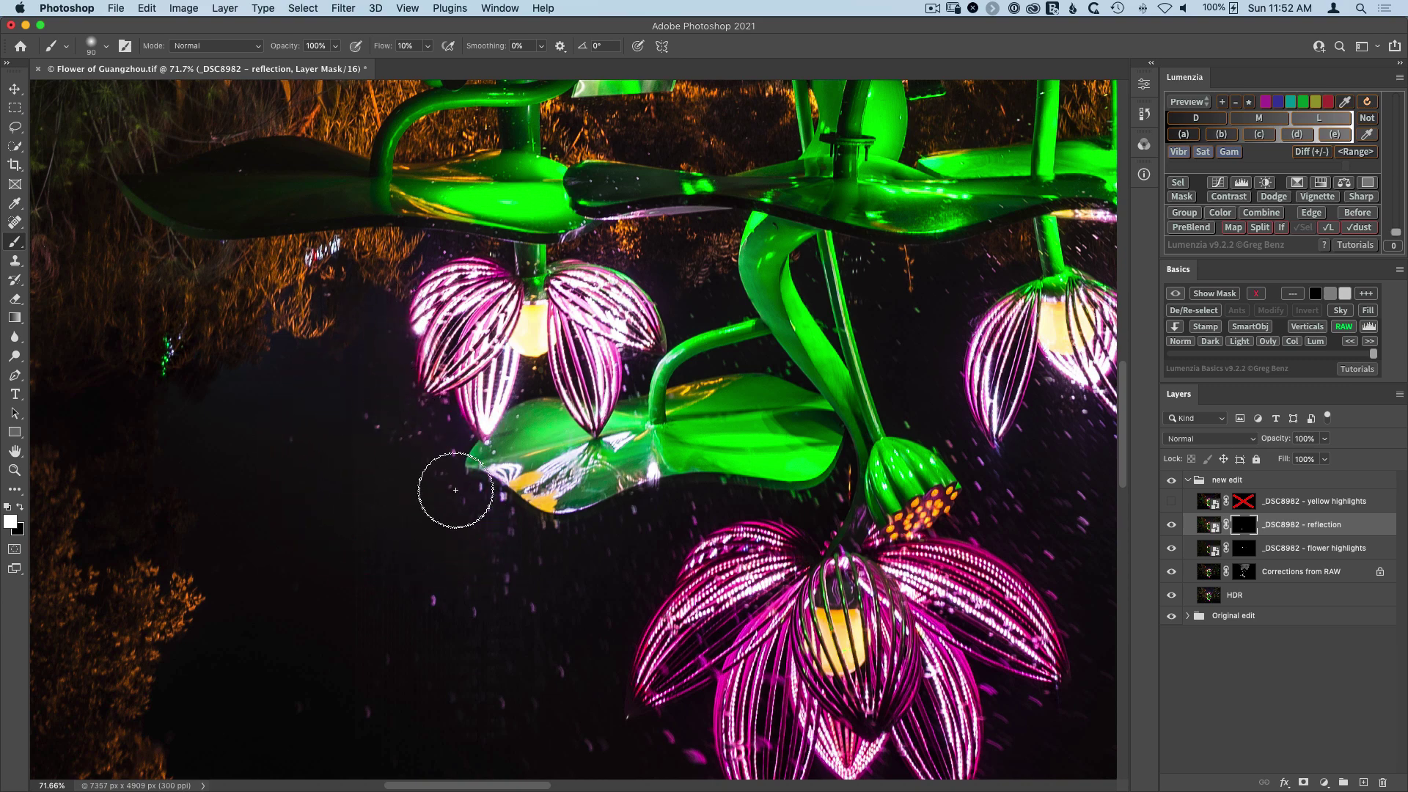
{"action": "left_click", "coordinate": [507, 410]}
{"action": "key", "text": "bracketright"}
{"action": "key", "text": "bracketright"}
{"action": "key", "text": "bracketright"}
{"action": "key", "text": "bracketright"}
{"action": "key", "text": "bracketright"}
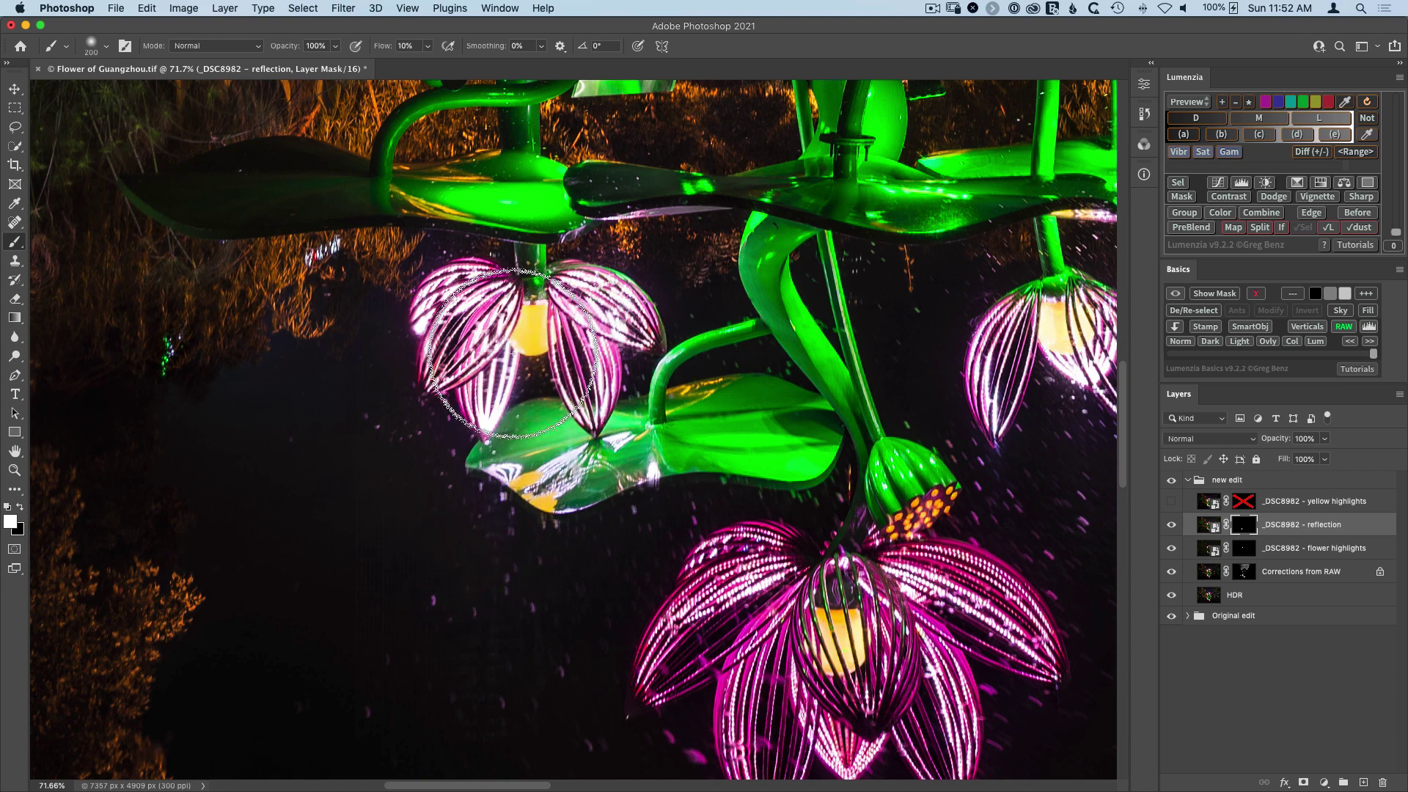
Step: Paint the upper petals of the left reflected flower into the reflection mask, reducing the brush to 60
{"action": "key", "text": "bracketleft"}
{"action": "key", "text": "bracketleft"}
{"action": "key", "text": "bracketleft"}
{"action": "key", "text": "bracketleft"}
{"action": "key", "text": "bracketleft"}
{"action": "key", "text": "bracketleft"}
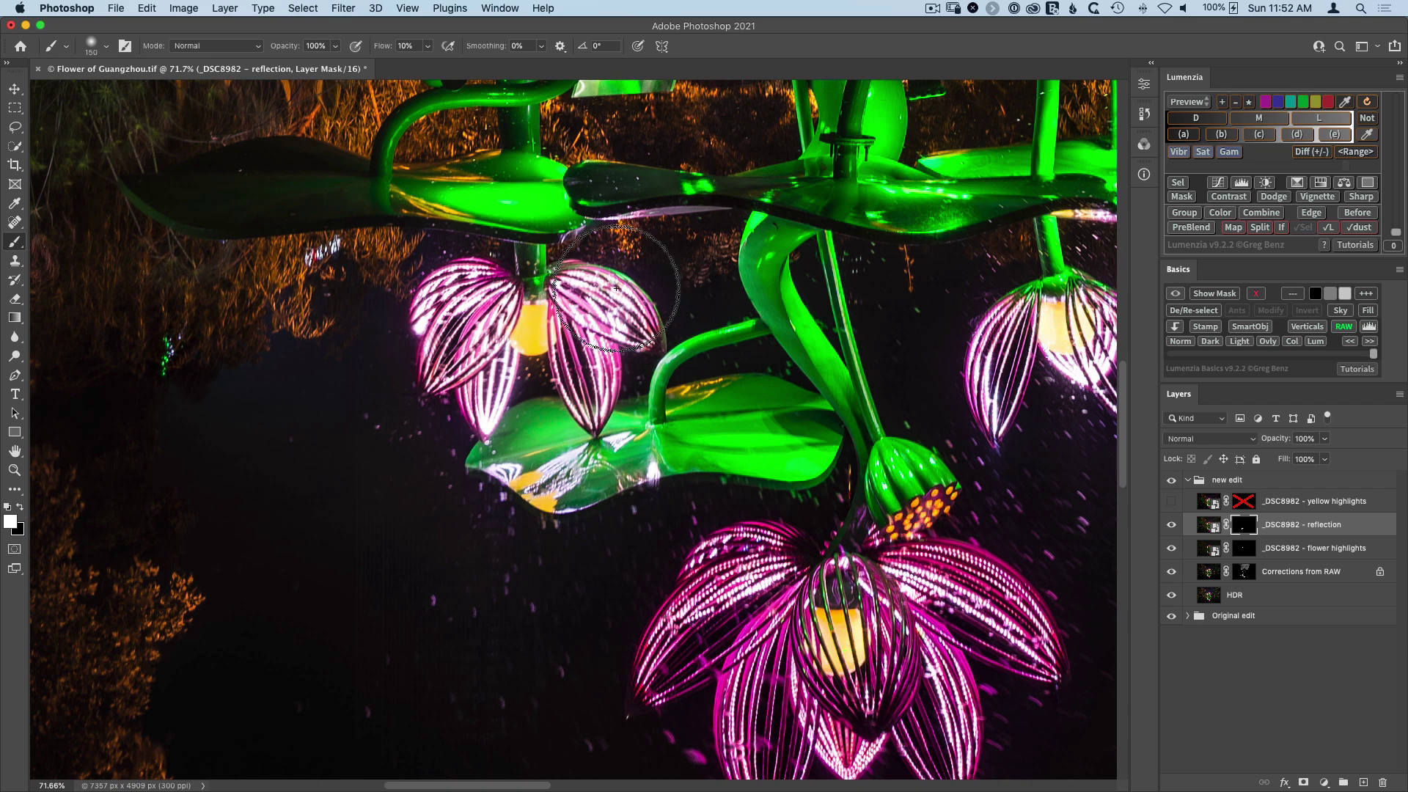
{"action": "left_click_drag", "start_coordinate": [595, 265], "coordinate": [597, 267]}
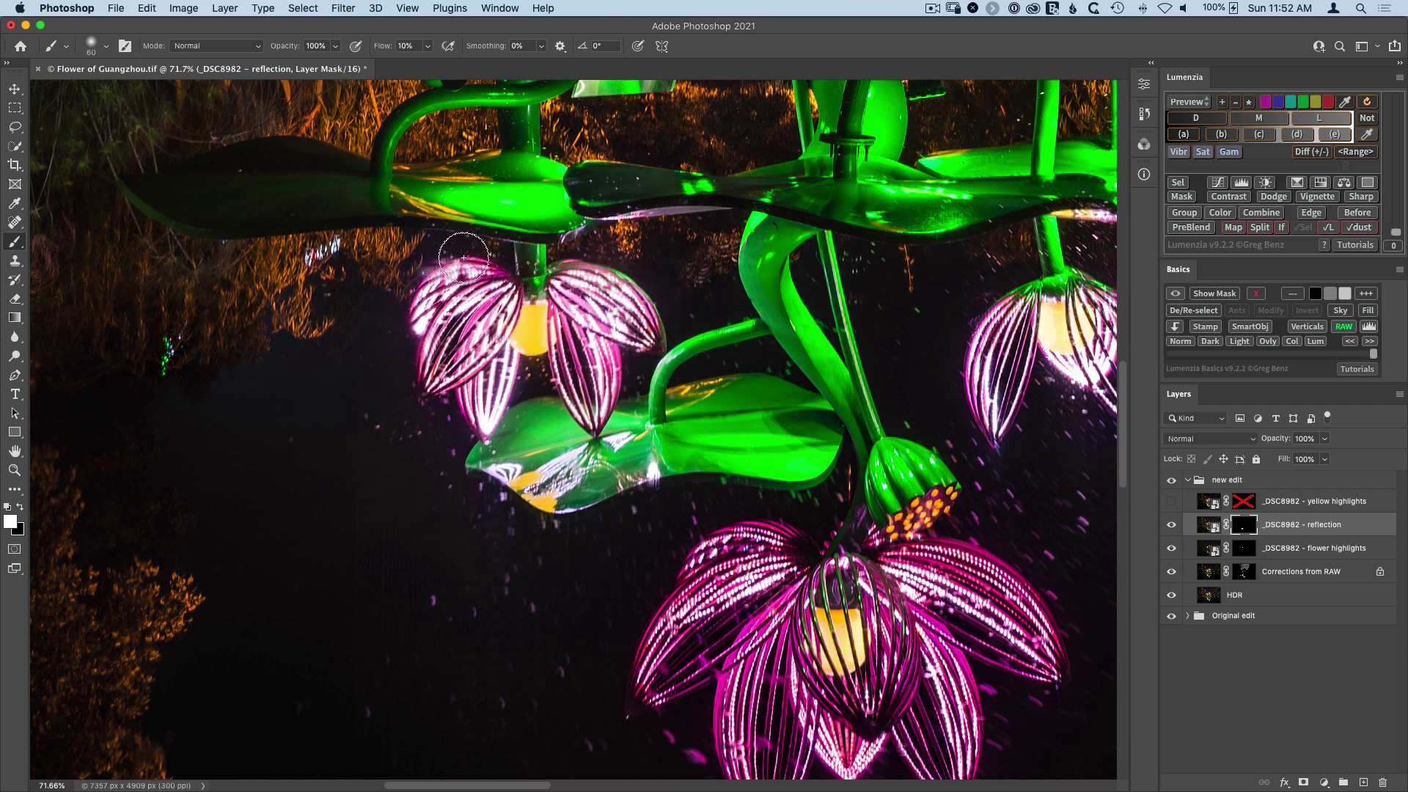
{"action": "left_click_drag", "start_coordinate": [476, 271], "coordinate": [472, 267]}
{"action": "left_click_drag", "start_coordinate": [431, 265], "coordinate": [432, 253]}
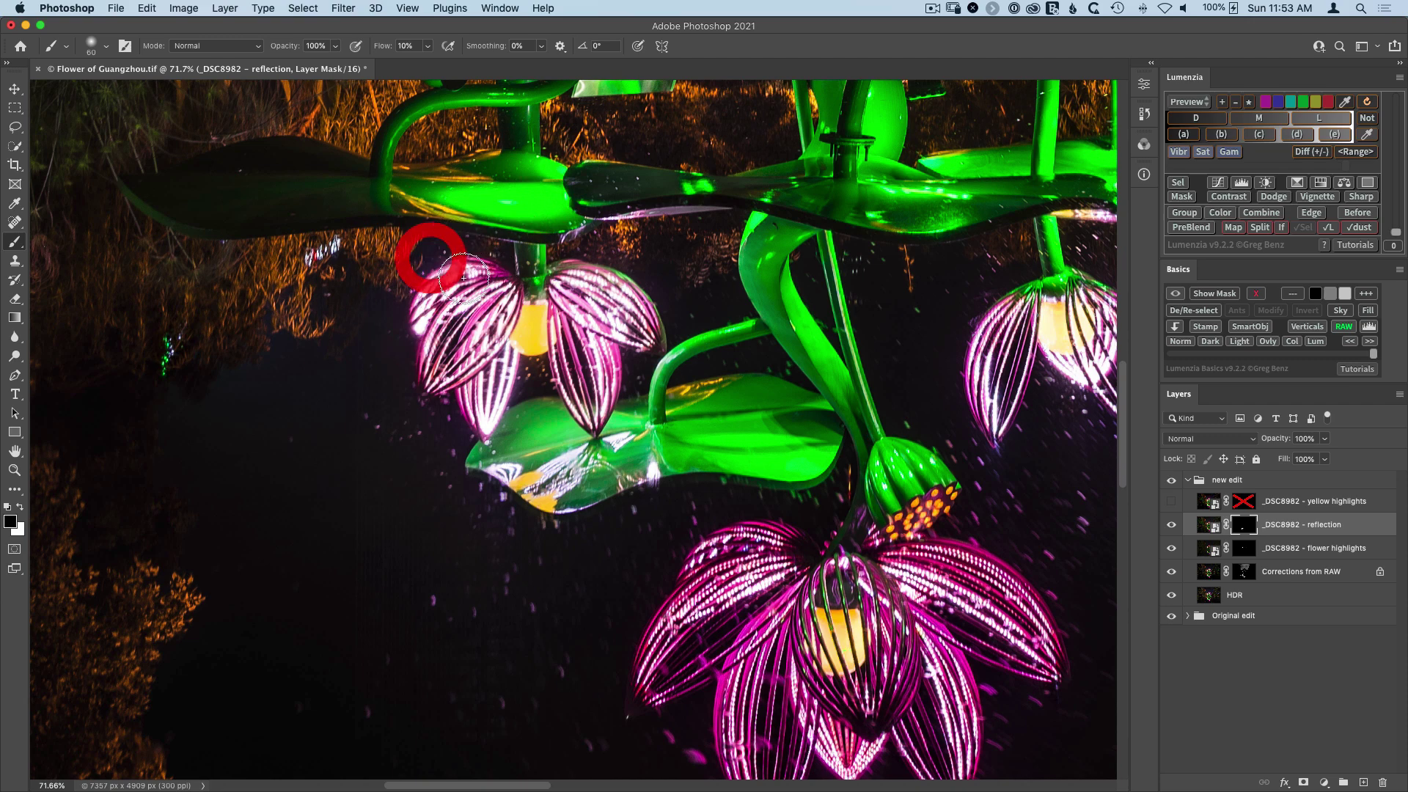
Step: Paint black beside the upper-left petal of the reflected flower, and return to white at brush size 90 for the water below
{"action": "key", "text": "x"}
{"action": "mouse_move", "coordinate": [446, 360]}
{"action": "left_mouse_down"}
{"action": "mouse_move", "coordinate": [377, 340]}
{"action": "mouse_move", "coordinate": [372, 314]}
{"action": "mouse_move", "coordinate": [436, 356]}
{"action": "left_mouse_up"}
{"action": "key", "text": "bracketright"}
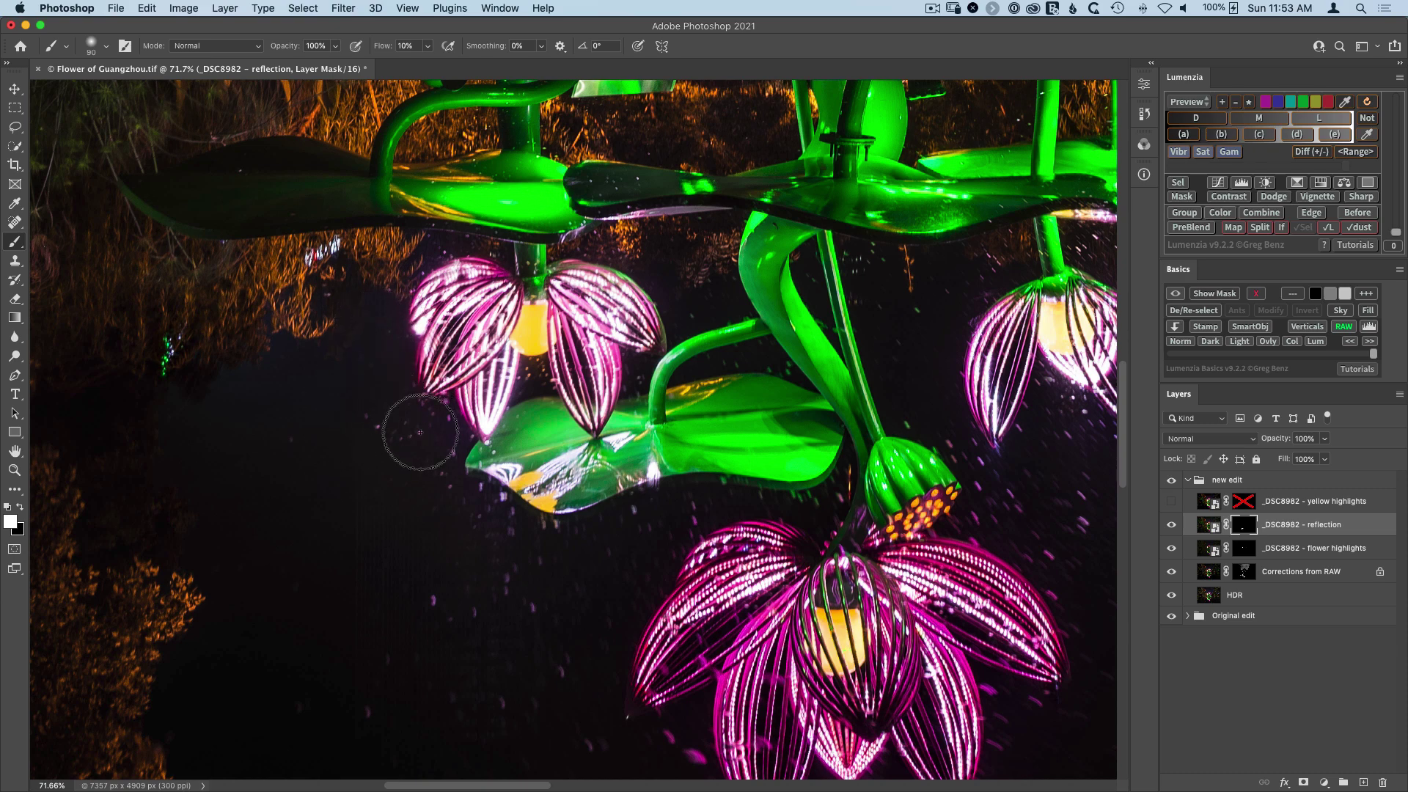
{"action": "left_click", "coordinate": [446, 536]}
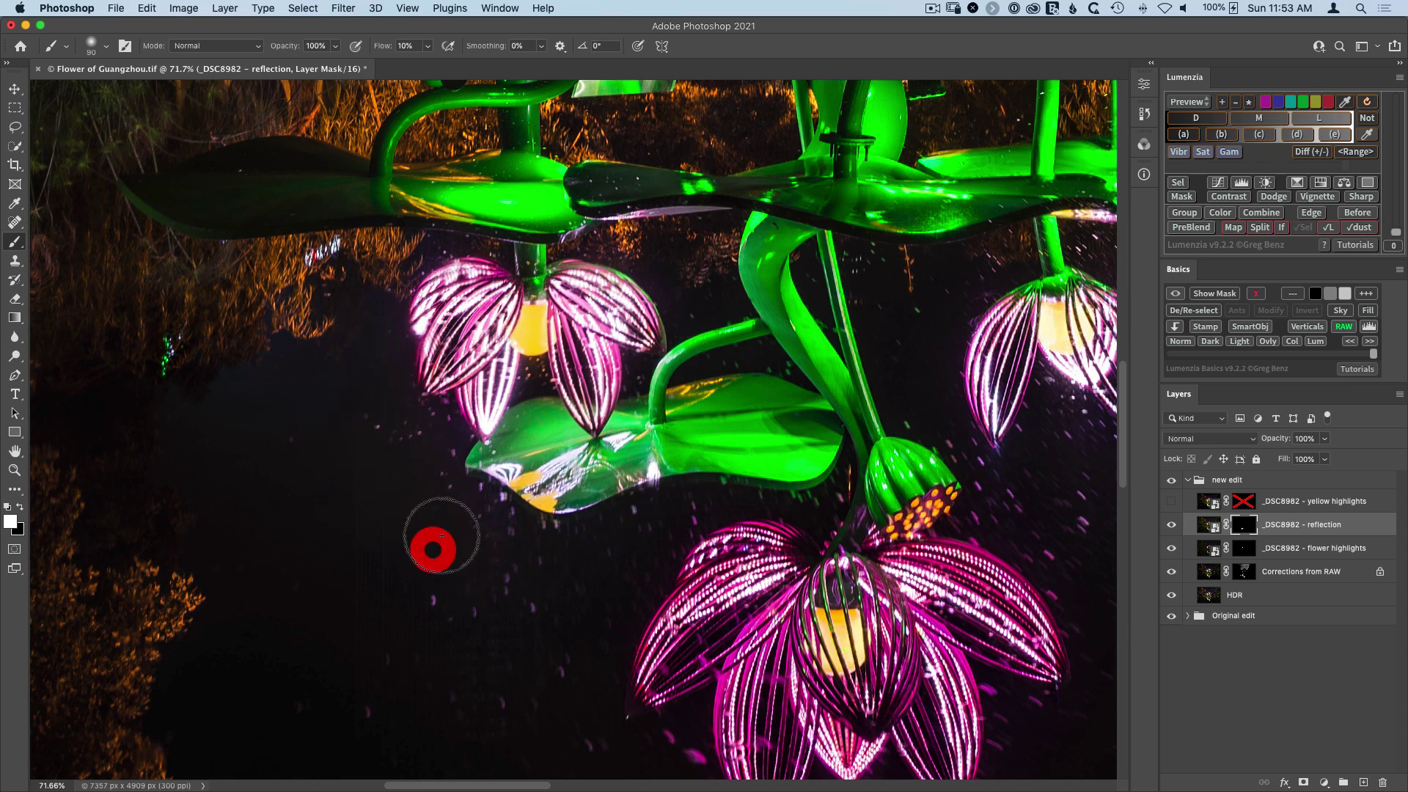
Step: Inspect the left reflected flower at 200% and compare it with the _DSC8982 - reflection layer hidden and shown
{"action": "key", "text": "super+equal"}
{"action": "key", "text": "super+equal"}
{"action": "left_click_drag", "start_coordinate": [416, 368], "coordinate": [888, 550]}
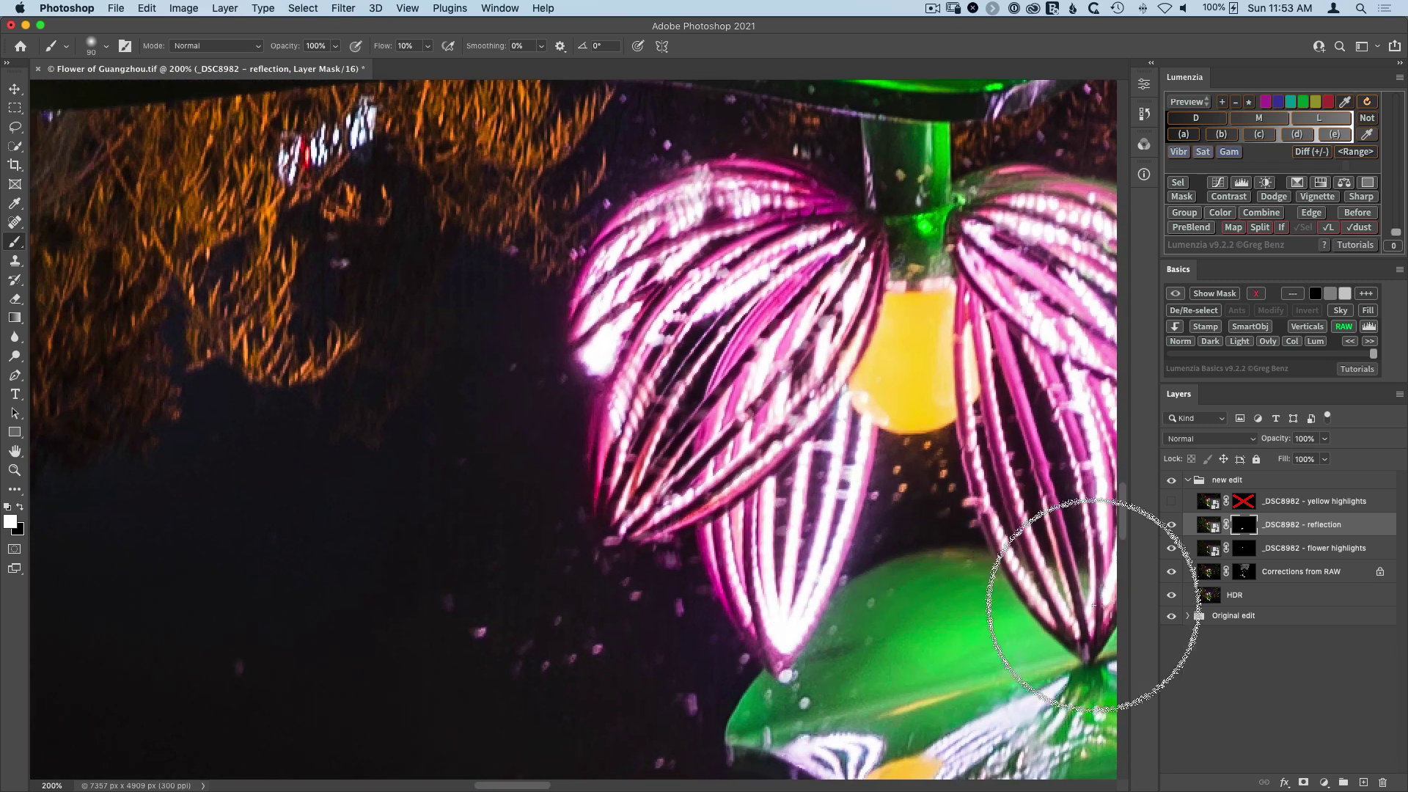
{"action": "left_click", "coordinate": [1173, 525]}
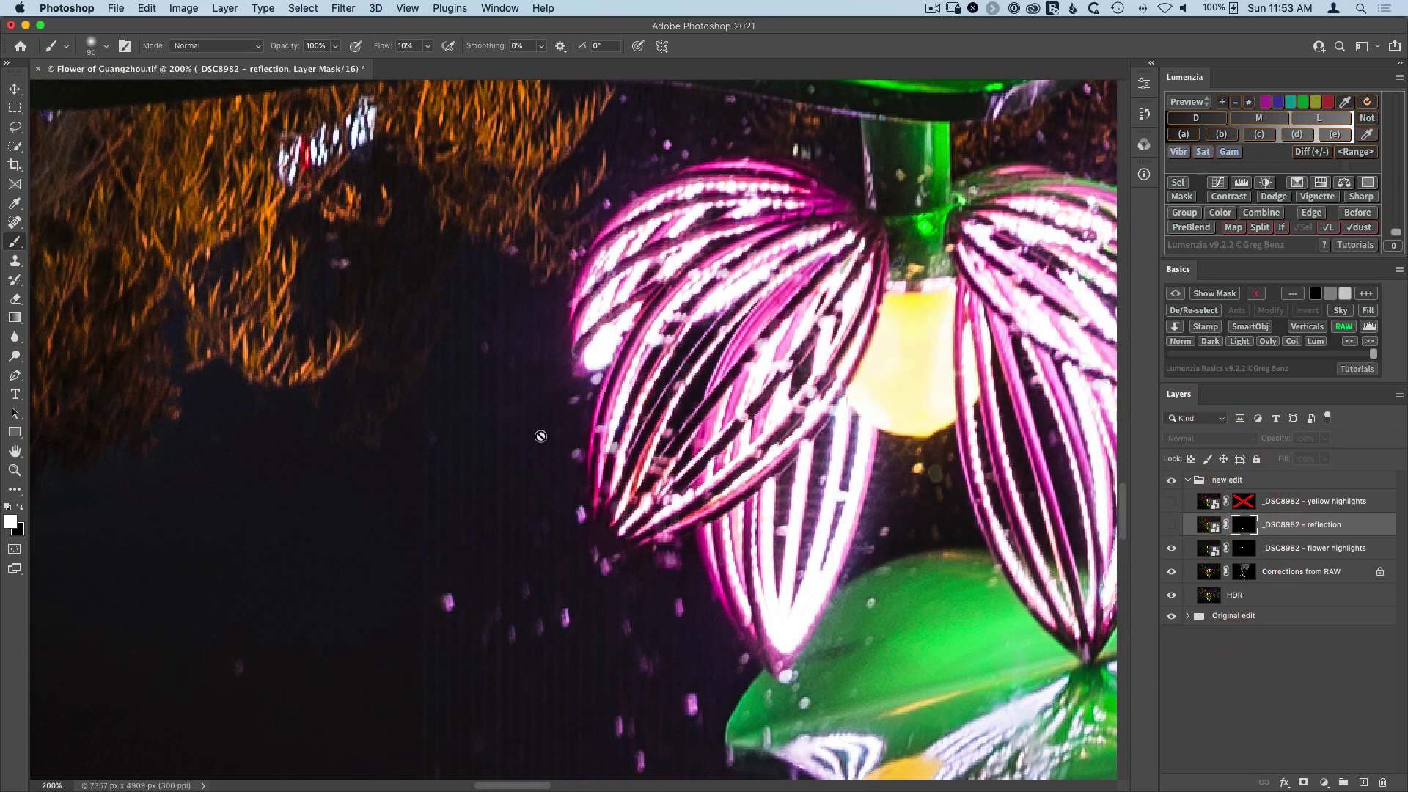
{"action": "left_click", "coordinate": [1172, 525]}
Step: Paint the dark water left of the reflected flower into the mask at brush size 25, and compare with the mask disabled
{"action": "mouse_move", "coordinate": [704, 586]}
{"action": "left_mouse_down"}
{"action": "mouse_move", "coordinate": [669, 464]}
{"action": "mouse_move", "coordinate": [688, 478]}
{"action": "left_mouse_up"}
{"action": "key", "text": "bracketleft"}
{"action": "key", "text": "bracketleft"}
{"action": "key", "text": "bracketleft"}
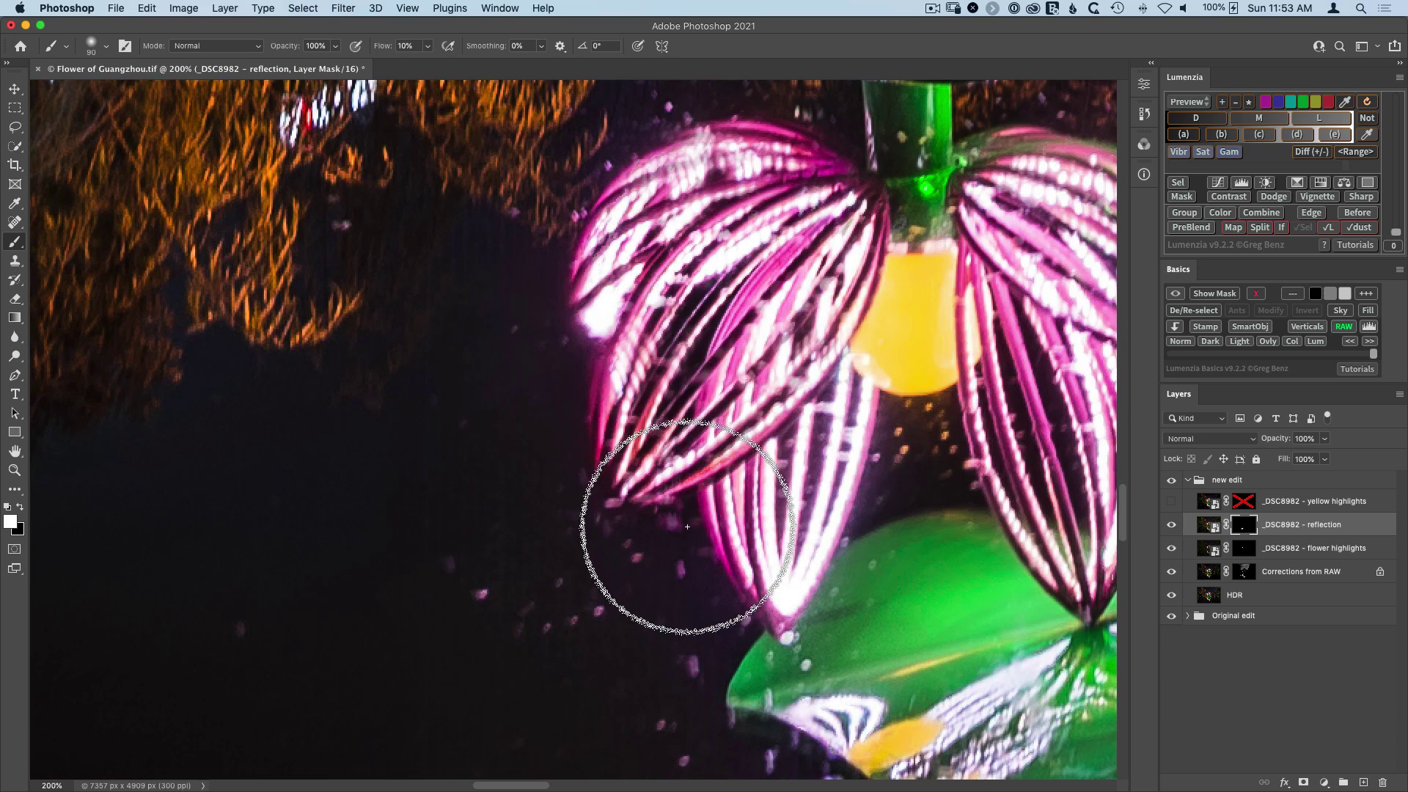
{"action": "key", "text": "bracketleft"}
{"action": "key", "text": "bracketleft"}
{"action": "key", "text": "bracketleft"}
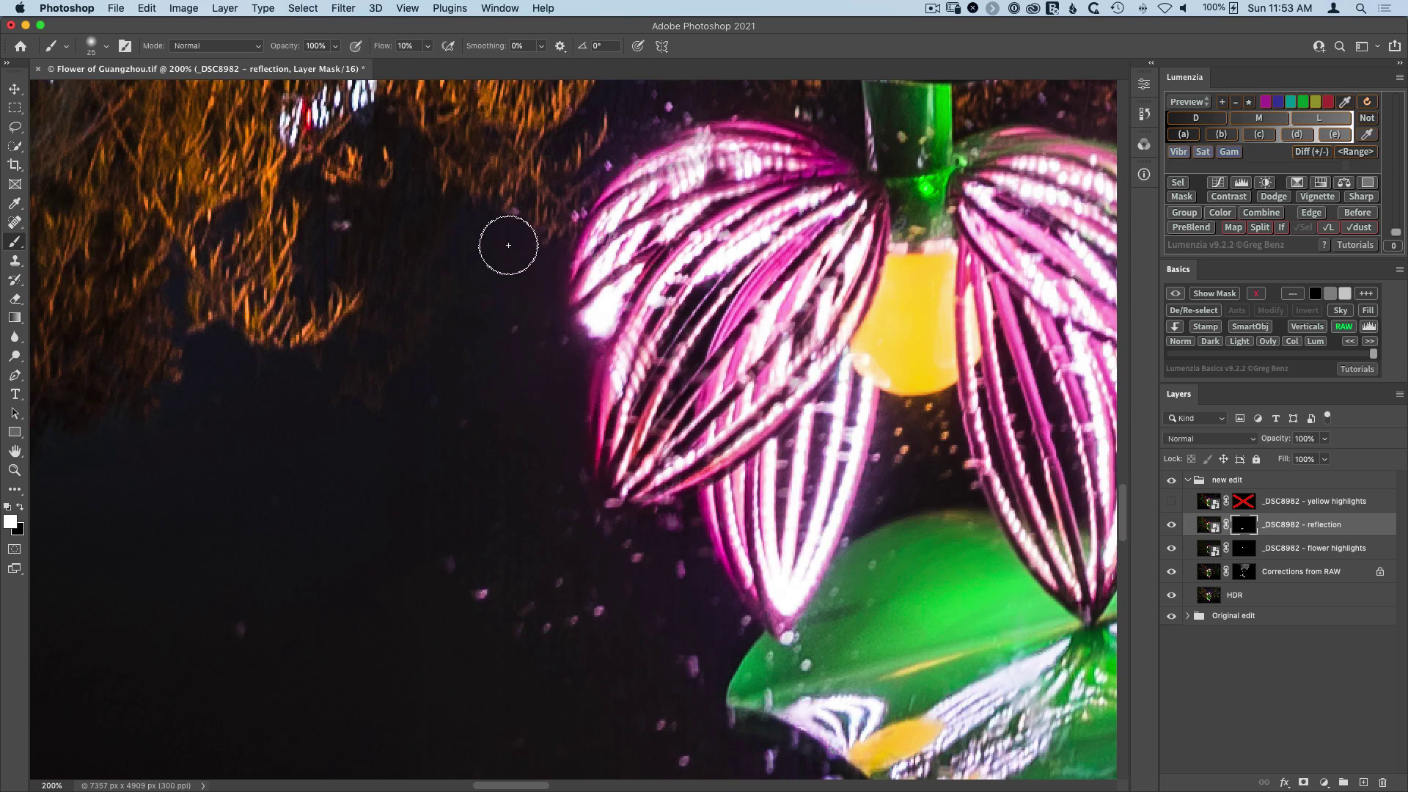
{"action": "mouse_move", "coordinate": [470, 238]}
{"action": "left_mouse_down"}
{"action": "mouse_move", "coordinate": [487, 324]}
{"action": "mouse_move", "coordinate": [450, 355]}
{"action": "left_mouse_up"}
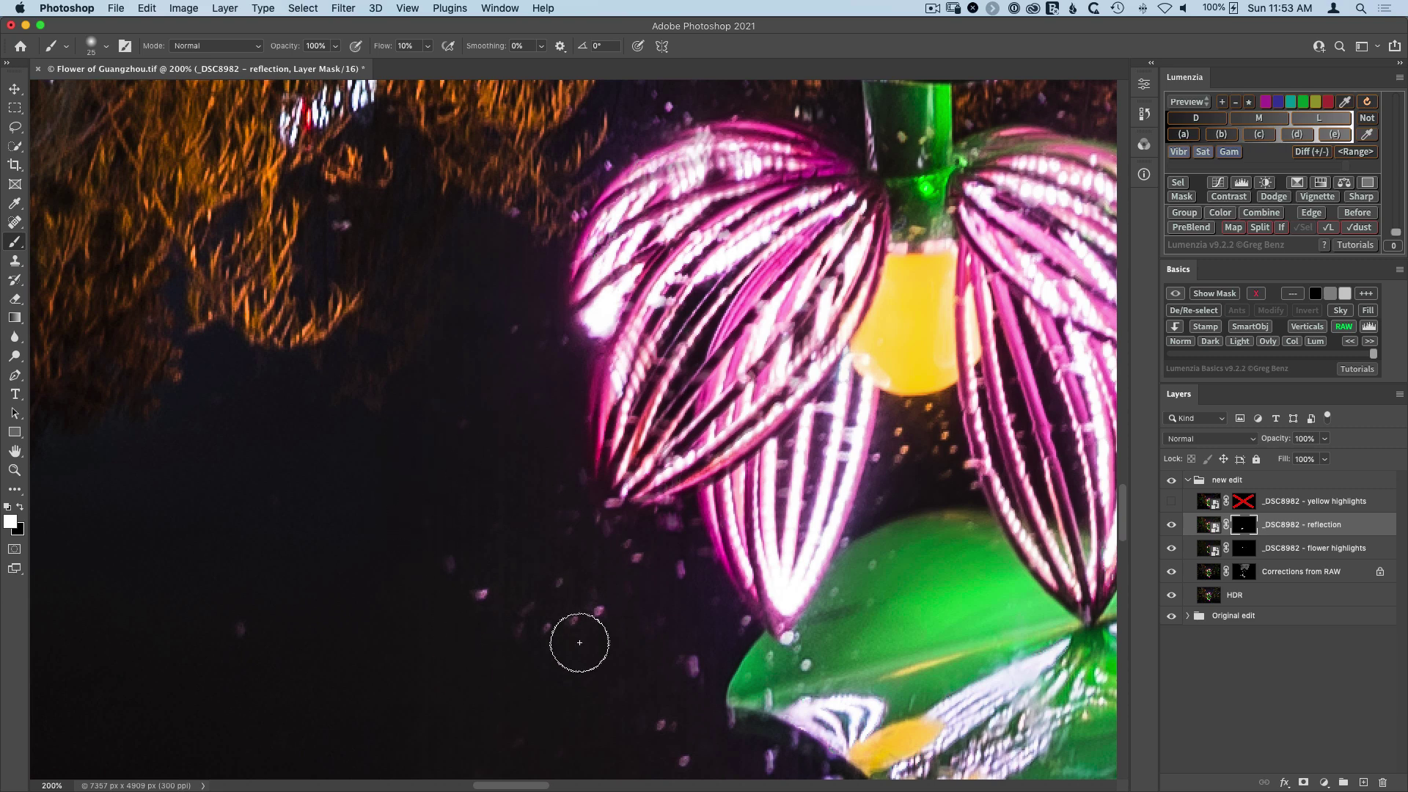
{"action": "left_click_drag", "start_coordinate": [1022, 541], "coordinate": [988, 616]}
{"action": "left_click", "coordinate": [1243, 525], "text": "shift"}
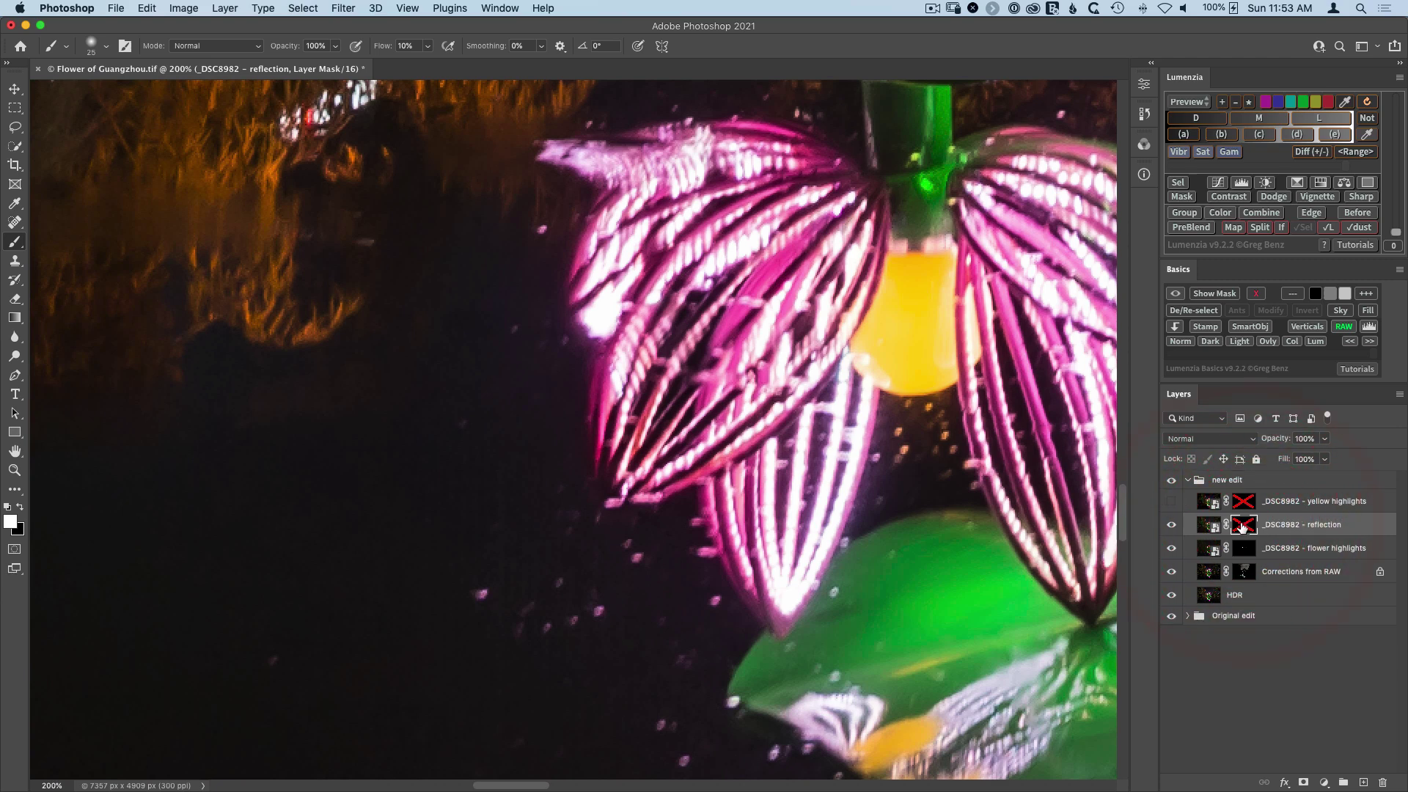
{"action": "left_click", "coordinate": [1241, 525], "text": "shift"}
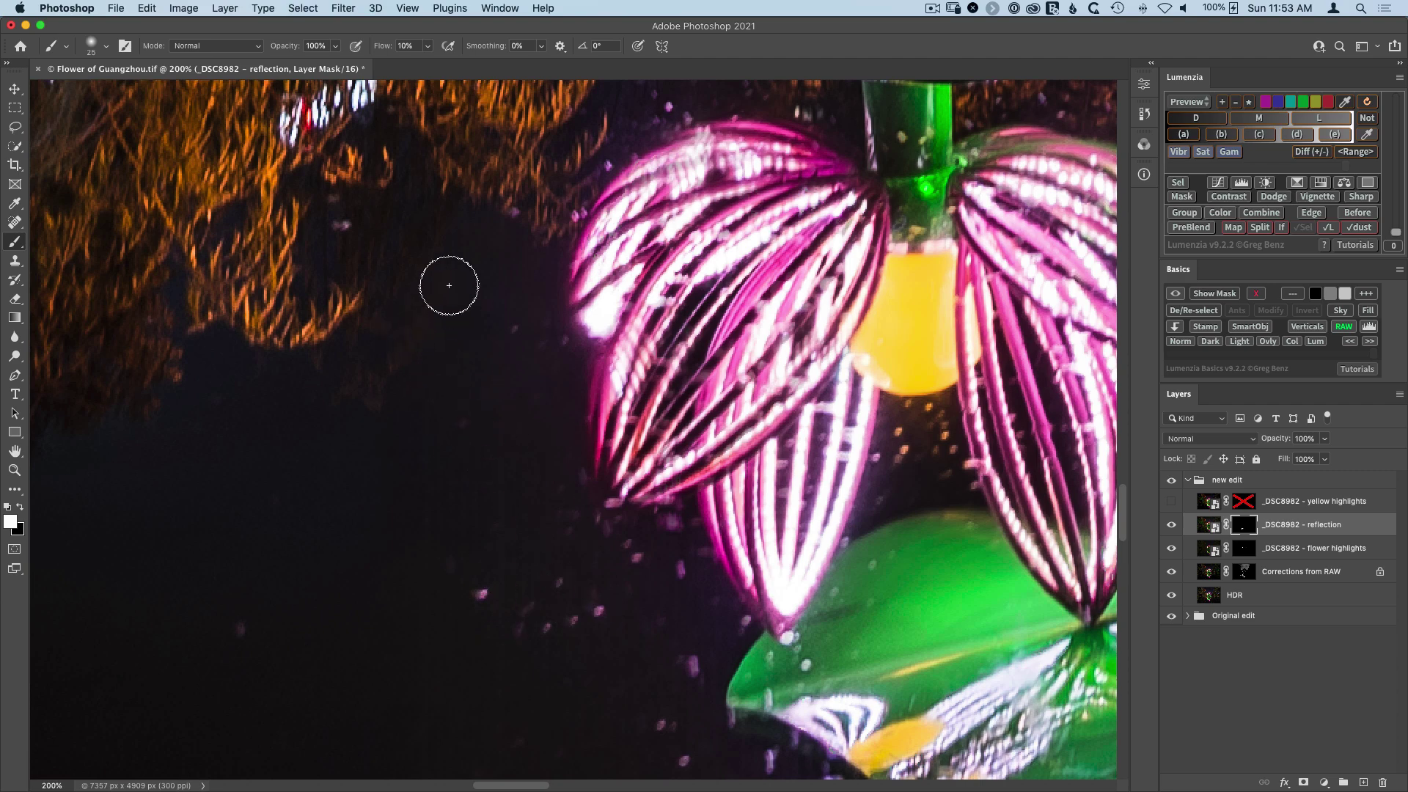
Step: Paint the dark area above the left reflected flower's petals into the reflection mask at brush size 25
{"action": "left_click_drag", "start_coordinate": [518, 394], "coordinate": [371, 575]}
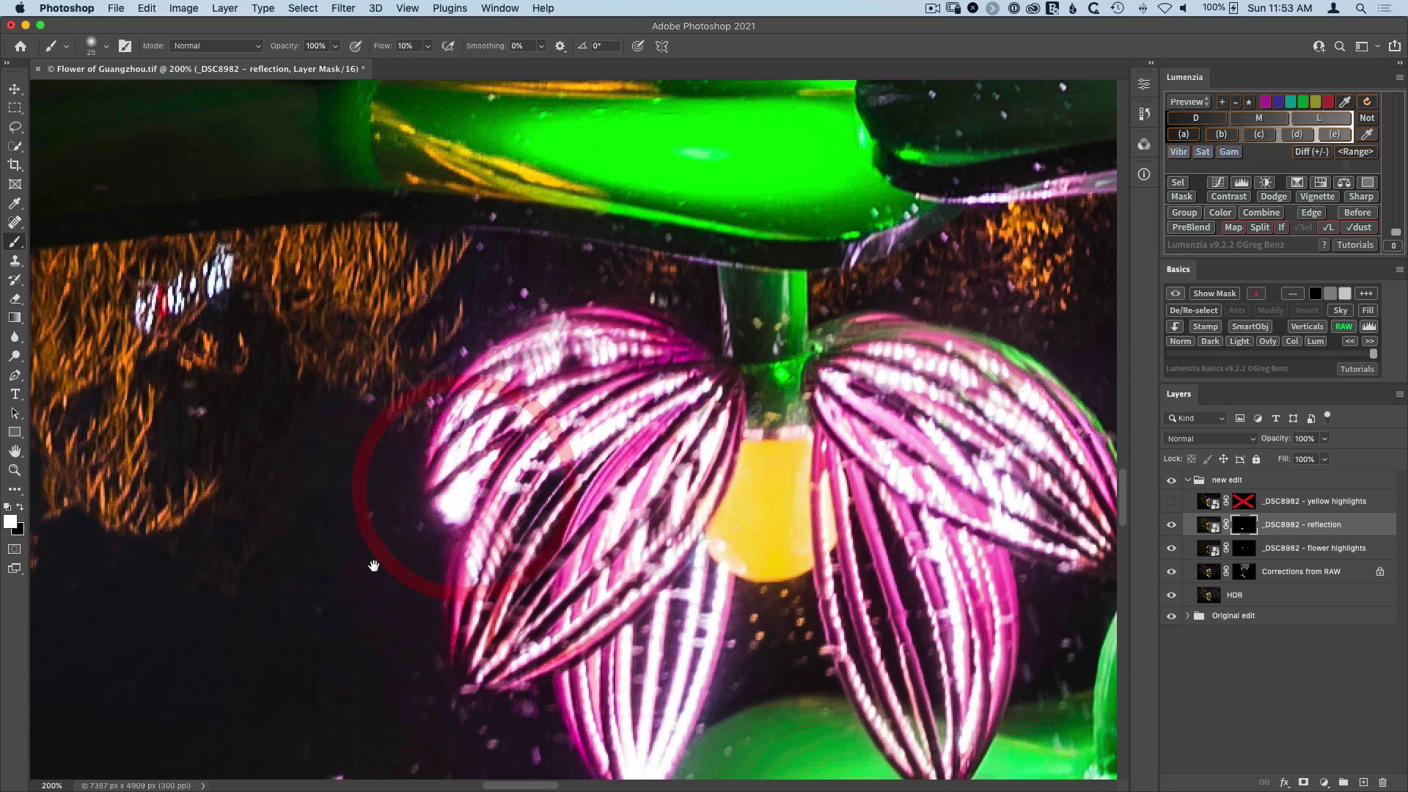
{"action": "left_click_drag", "start_coordinate": [485, 262], "coordinate": [570, 281]}
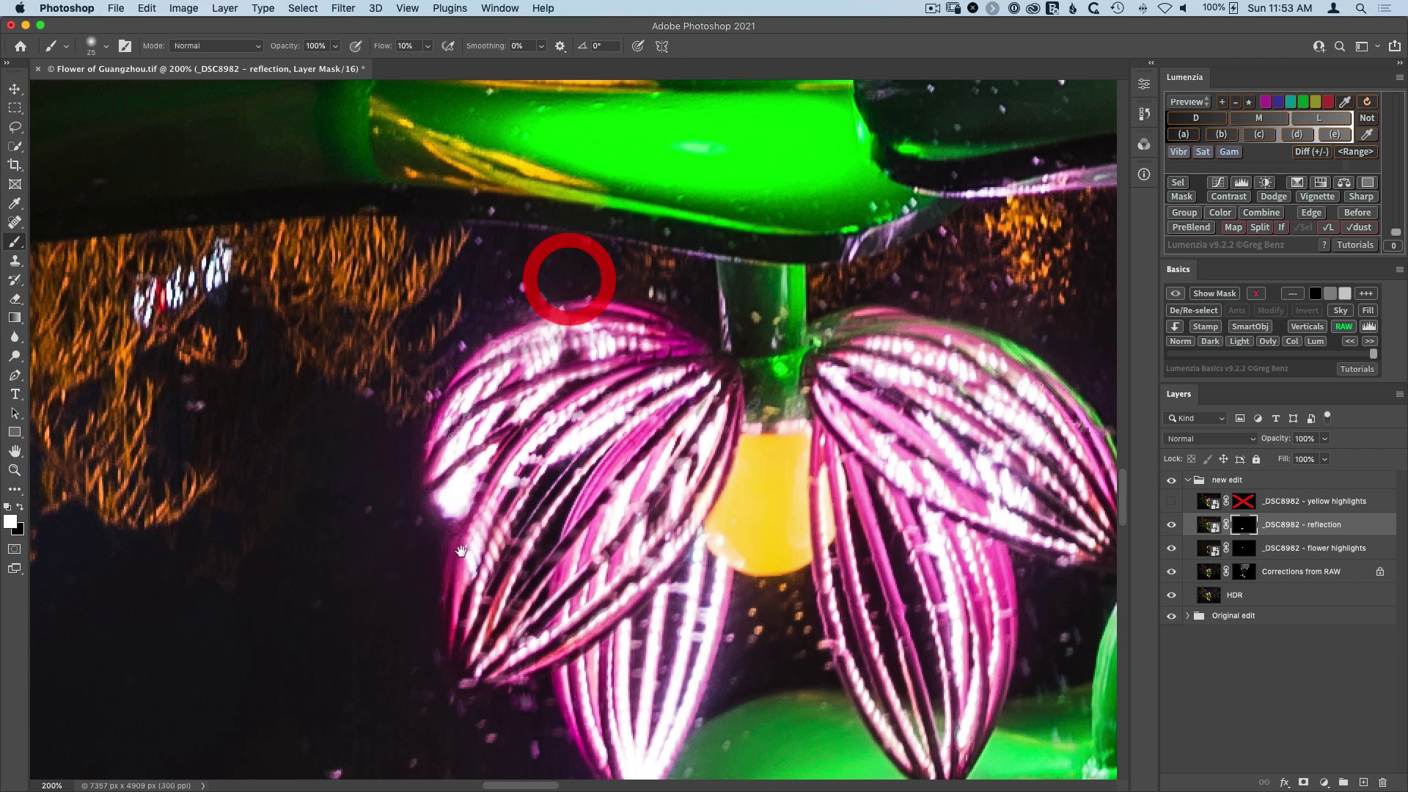
{"action": "left_click_drag", "start_coordinate": [469, 550], "coordinate": [509, 213]}
{"action": "left_click_drag", "start_coordinate": [585, 354], "coordinate": [591, 449]}
Step: Paint the open water below the left reflected flower into the reflection mask at brush size 125
{"action": "left_click", "coordinate": [566, 384], "text": "alt"}
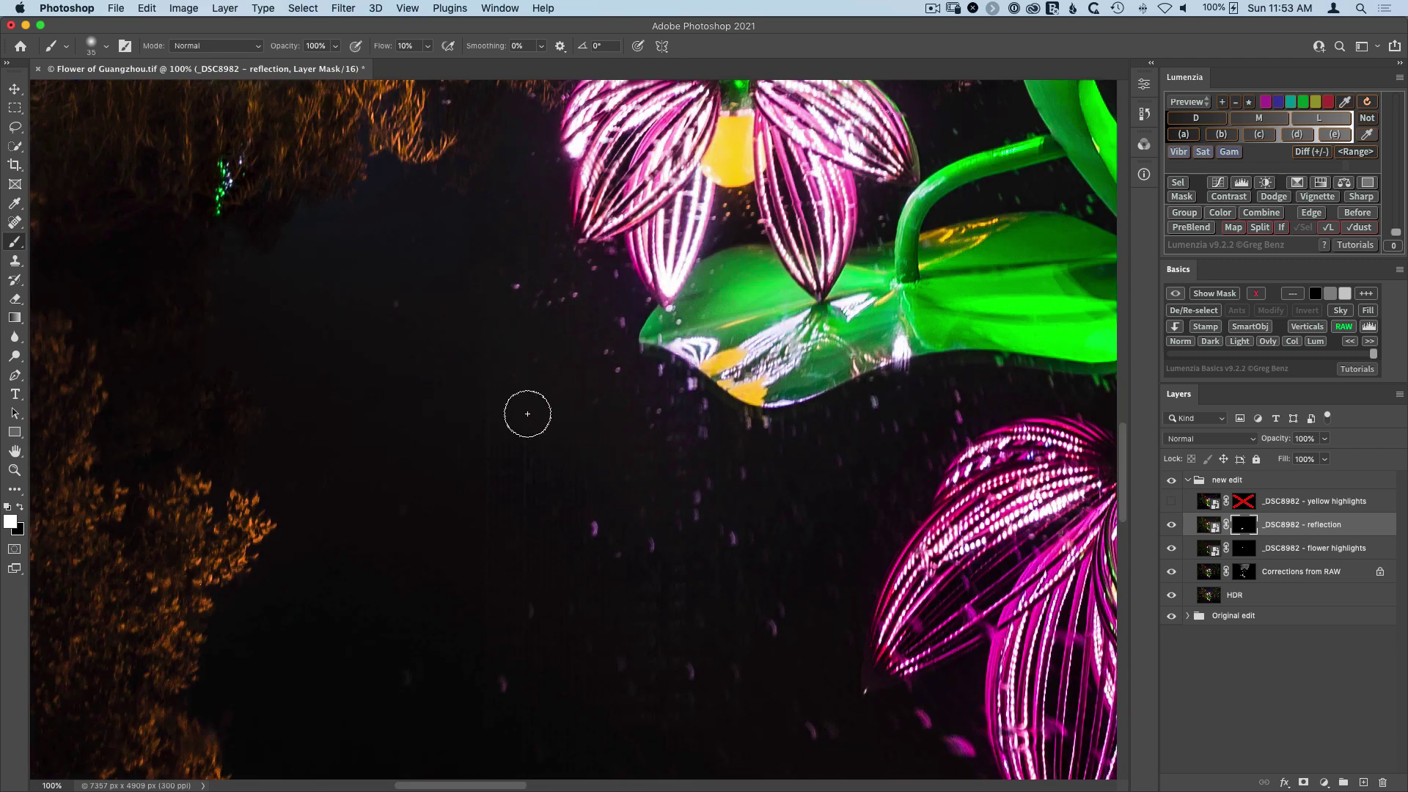
{"action": "key", "text": "bracketright"}
{"action": "key", "text": "bracketright"}
{"action": "key", "text": "bracketright"}
{"action": "key", "text": "bracketright"}
{"action": "key", "text": "bracketright"}
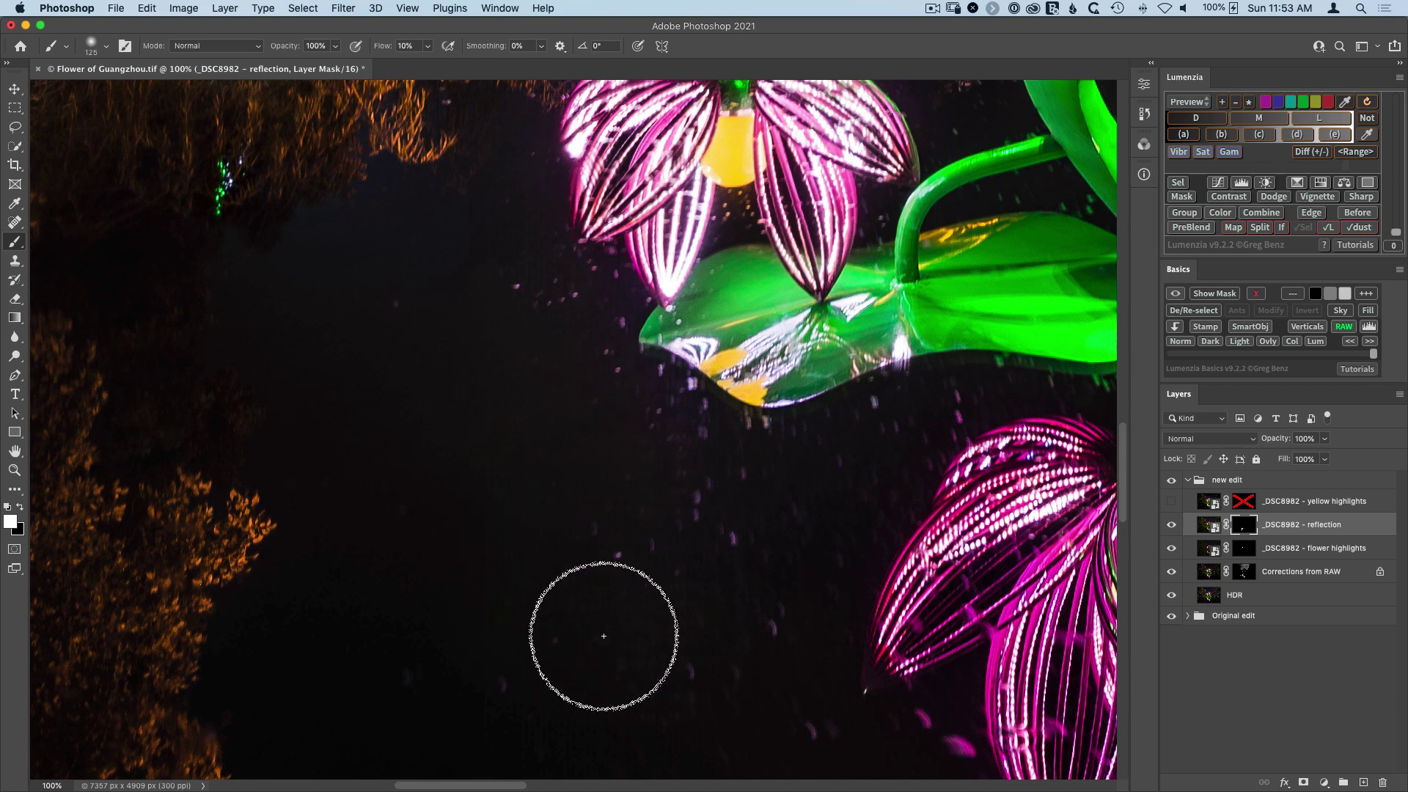
Step: Paint the water right of the large reflected flower into the reflection mask at brush size 125, and review the whole image
{"action": "key", "text": "space"}
{"action": "scroll", "coordinate": [649, 581], "scroll_direction": "right", "scroll_amount": 15}
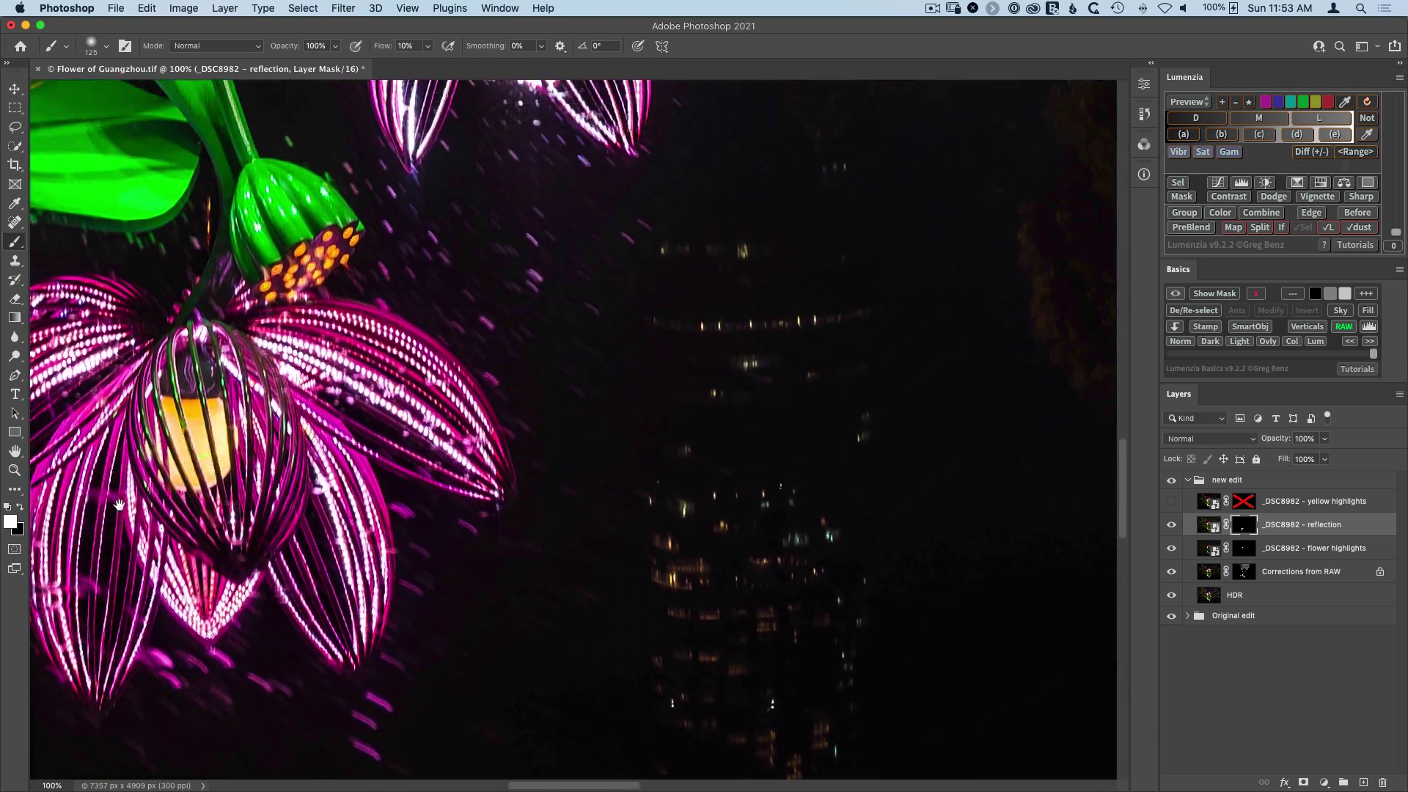
{"action": "left_click_drag", "start_coordinate": [542, 342], "coordinate": [630, 513]}
{"action": "scroll", "coordinate": [630, 512], "scroll_direction": "left", "scroll_amount": 20}
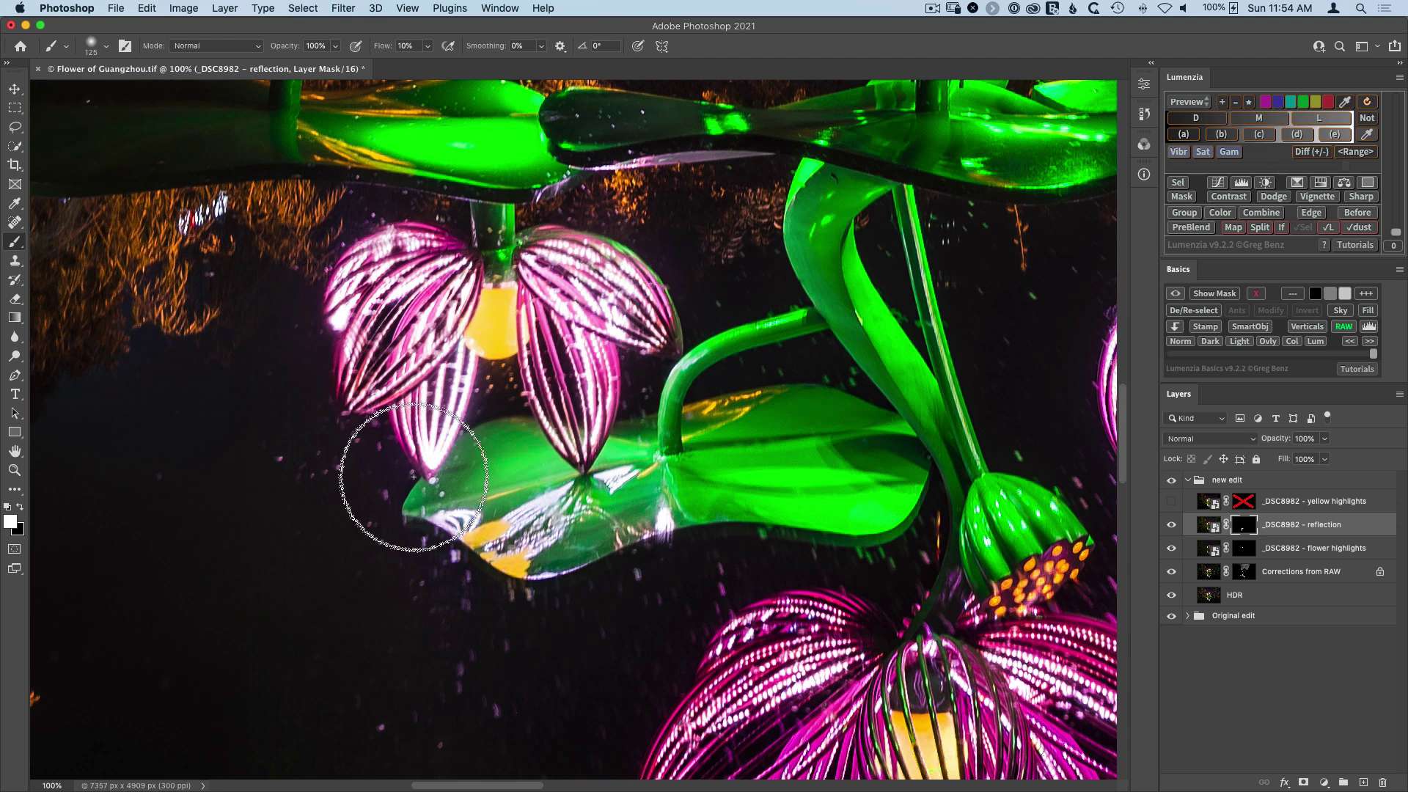
{"action": "key", "text": "super+0"}
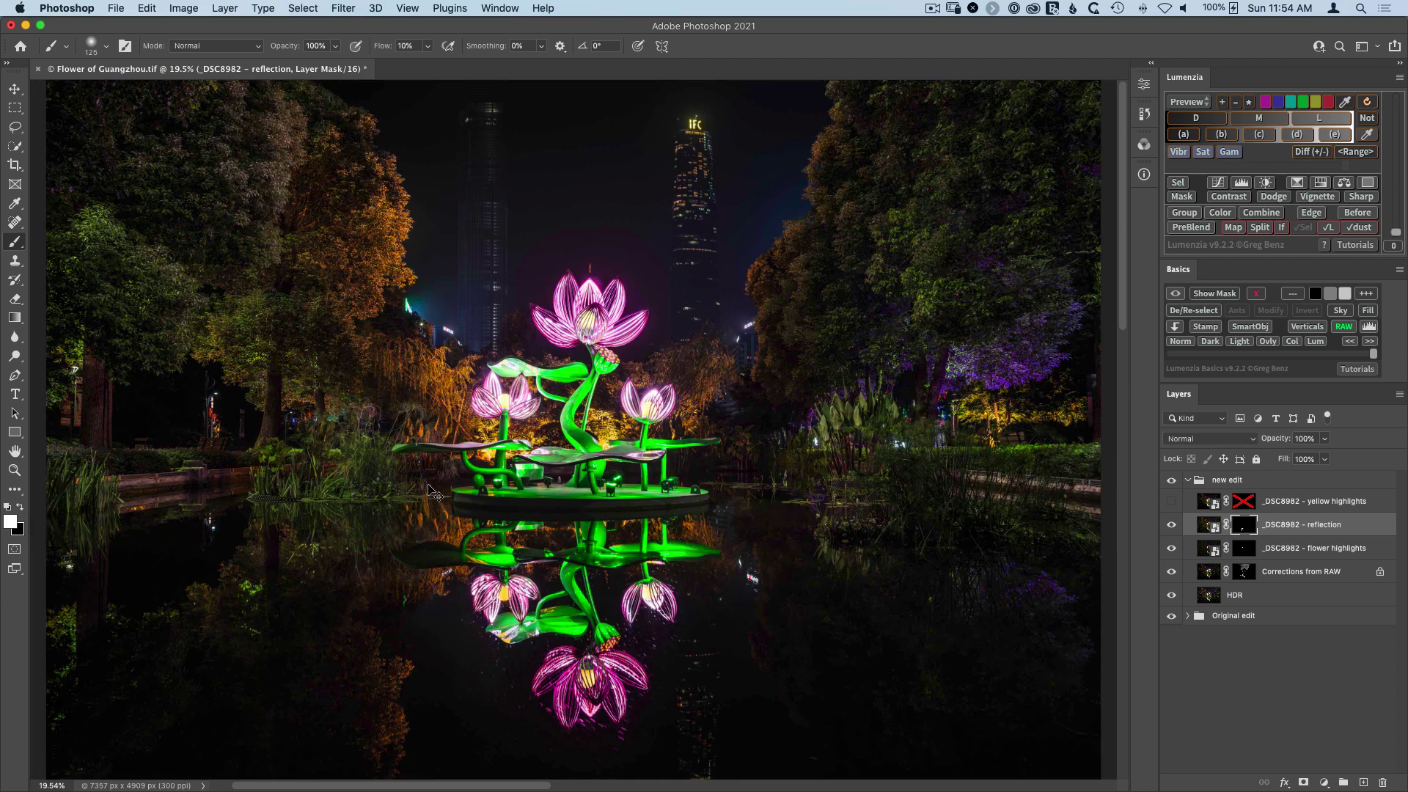
{"action": "key", "text": "super+minus"}
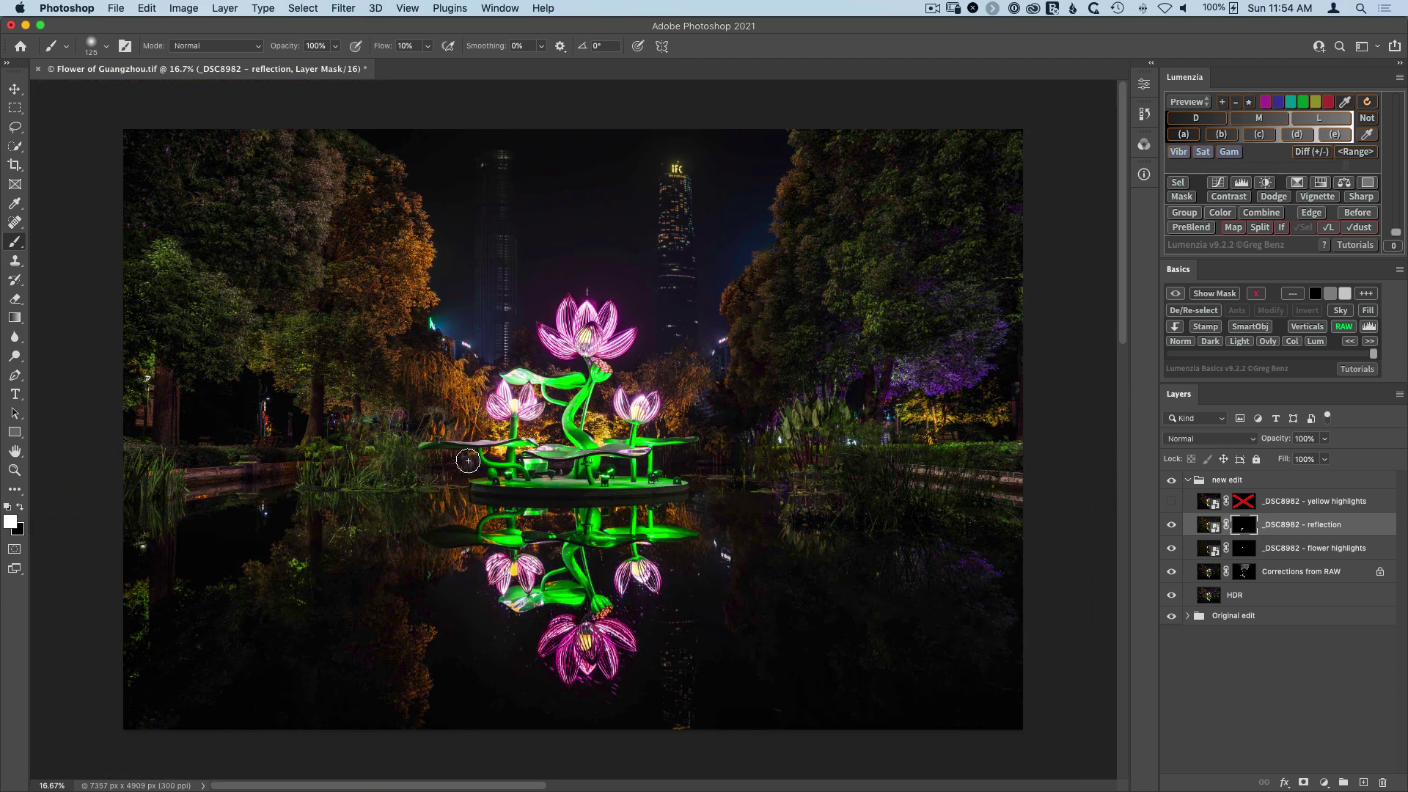
Step: Show the _DSC8982 - yellow highlights layer and compare the lit foliage behind the flowers with and without it
{"action": "left_click", "coordinate": [1173, 502]}
{"action": "key", "text": "z"}
{"action": "mouse_move", "coordinate": [608, 437]}
{"action": "left_mouse_down"}
{"action": "mouse_move", "coordinate": [678, 485]}
{"action": "mouse_move", "coordinate": [675, 471]}
{"action": "mouse_move", "coordinate": [653, 490]}
{"action": "left_mouse_up"}
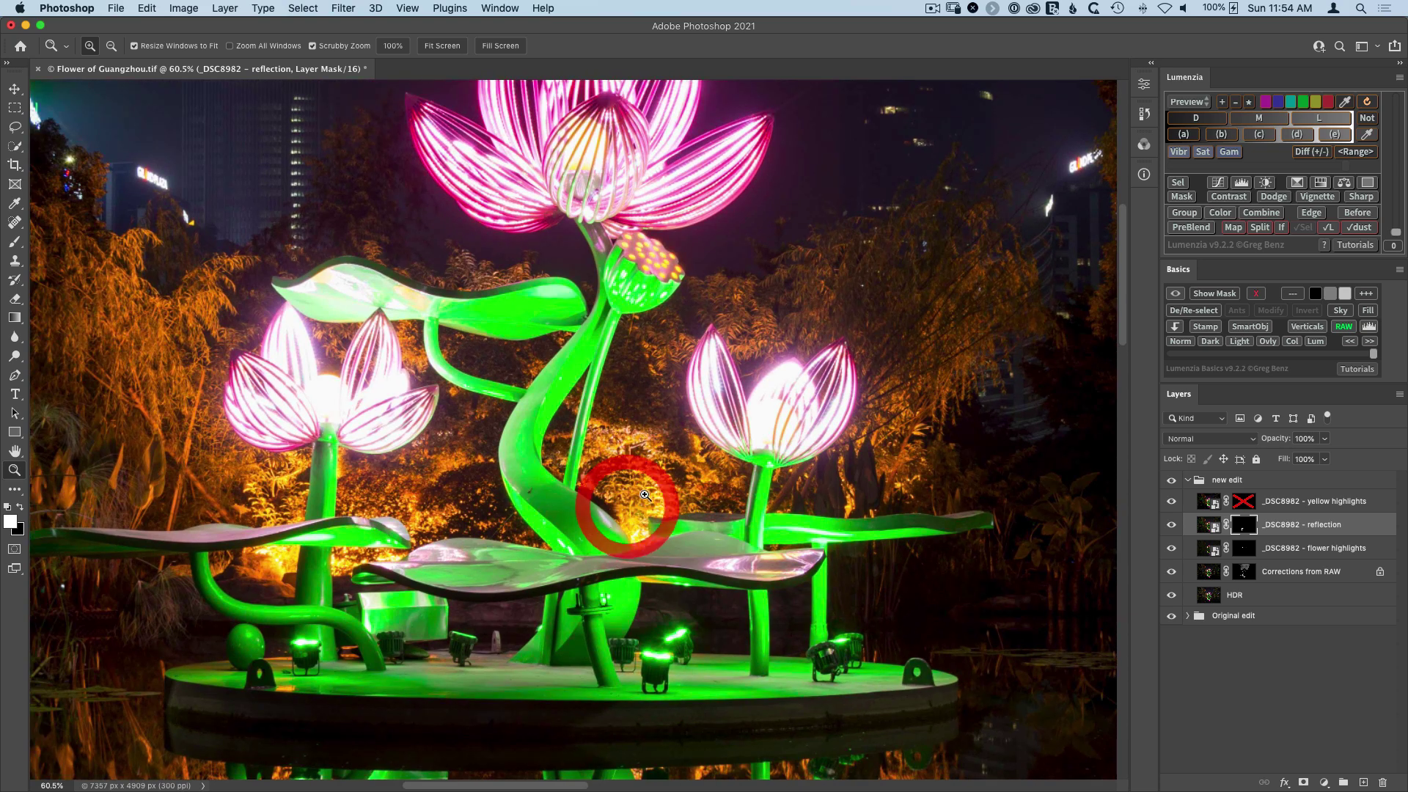
{"action": "left_click", "coordinate": [1173, 502]}
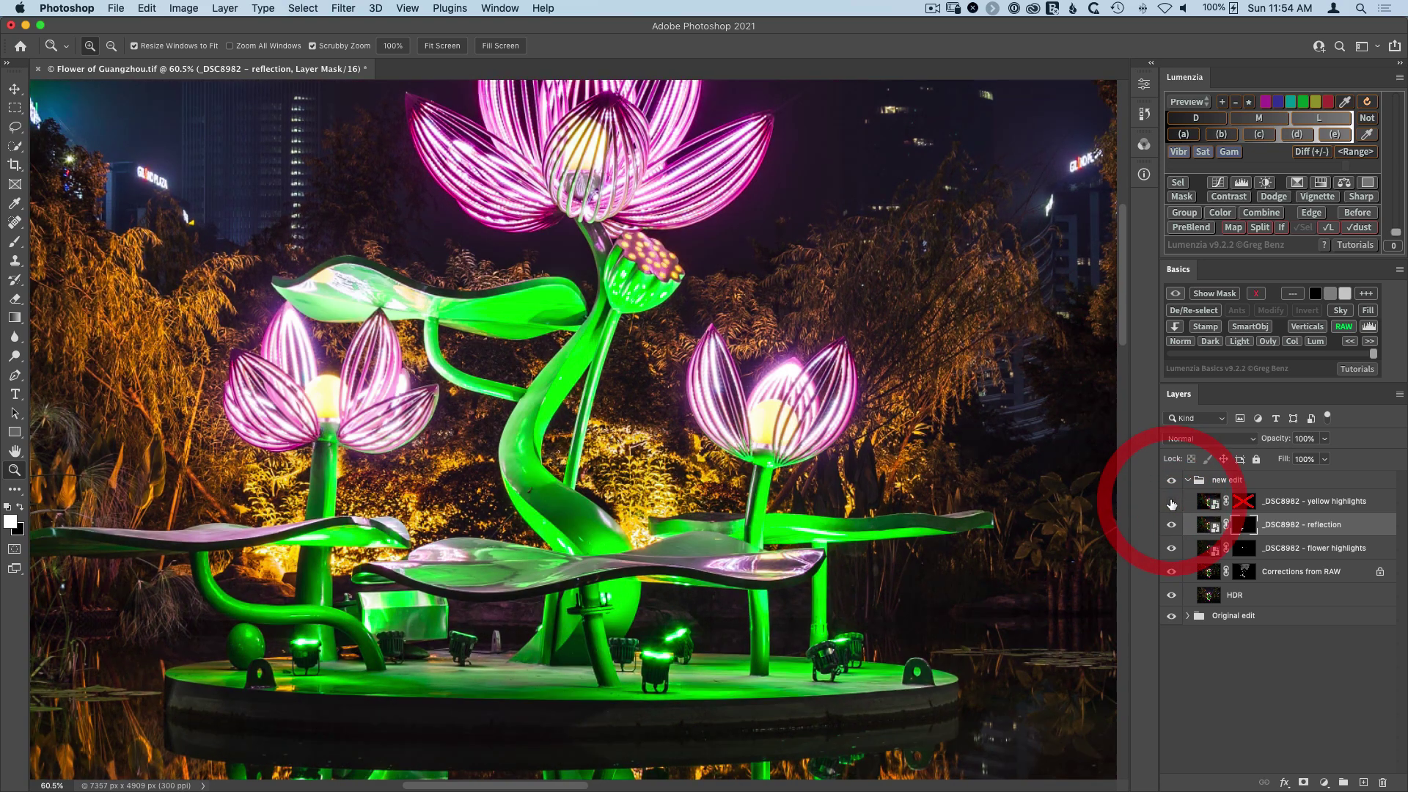
{"action": "left_click", "coordinate": [1172, 503]}
{"action": "left_click", "coordinate": [1172, 502]}
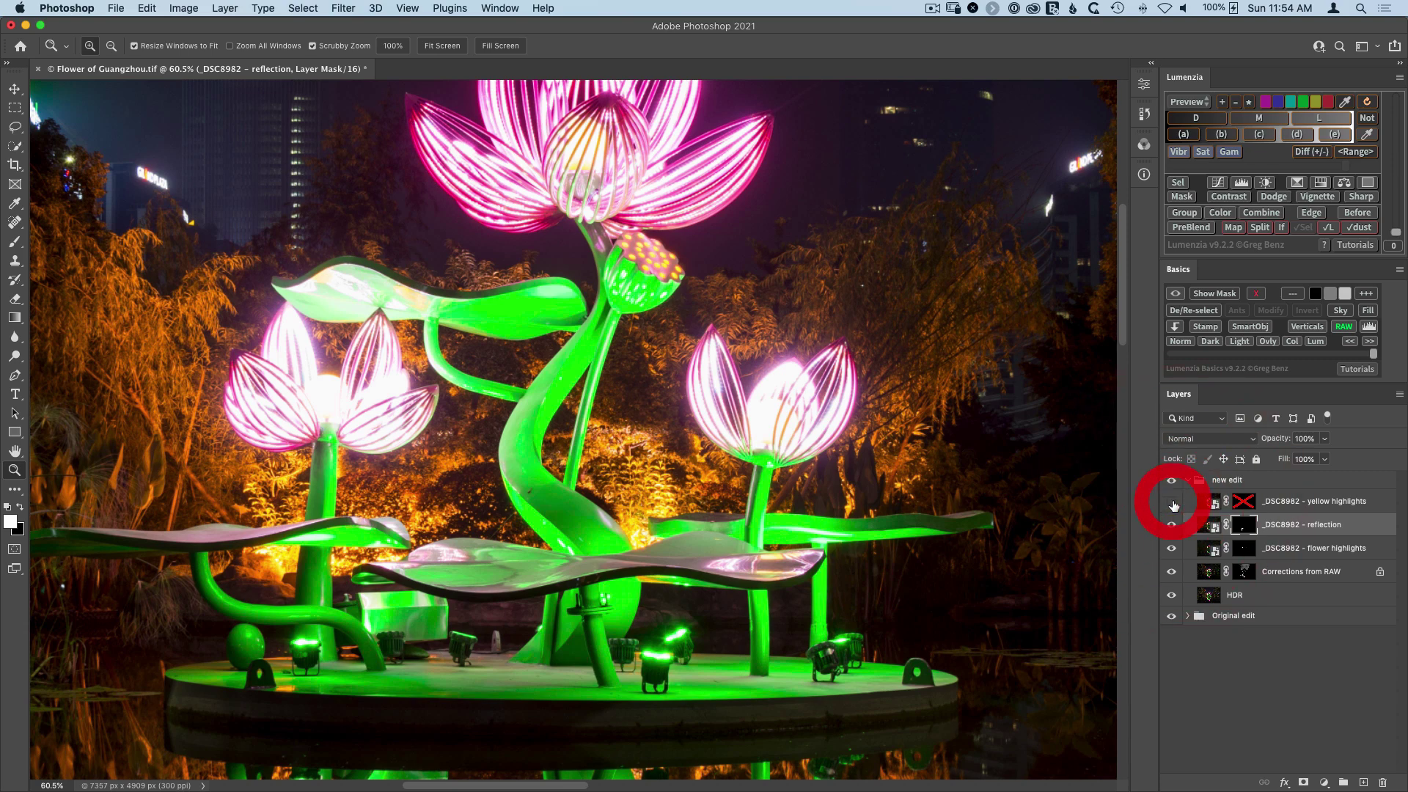
{"action": "left_click", "coordinate": [1171, 503]}
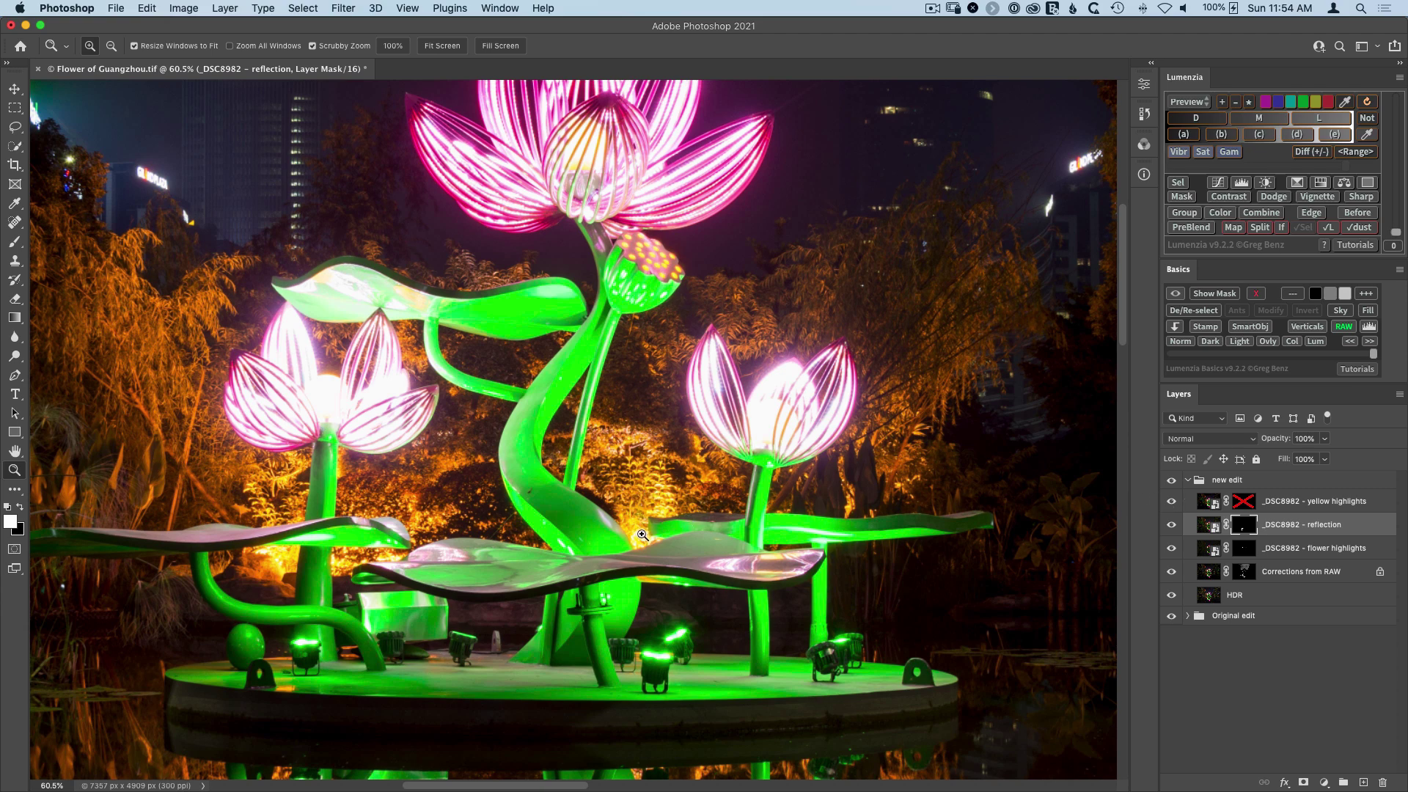
Step: Select the _DSC8982 - yellow highlights layer, hide it to examine the yellow foliage beside the central stem, and show it again
{"action": "left_click", "coordinate": [1205, 502]}
{"action": "left_click", "coordinate": [1171, 502]}
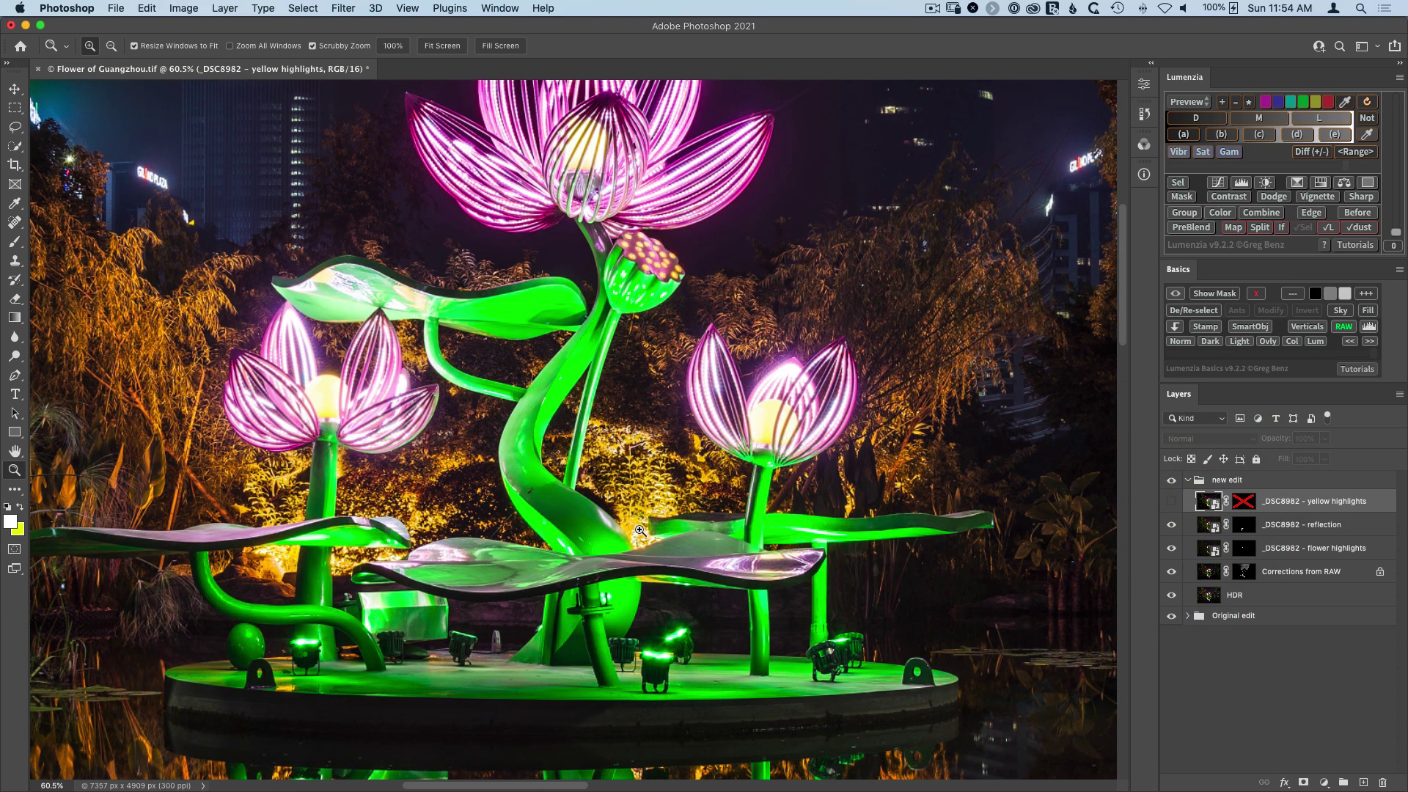
{"action": "left_click_drag", "start_coordinate": [641, 533], "coordinate": [726, 596]}
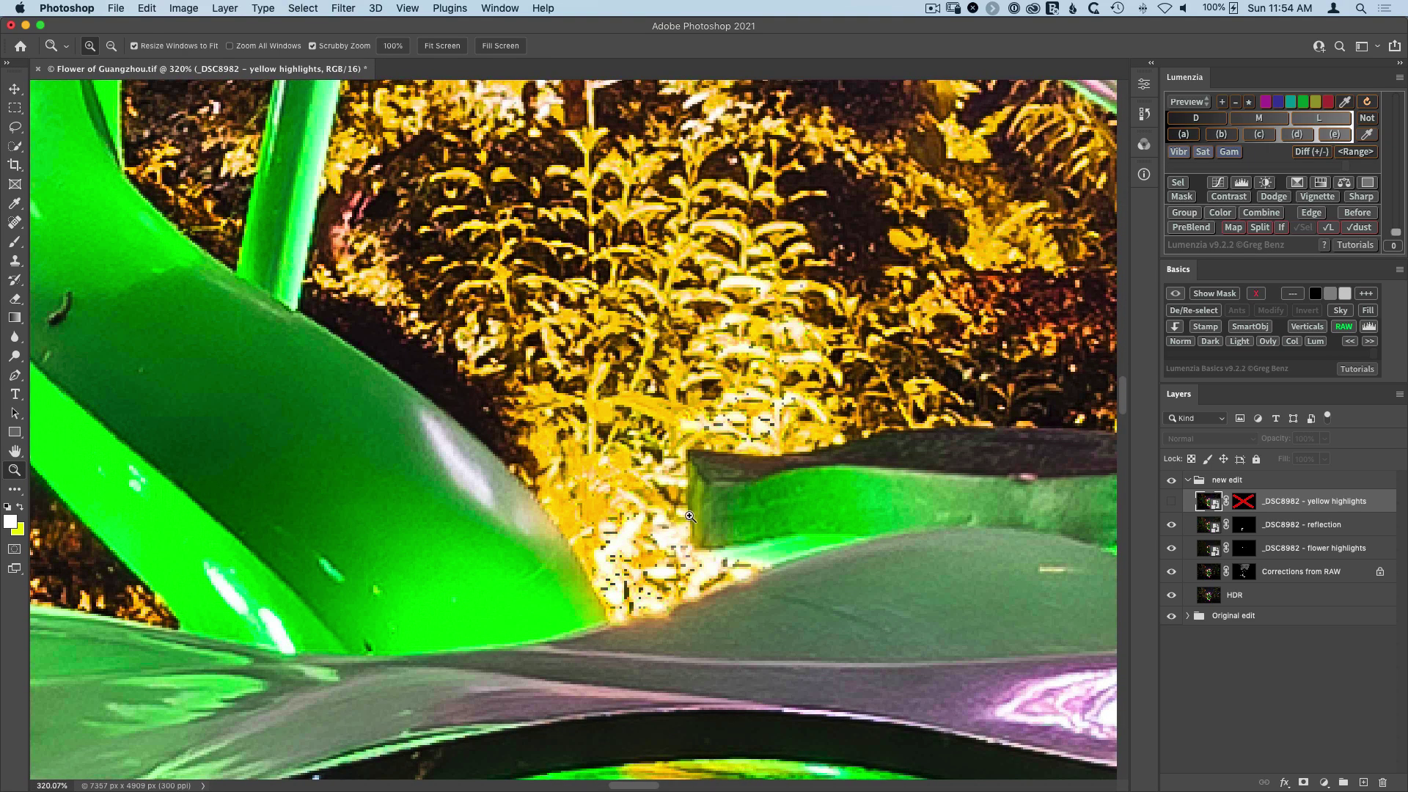
{"action": "left_click_drag", "start_coordinate": [673, 550], "coordinate": [608, 523]}
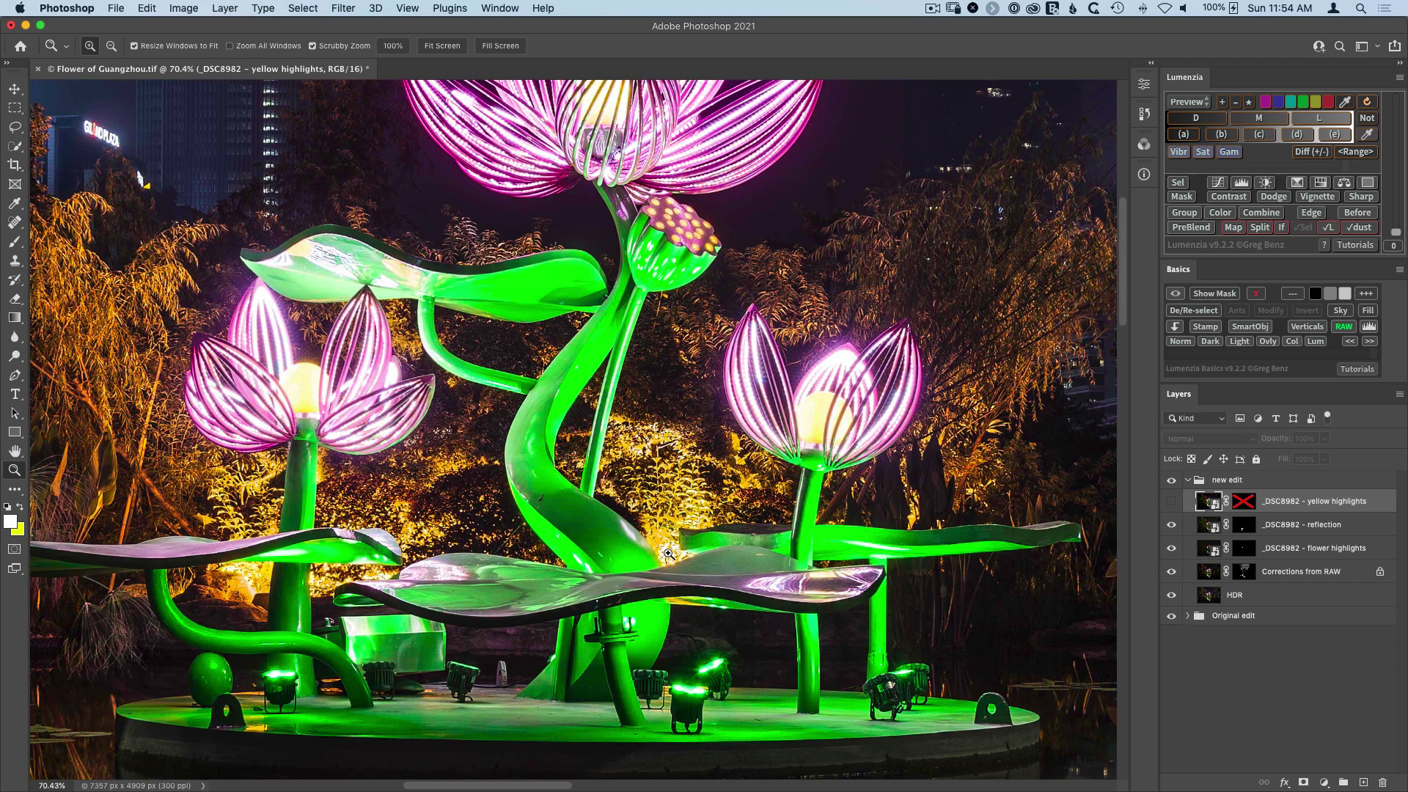
{"action": "left_click", "coordinate": [1172, 503]}
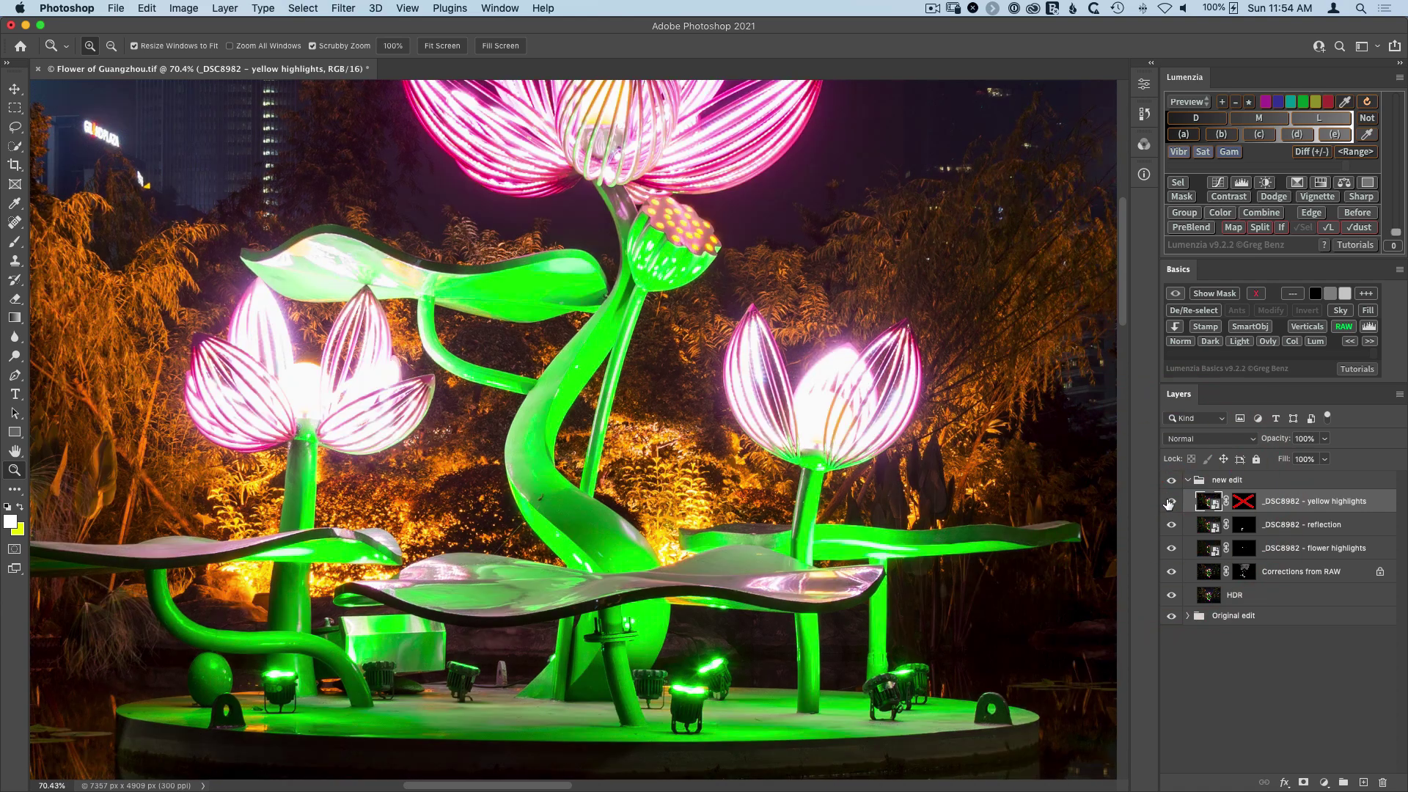
Step: Preview the Lumenzia lights (L) luminosity mask and set its precision to 1
{"action": "left_click", "coordinate": [1321, 118]}
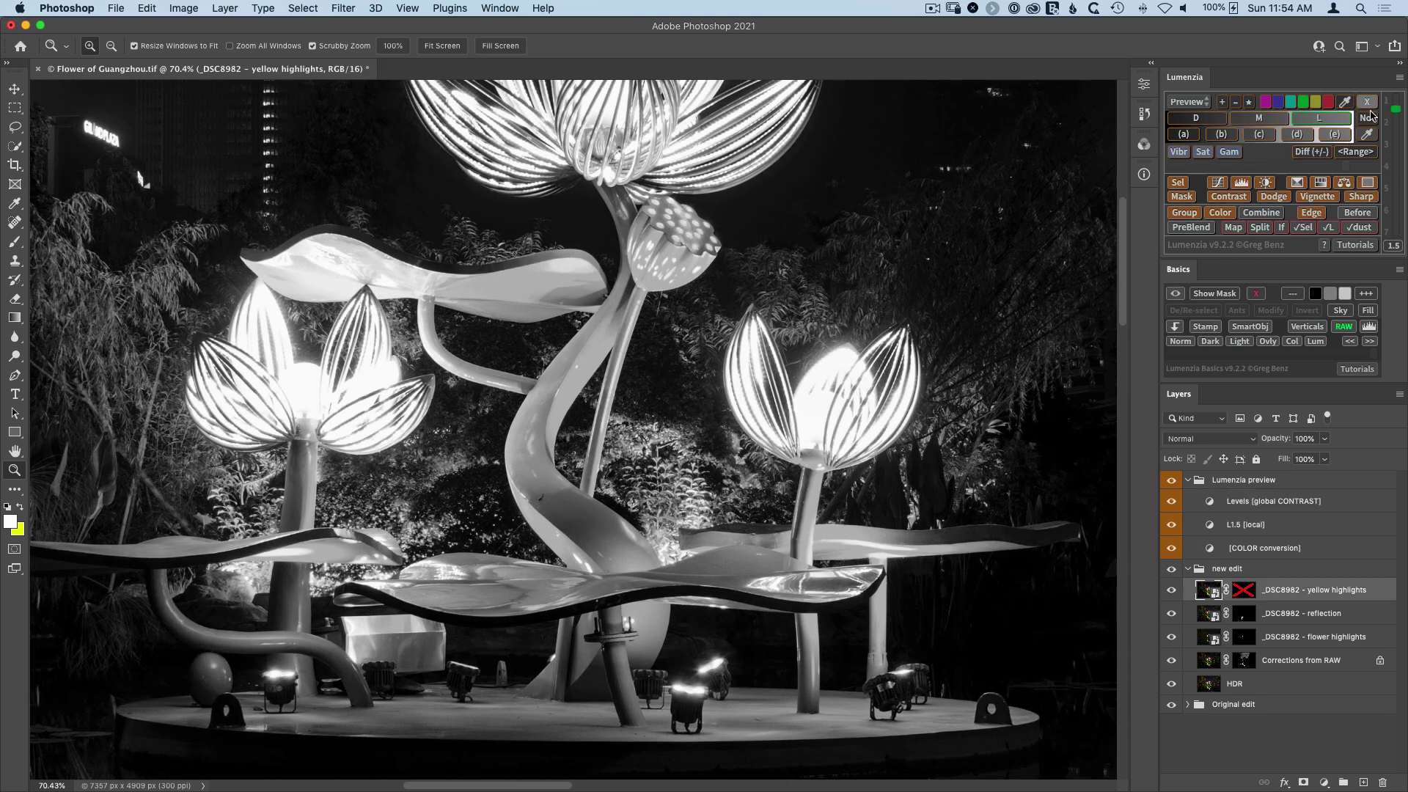
{"action": "left_click", "coordinate": [1396, 98]}
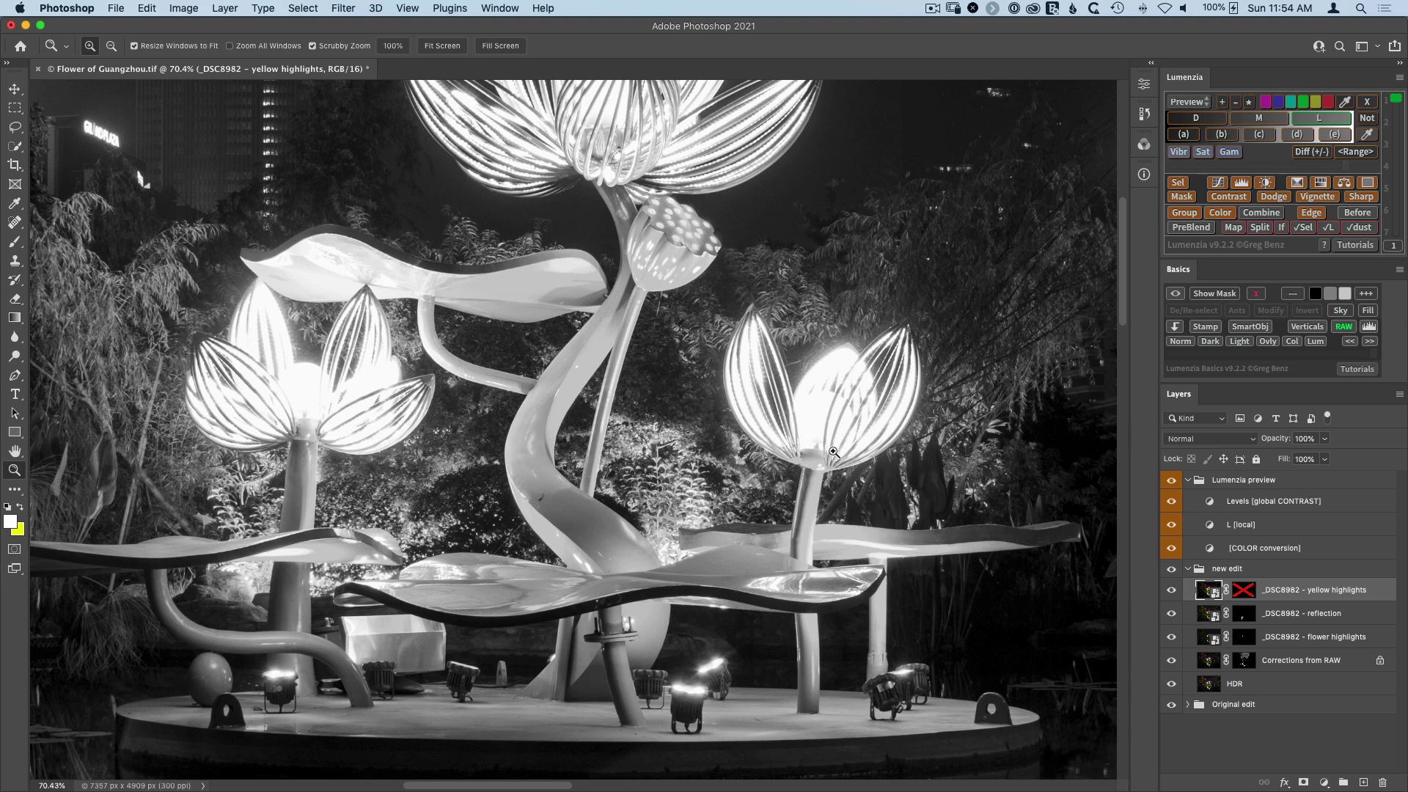
Step: In the preview's [COLOR conversion] adjustment, set Yellows to 77, Greens to -183, Cyans to -126, Blues to -175 and Magentas to -171, and raise Reds
{"action": "double_click", "coordinate": [1211, 550]}
{"action": "left_click", "coordinate": [958, 310]}
{"action": "left_click", "coordinate": [941, 292]}
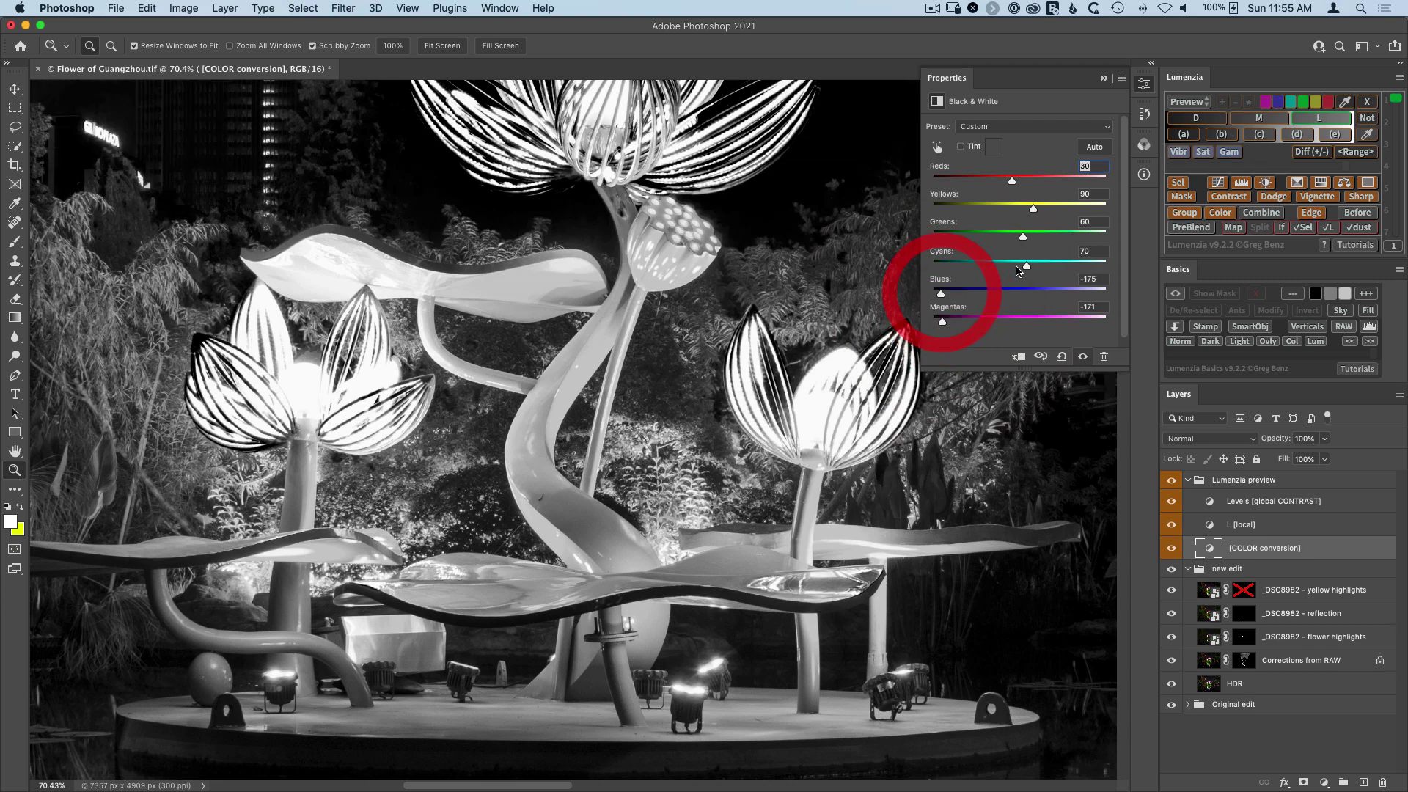
{"action": "left_click", "coordinate": [957, 261]}
{"action": "left_click", "coordinate": [938, 233]}
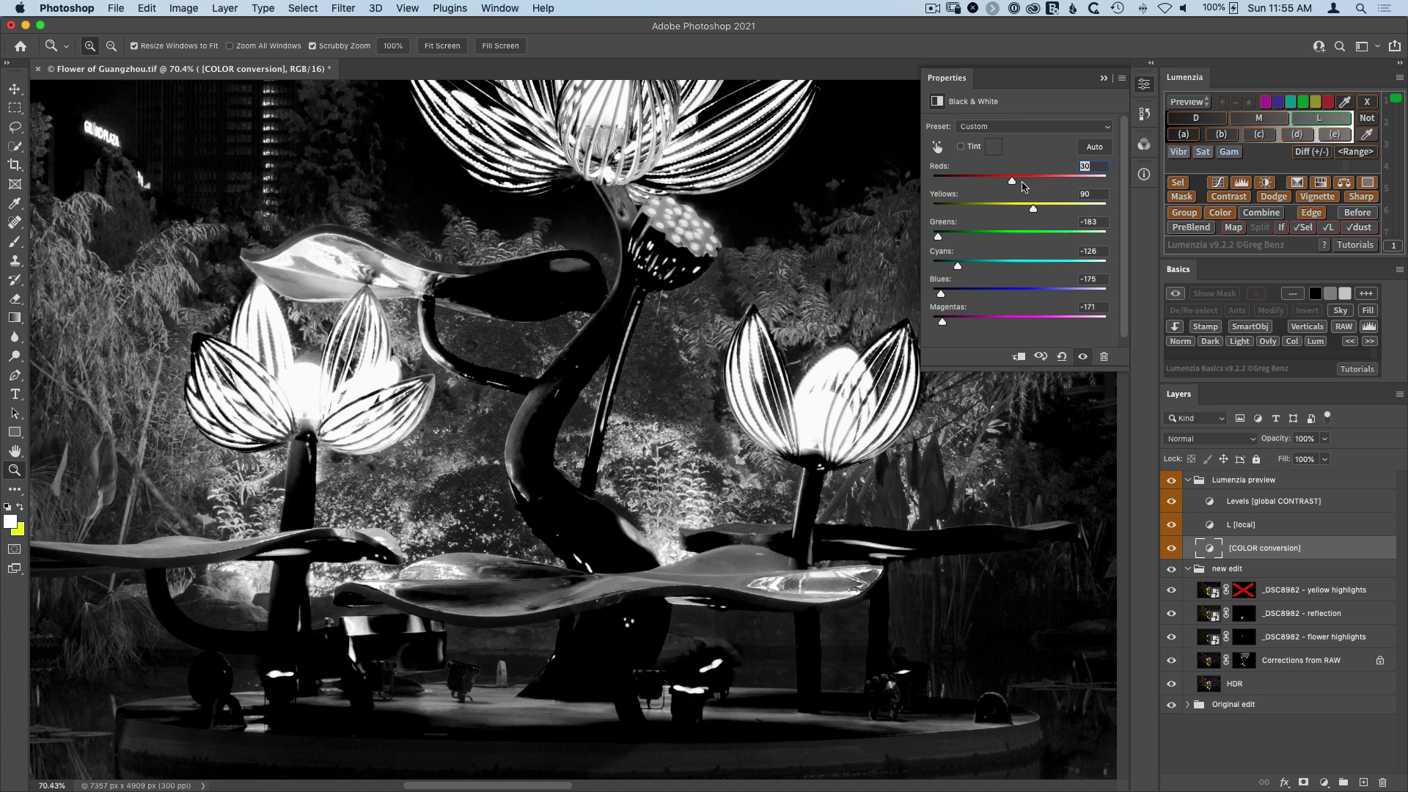
{"action": "mouse_move", "coordinate": [1026, 183]}
{"action": "left_mouse_down"}
{"action": "mouse_move", "coordinate": [1018, 212]}
{"action": "mouse_move", "coordinate": [1046, 181]}
{"action": "left_mouse_up"}
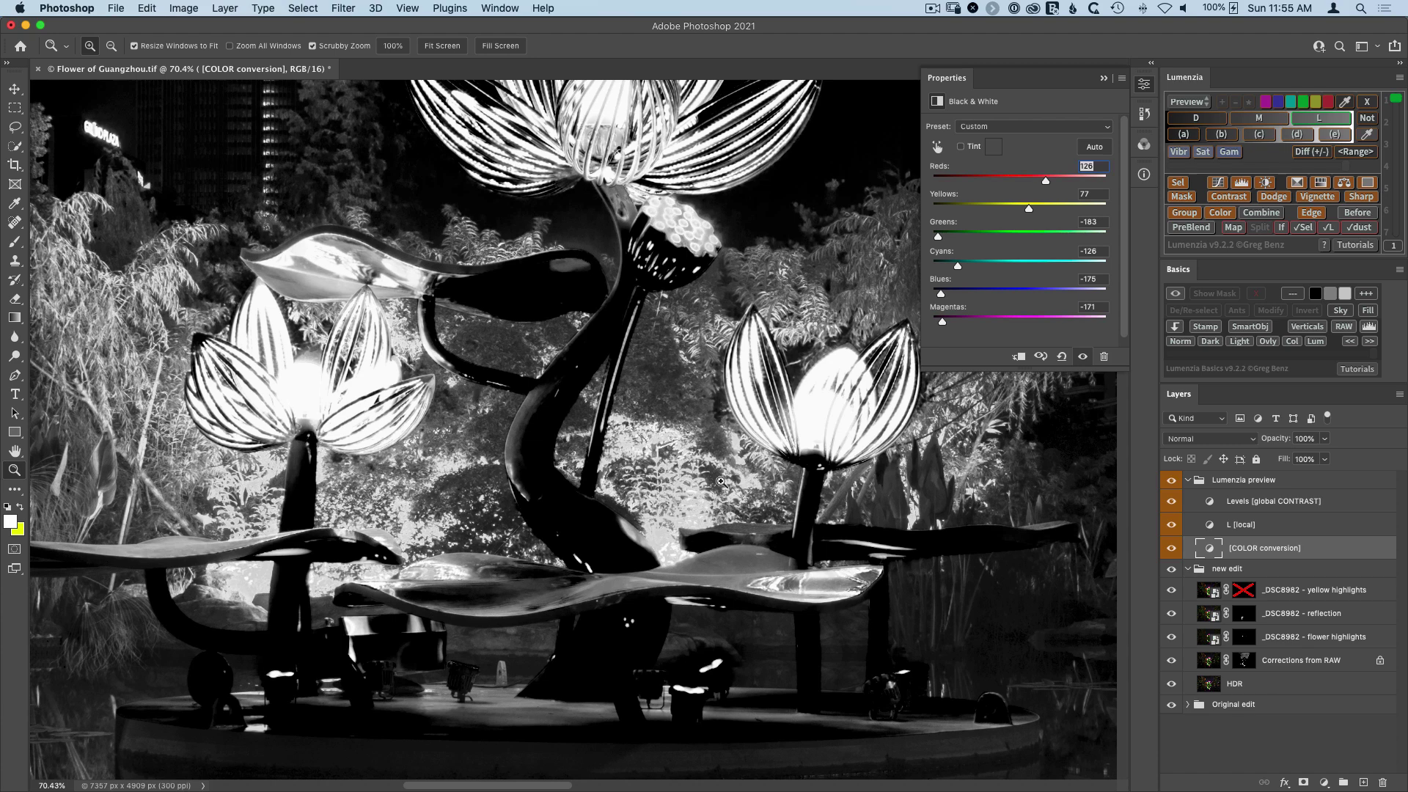
Step: Check the preview around the foliage, load it as a selection, and enable and target the mask of the _DSC8982 - yellow highlights layer
{"action": "left_click_drag", "start_coordinate": [583, 577], "coordinate": [739, 560]}
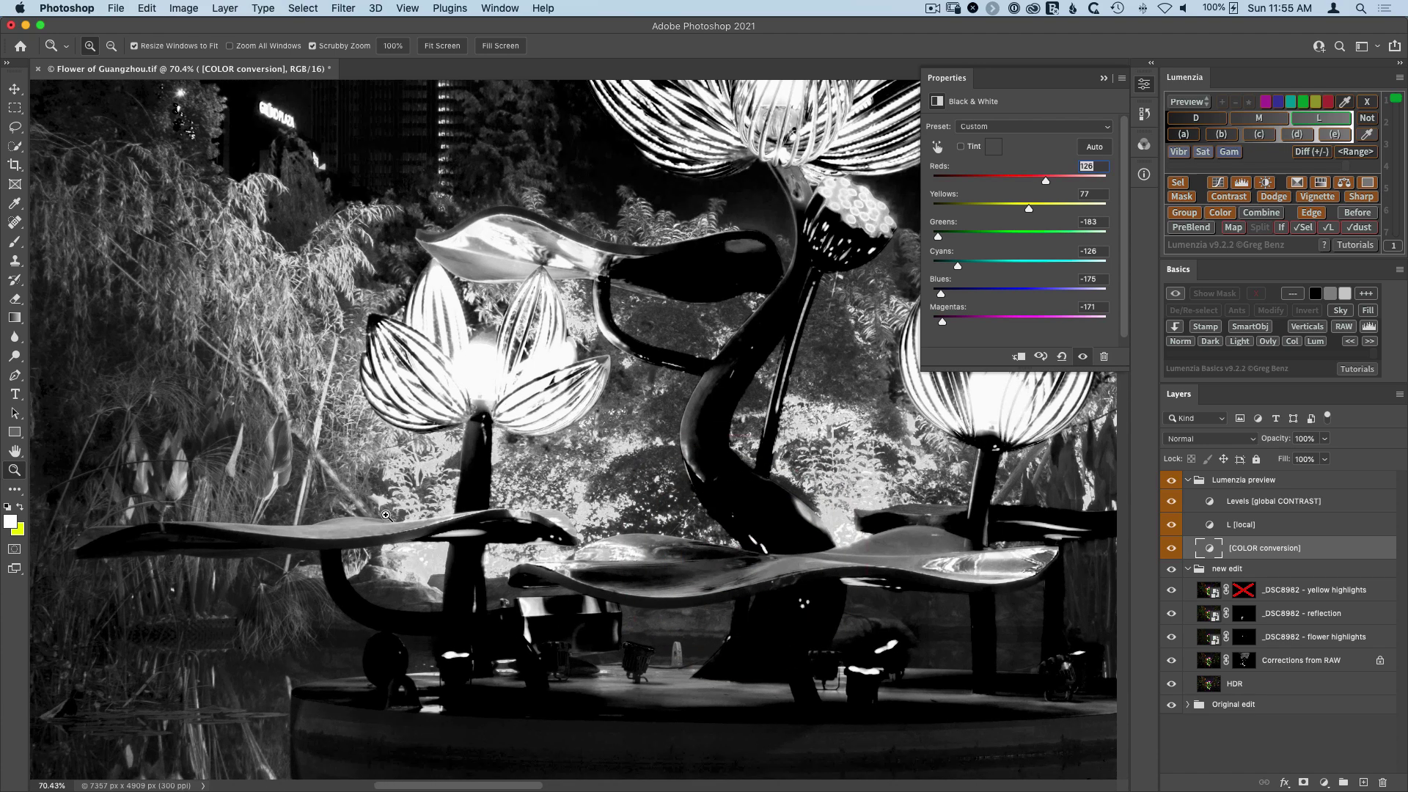
{"action": "left_click_drag", "start_coordinate": [543, 484], "coordinate": [421, 496]}
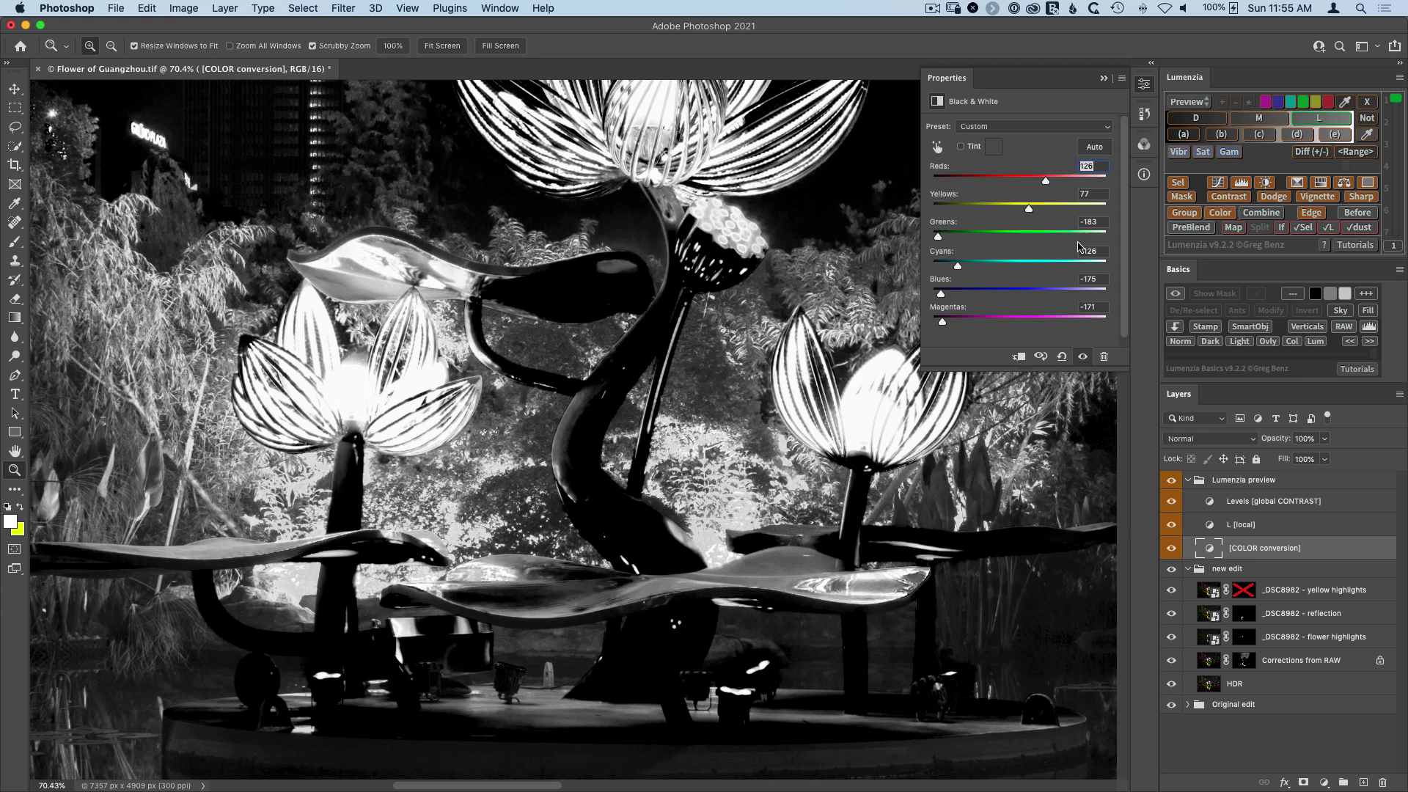
{"action": "left_click", "coordinate": [1146, 86]}
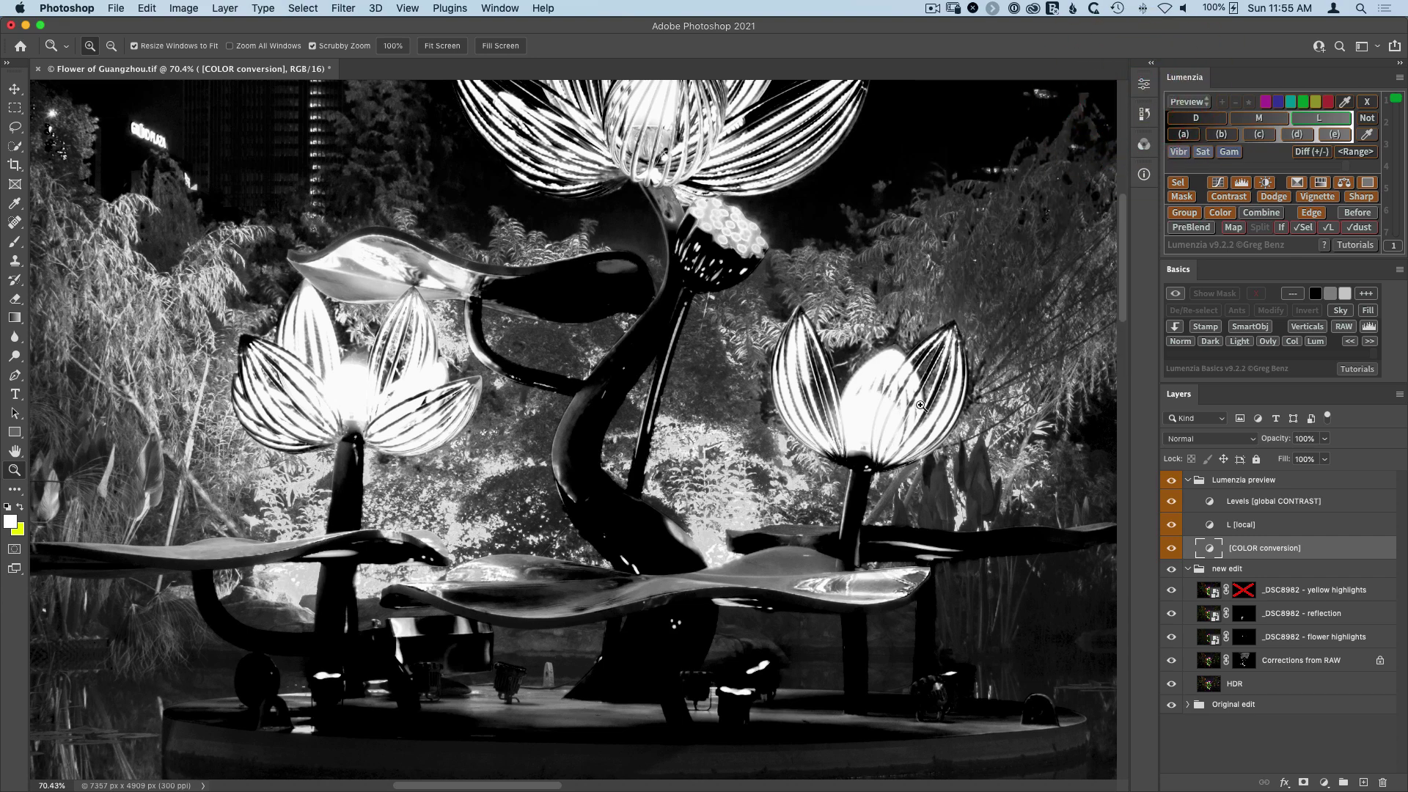
{"action": "left_click", "coordinate": [1177, 183]}
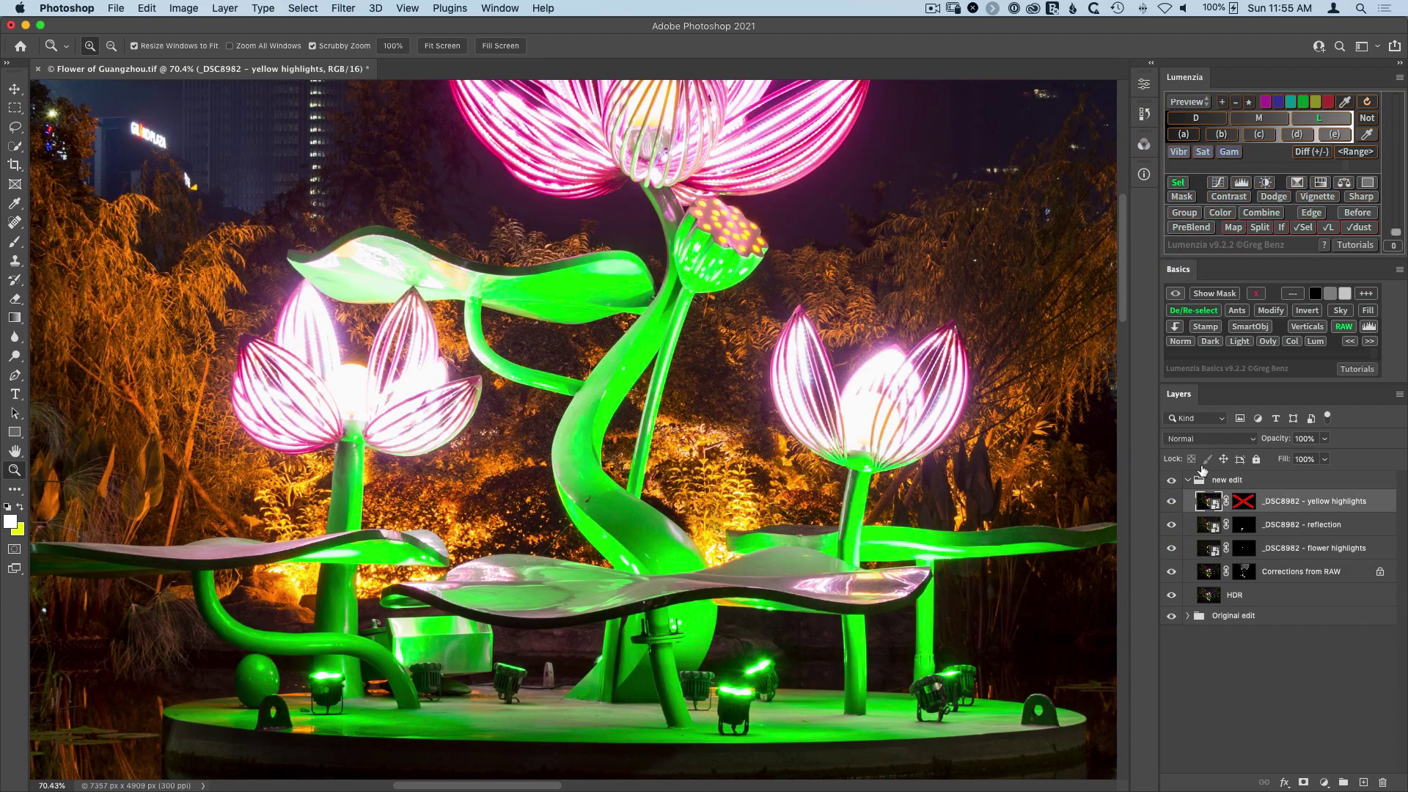
{"action": "left_click", "coordinate": [1243, 501]}
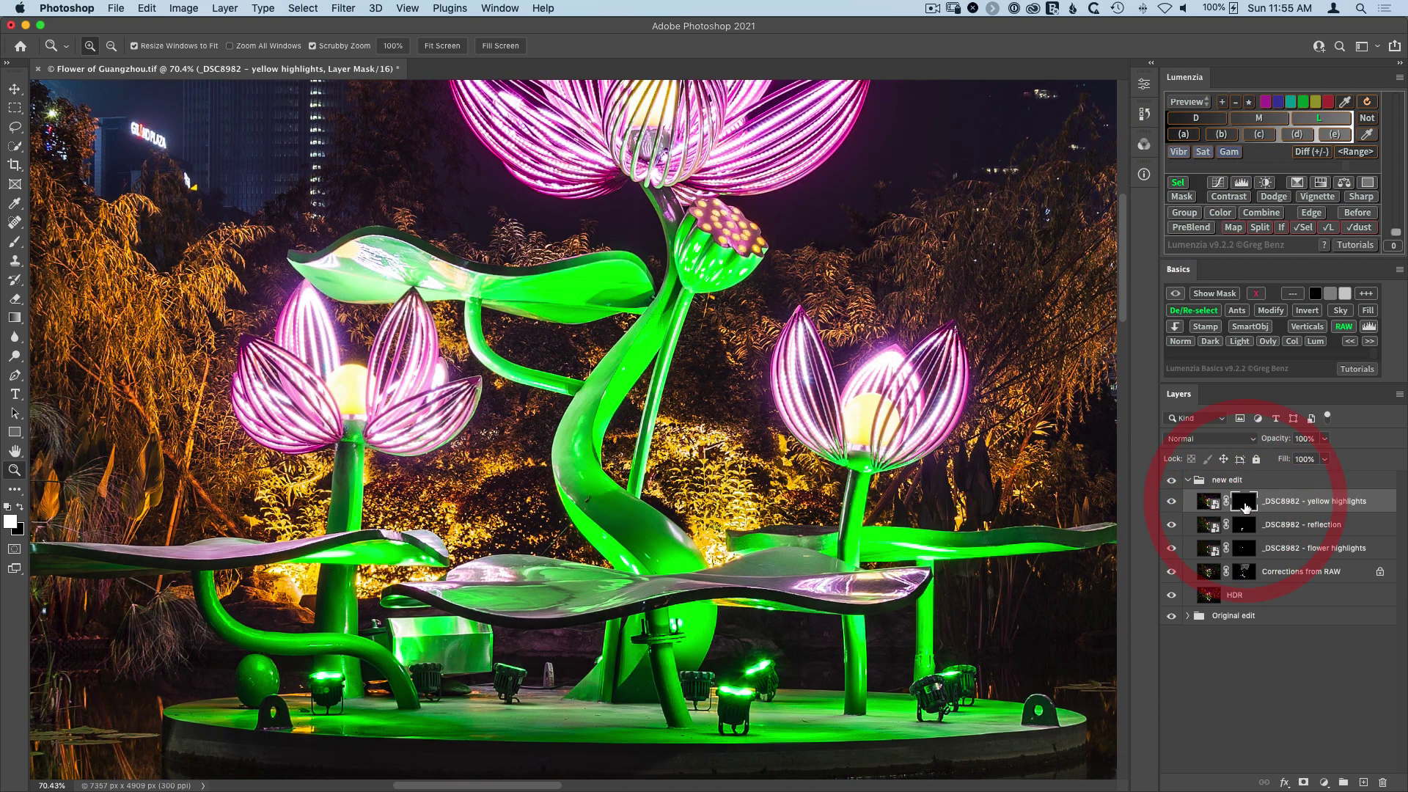
Step: Paint white into the yellow highlights mask over the lit foliage right of the central stem, reducing the brush from size 125 to about 60
{"action": "key", "text": "b"}
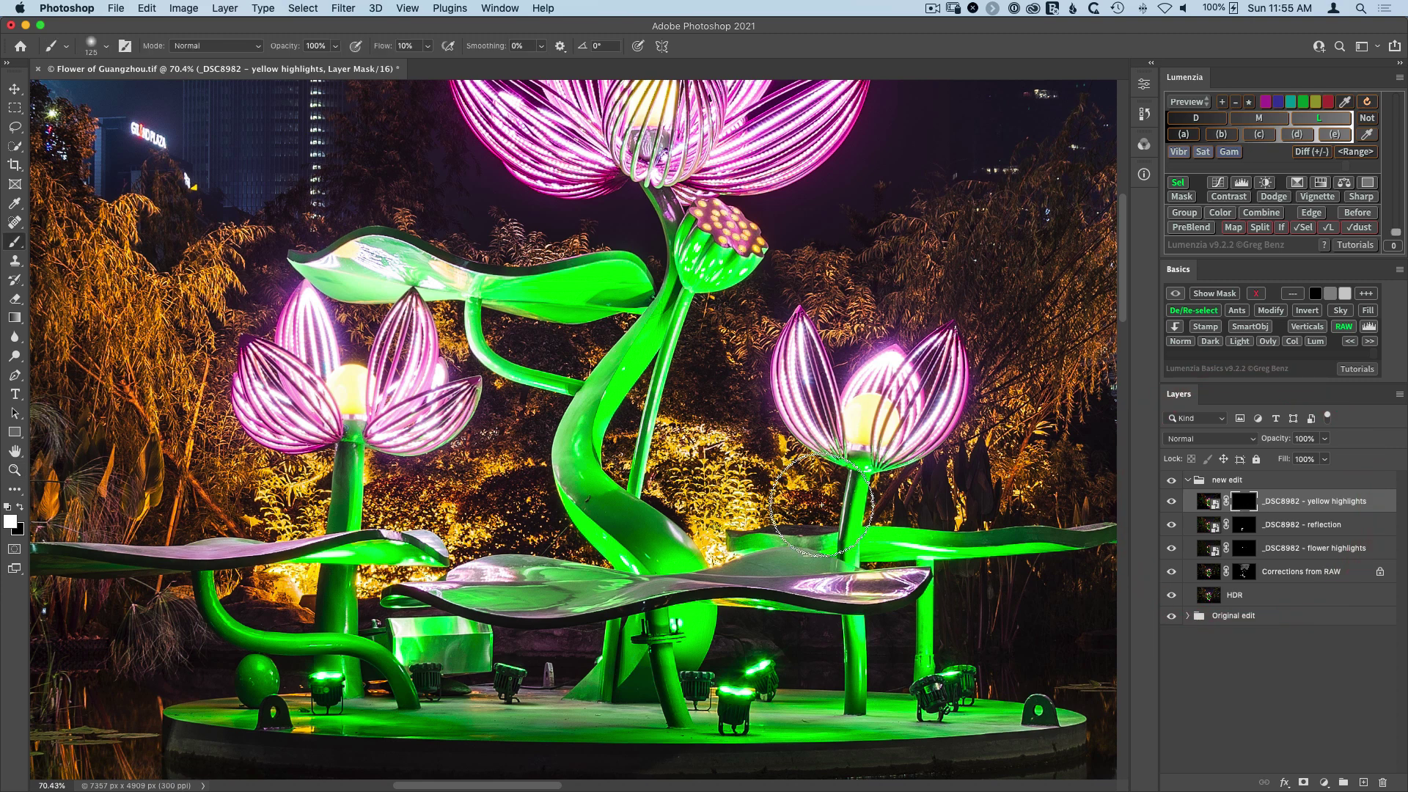
{"action": "mouse_move", "coordinate": [721, 470]}
{"action": "left_mouse_down"}
{"action": "mouse_move", "coordinate": [739, 500]}
{"action": "mouse_move", "coordinate": [724, 543]}
{"action": "mouse_move", "coordinate": [738, 511]}
{"action": "mouse_move", "coordinate": [706, 529]}
{"action": "mouse_move", "coordinate": [732, 447]}
{"action": "mouse_move", "coordinate": [673, 441]}
{"action": "mouse_move", "coordinate": [727, 451]}
{"action": "mouse_move", "coordinate": [698, 435]}
{"action": "mouse_move", "coordinate": [744, 515]}
{"action": "mouse_move", "coordinate": [725, 536]}
{"action": "mouse_move", "coordinate": [749, 493]}
{"action": "mouse_move", "coordinate": [737, 517]}
{"action": "mouse_move", "coordinate": [757, 512]}
{"action": "mouse_move", "coordinate": [762, 485]}
{"action": "mouse_move", "coordinate": [749, 503]}
{"action": "mouse_move", "coordinate": [695, 440]}
{"action": "mouse_move", "coordinate": [725, 452]}
{"action": "mouse_move", "coordinate": [666, 436]}
{"action": "mouse_move", "coordinate": [700, 430]}
{"action": "left_mouse_up"}
{"action": "key", "text": "bracketleft"}
{"action": "key", "text": "bracketleft"}
{"action": "key", "text": "bracketleft"}
{"action": "key", "text": "bracketleft"}
{"action": "key", "text": "bracketleft"}
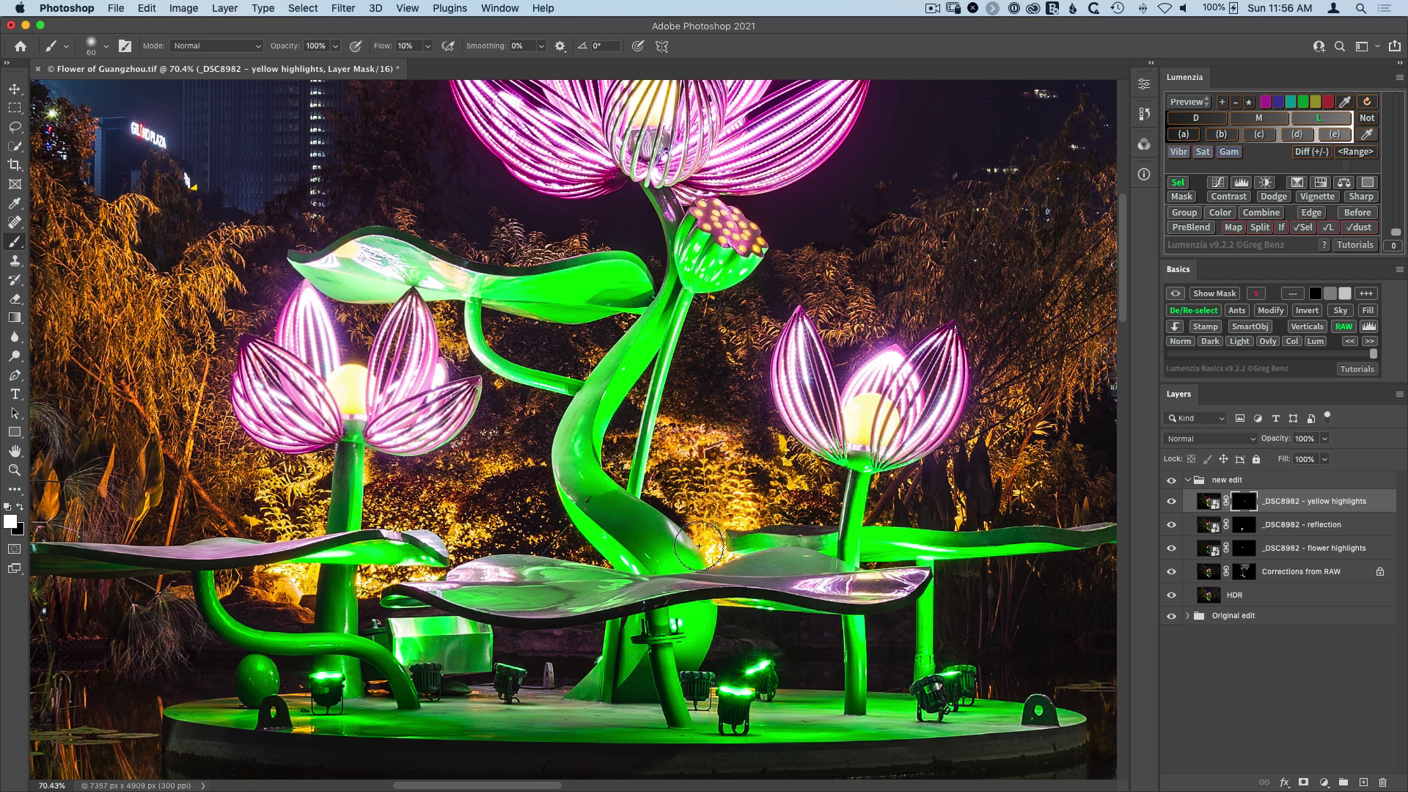
{"action": "key", "text": "bracketleft"}
{"action": "key", "text": "bracketleft"}
{"action": "key", "text": "bracketleft"}
{"action": "key", "text": "bracketleft"}
Step: Paint the lit foliage between the left flower and the central stem into the yellow highlights mask with brush sizes down to 35
{"action": "mouse_move", "coordinate": [712, 541]}
{"action": "left_mouse_down"}
{"action": "mouse_move", "coordinate": [716, 554]}
{"action": "mouse_move", "coordinate": [742, 507]}
{"action": "mouse_move", "coordinate": [800, 475]}
{"action": "mouse_move", "coordinate": [886, 470]}
{"action": "mouse_move", "coordinate": [1007, 416]}
{"action": "left_mouse_up"}
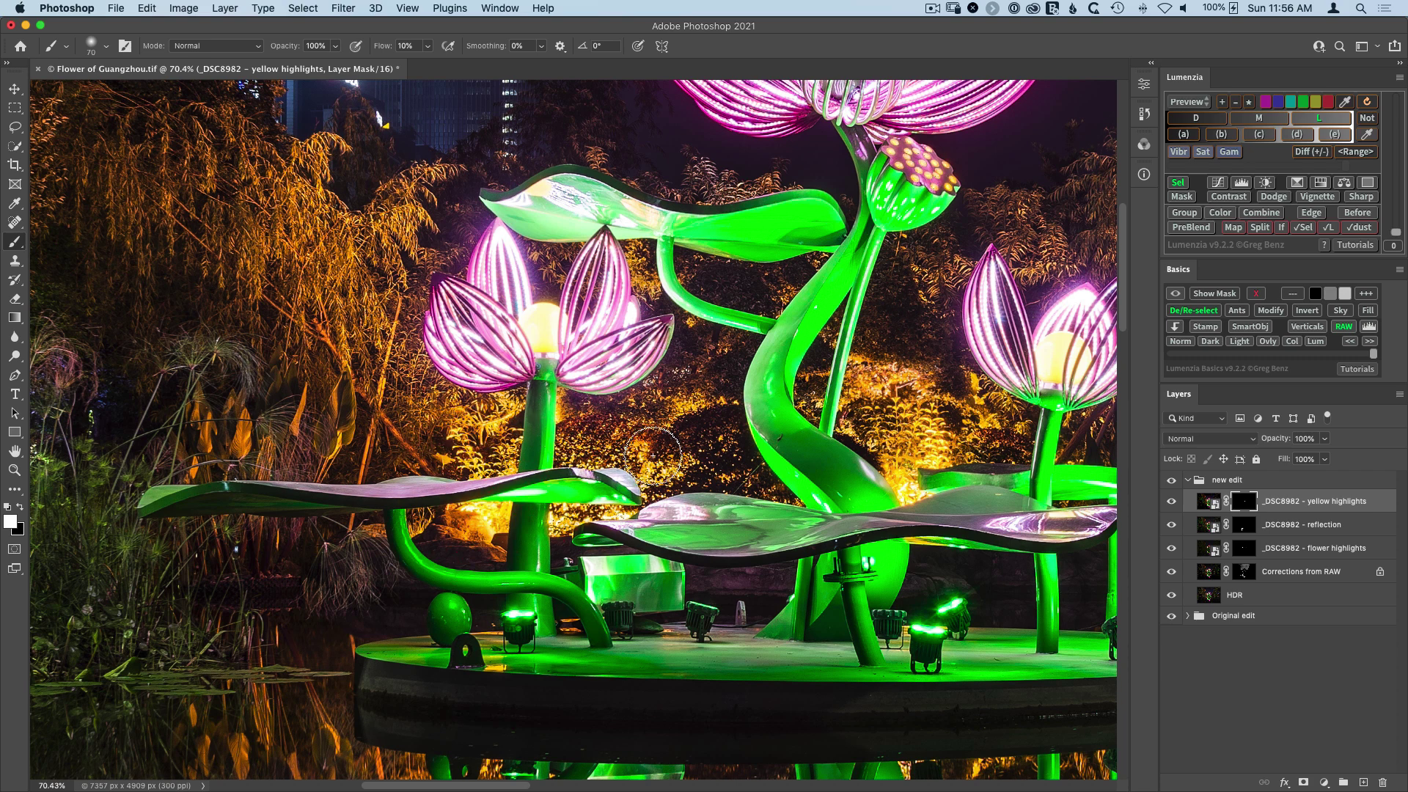
{"action": "left_click_drag", "start_coordinate": [686, 460], "coordinate": [653, 460]}
{"action": "left_click_drag", "start_coordinate": [898, 396], "coordinate": [916, 398]}
{"action": "left_click_drag", "start_coordinate": [675, 460], "coordinate": [660, 456]}
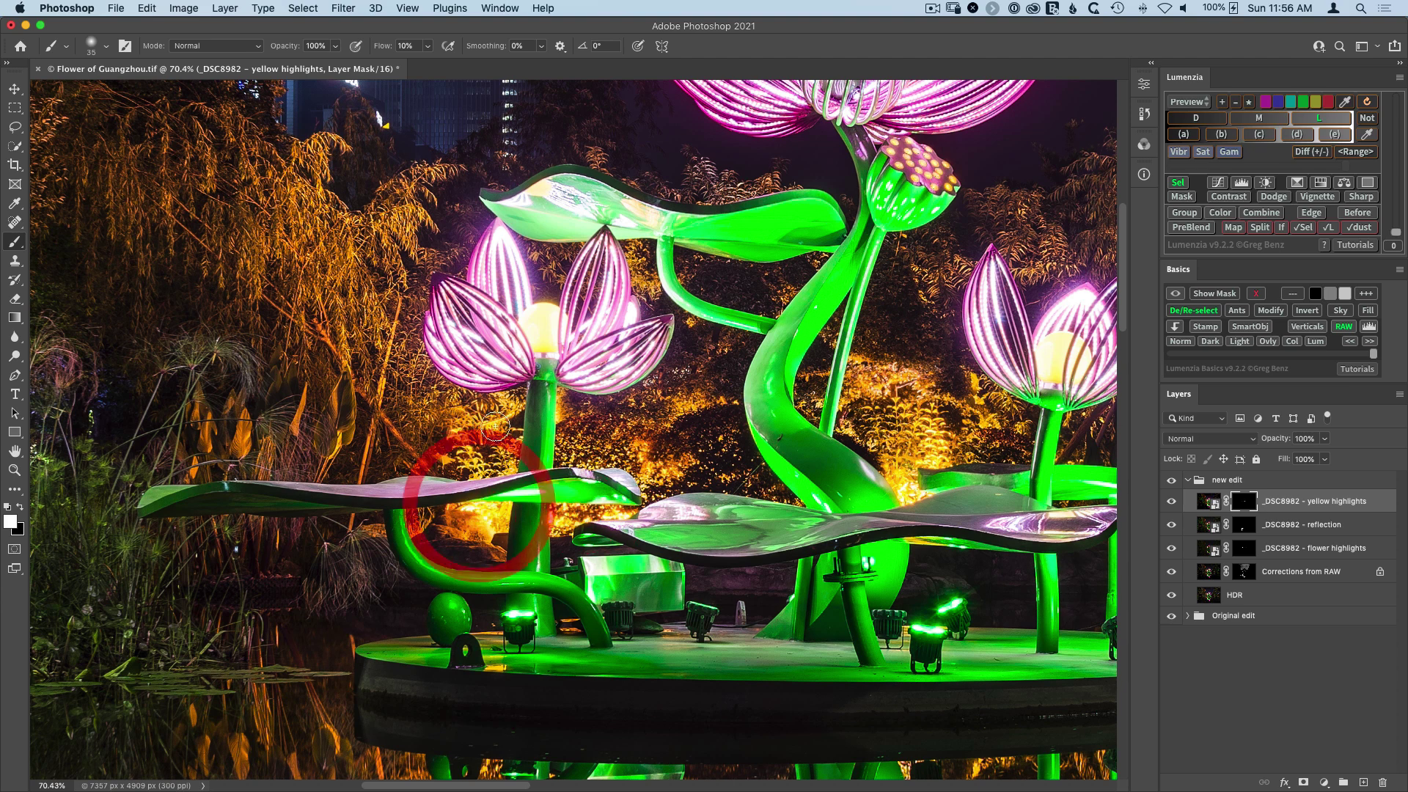
Step: Compare the lit foliage with and without the _DSC8982 - yellow highlights layer and review the whole image
{"action": "left_click", "coordinate": [1171, 503]}
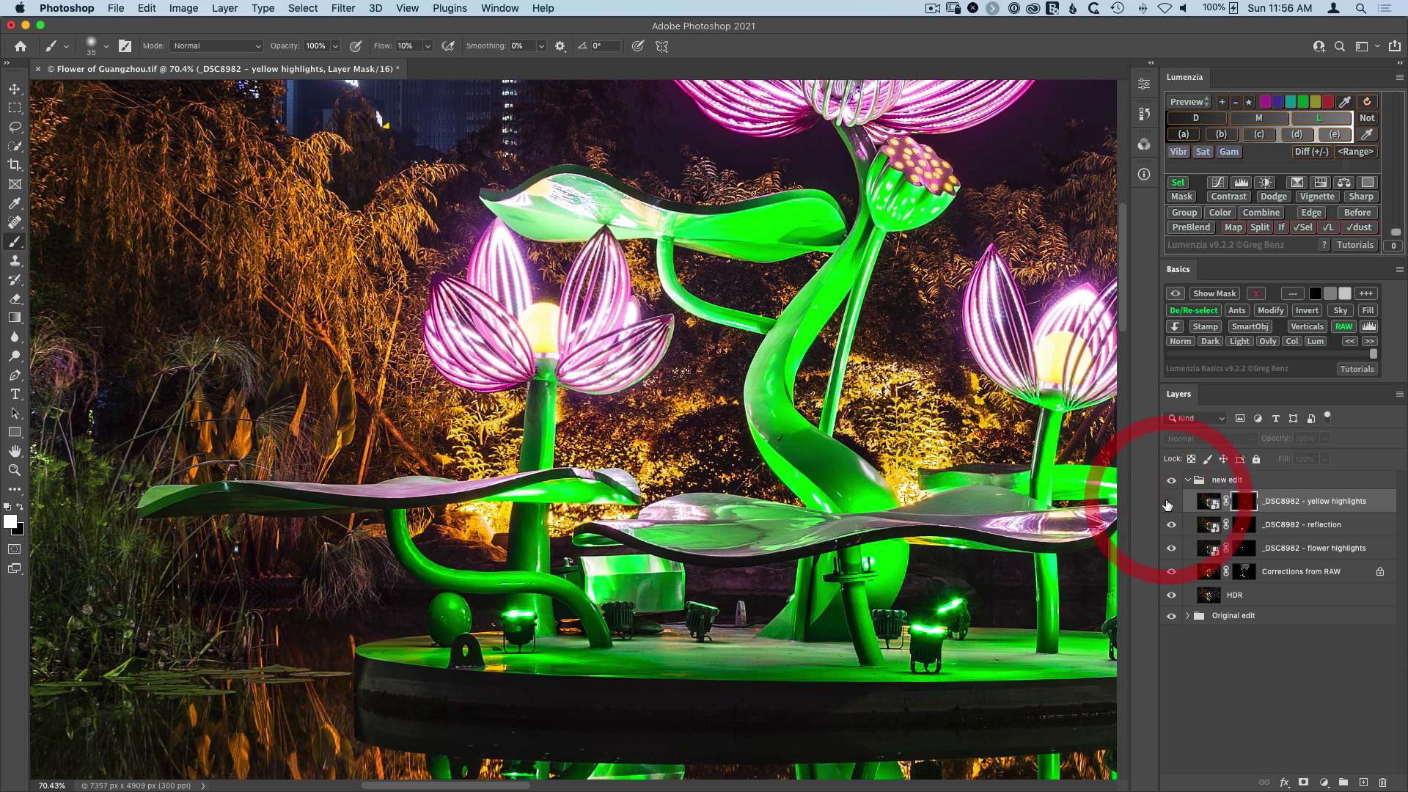
{"action": "left_click", "coordinate": [1171, 502]}
{"action": "left_click", "coordinate": [1171, 503]}
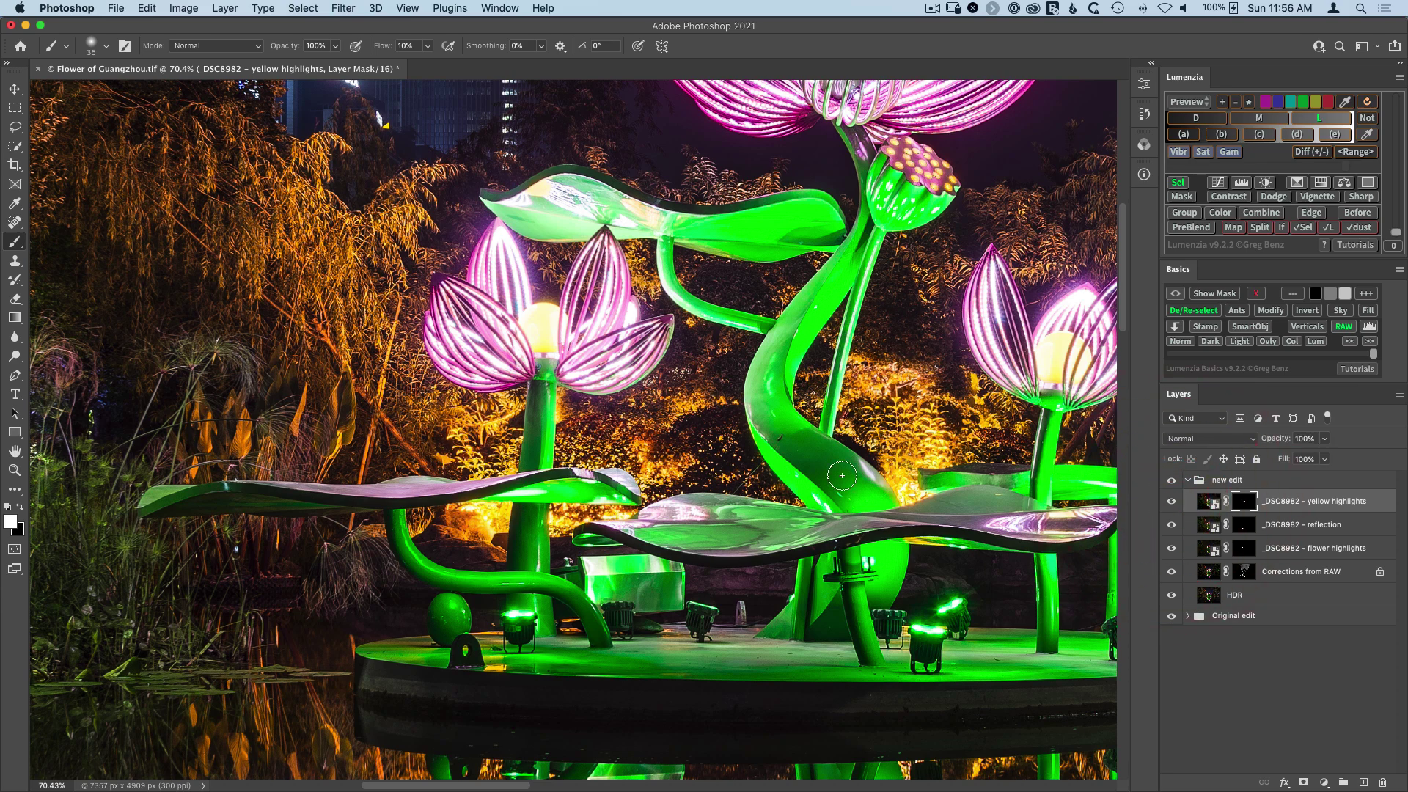
{"action": "key", "text": "super+0"}
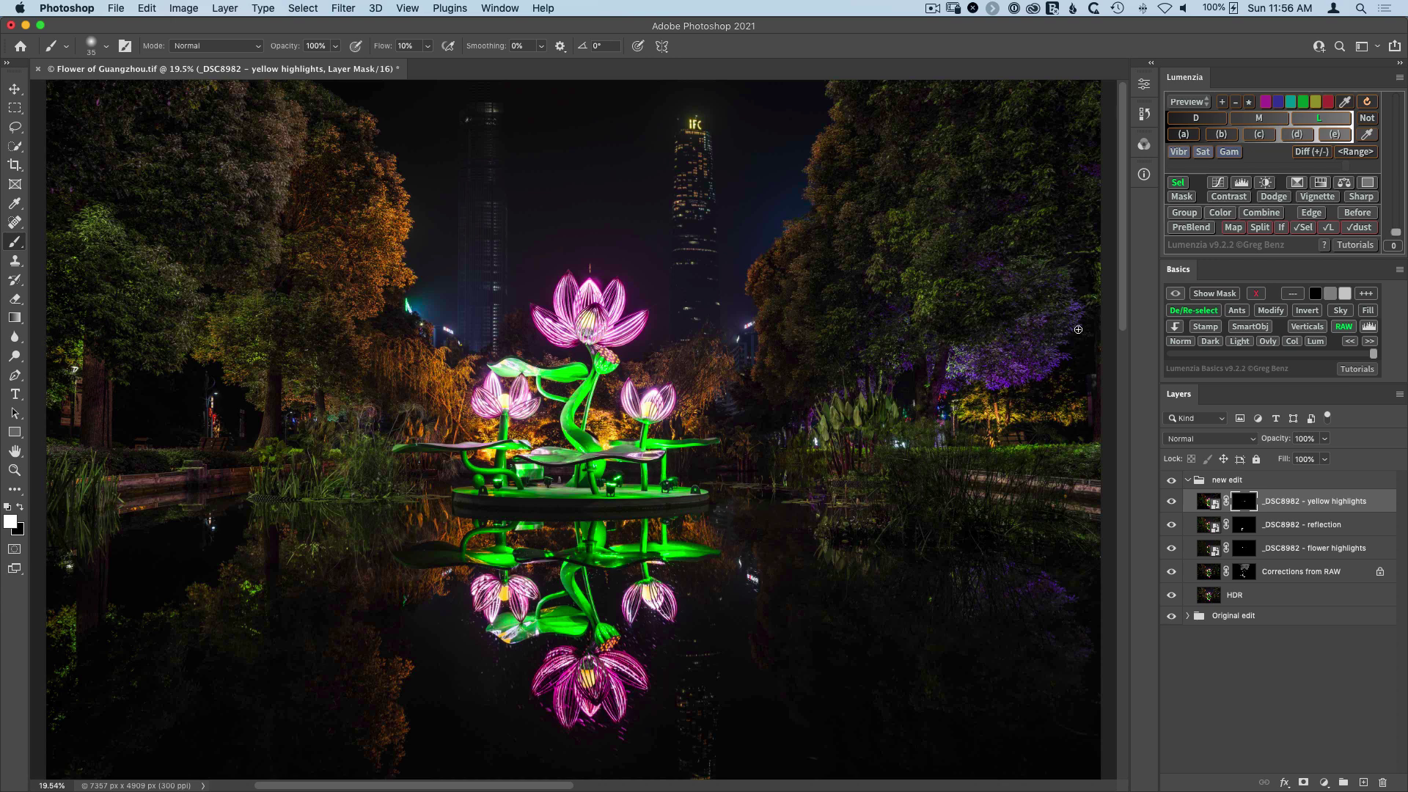
Step: Clear the selection and add a Solid Color fill layer above the yellow highlights layer with Lumenzia
{"action": "key", "text": "super+d"}
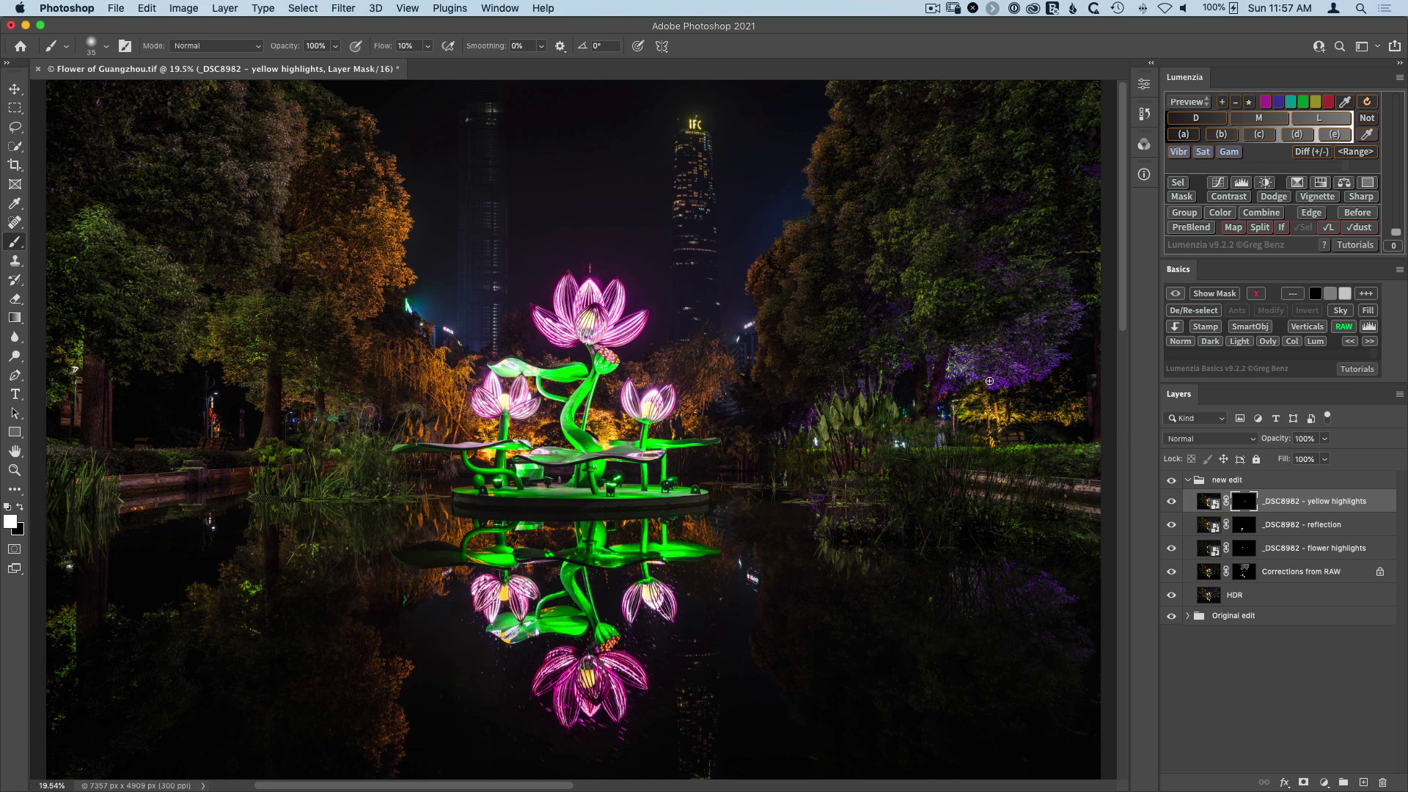
{"action": "left_click", "coordinate": [1368, 183]}
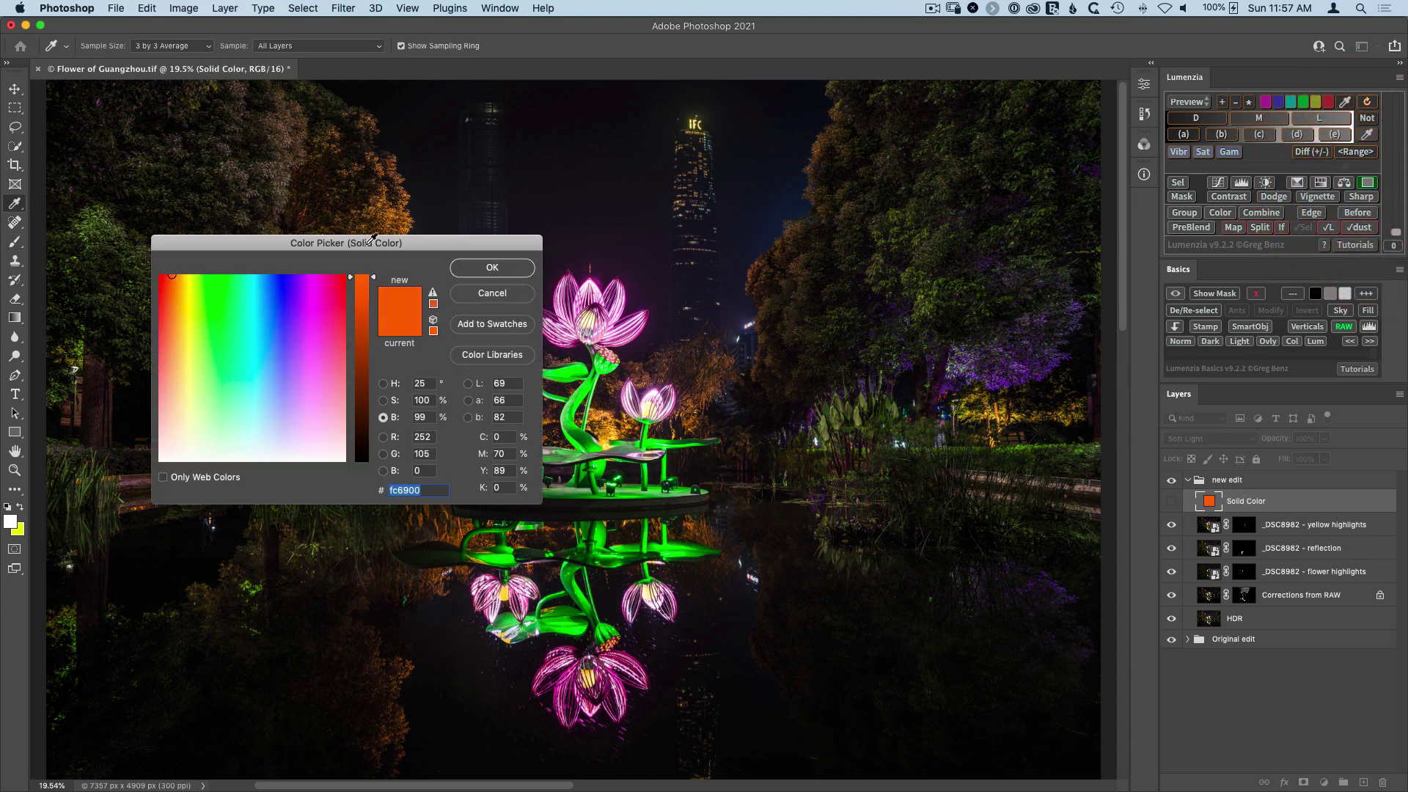
{"action": "left_click_drag", "start_coordinate": [340, 239], "coordinate": [499, 253]}
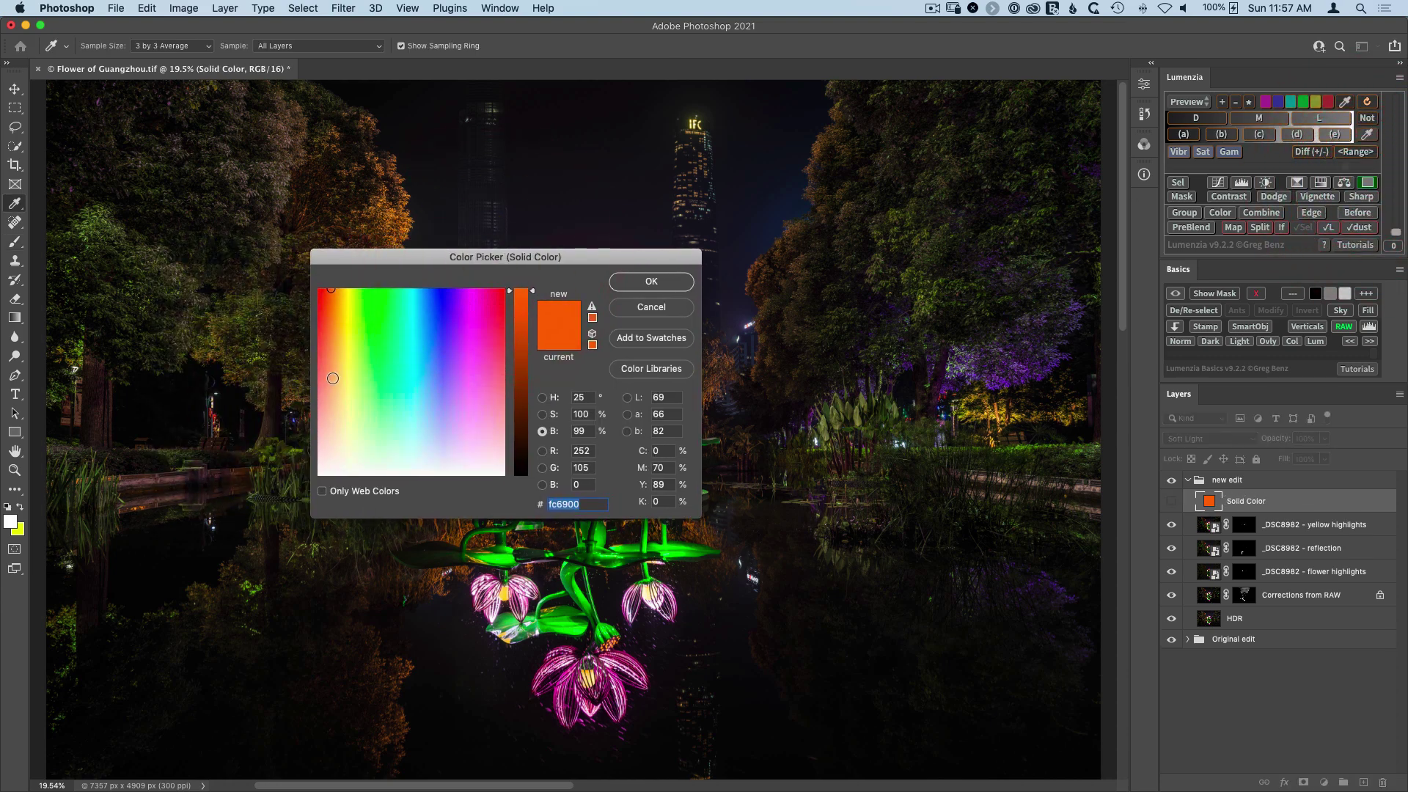
Step: Sample the yellowish tree foliage on the left side of the photo to make the Solid Color fill 7c611f
{"action": "key", "text": "super+equal"}
{"action": "key", "text": "super+equal"}
{"action": "key", "text": "super+equal"}
{"action": "key", "text": "super+equal"}
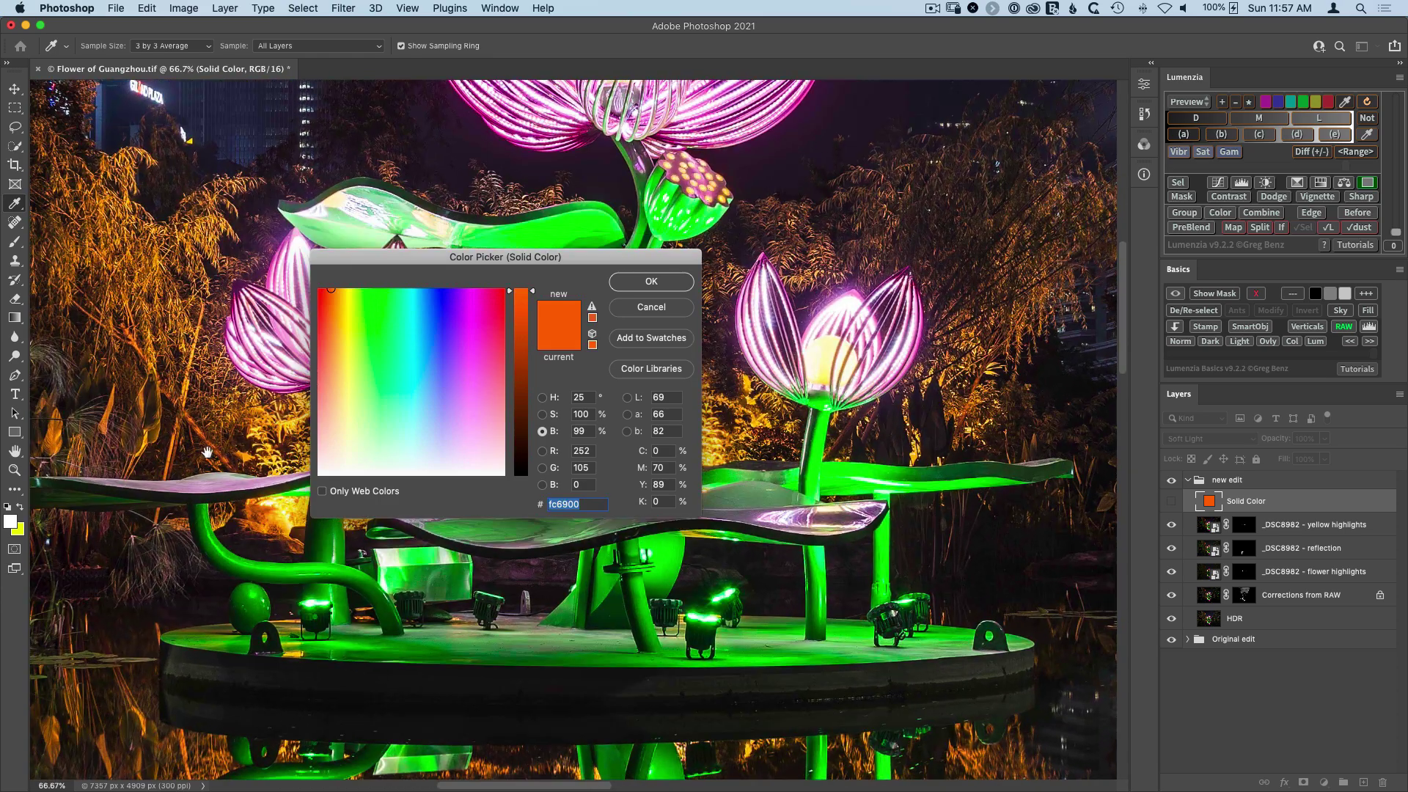
{"action": "scroll", "coordinate": [809, 508], "scroll_direction": "left", "scroll_amount": 10}
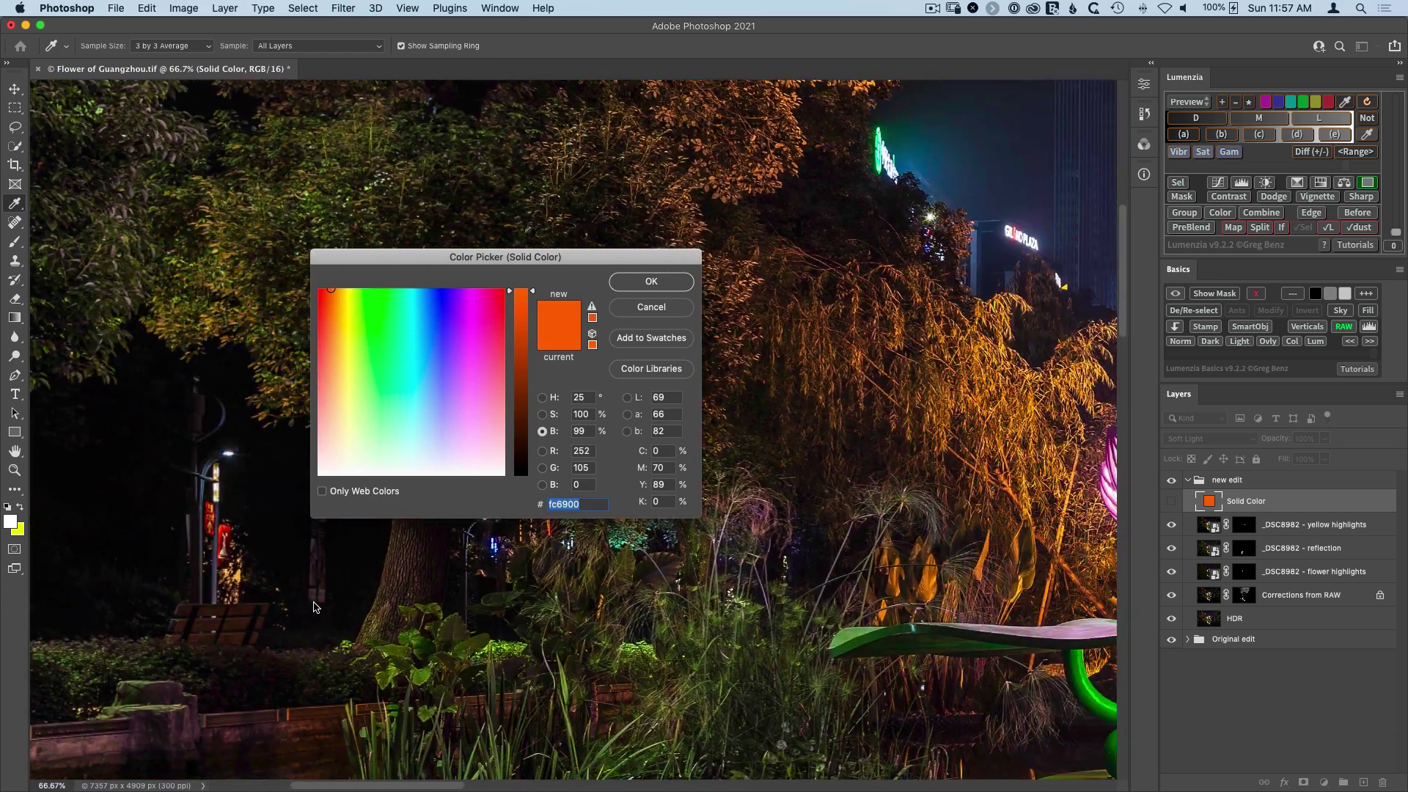
{"action": "left_click", "coordinate": [315, 607]}
{"action": "left_click_drag", "start_coordinate": [214, 311], "coordinate": [205, 324]}
{"action": "left_click", "coordinate": [203, 321]}
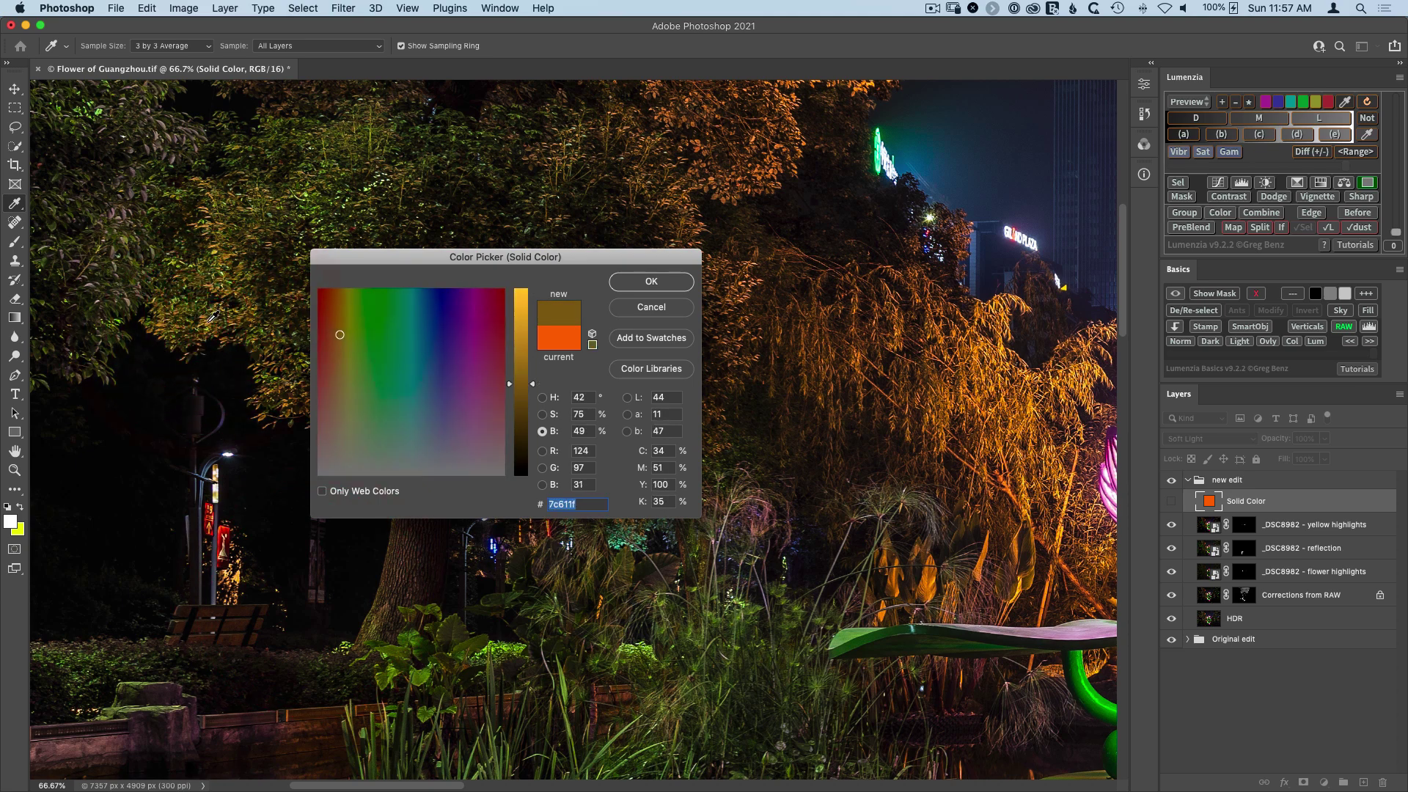
{"action": "left_click", "coordinate": [649, 282]}
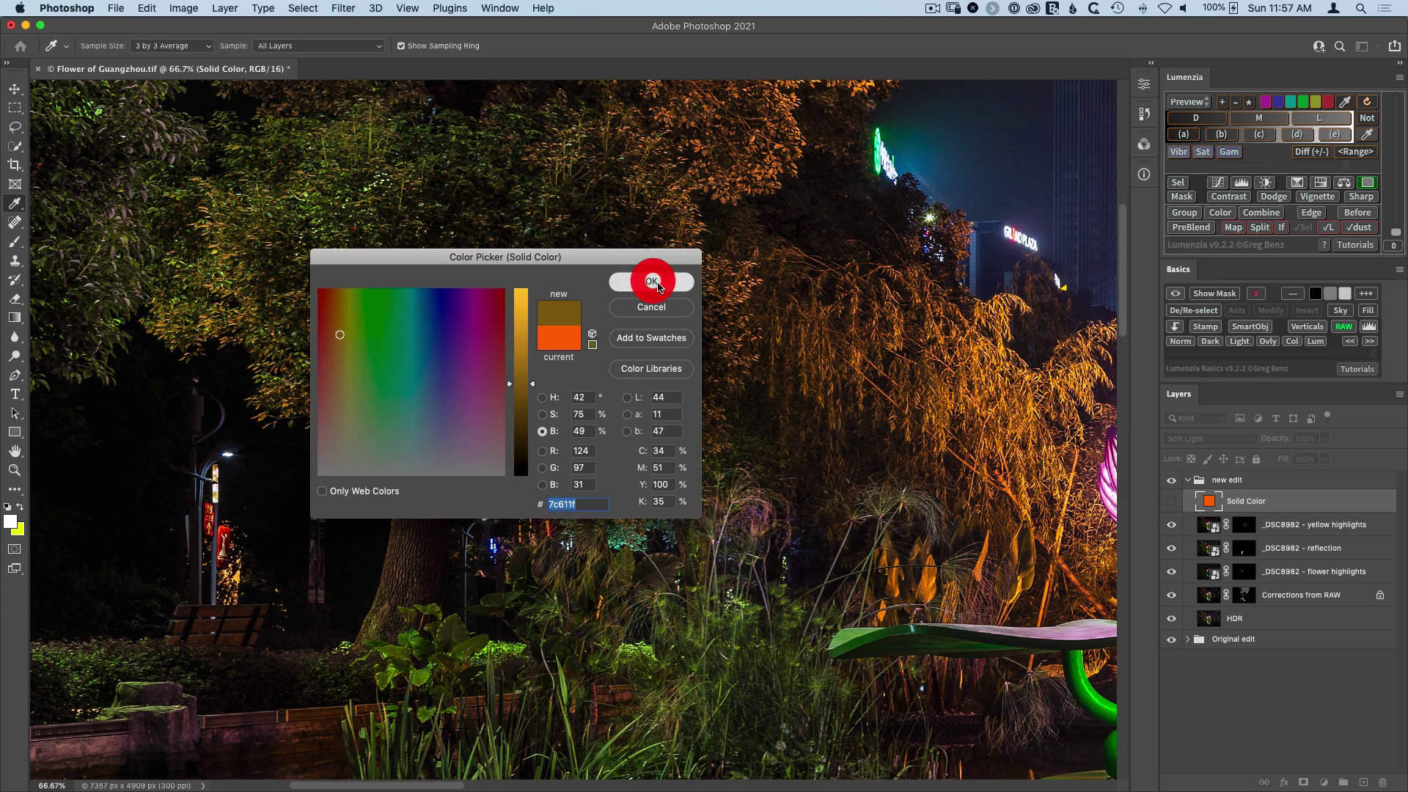
Step: Change the Solid Color layer's blend mode to Color while checking the purple-lit tree on the right side of the photo
{"action": "key", "text": "b"}
{"action": "scroll", "coordinate": [733, 440], "scroll_direction": "right", "scroll_amount": 10}
{"action": "scroll", "coordinate": [692, 429], "scroll_direction": "right", "scroll_amount": 15}
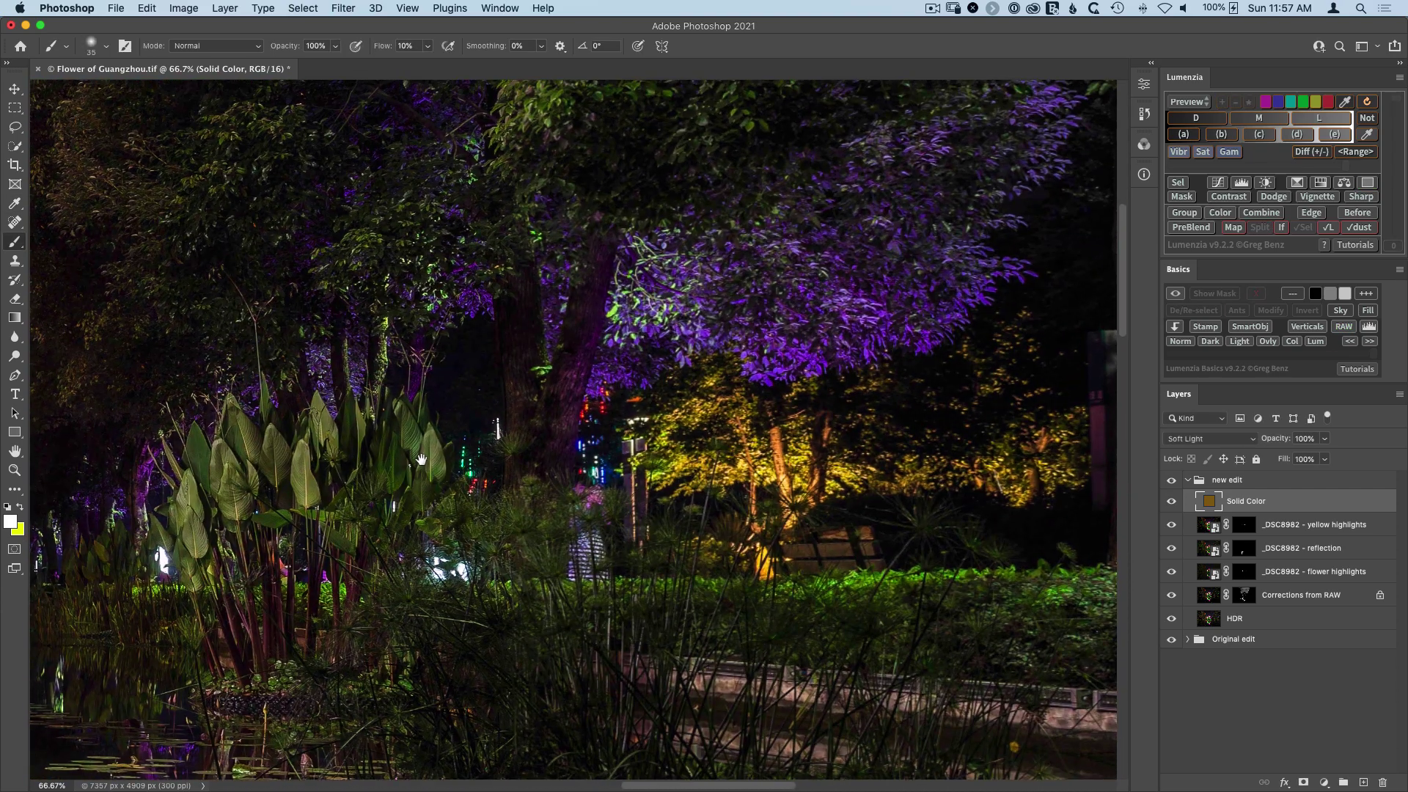
{"action": "left_click_drag", "start_coordinate": [422, 460], "coordinate": [408, 451]}
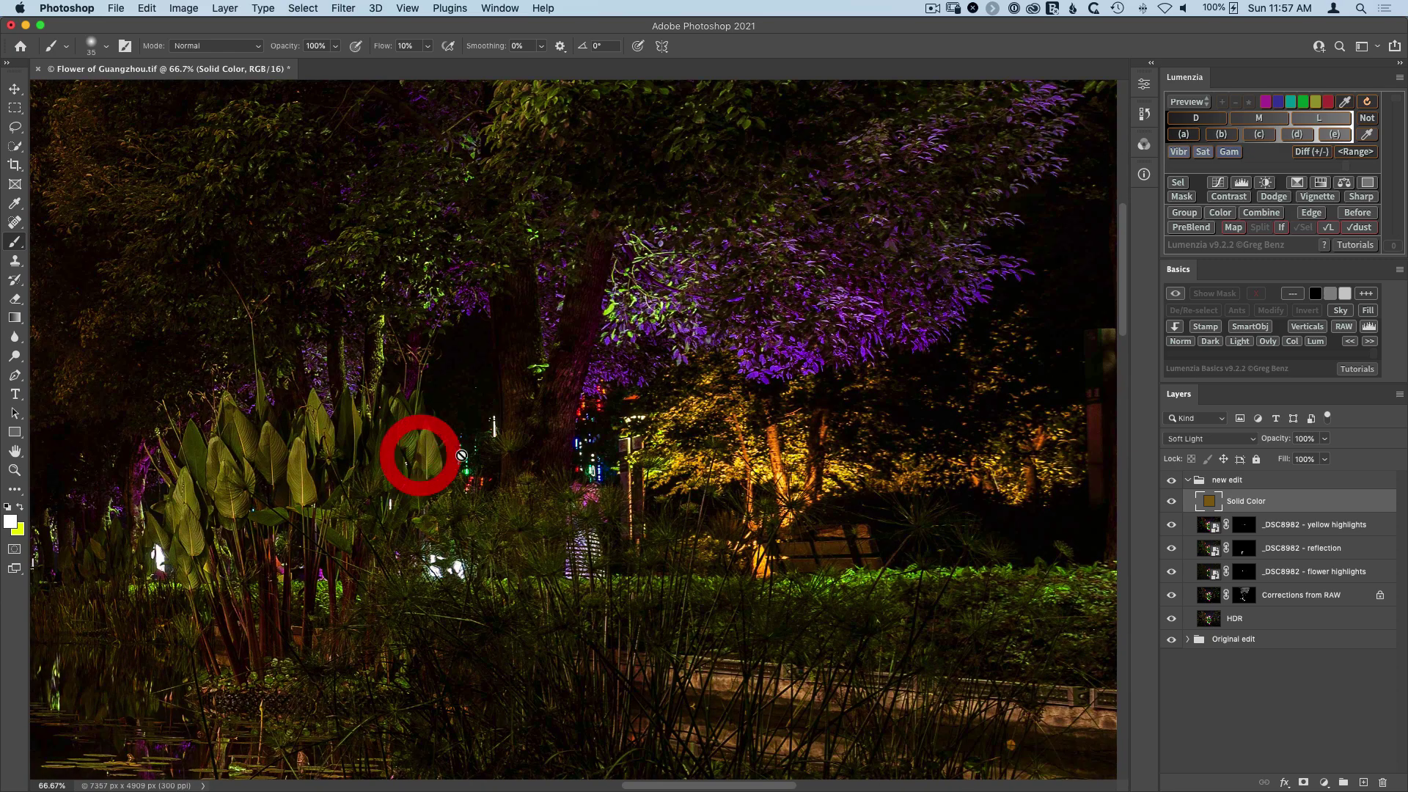
{"action": "left_click", "coordinate": [1200, 440]}
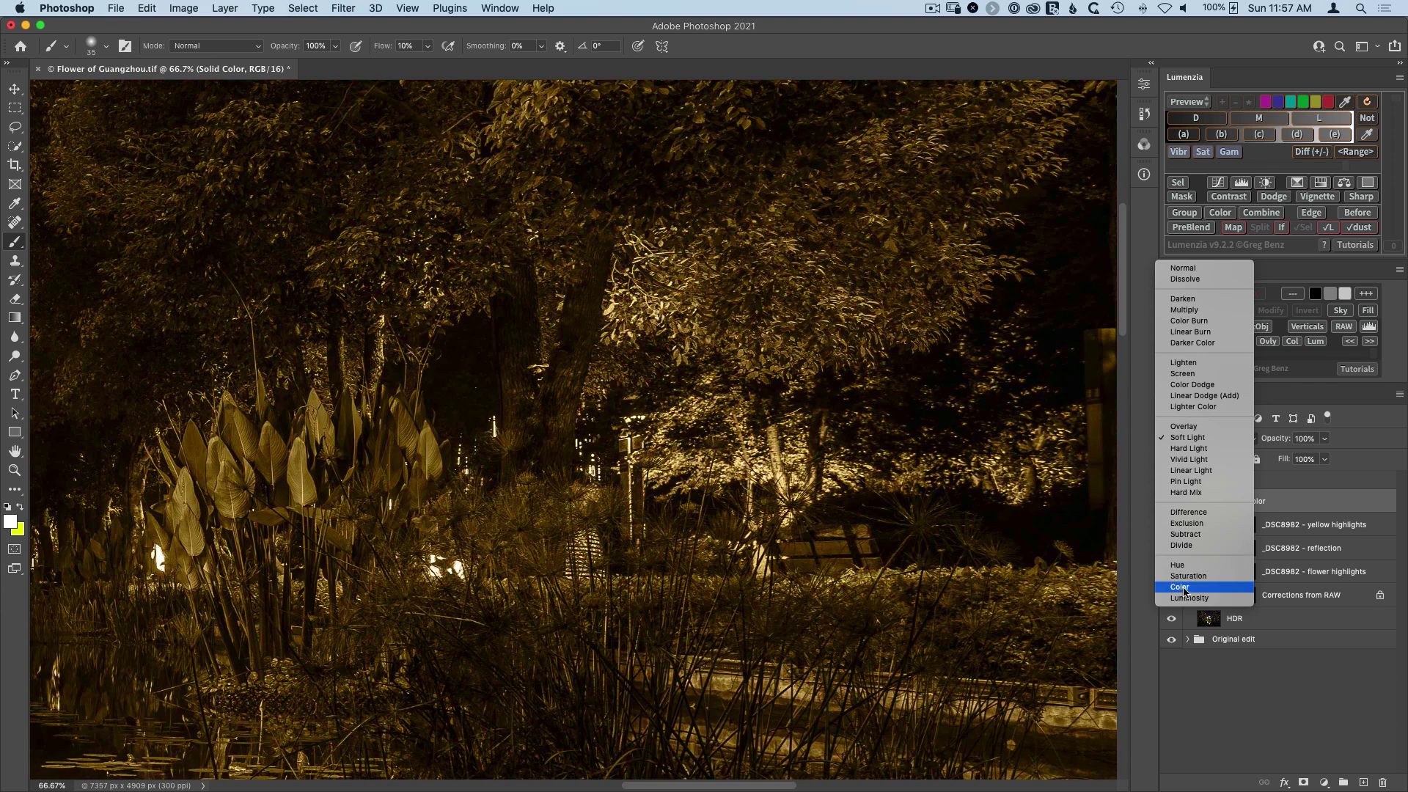
{"action": "left_click", "coordinate": [1183, 589]}
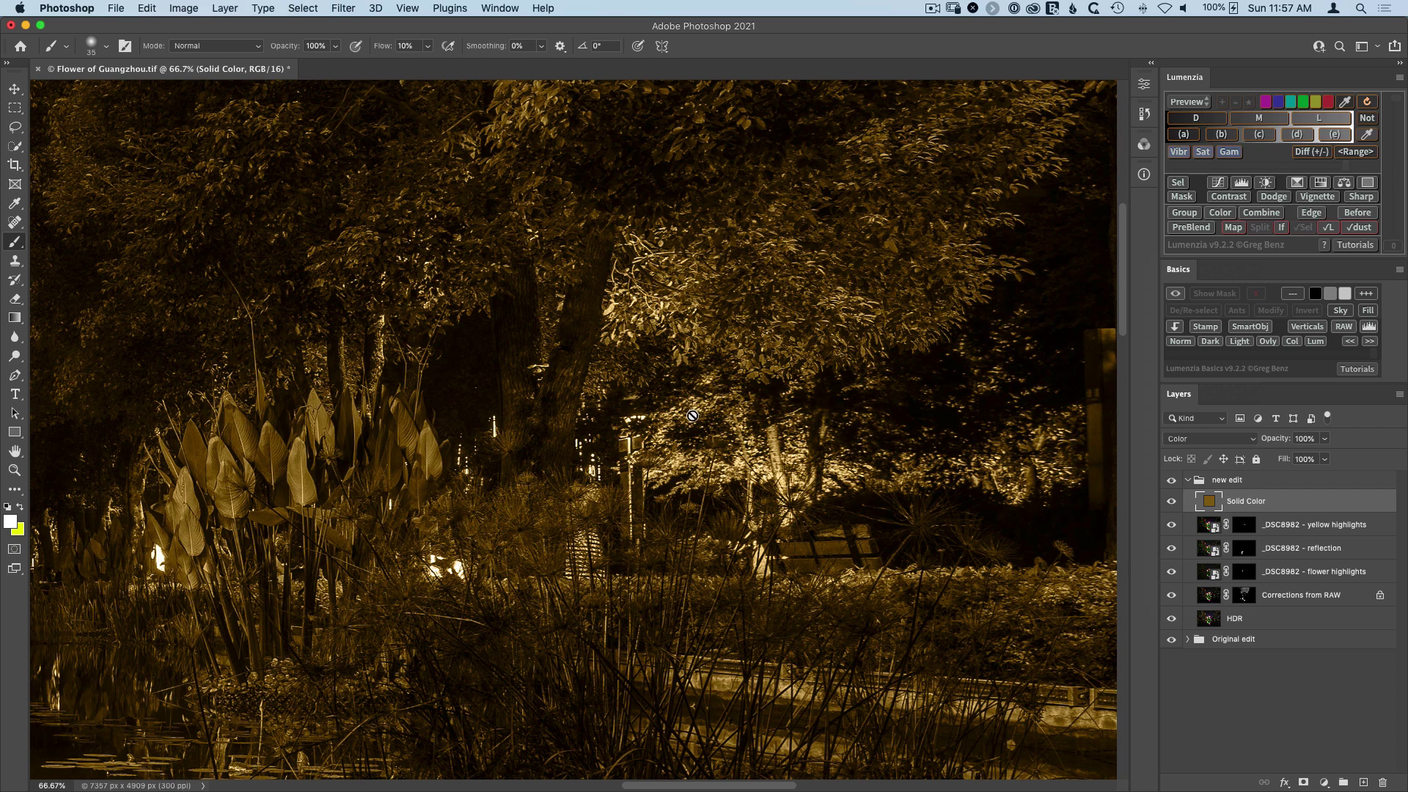
Step: Hide the Solid Color layer and give it a Lumenzia color layer mask from the Blue and Magenta presets
{"action": "left_click", "coordinate": [1170, 504]}
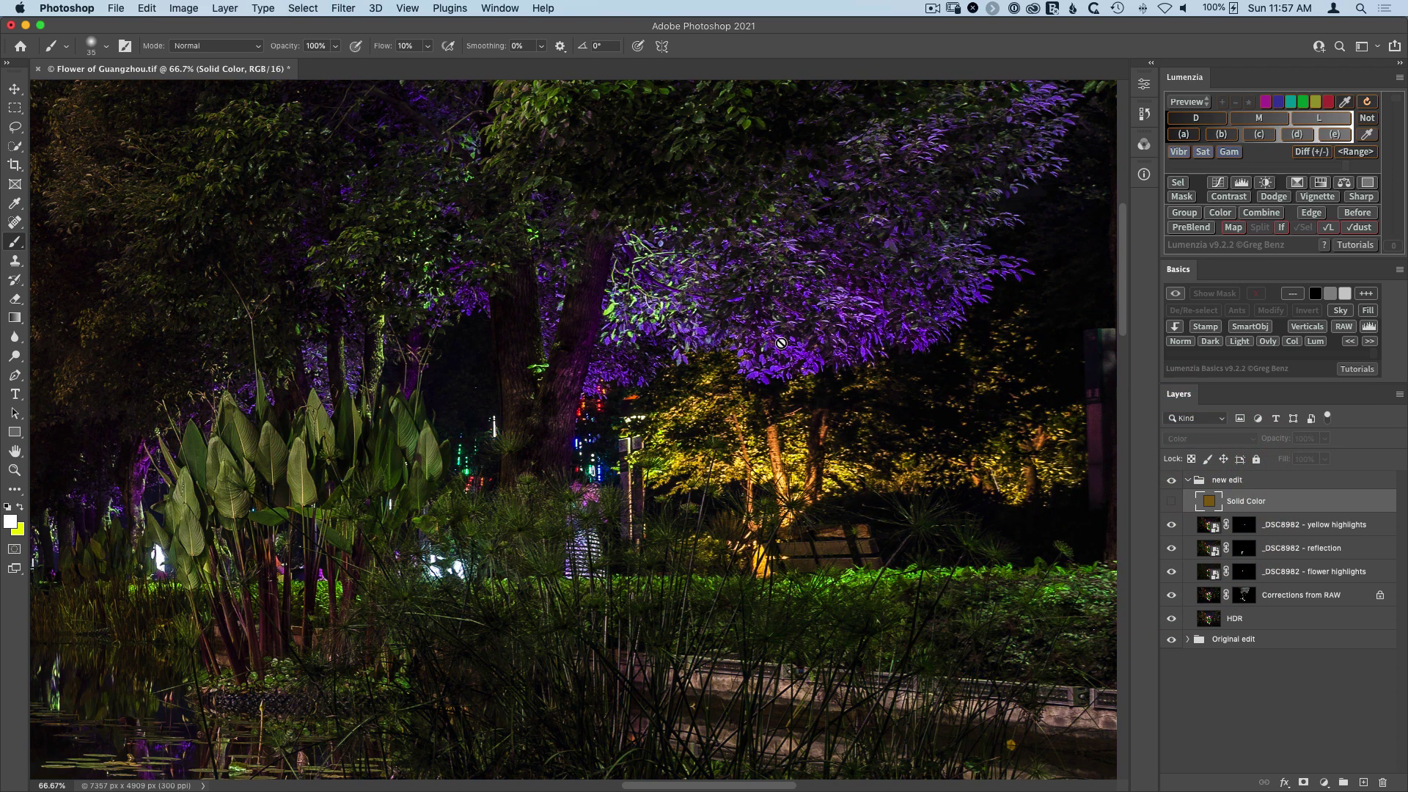
{"action": "scroll", "coordinate": [768, 342], "scroll_direction": "up", "scroll_amount": 2}
{"action": "left_click", "coordinate": [773, 408]}
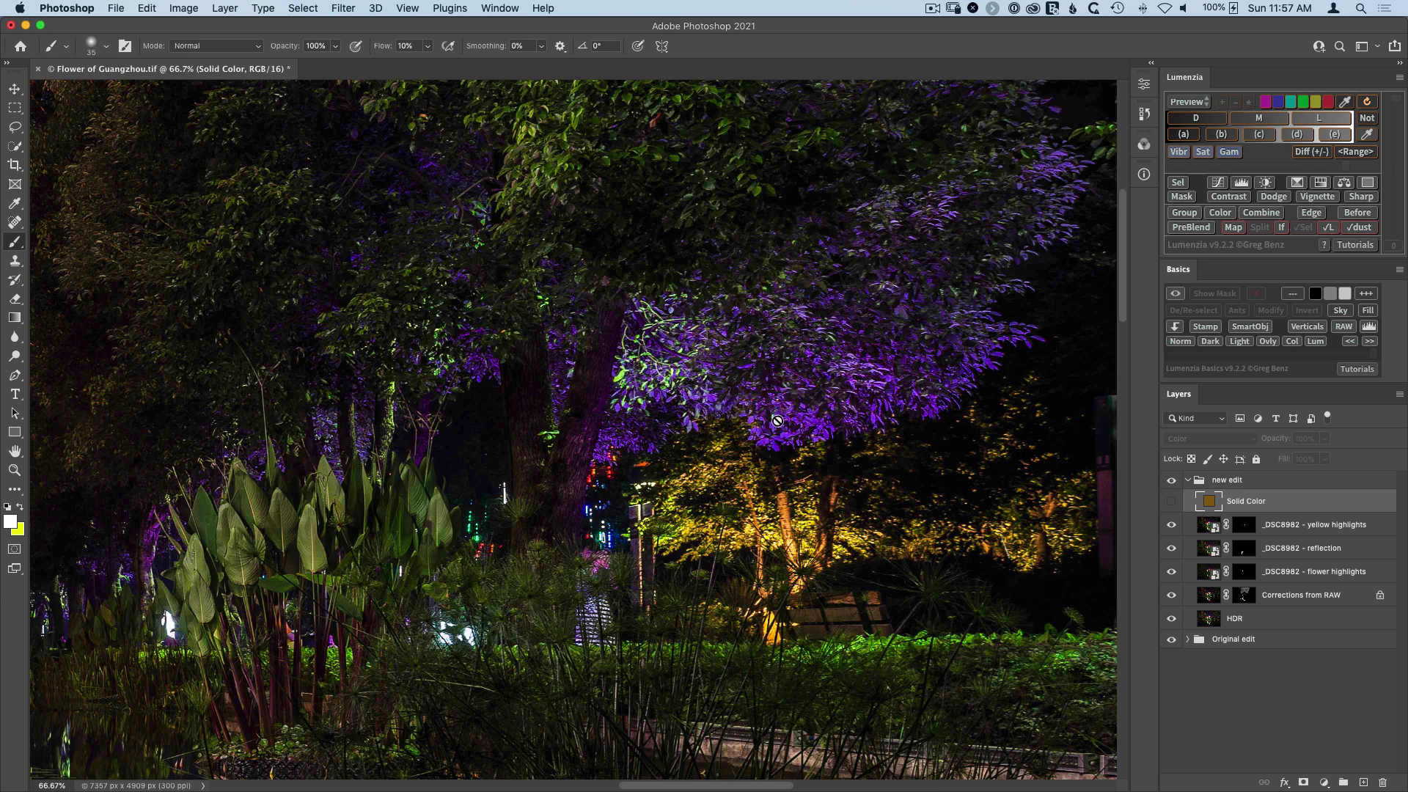
{"action": "left_click", "coordinate": [1219, 216]}
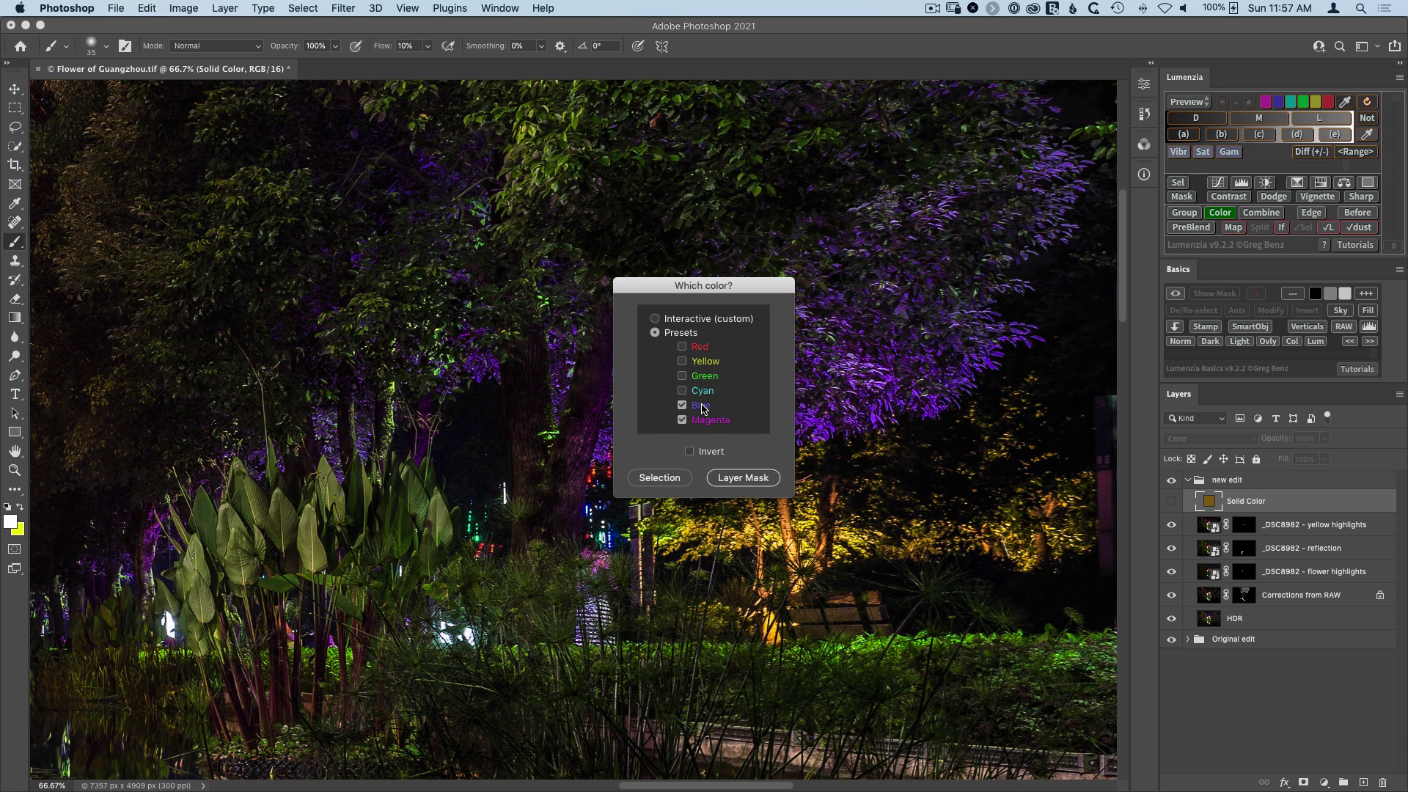
{"action": "left_click", "coordinate": [736, 479]}
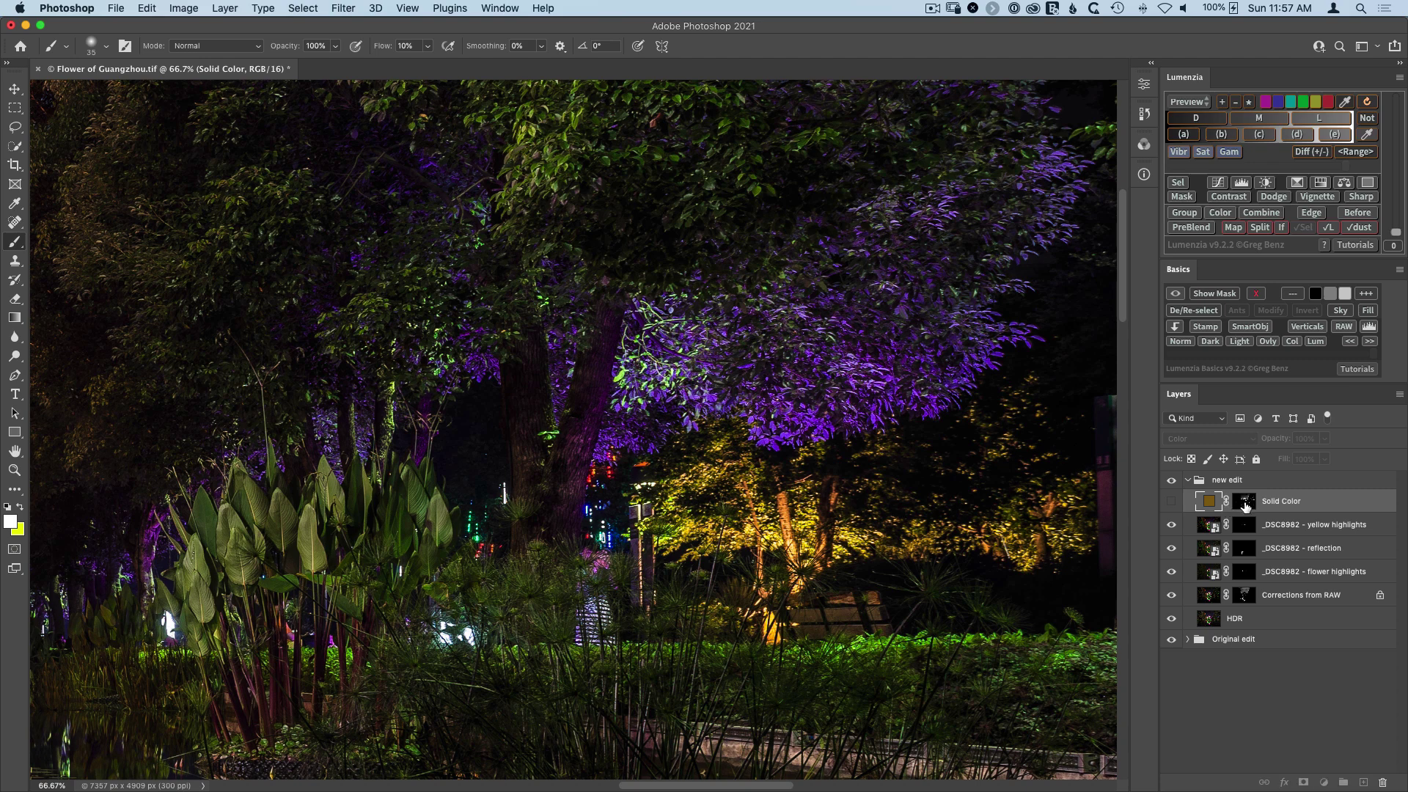
Step: Inspect the Solid Color layer's mask on its own, return to the image, and show the layer
{"action": "left_click", "coordinate": [1245, 503], "text": "alt"}
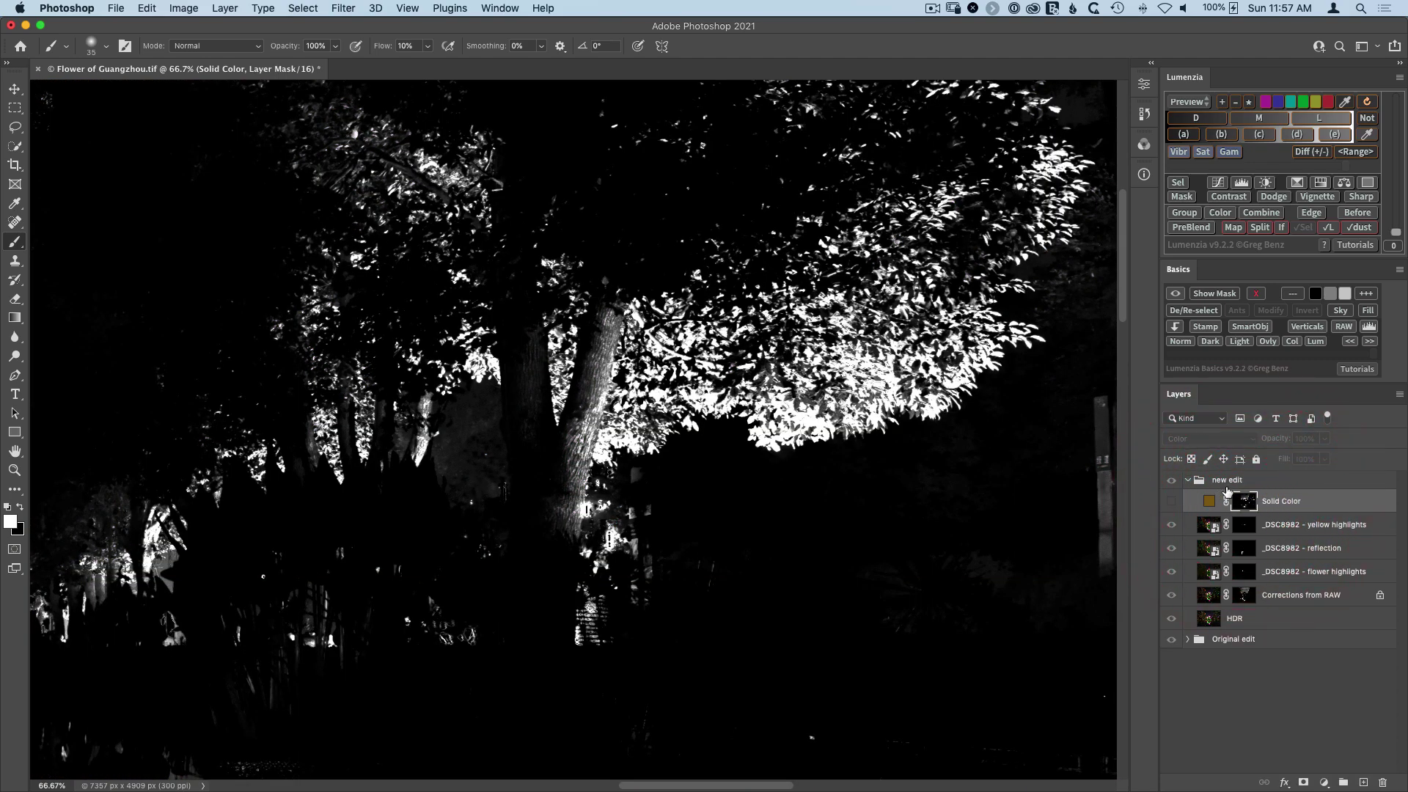
{"action": "left_click", "coordinate": [1246, 503], "text": "alt"}
{"action": "left_click", "coordinate": [1173, 503]}
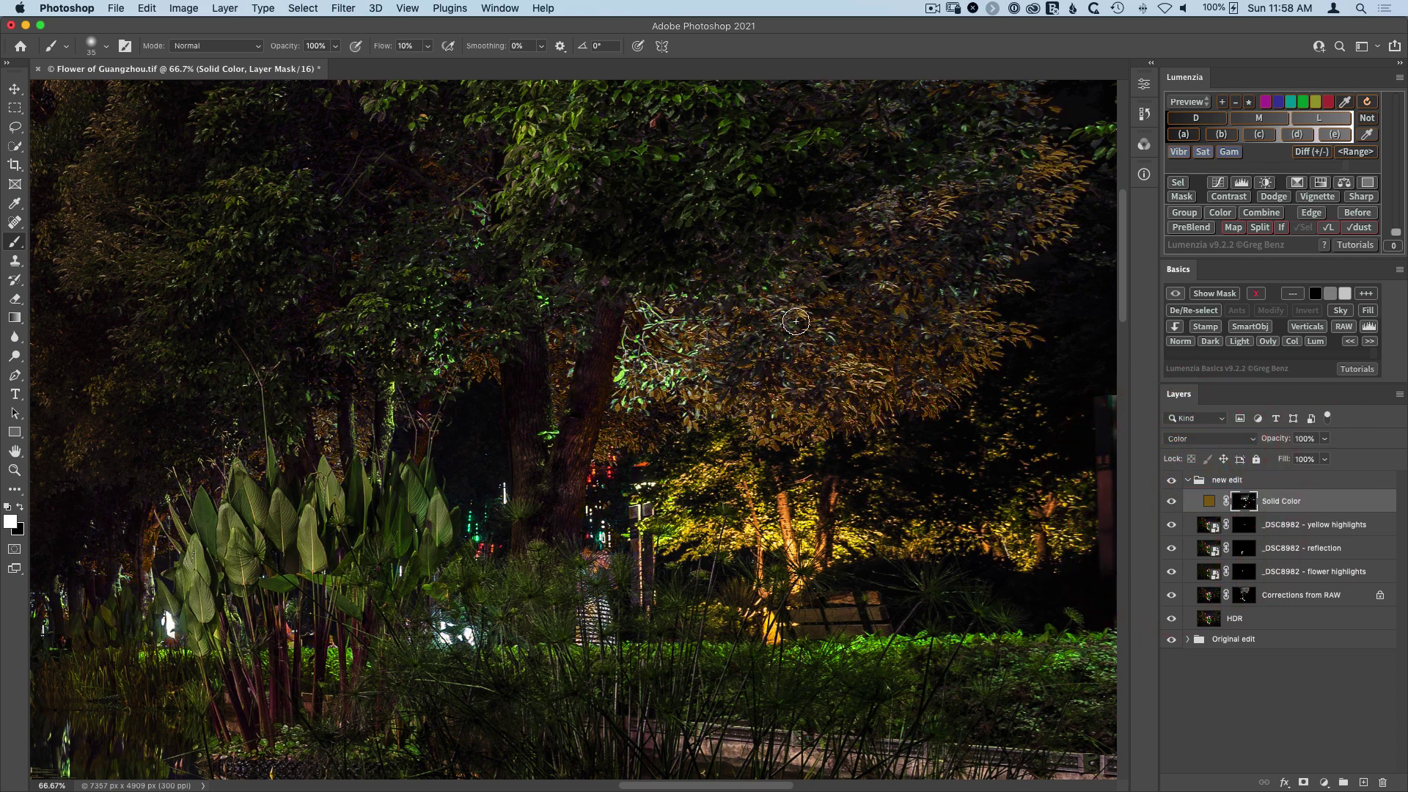
Step: Compare the purple-lit tree with and without the masked Solid Color layer, leaving the layer shown
{"action": "left_click", "coordinate": [1172, 502]}
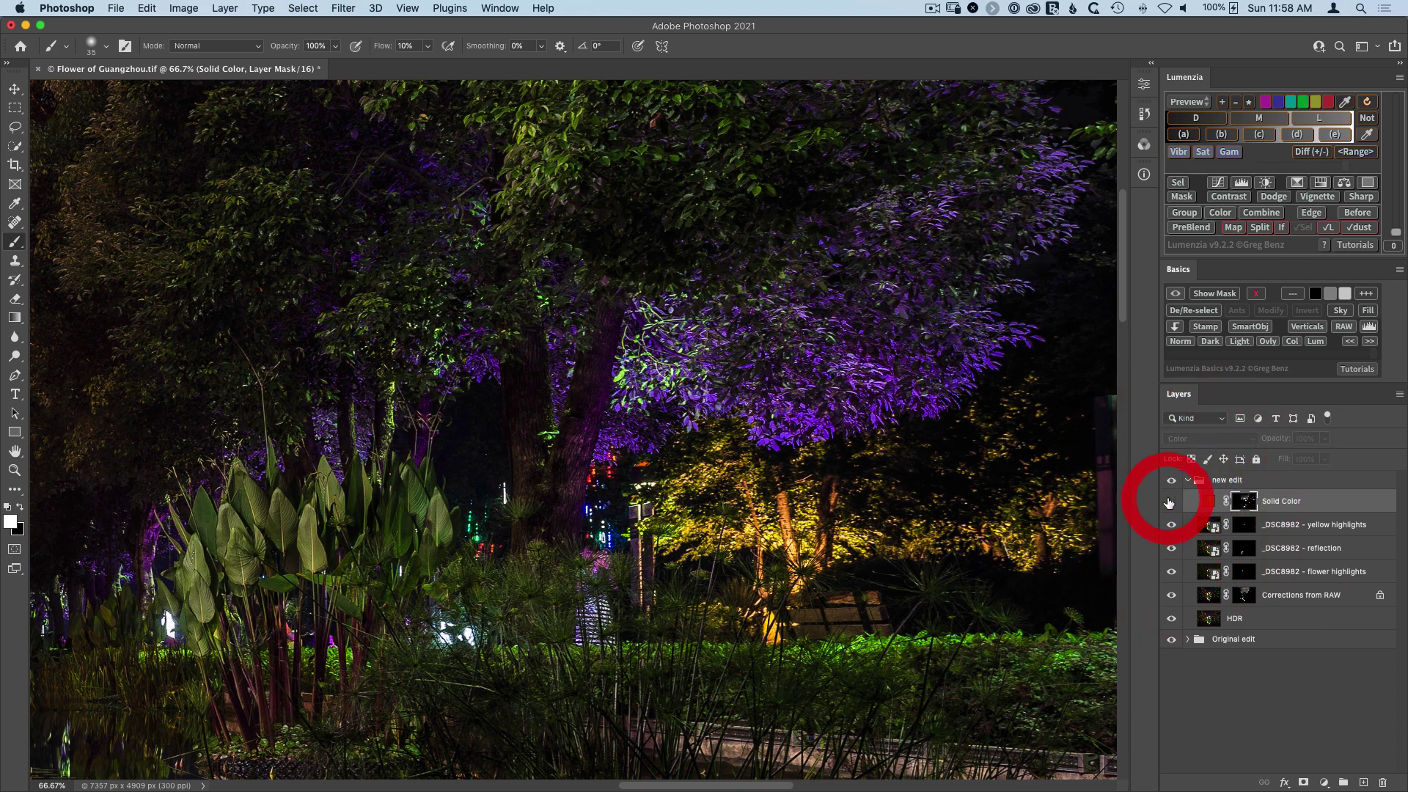
{"action": "left_click", "coordinate": [1171, 503]}
{"action": "left_click", "coordinate": [1172, 504]}
{"action": "left_click", "coordinate": [1171, 504]}
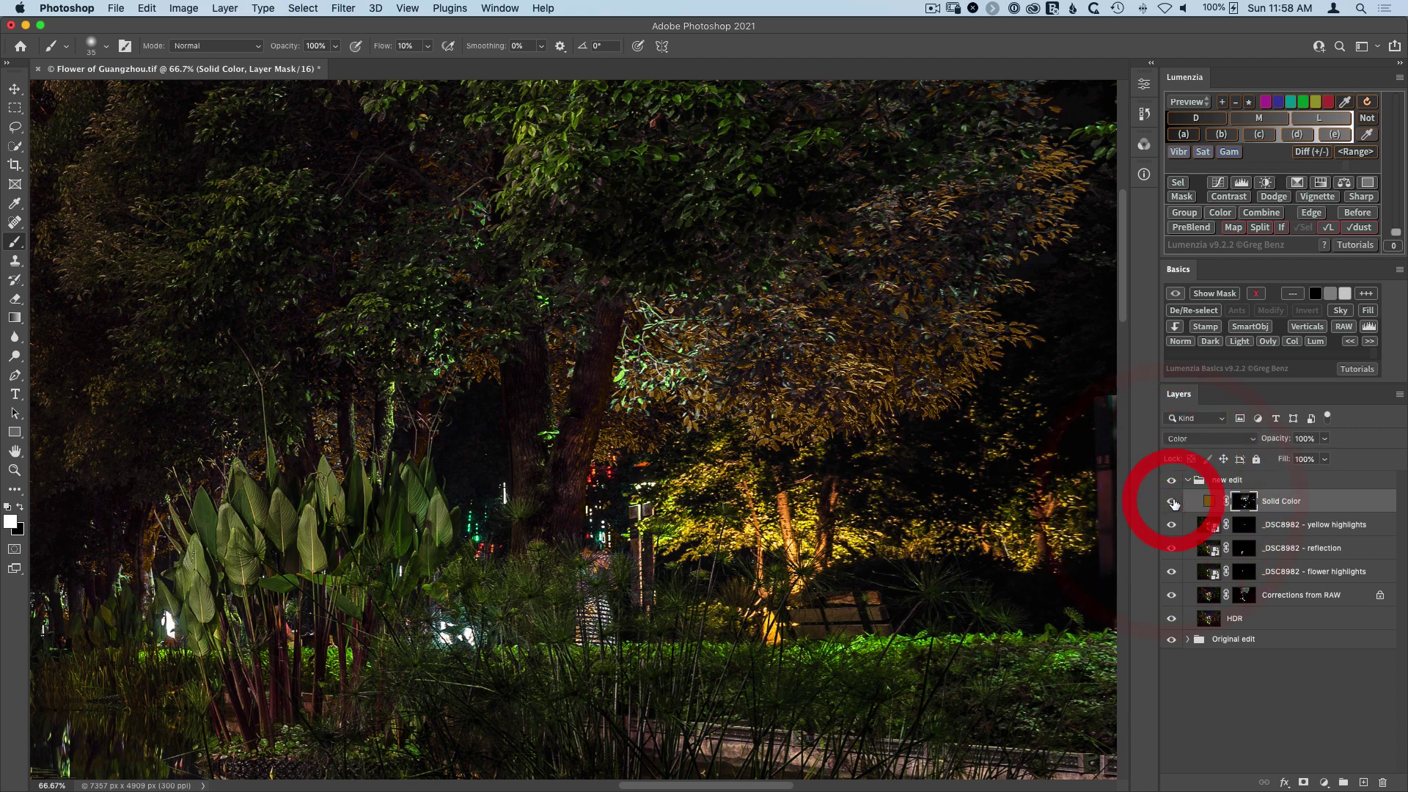
{"action": "left_click_drag", "start_coordinate": [809, 443], "coordinate": [750, 440]}
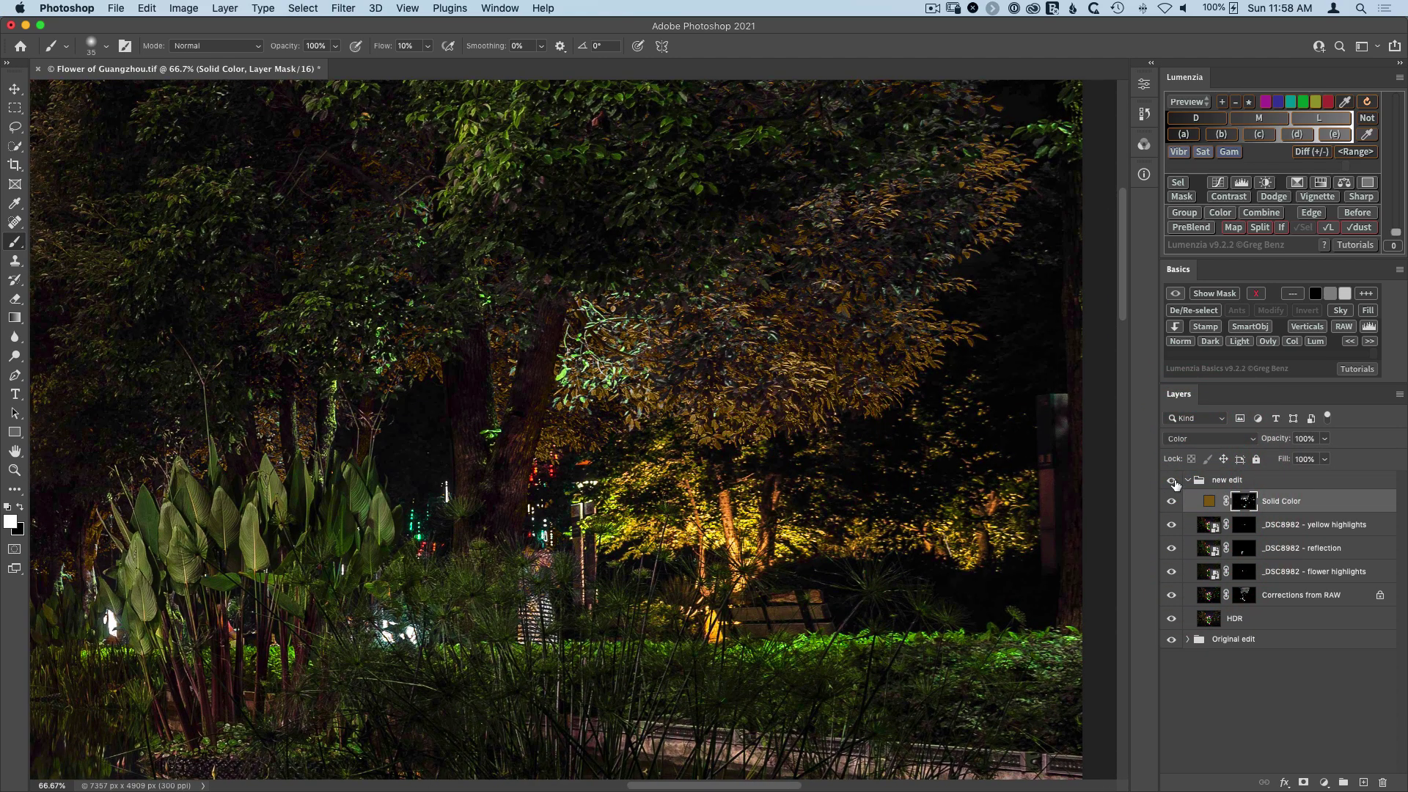
Step: Edit the Solid Color layer's fill, setting its hue to 61° and its saturation to 35%
{"action": "double_click", "coordinate": [1210, 501]}
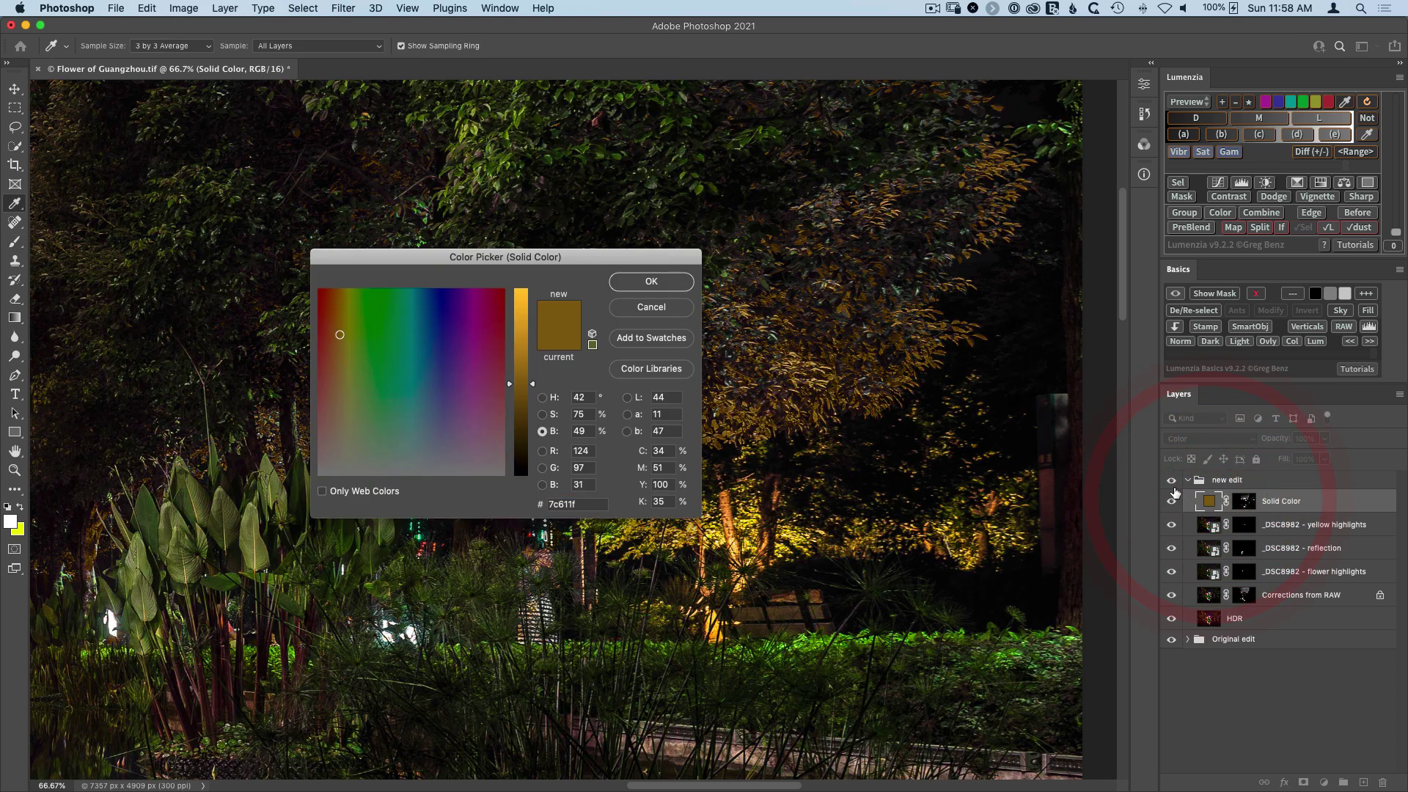
{"action": "left_click_drag", "start_coordinate": [464, 294], "coordinate": [366, 356]}
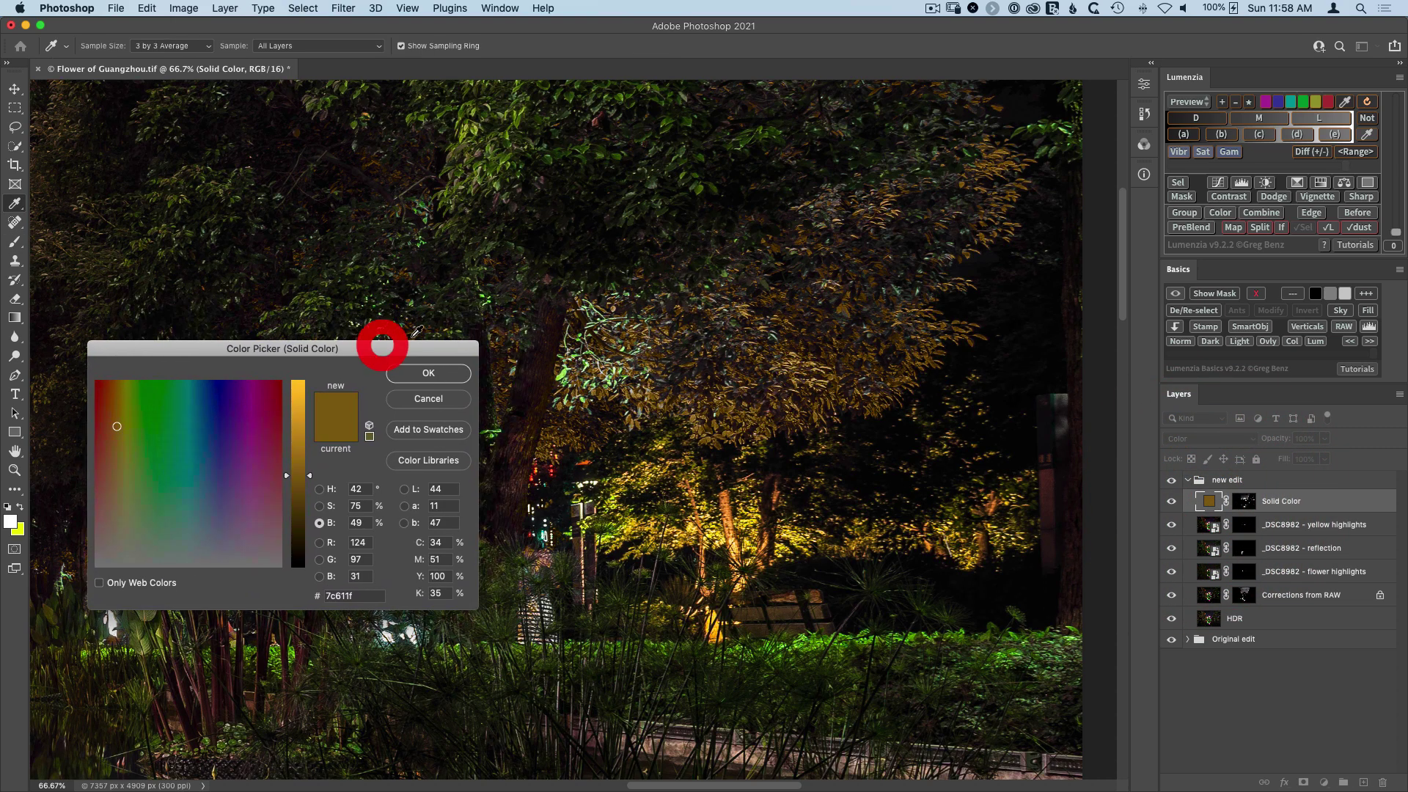
{"action": "left_click", "coordinate": [319, 489]}
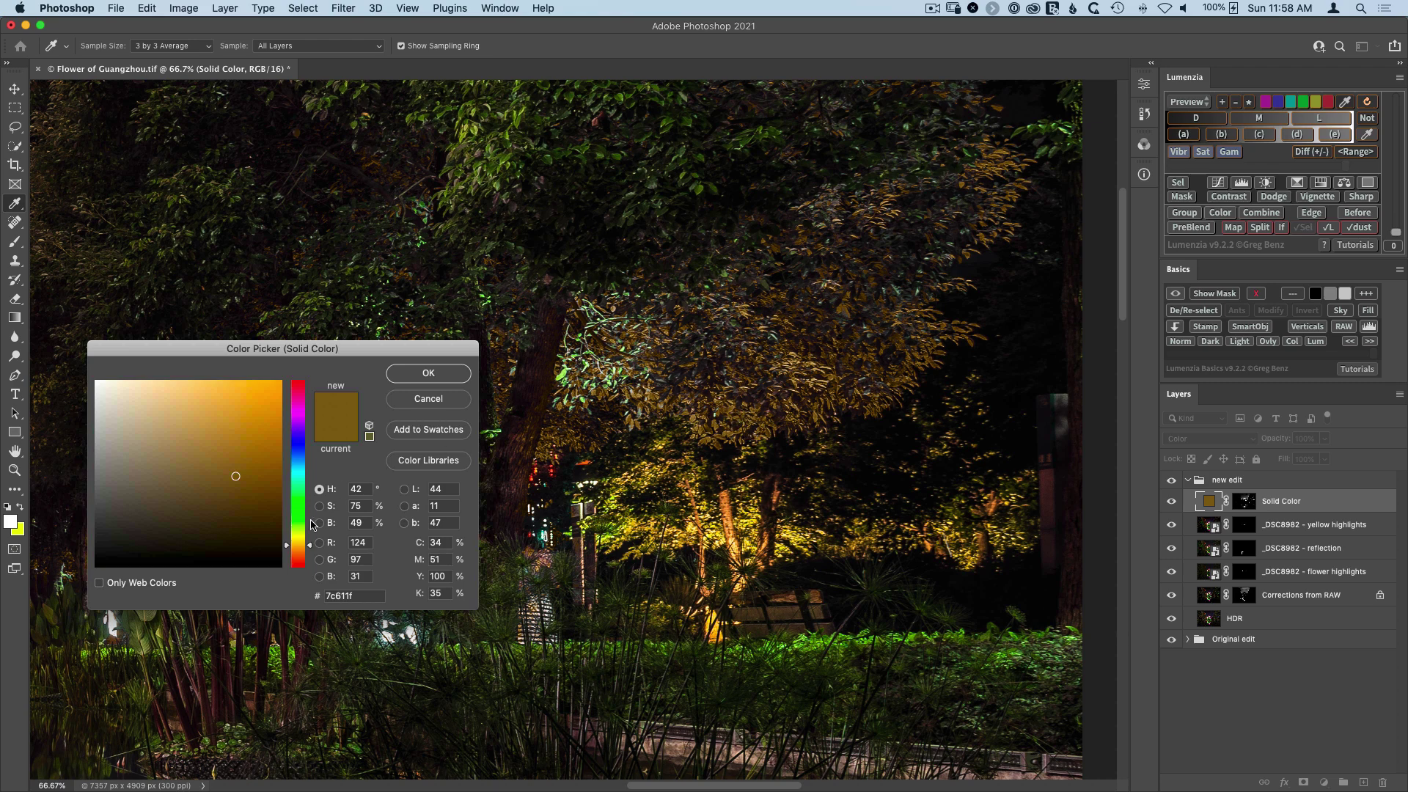
{"action": "left_click_drag", "start_coordinate": [307, 546], "coordinate": [307, 535]}
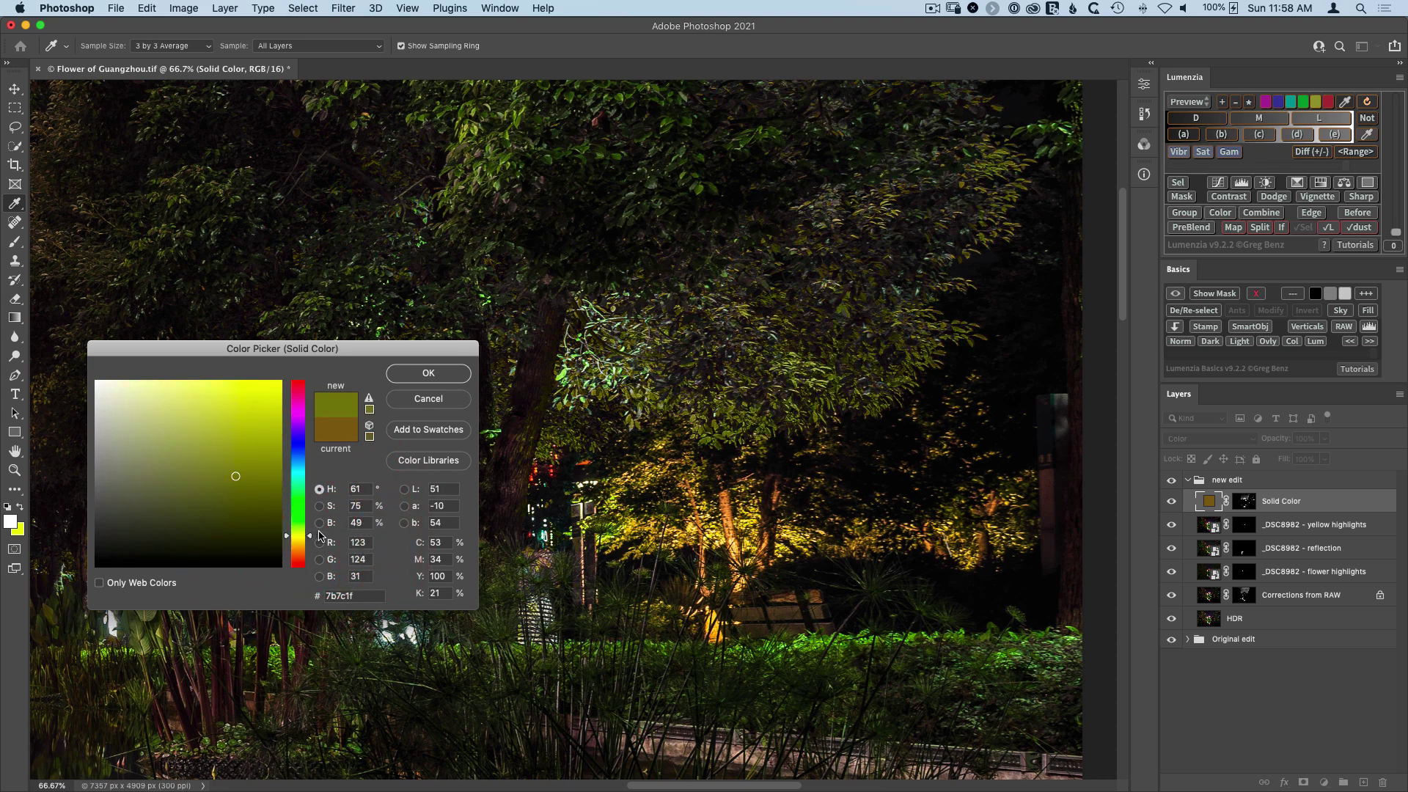
{"action": "left_click", "coordinate": [320, 507]}
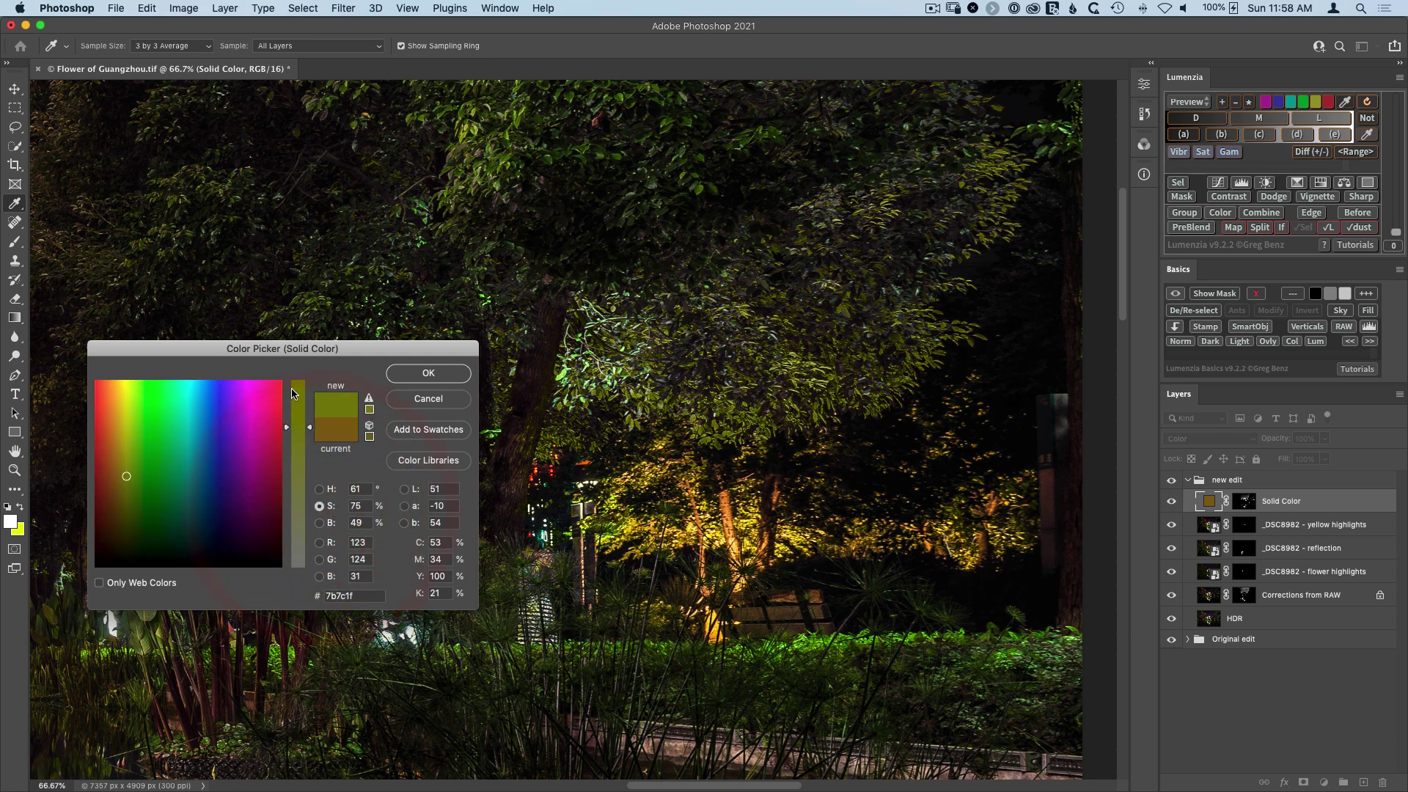
{"action": "left_click_drag", "start_coordinate": [310, 430], "coordinate": [311, 496]}
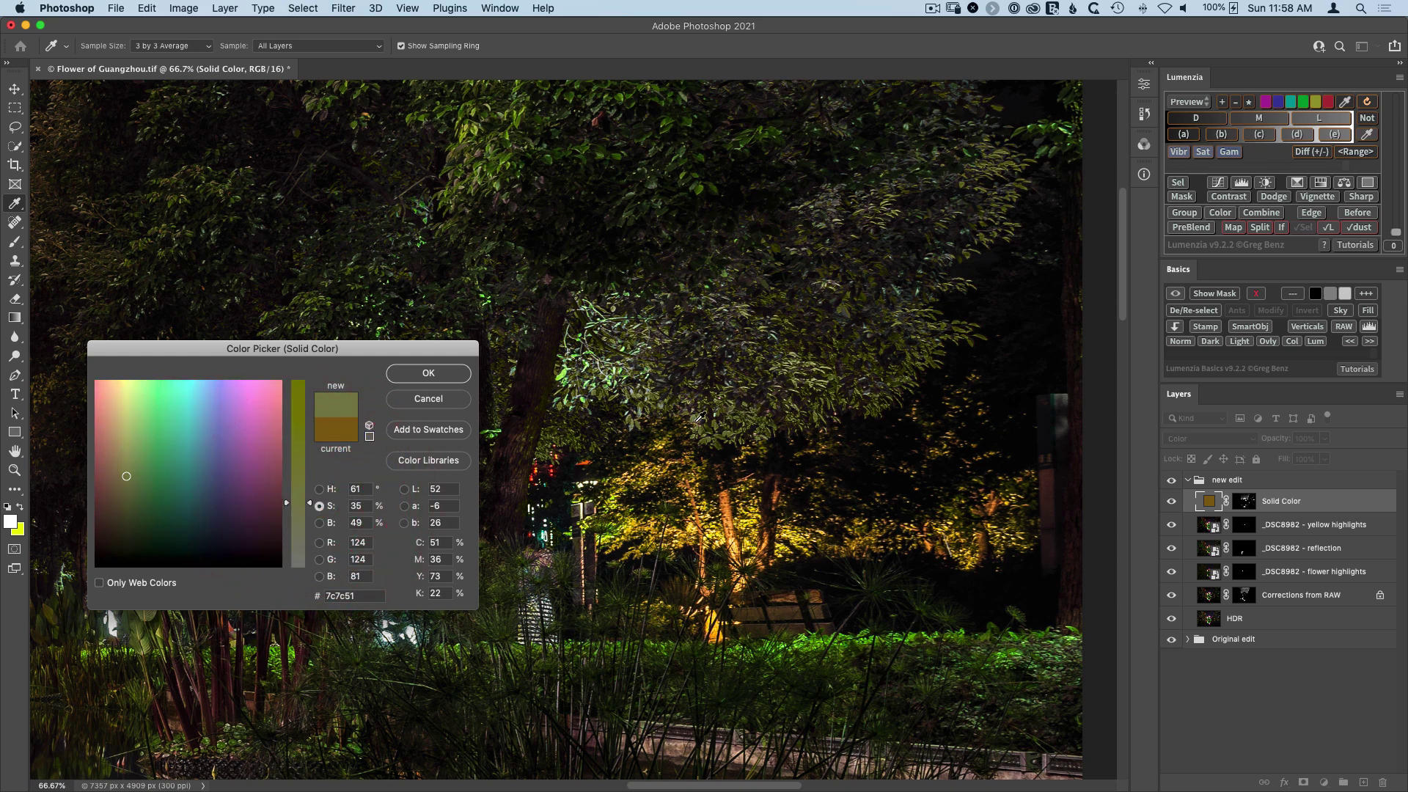
Step: Set the fill color's brightness to 72%, lower its saturation slightly further, and accept the color
{"action": "left_click", "coordinate": [320, 524]}
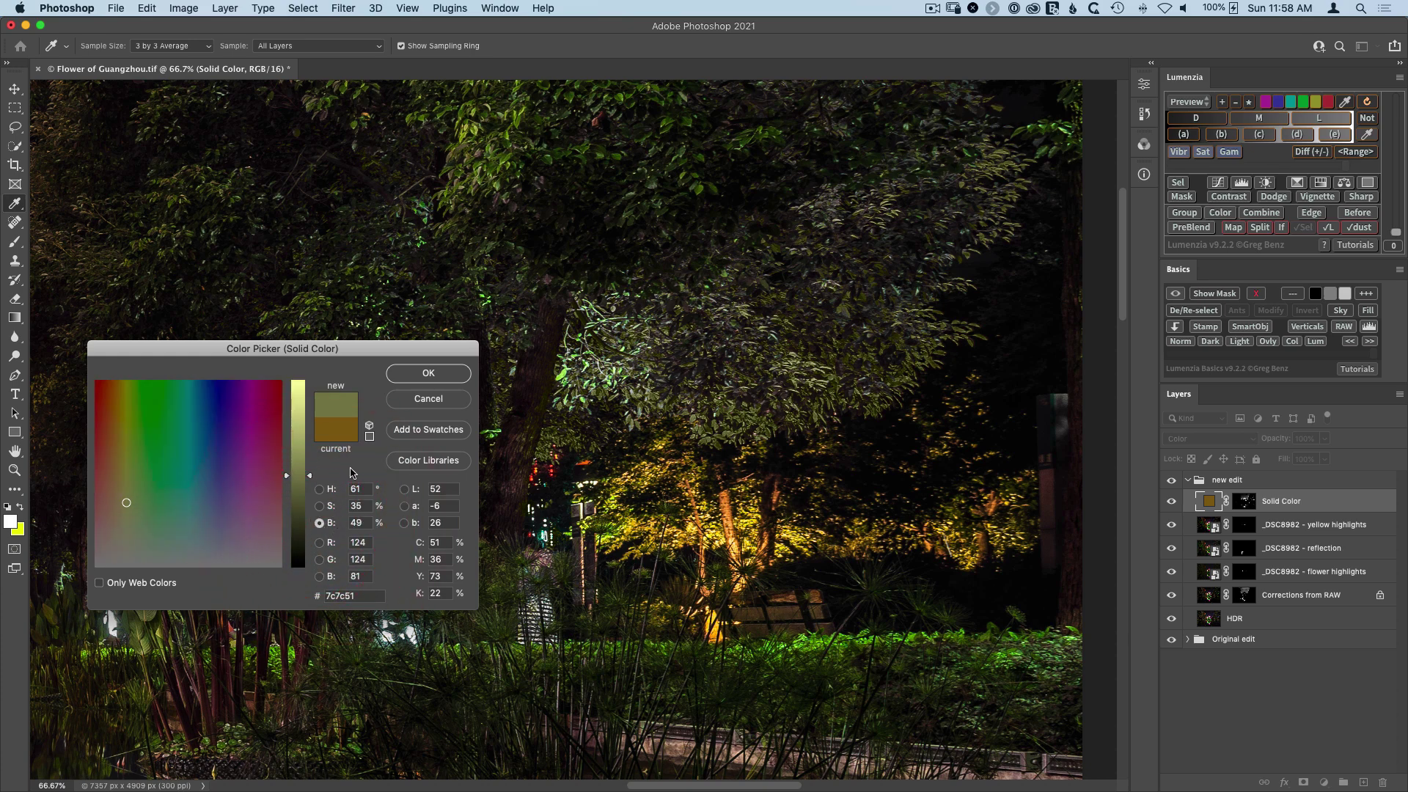
{"action": "left_click_drag", "start_coordinate": [309, 479], "coordinate": [299, 411]}
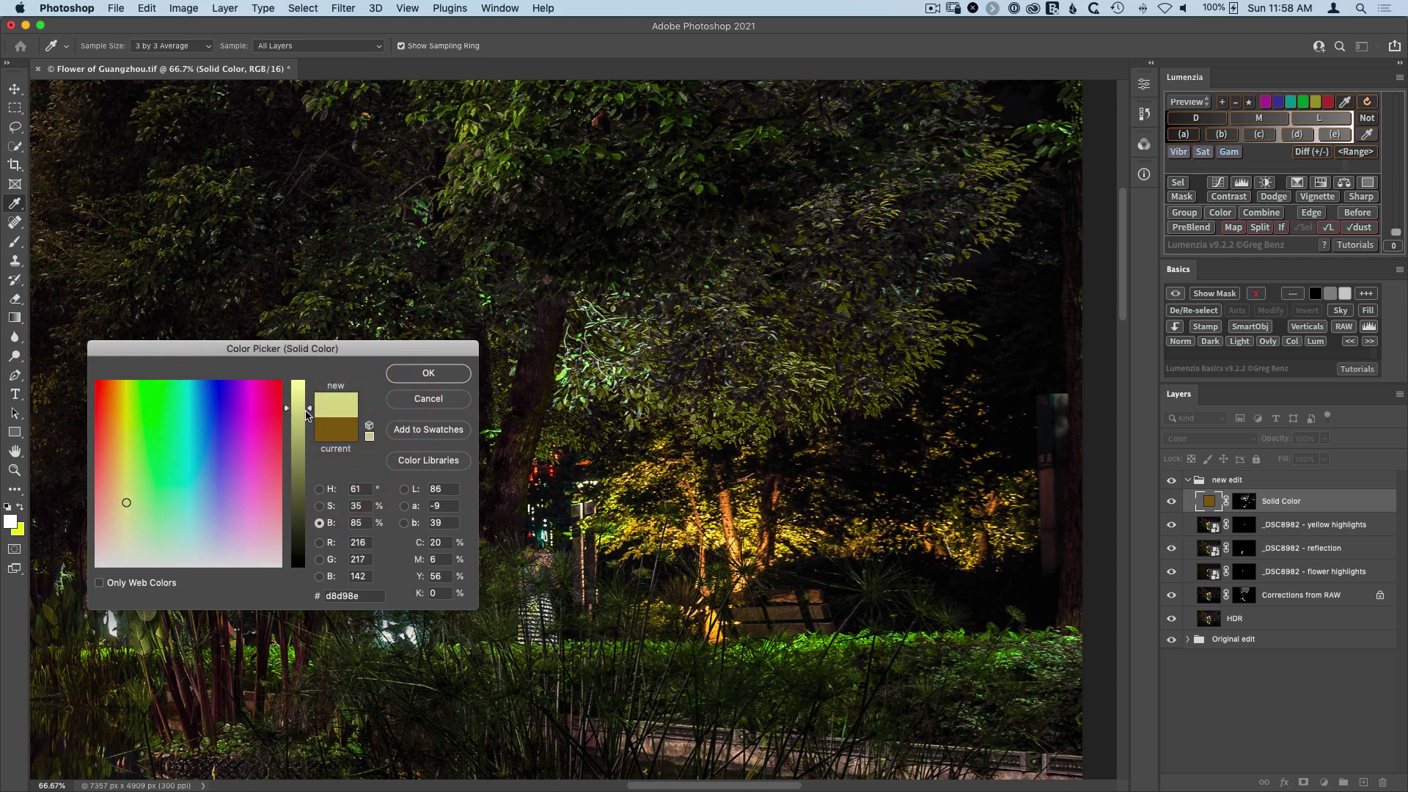
{"action": "mouse_move", "coordinate": [309, 414]}
{"action": "left_mouse_down"}
{"action": "mouse_move", "coordinate": [308, 445]}
{"action": "mouse_move", "coordinate": [304, 434]}
{"action": "left_mouse_up"}
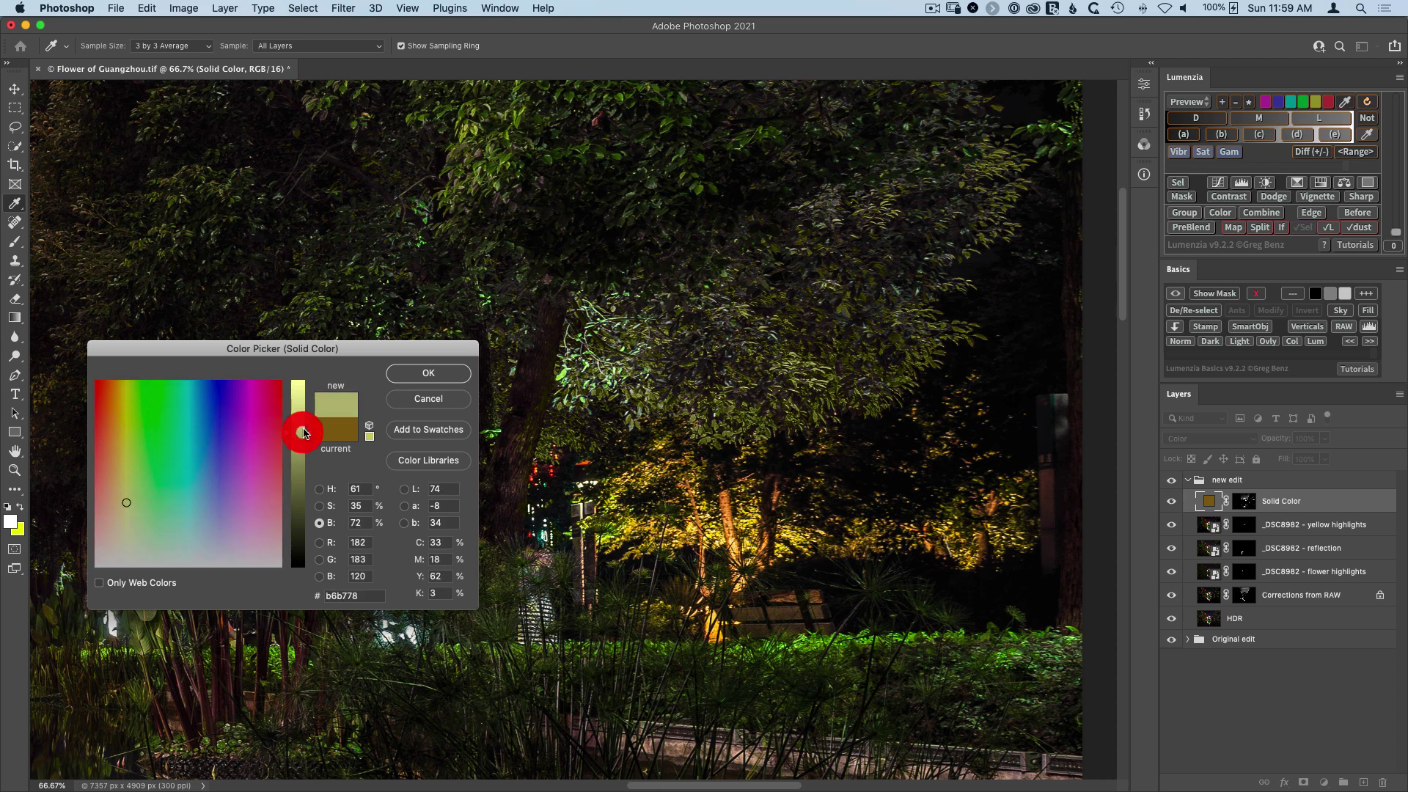
{"action": "left_click", "coordinate": [319, 507]}
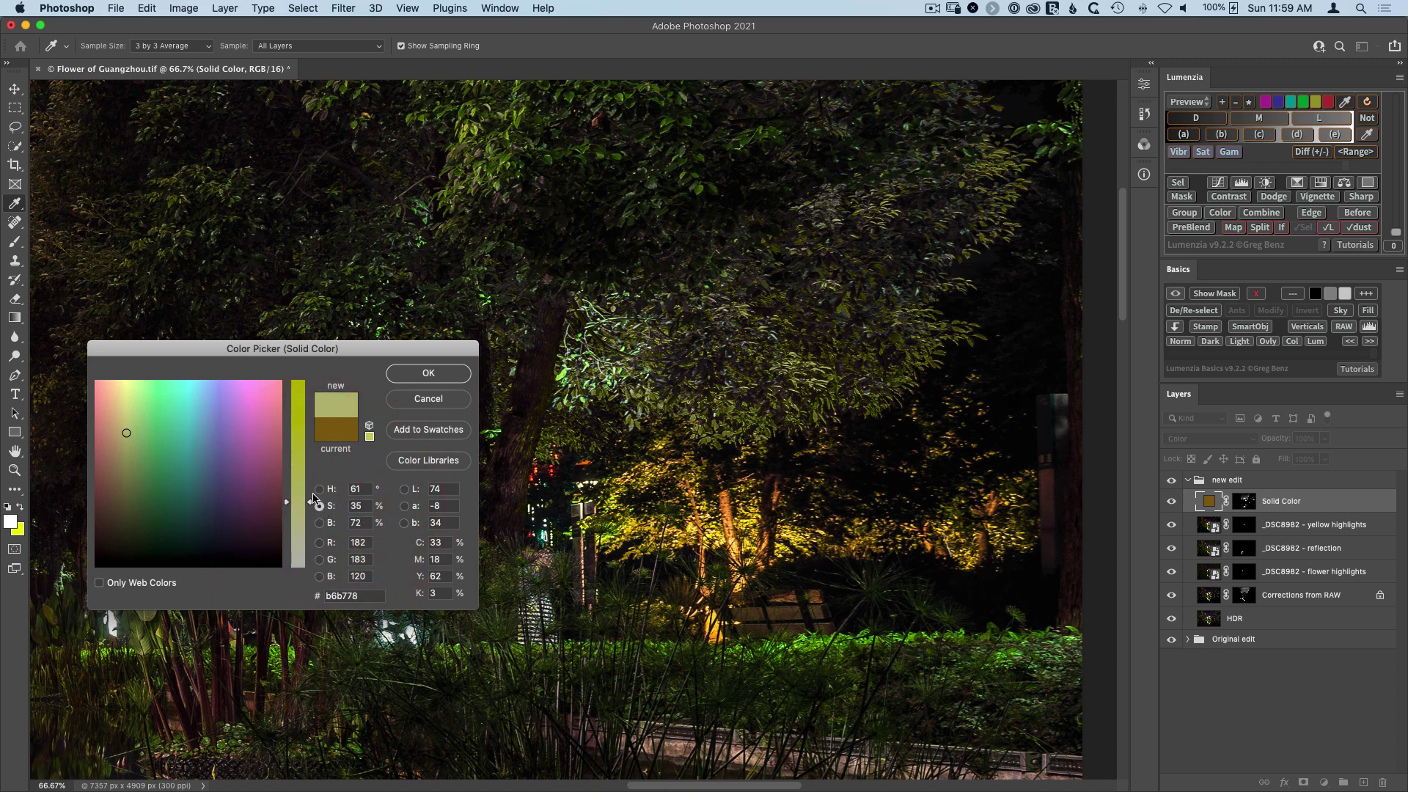
{"action": "left_click", "coordinate": [307, 513]}
{"action": "left_click", "coordinate": [429, 373]}
Step: Compare the whole photo with and without the Solid Color layer, leaving the layer shown
{"action": "key", "text": "b"}
{"action": "key", "text": "super+0"}
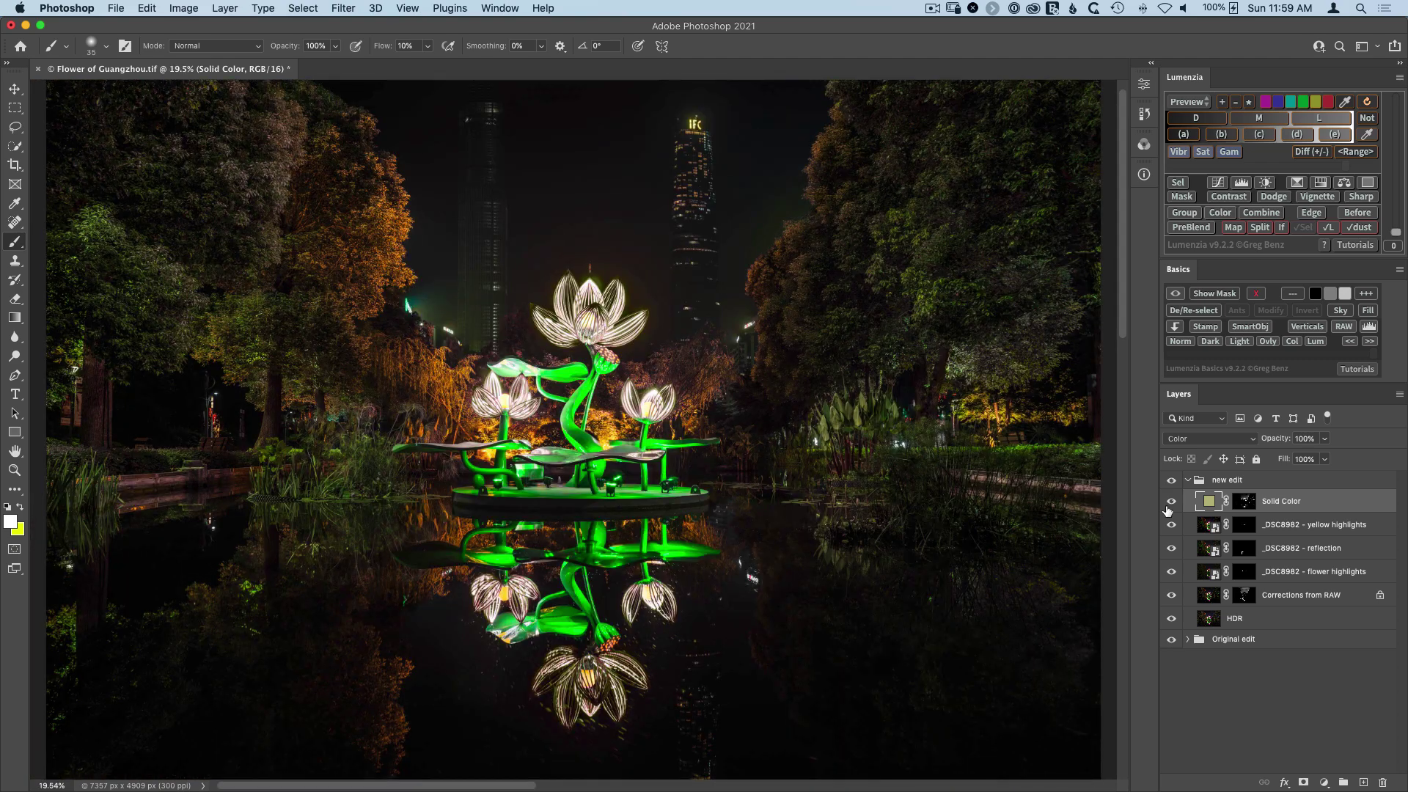
{"action": "left_click", "coordinate": [1168, 505]}
{"action": "left_click", "coordinate": [1168, 505]}
{"action": "left_click", "coordinate": [1168, 505]}
{"action": "left_click", "coordinate": [1167, 504]}
{"action": "left_click", "coordinate": [1171, 504]}
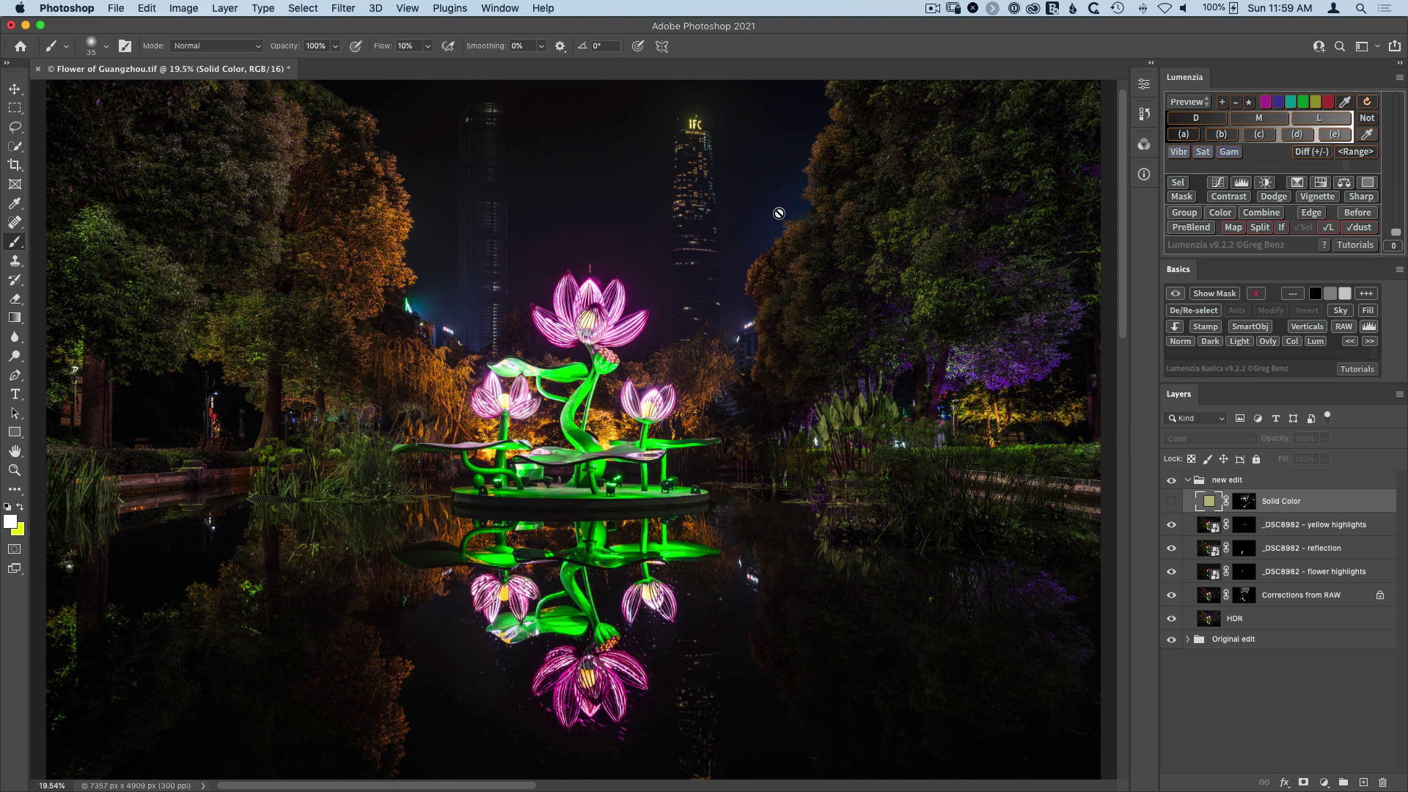
{"action": "left_click", "coordinate": [1173, 502]}
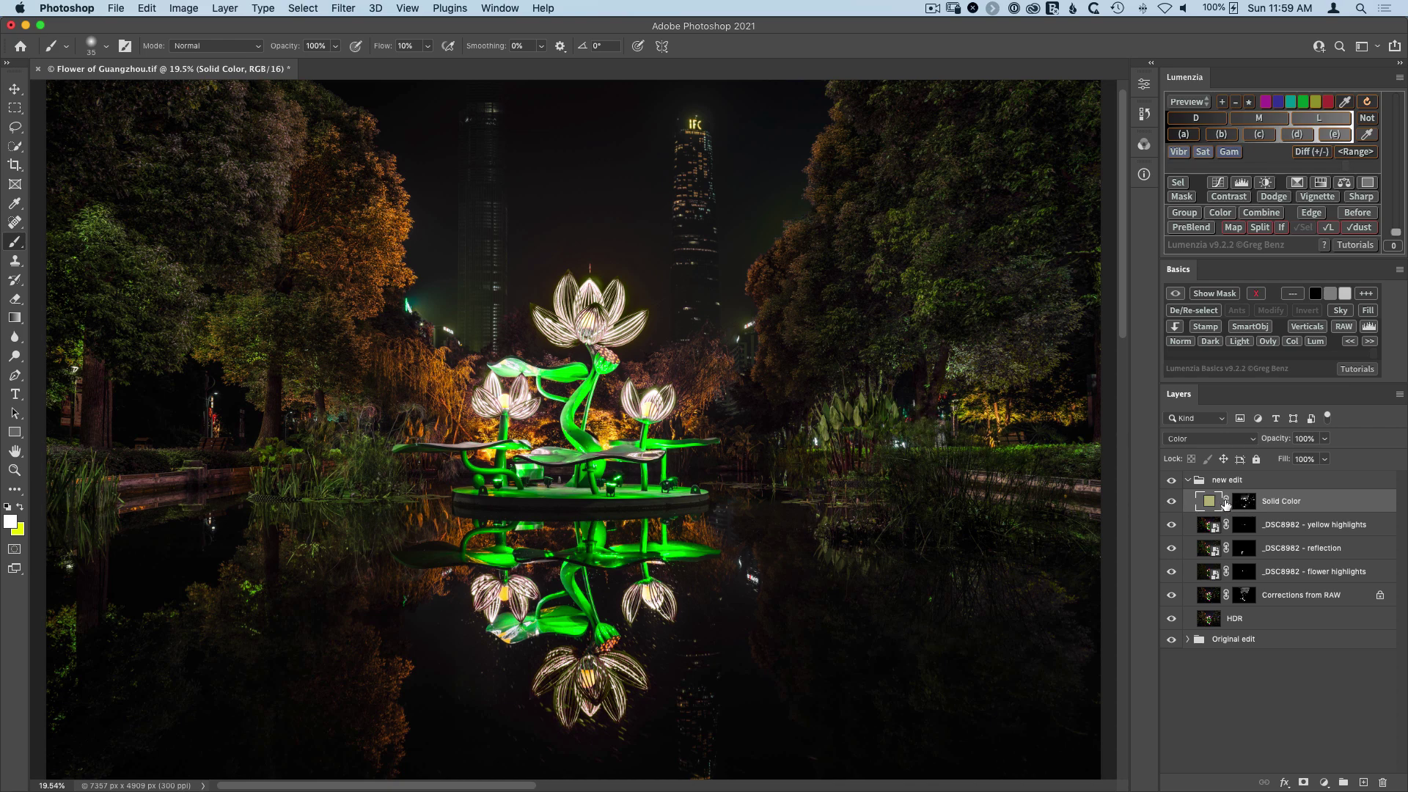
Step: Put the Solid Color layer in a black-masked group and paint its mask white over the right-hand trees and bank with a 400 px brush
{"action": "left_click", "coordinate": [1184, 213]}
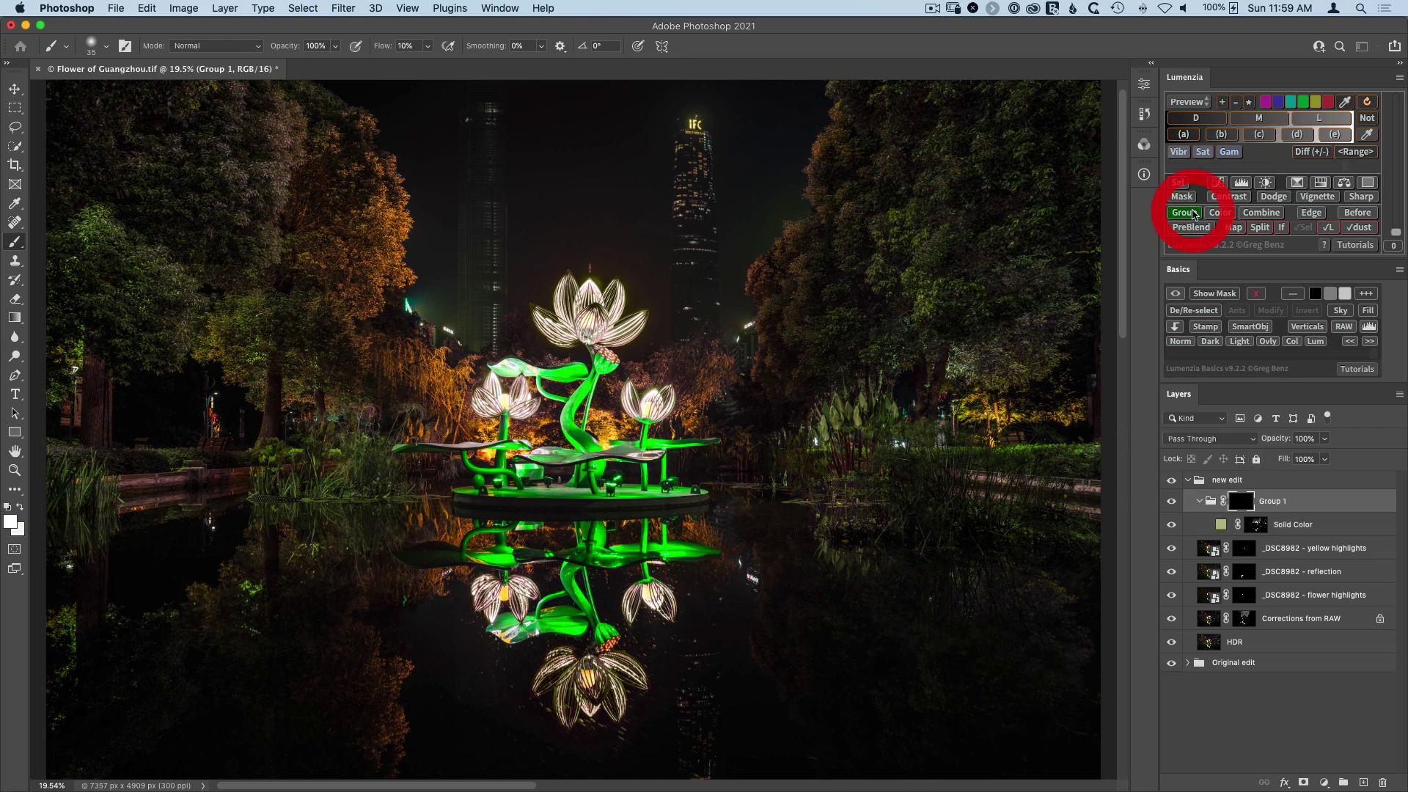
{"action": "left_click", "coordinate": [1242, 503]}
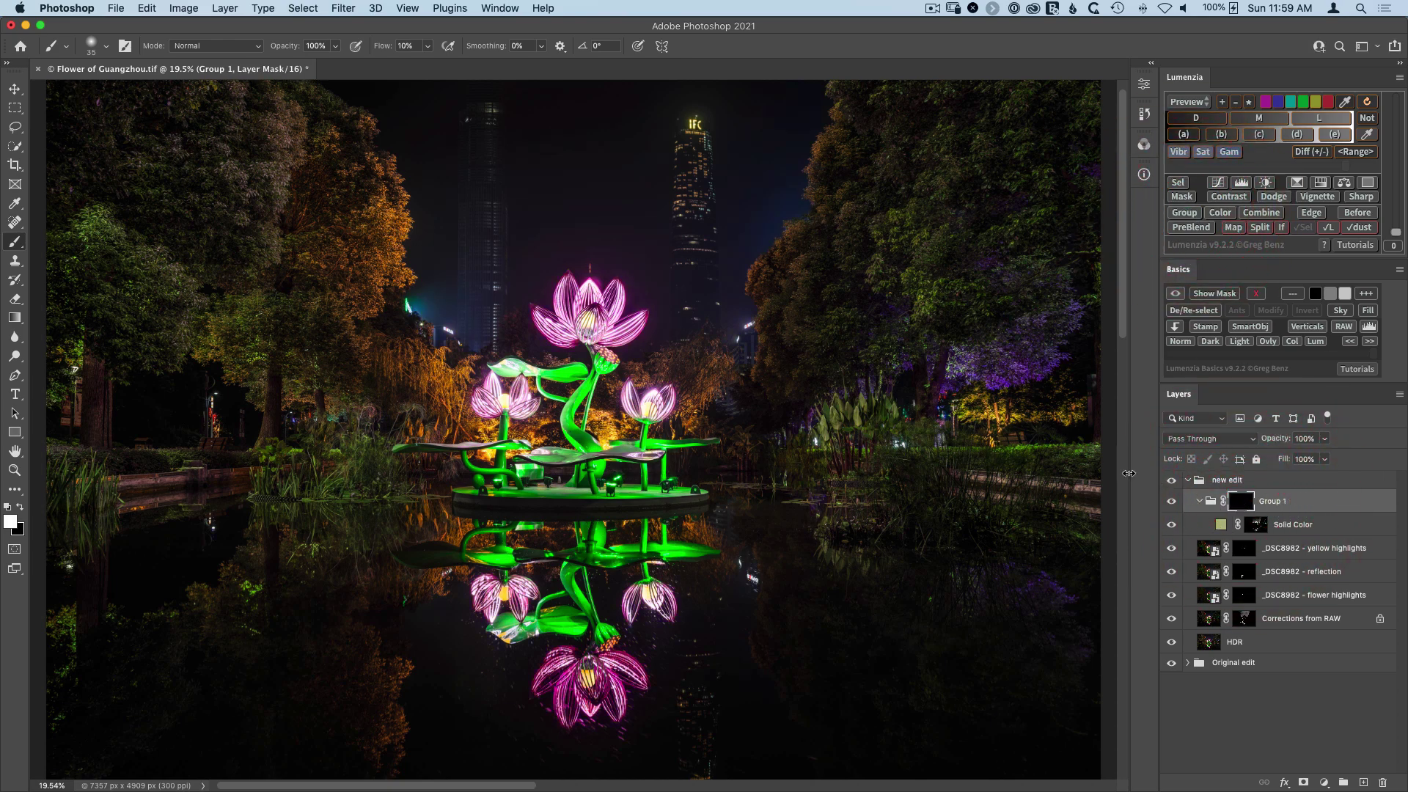
{"action": "key", "text": "bracketright"}
{"action": "key", "text": "bracketright"}
{"action": "key", "text": "bracketright"}
{"action": "key", "text": "bracketright"}
{"action": "key", "text": "bracketright"}
{"action": "key", "text": "bracketright"}
{"action": "key", "text": "bracketright"}
{"action": "key", "text": "bracketright"}
{"action": "key", "text": "bracketright"}
{"action": "key", "text": "bracketright"}
{"action": "key", "text": "bracketright"}
{"action": "key", "text": "bracketright"}
{"action": "key", "text": "bracketright"}
{"action": "key", "text": "bracketright"}
{"action": "key", "text": "bracketright"}
{"action": "key", "text": "bracketleft"}
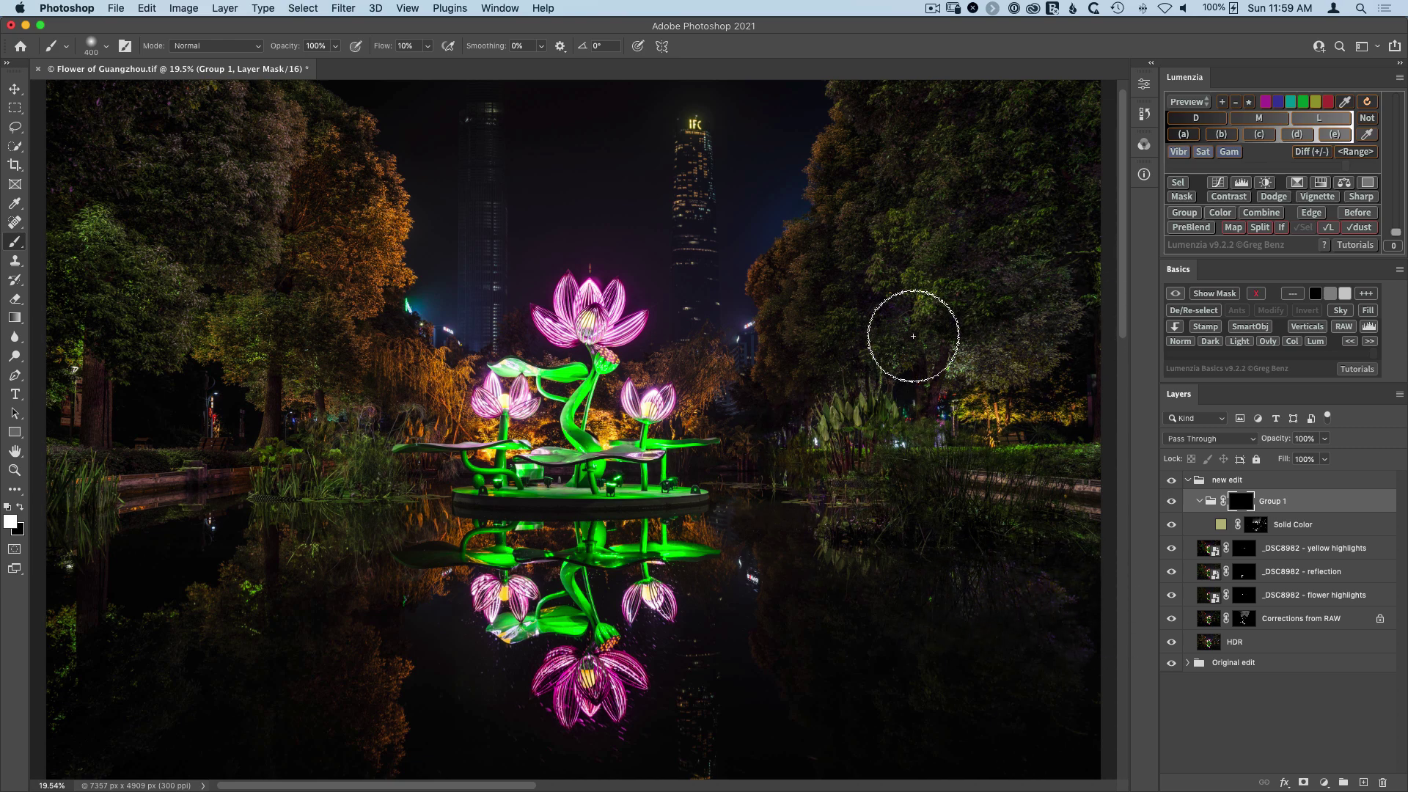
{"action": "mouse_move", "coordinate": [1022, 287]}
{"action": "left_mouse_down"}
{"action": "mouse_move", "coordinate": [854, 402]}
{"action": "mouse_move", "coordinate": [823, 492]}
{"action": "mouse_move", "coordinate": [989, 579]}
{"action": "mouse_move", "coordinate": [1122, 613]}
{"action": "left_mouse_up"}
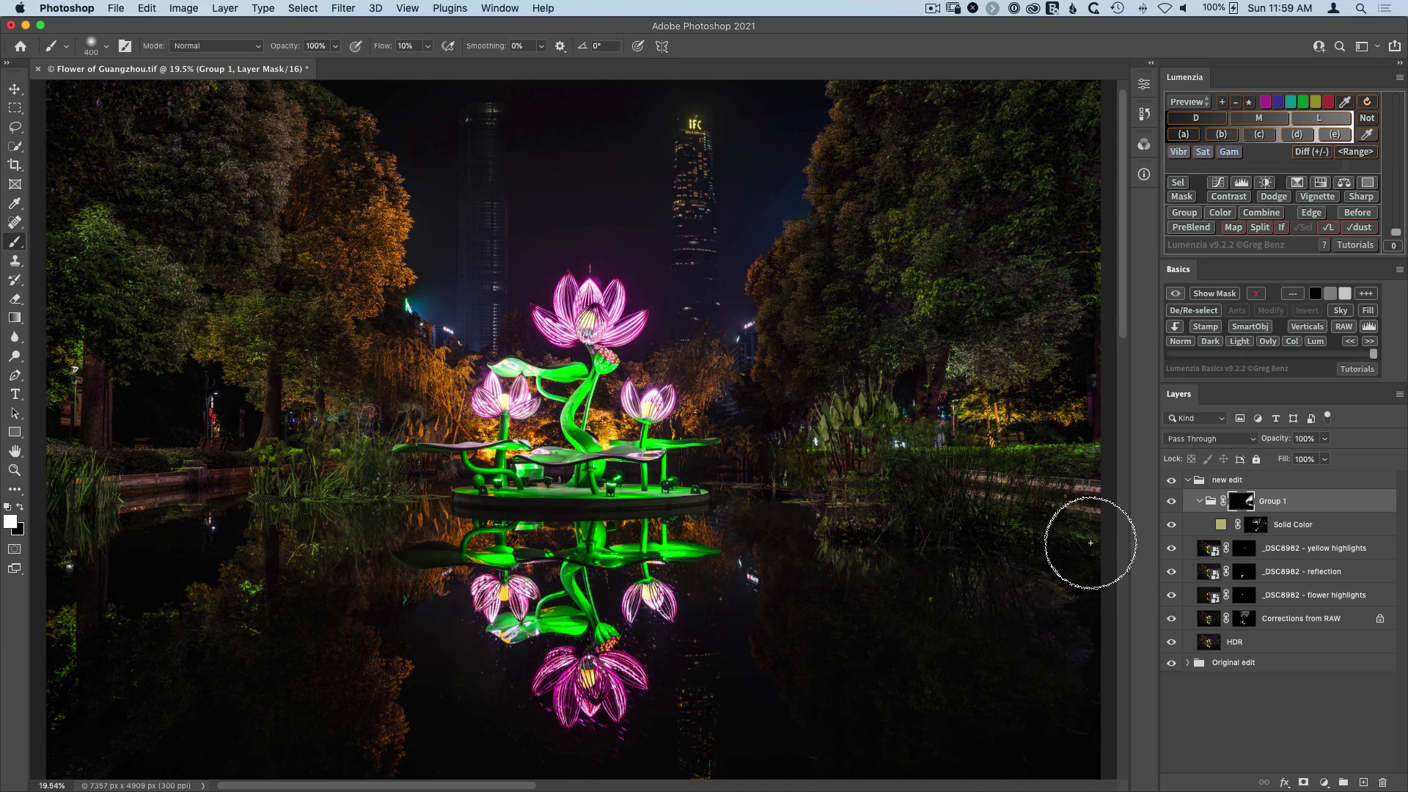
Step: Compare the Original edit group on its own with the new edit group, leaving the new edit shown
{"action": "key", "text": "super+minus"}
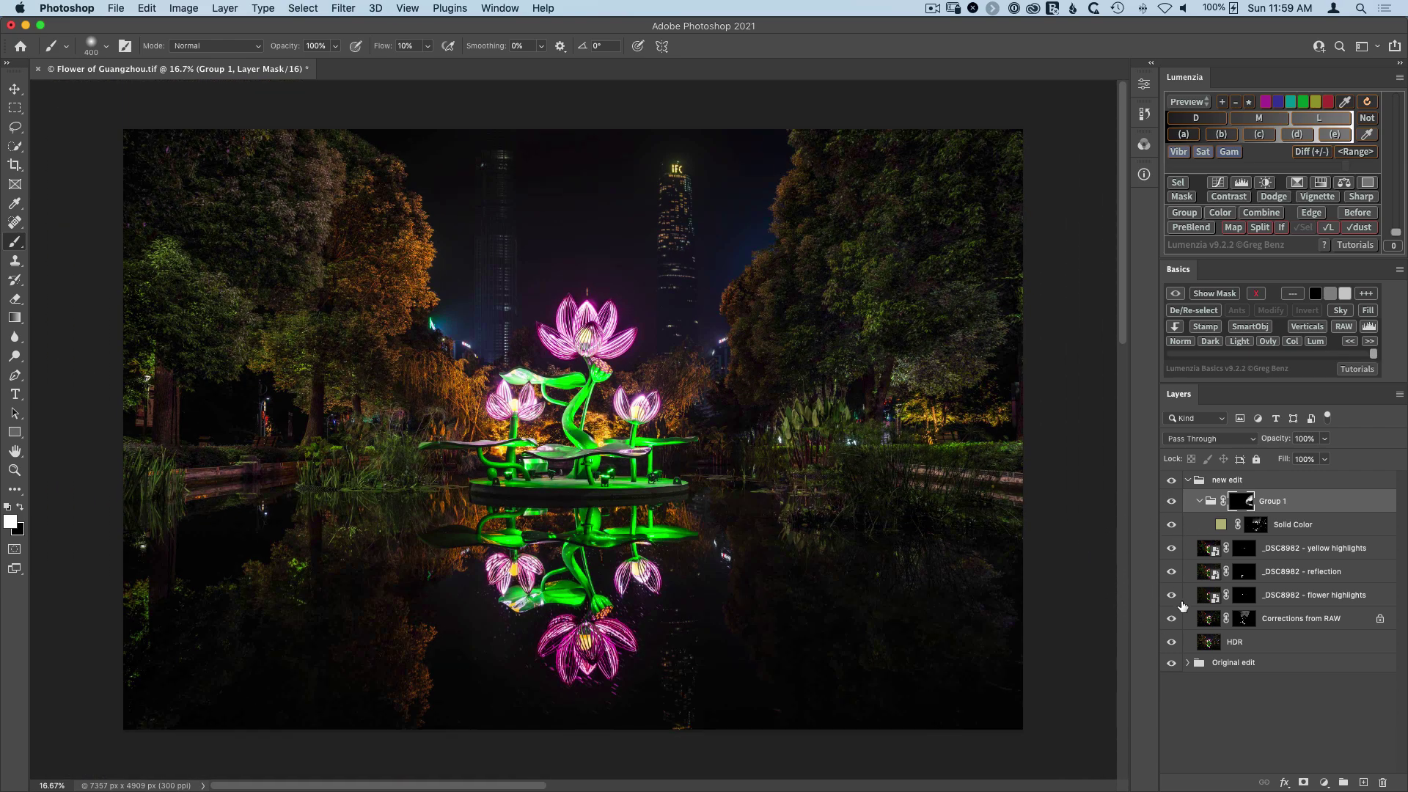
{"action": "left_click", "coordinate": [1172, 663], "text": "alt"}
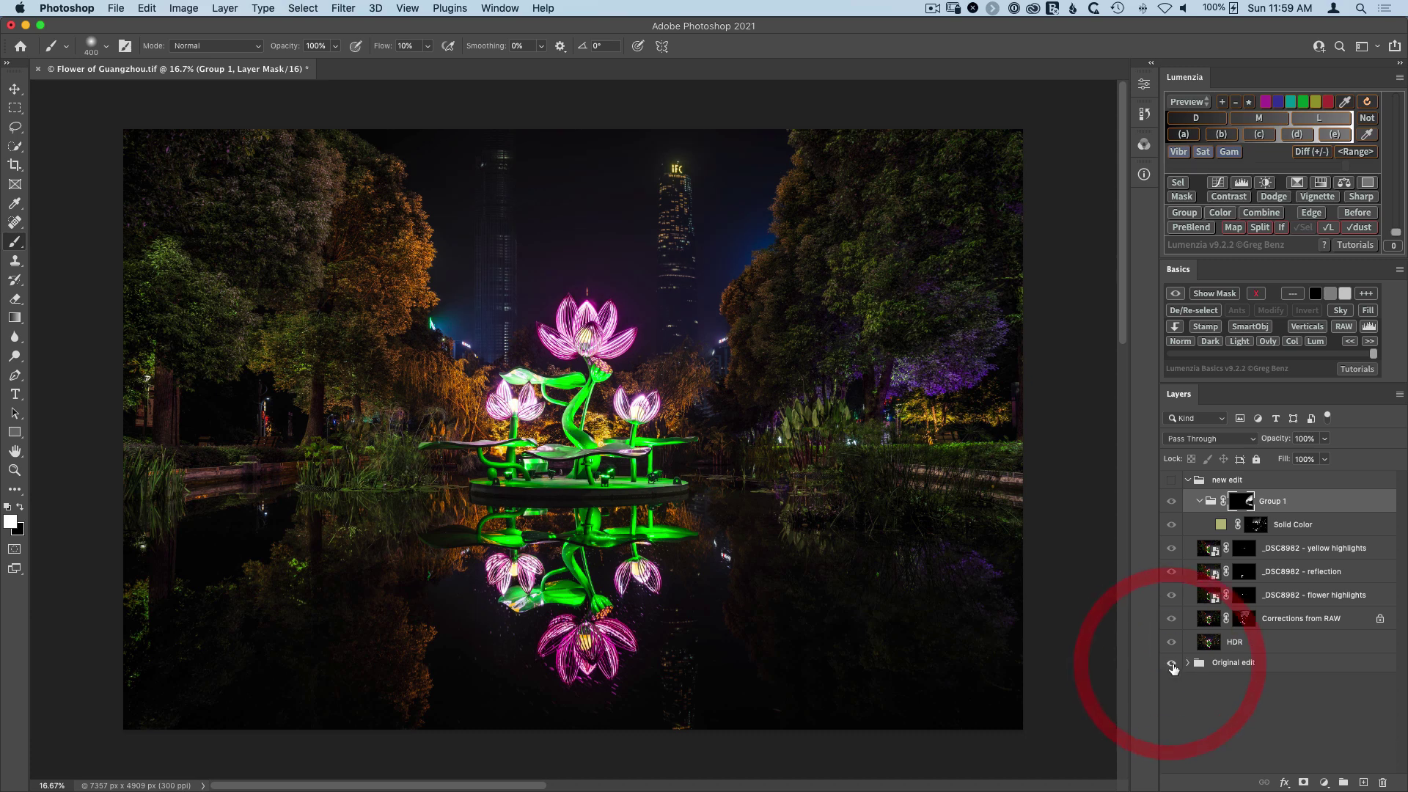
{"action": "key", "text": "v"}
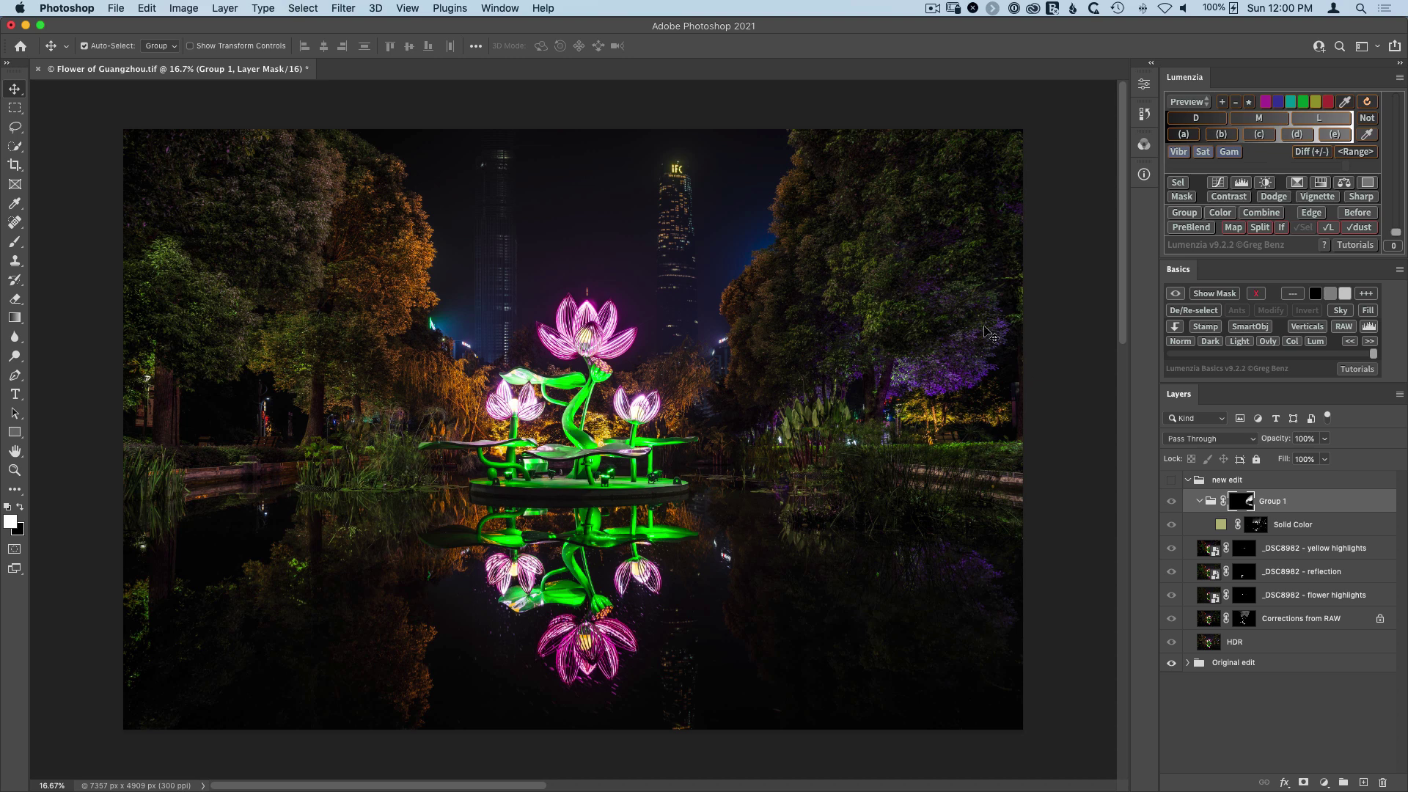
{"action": "left_click", "coordinate": [1173, 480]}
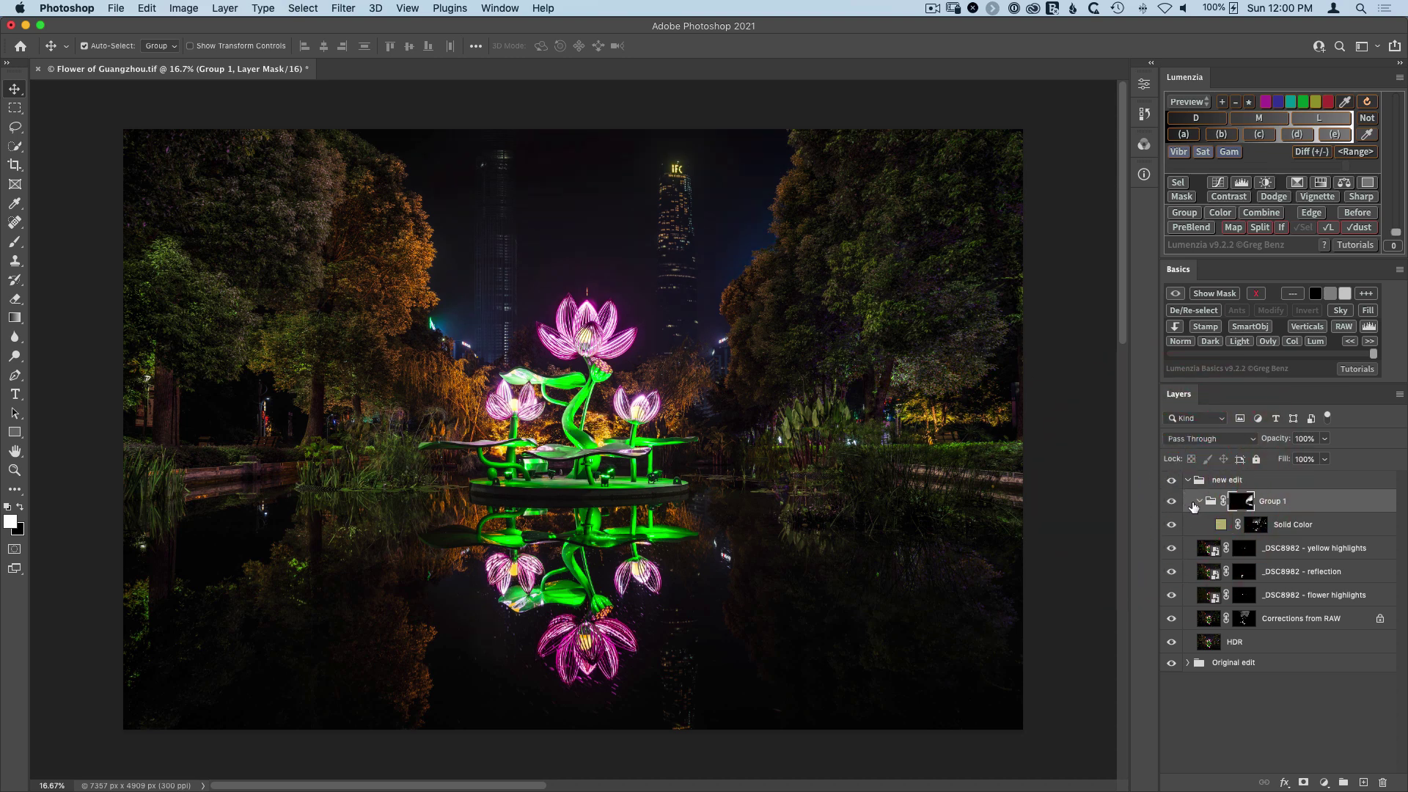